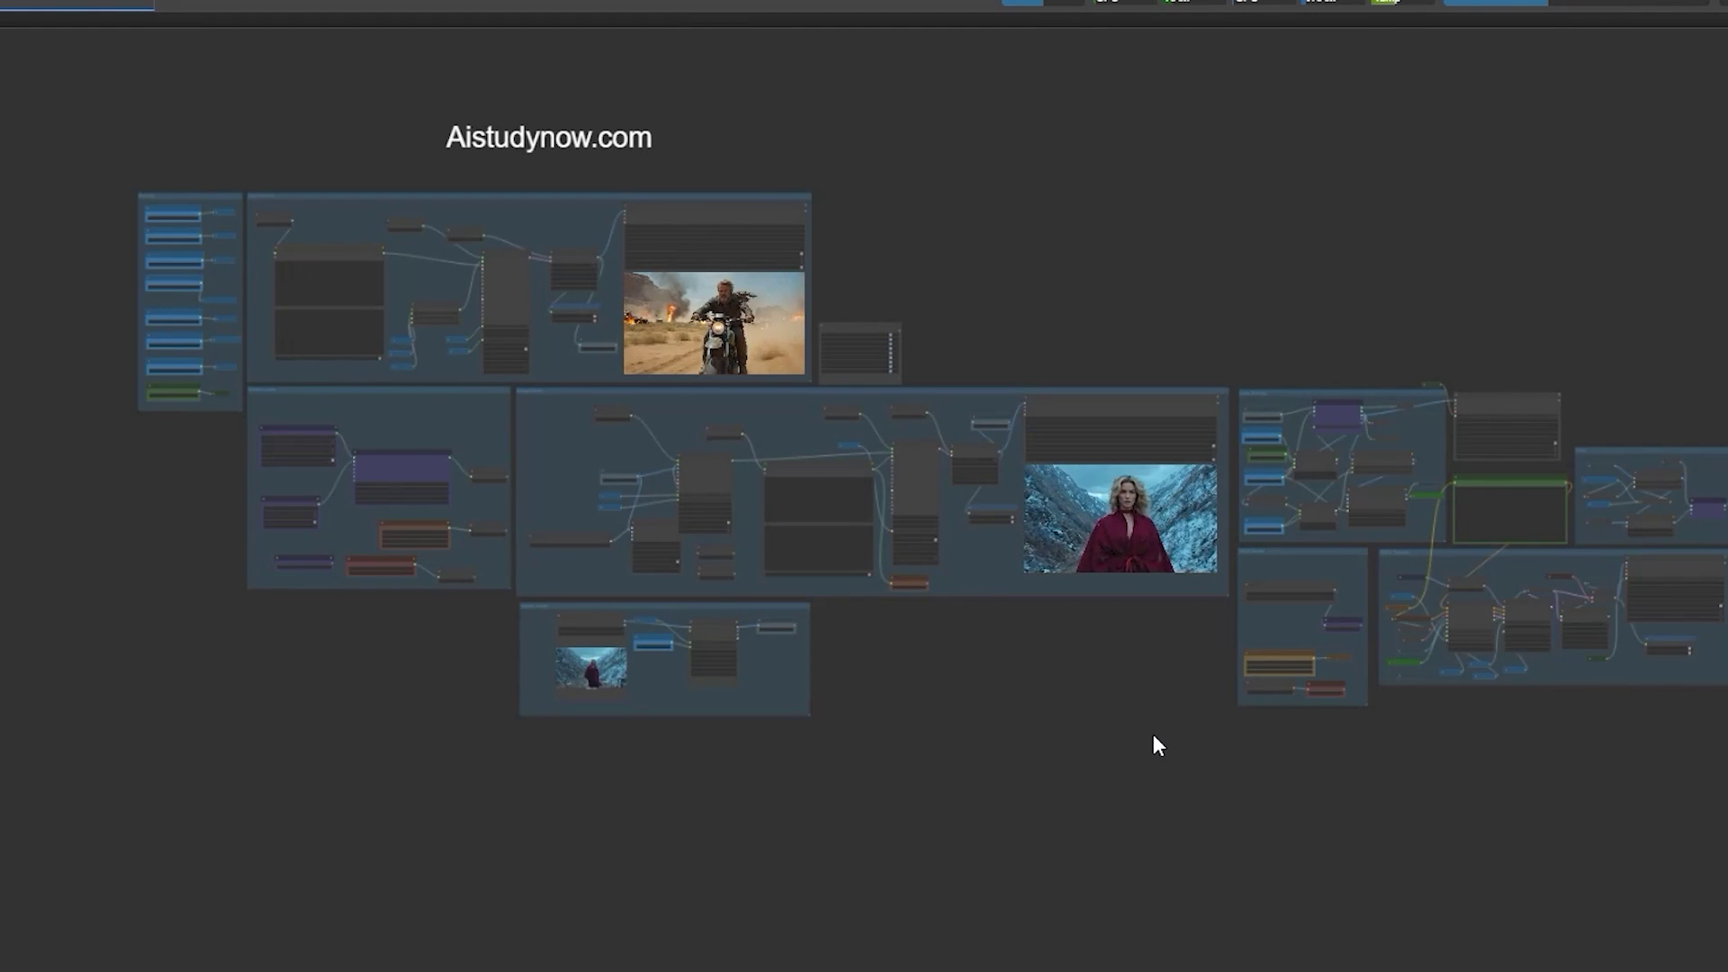
- Pan and zoom across the ComfyUI workflow groups to look them over
left_click_drag(1154, 736, 1608, 864)
scroll(930, 440, "up", 4)
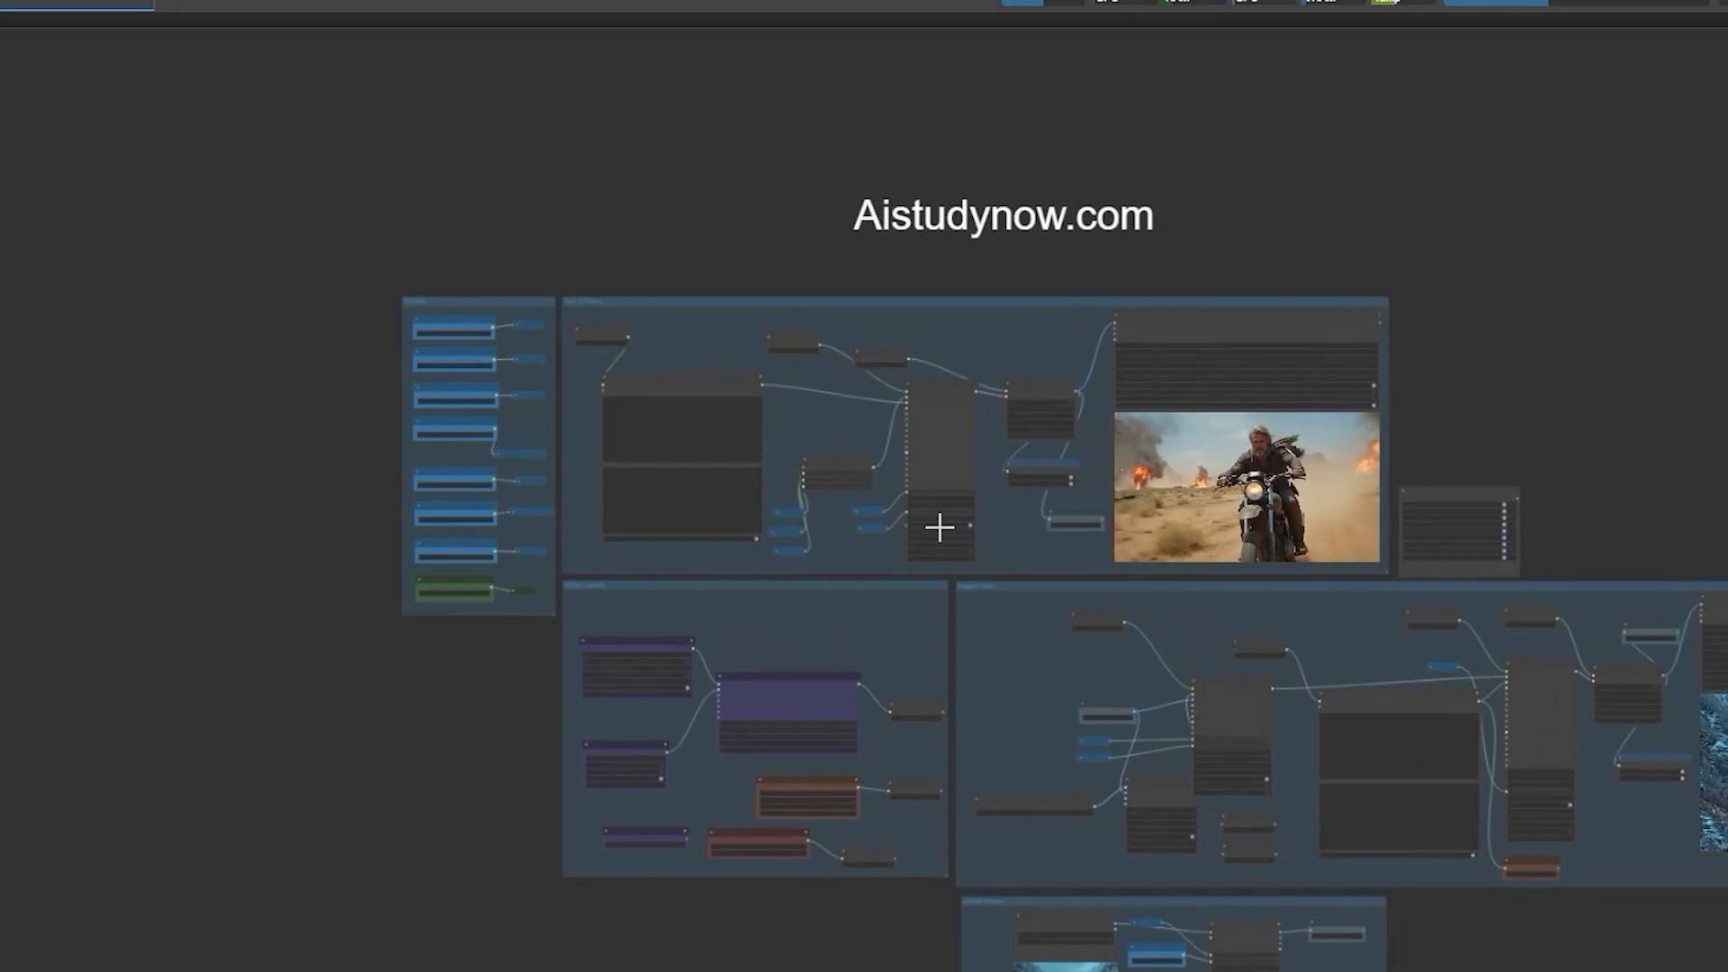
scroll(1250, 576, "down", 3)
left_click_drag(1431, 475, 1065, 455)
scroll(619, 418, "up", 10)
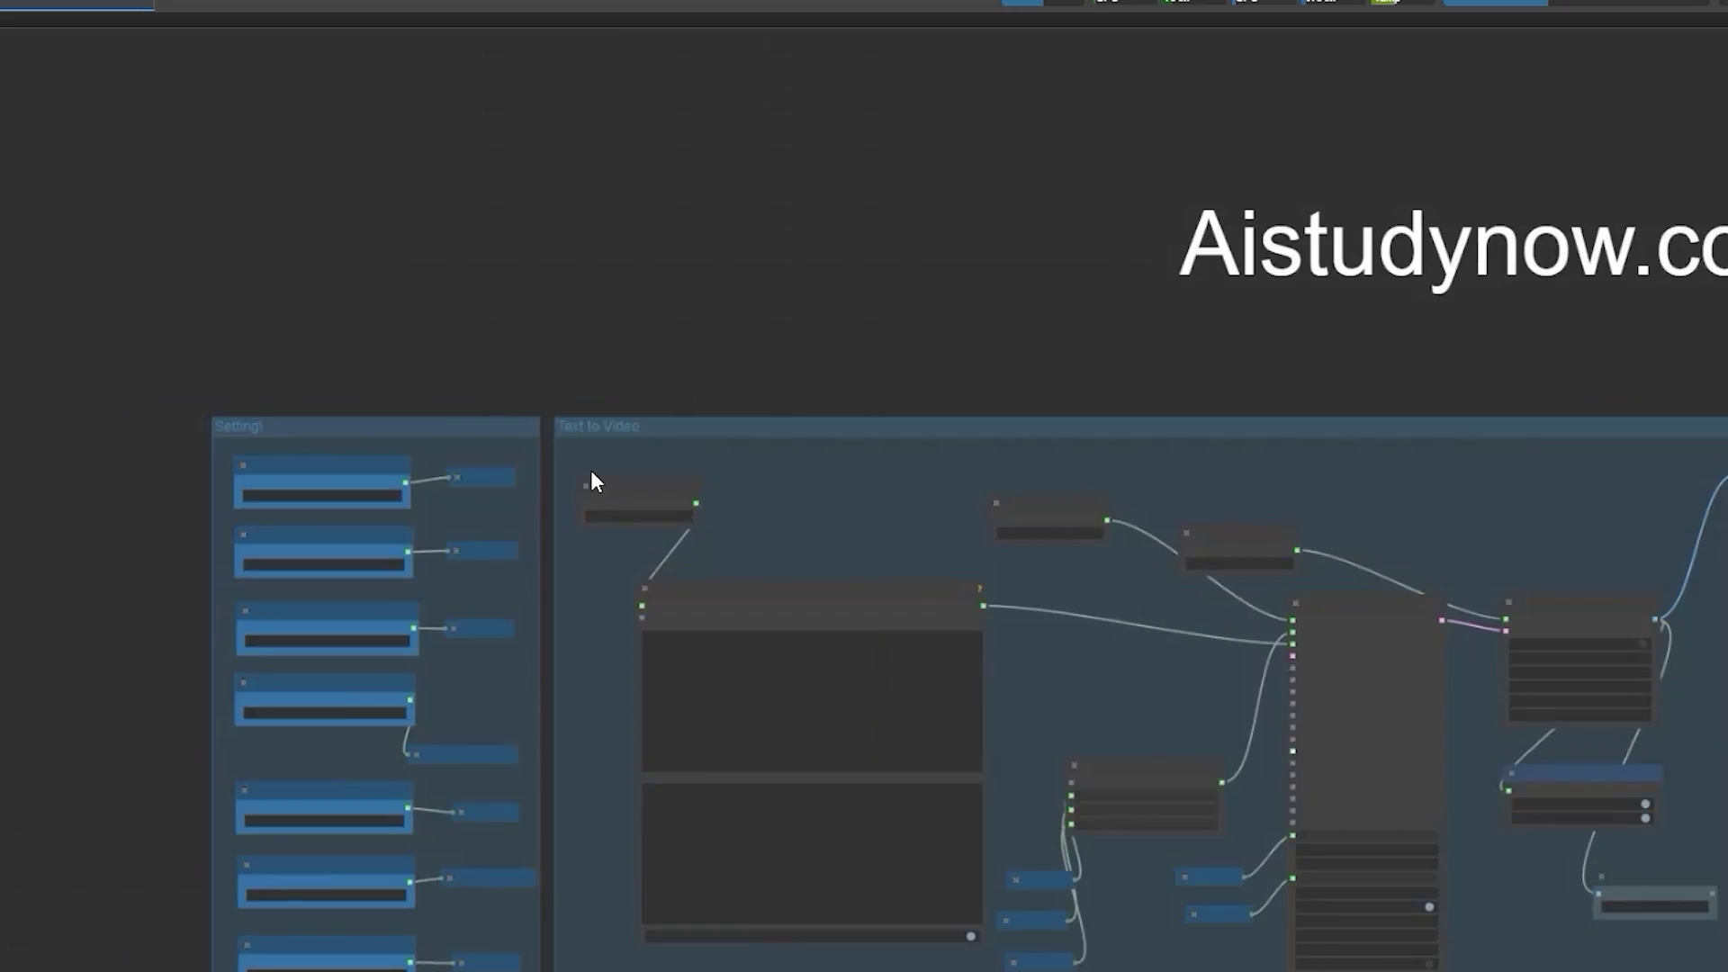
scroll(593, 467, "up", 4)
scroll(596, 465, "down", 5)
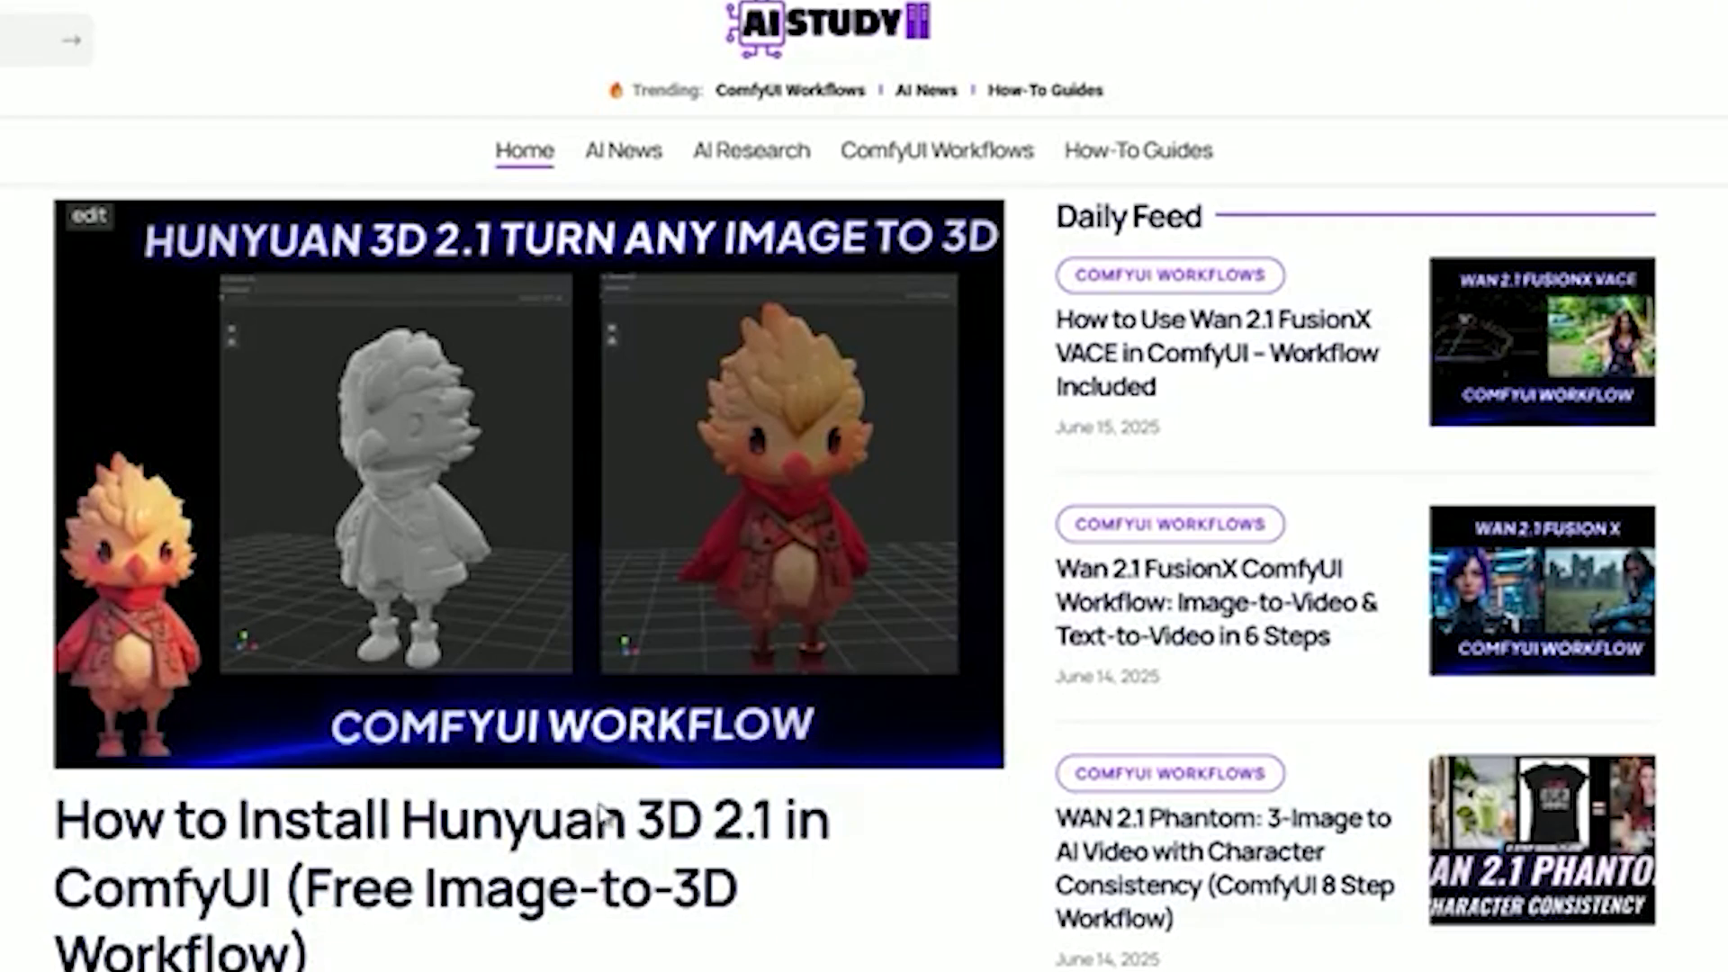
- Open the Hunyuan 3D 2.1 installation article and scroll to its Workflow Free Download box
left_click(621, 580)
scroll(621, 569, "down", 20)
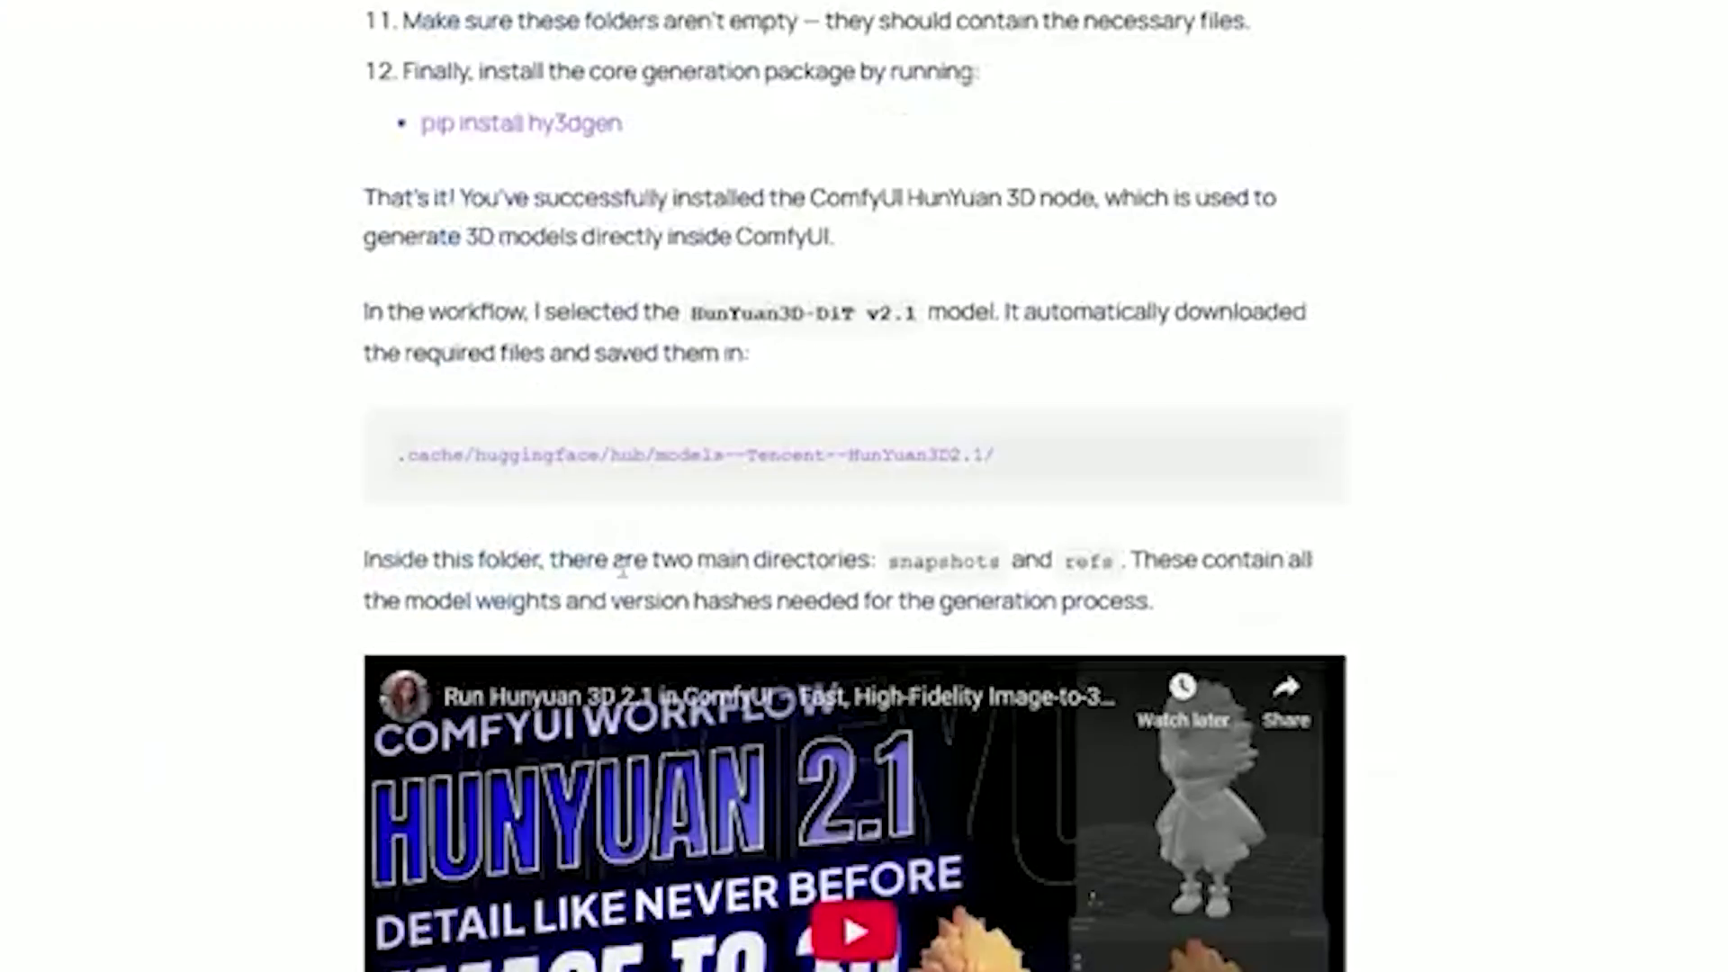
scroll(621, 568, "down", 20)
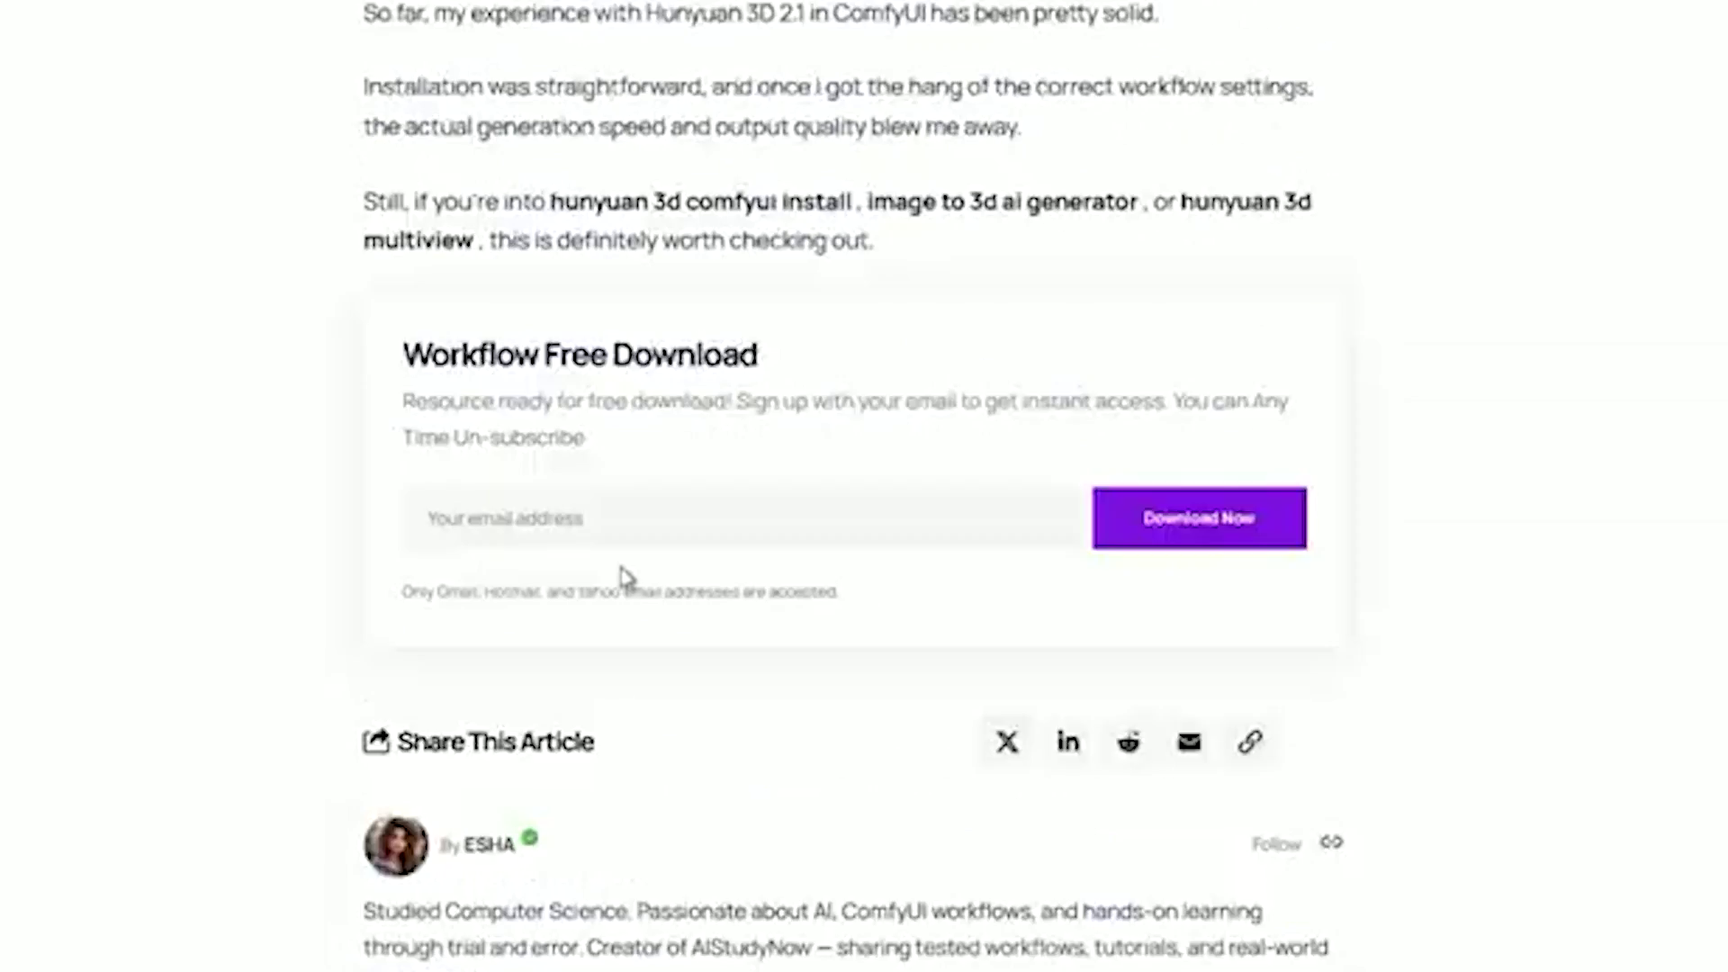
scroll(627, 576, "up", 1)
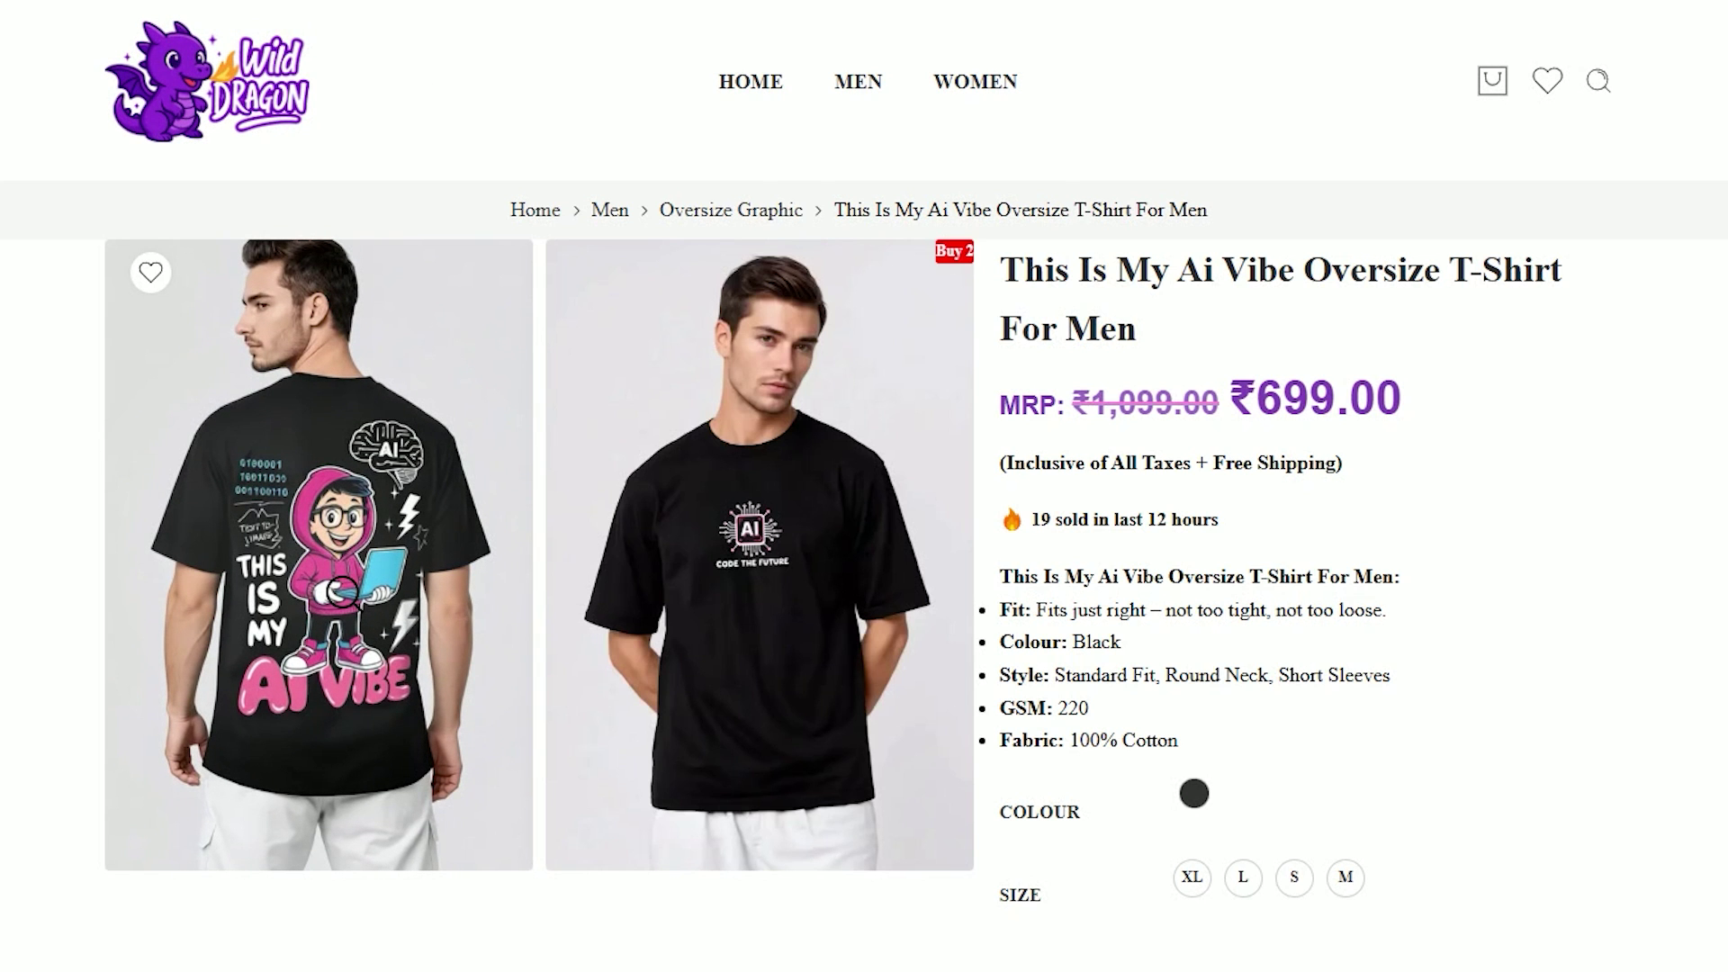
- Open the Ai Vibe oversize T-shirt and apply coupon aistudynow, bringing the total to ₹489.30
left_click(212, 113)
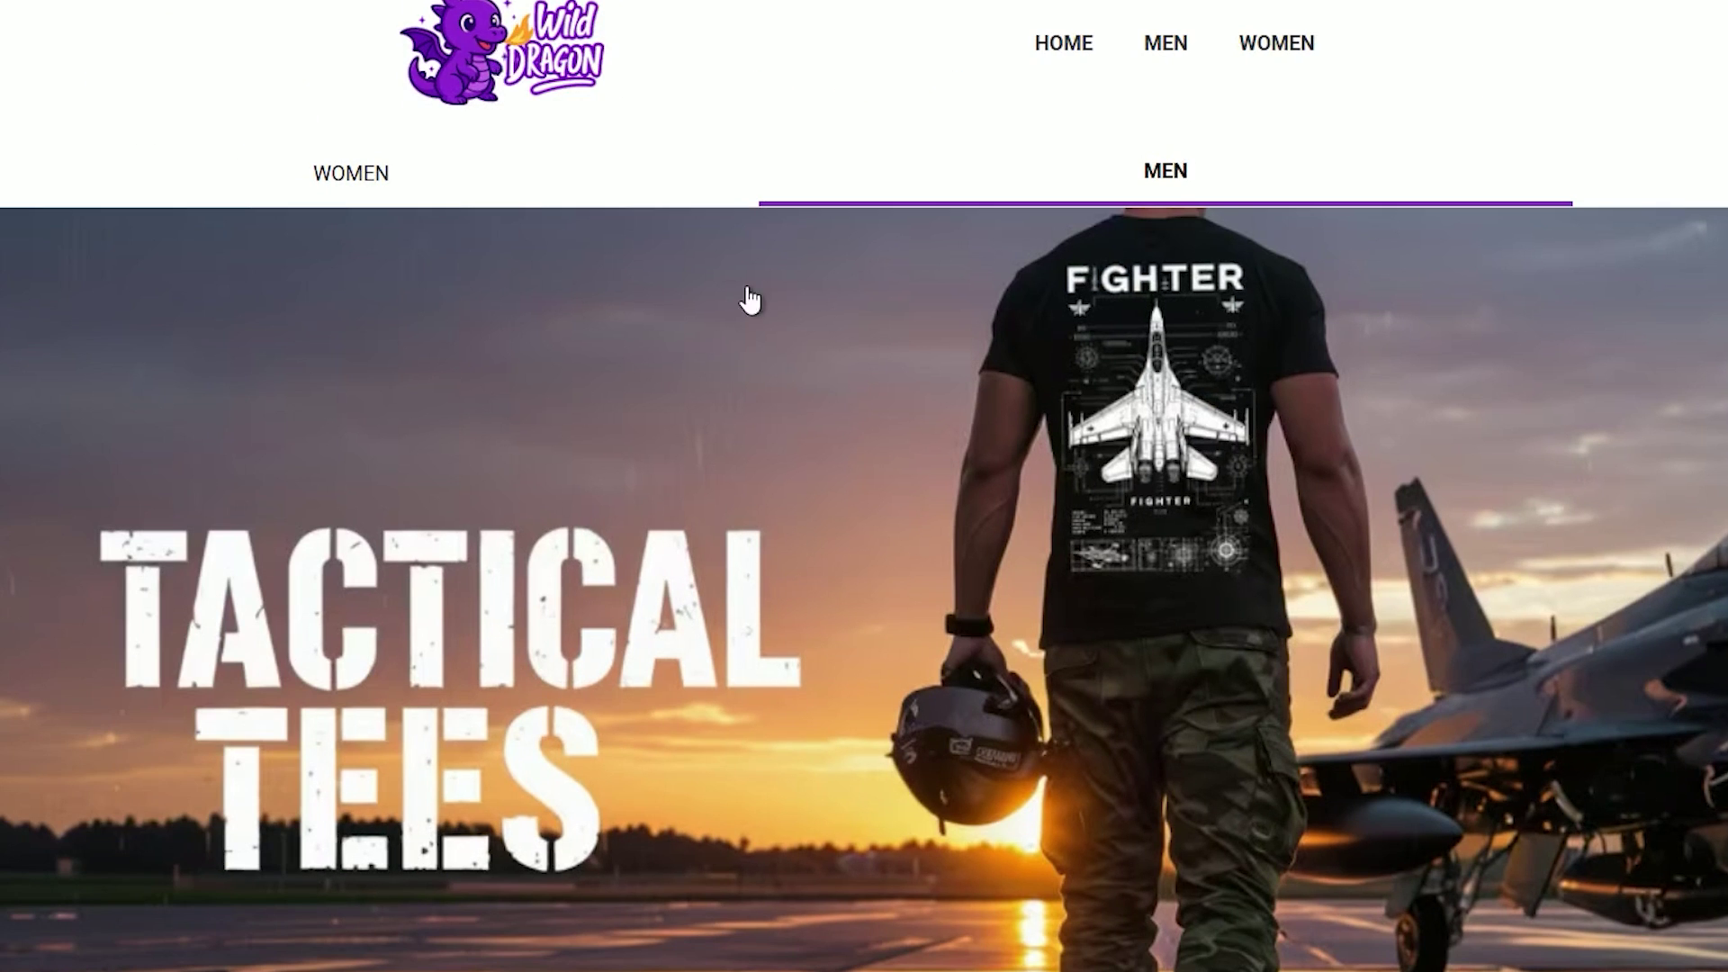
scroll(980, 563, "down", 15)
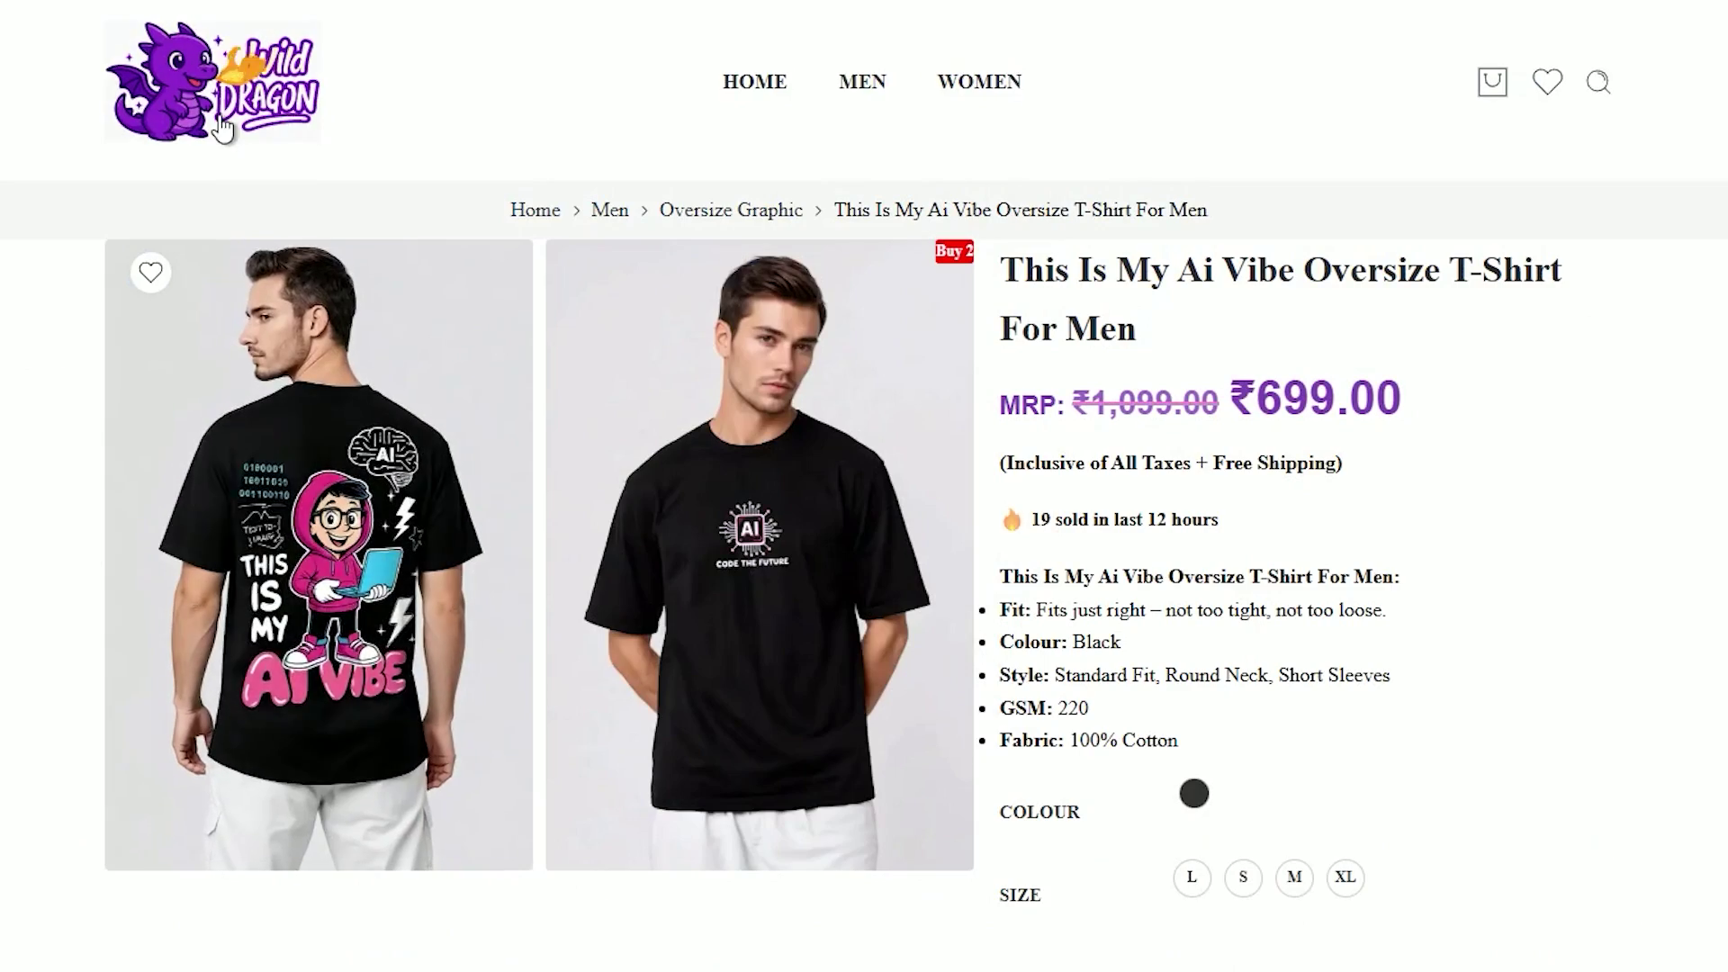
left_click(429, 483)
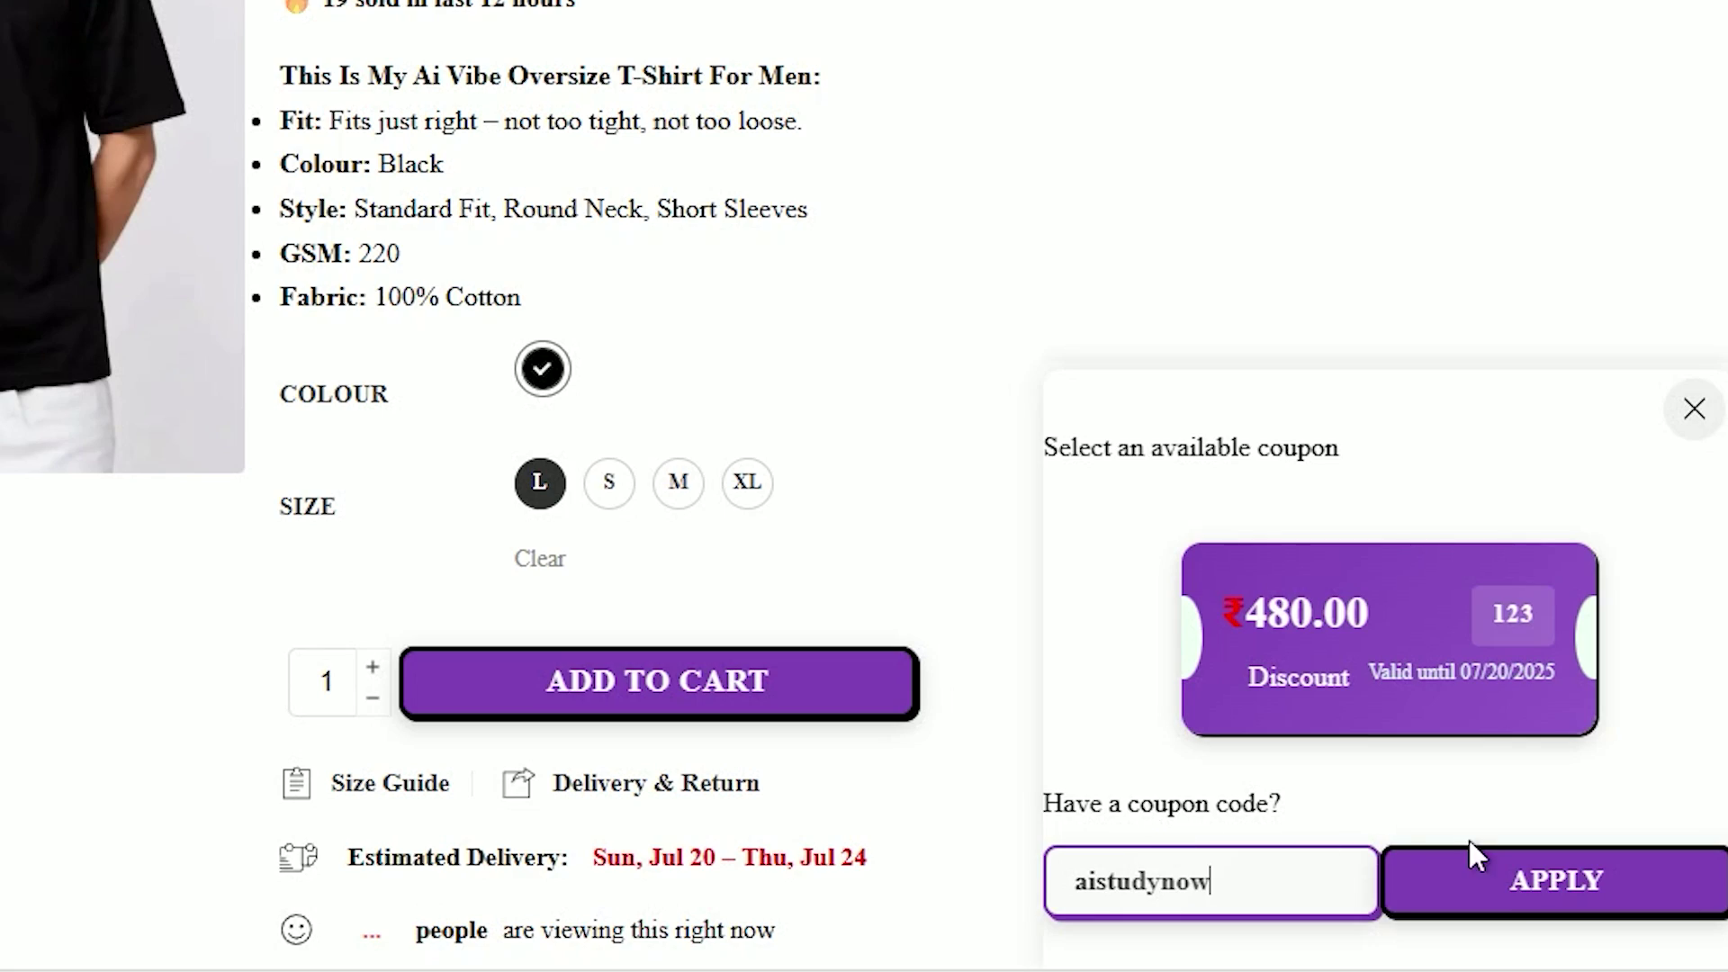
left_click(1472, 869)
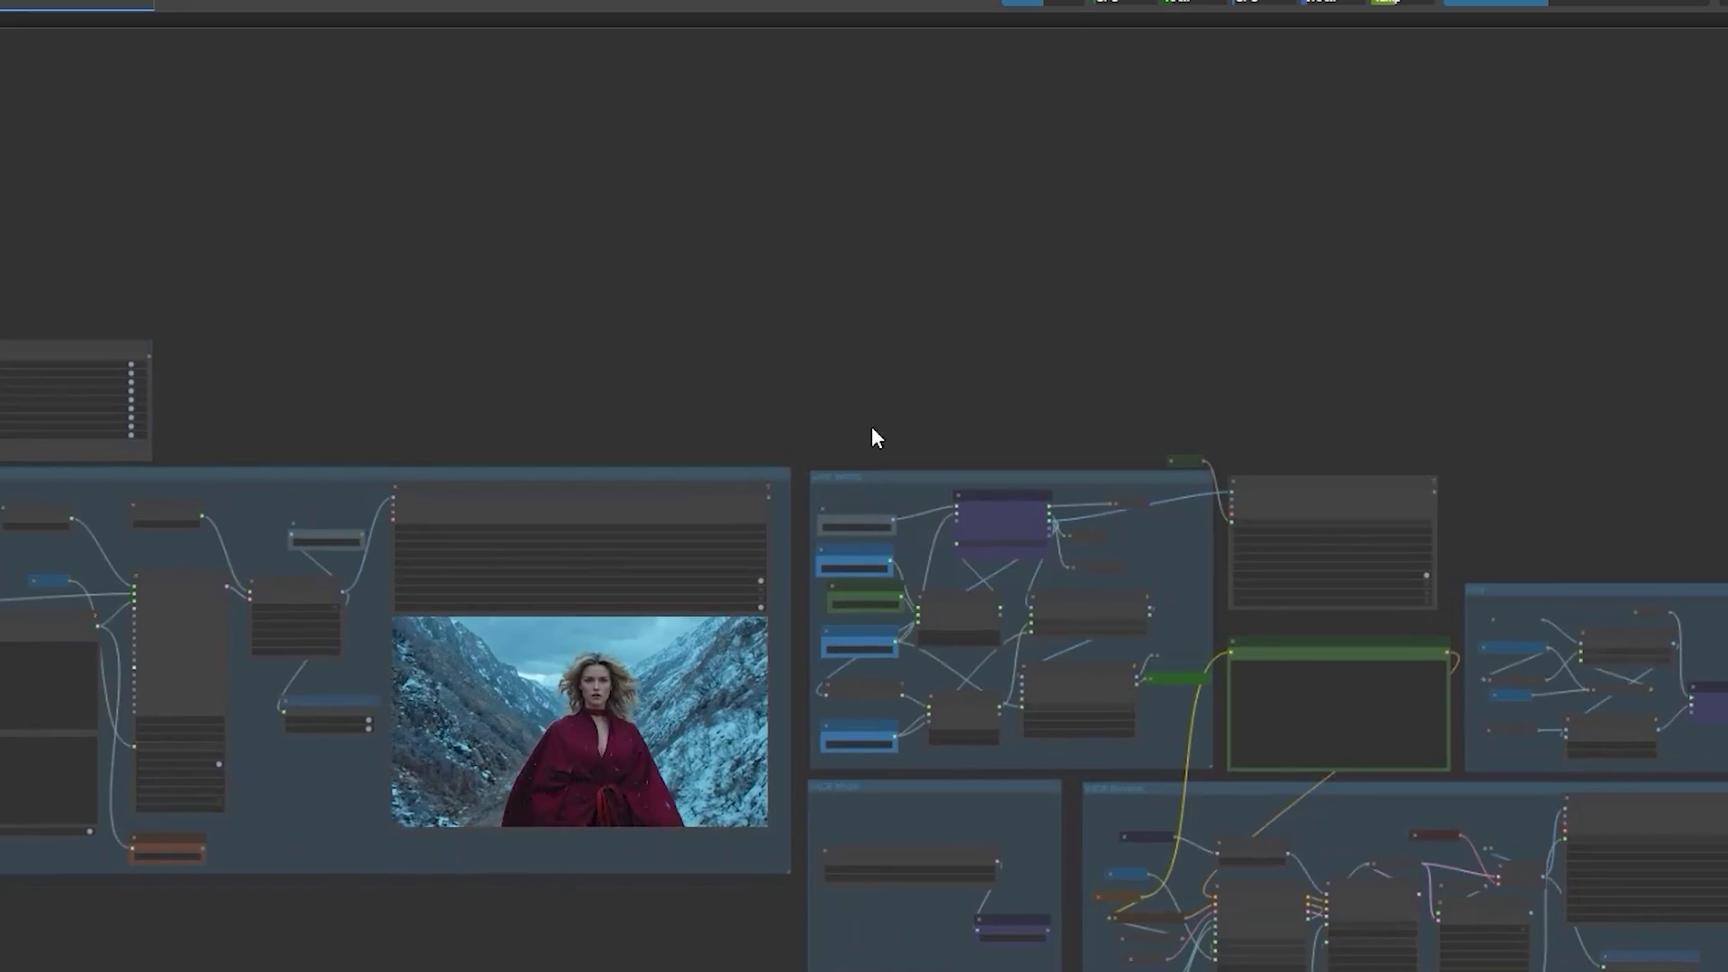
scroll(988, 377, "up", 10)
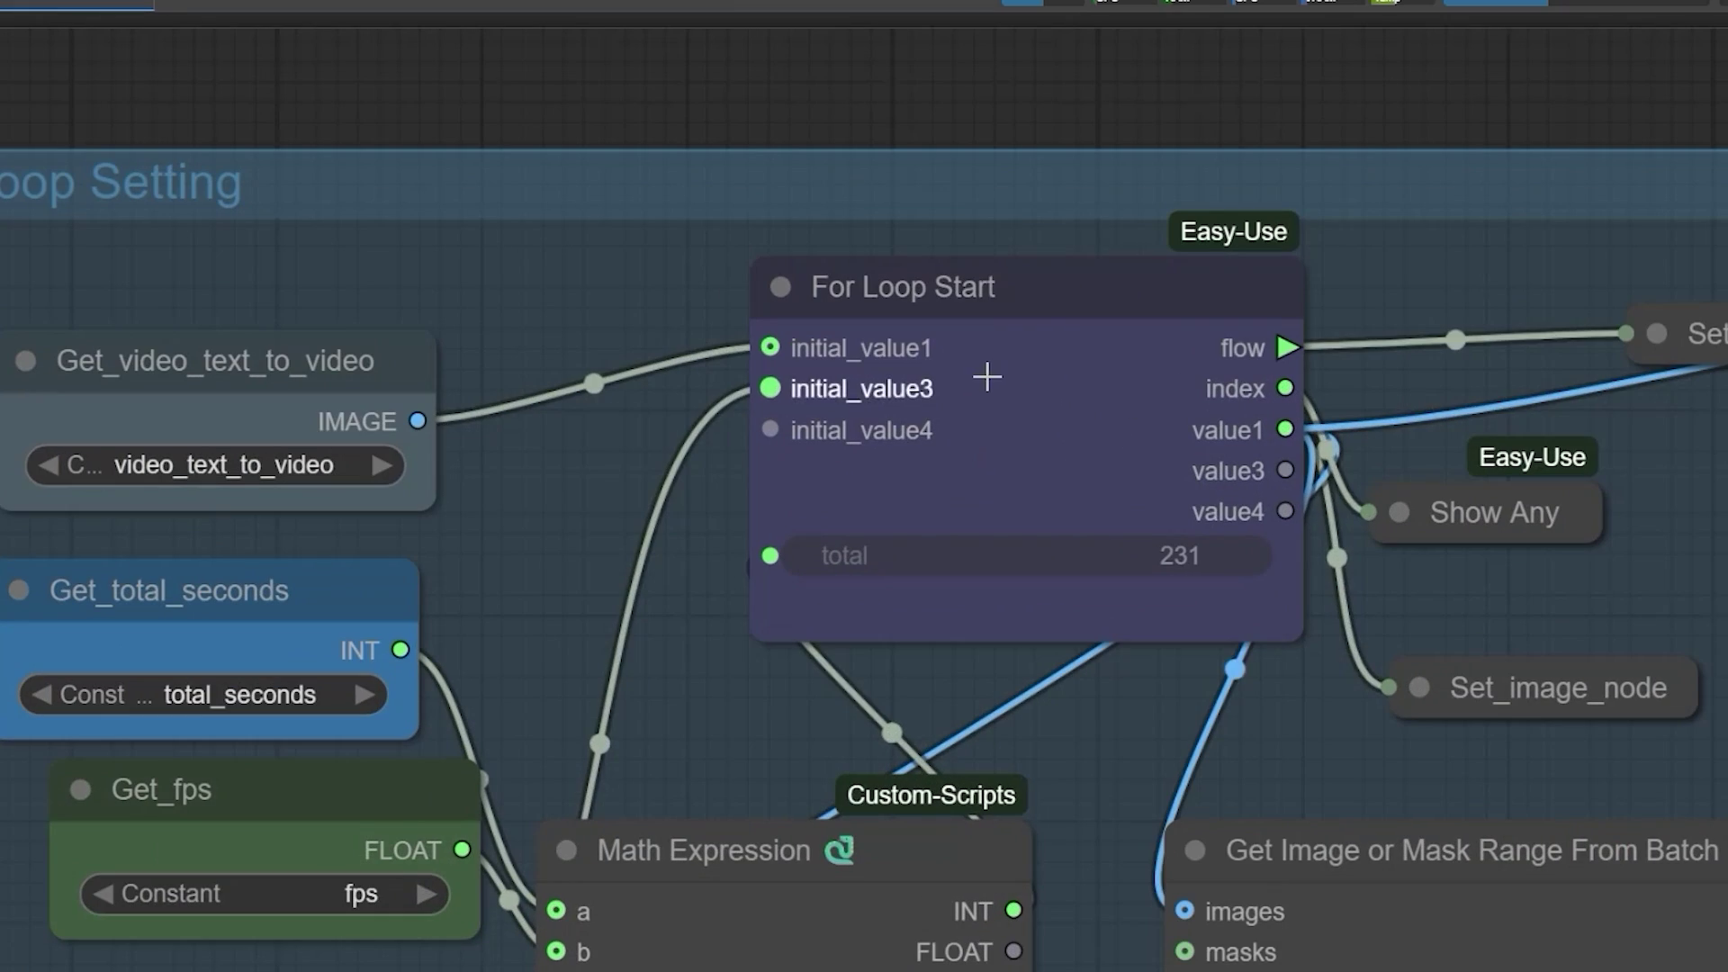
left_click(989, 379)
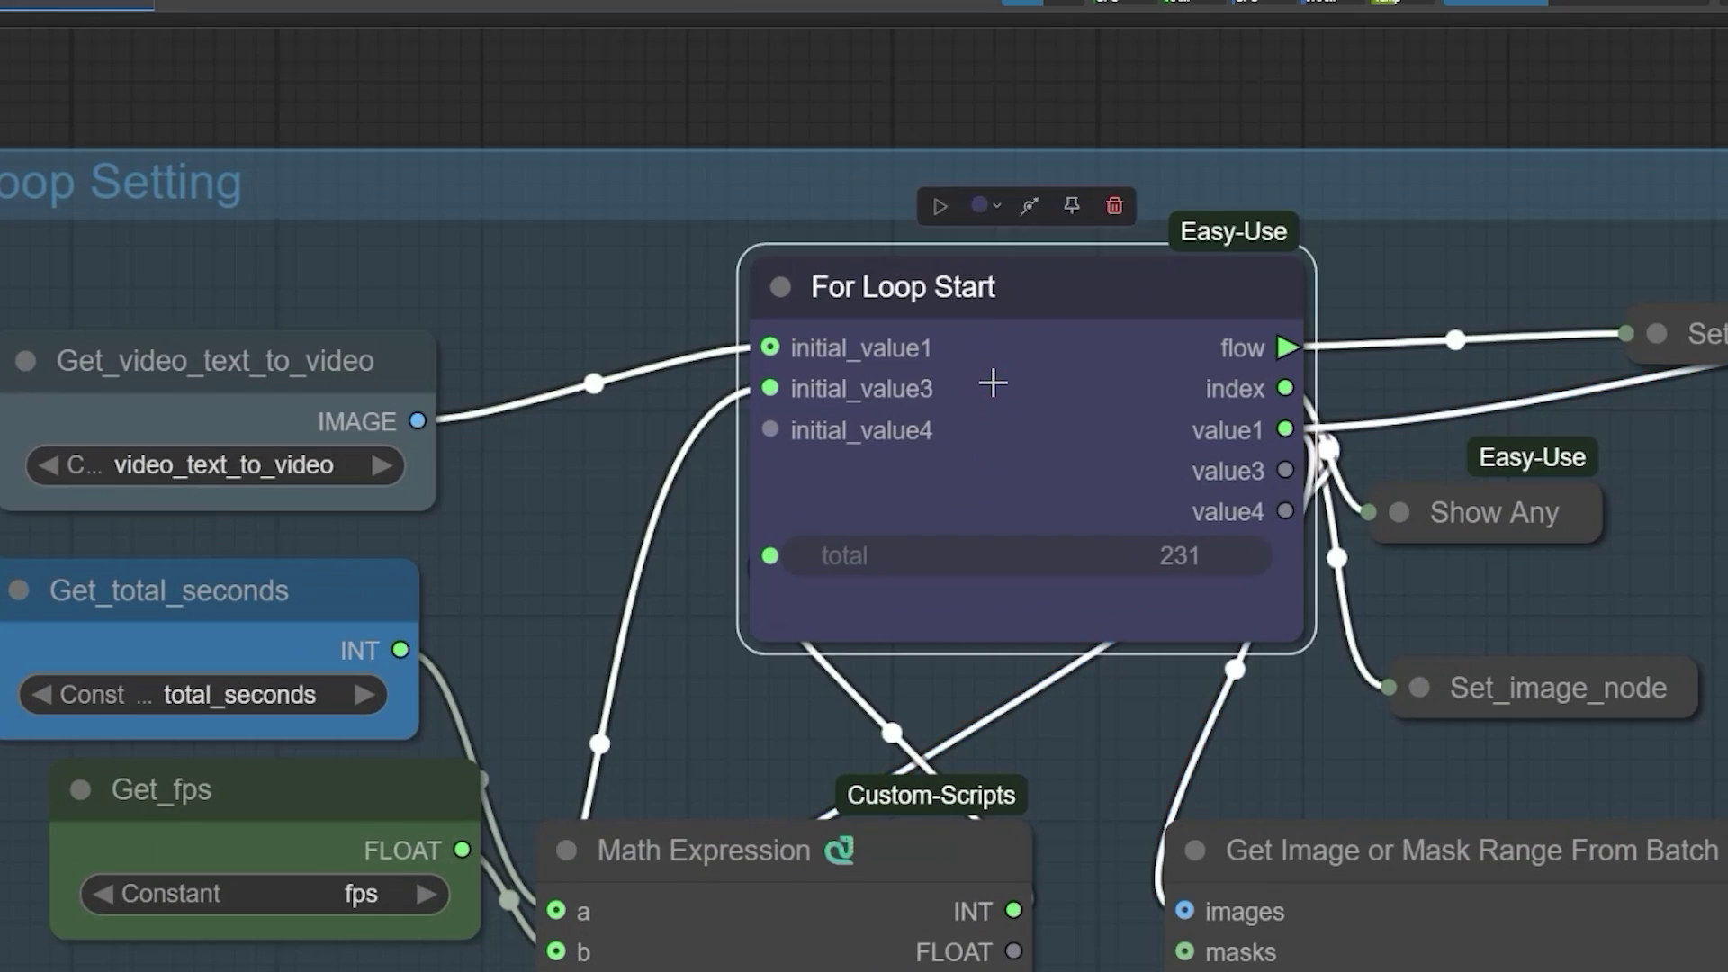
left_click_drag(1194, 109, 830, 109)
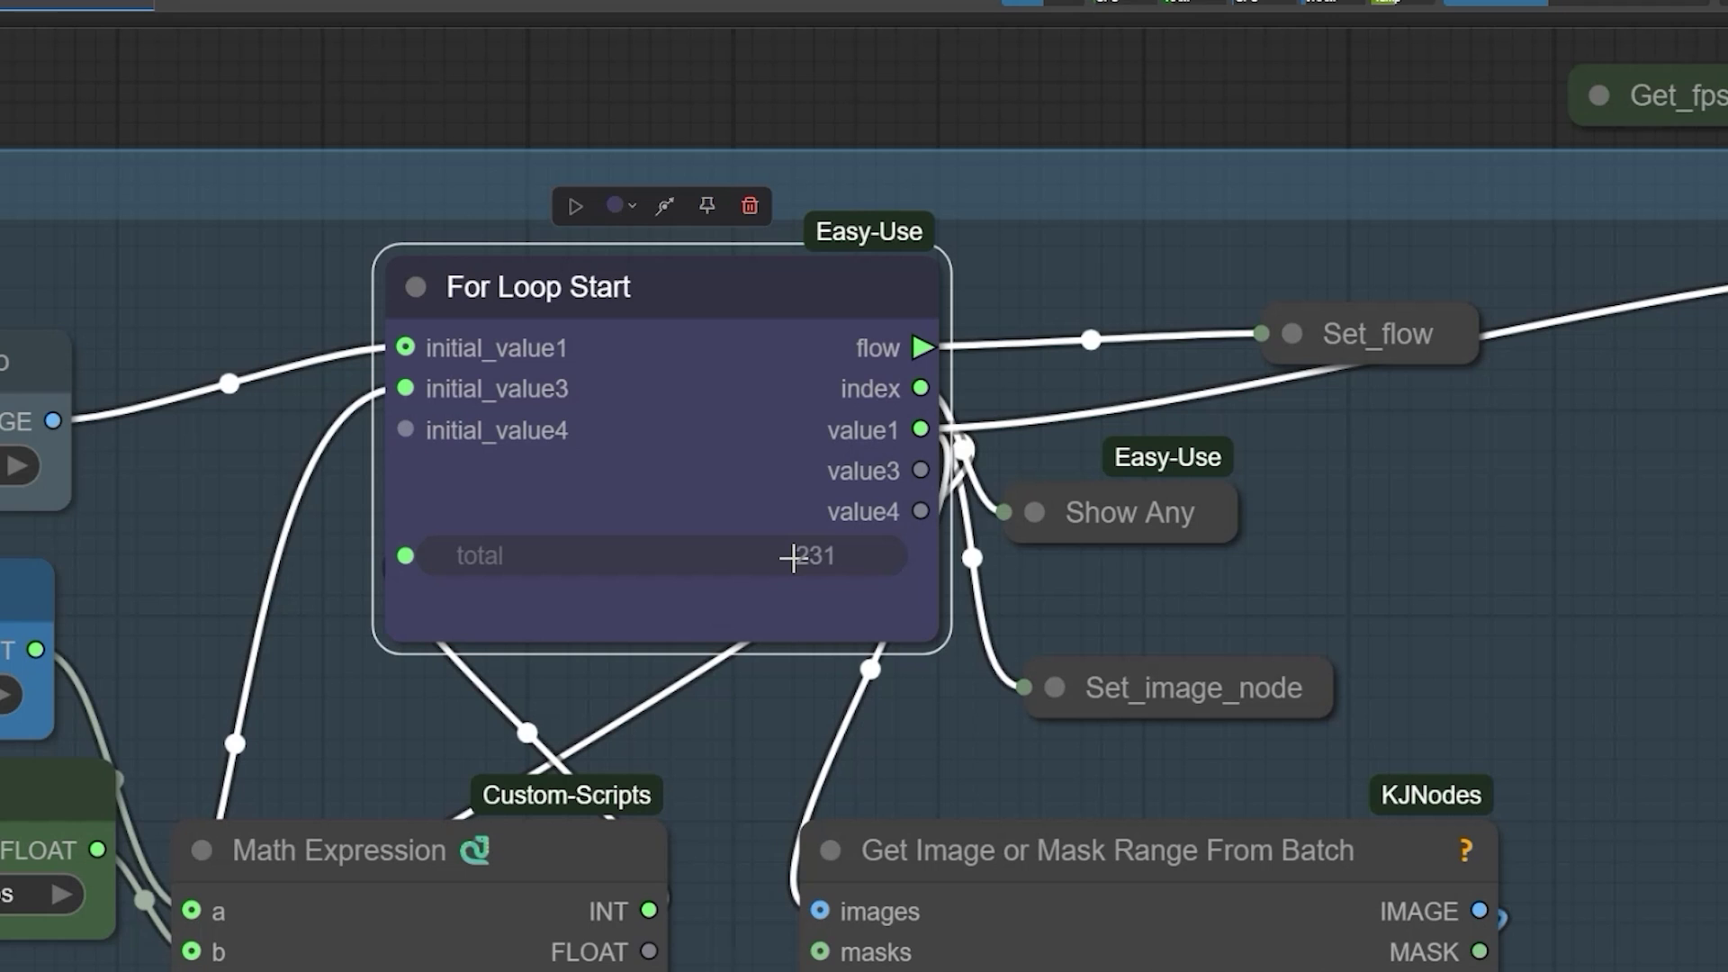
scroll(793, 558, "down", 10)
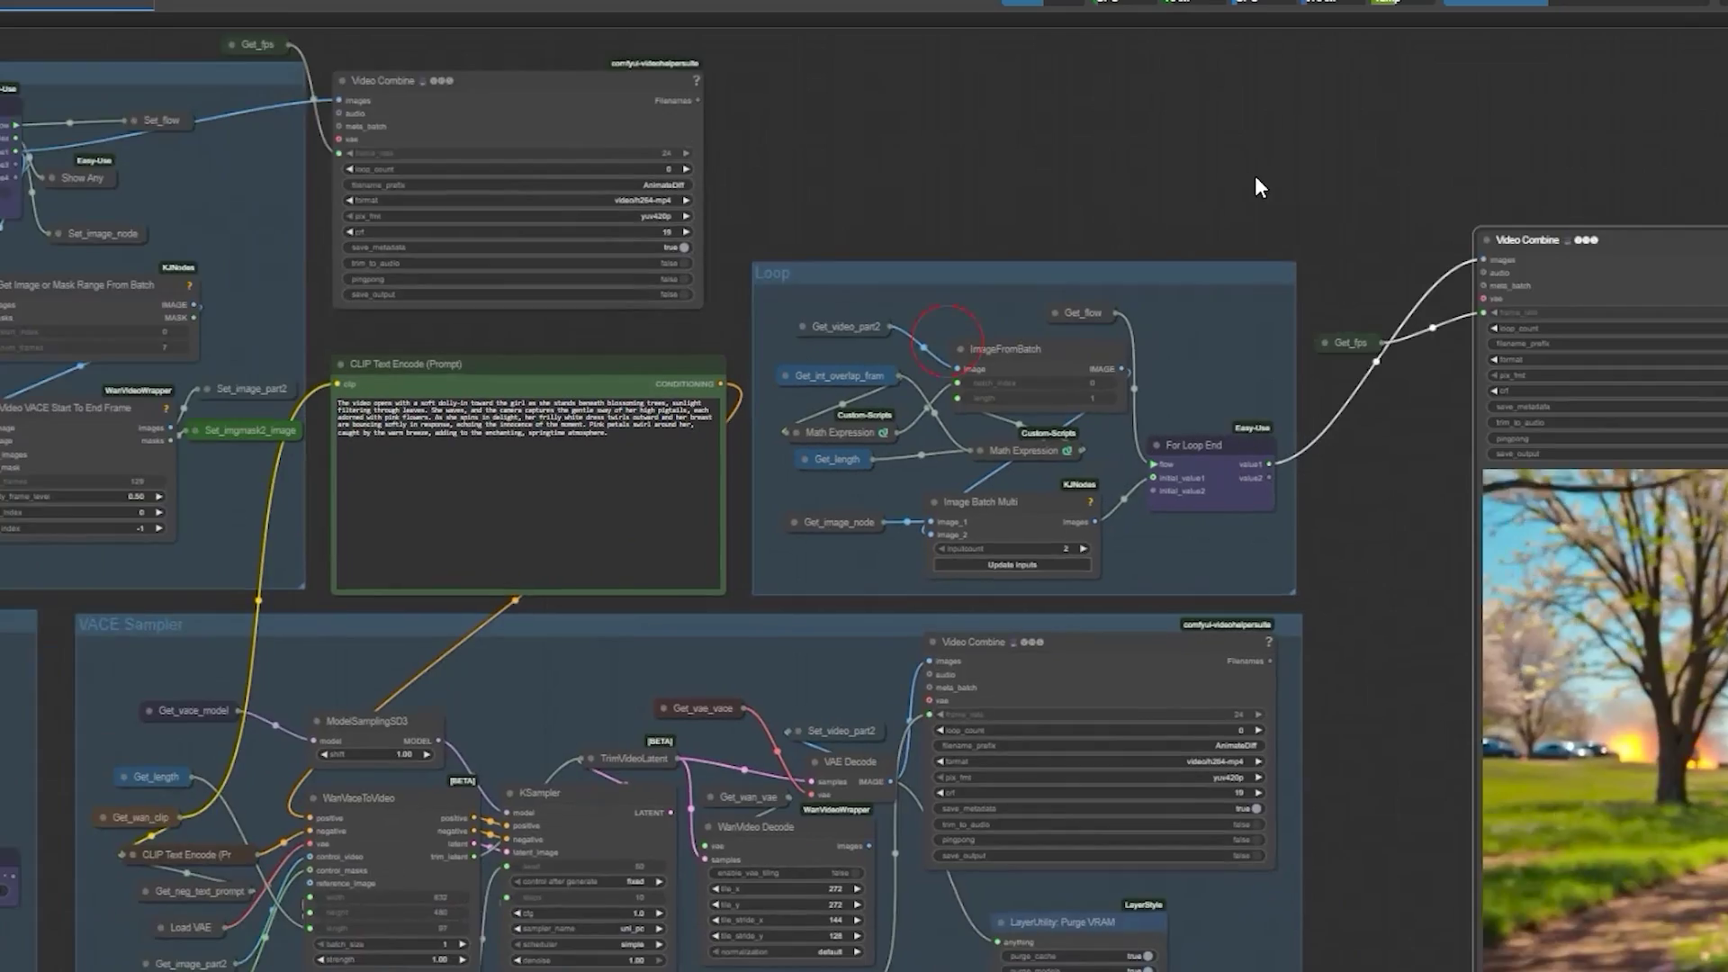
scroll(1177, 451, "up", 12)
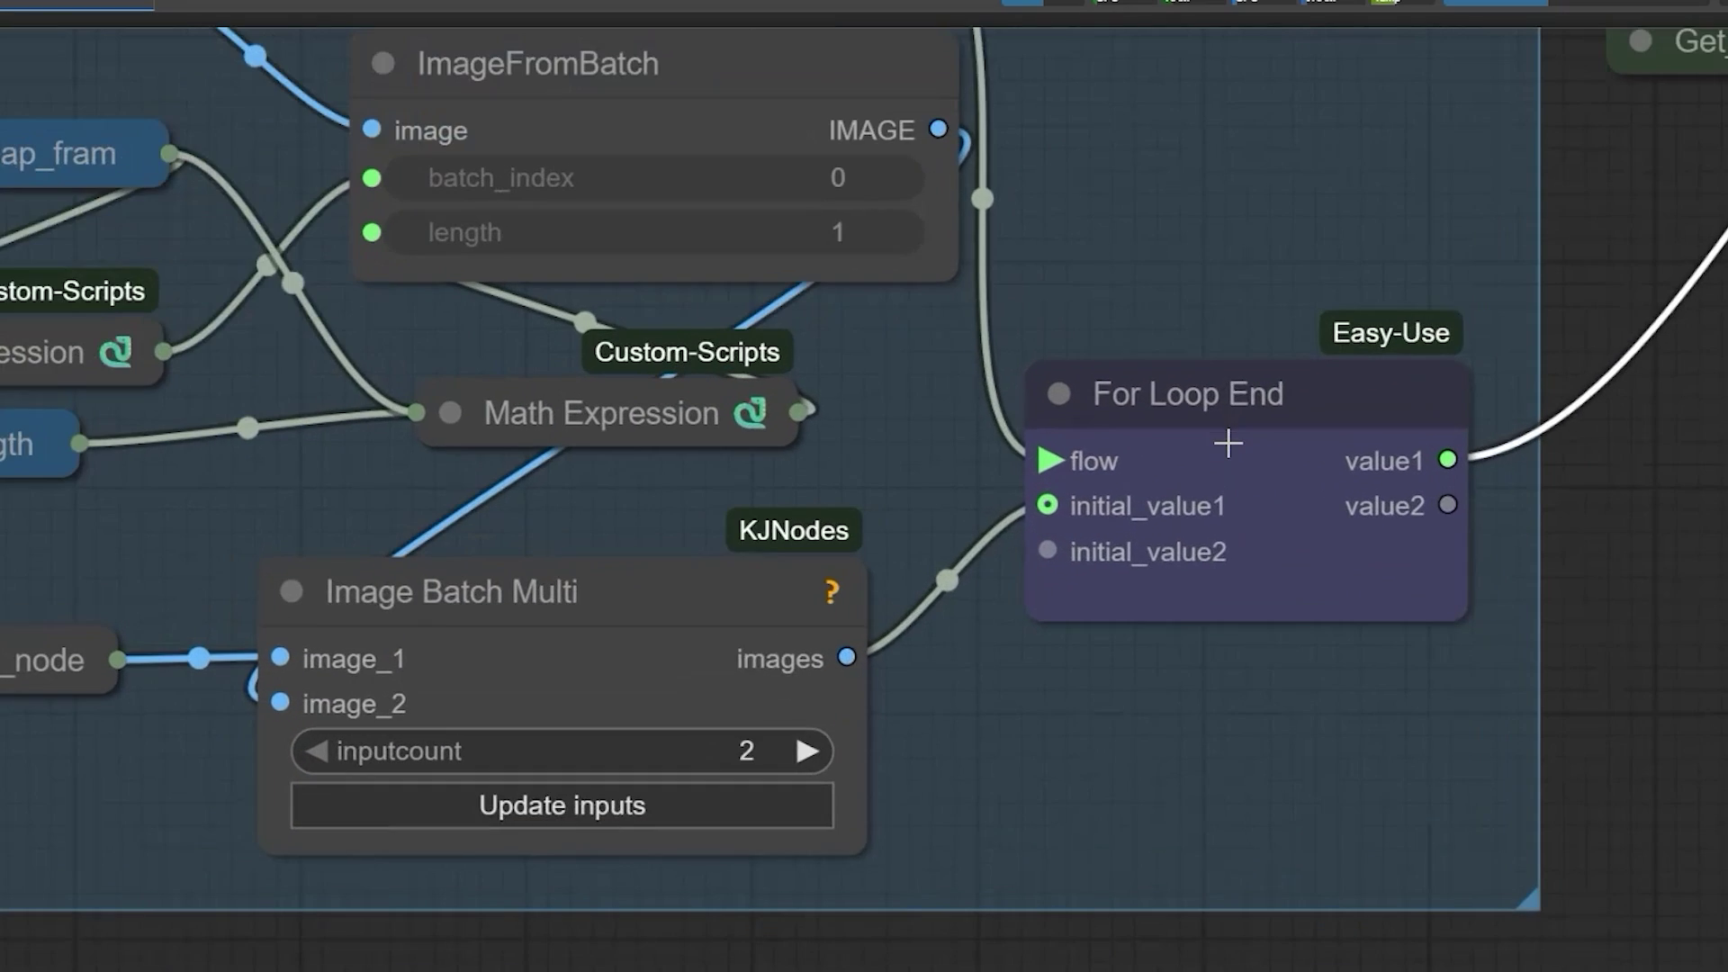
left_click(1230, 422)
left_click_drag(920, 476, 681, 487)
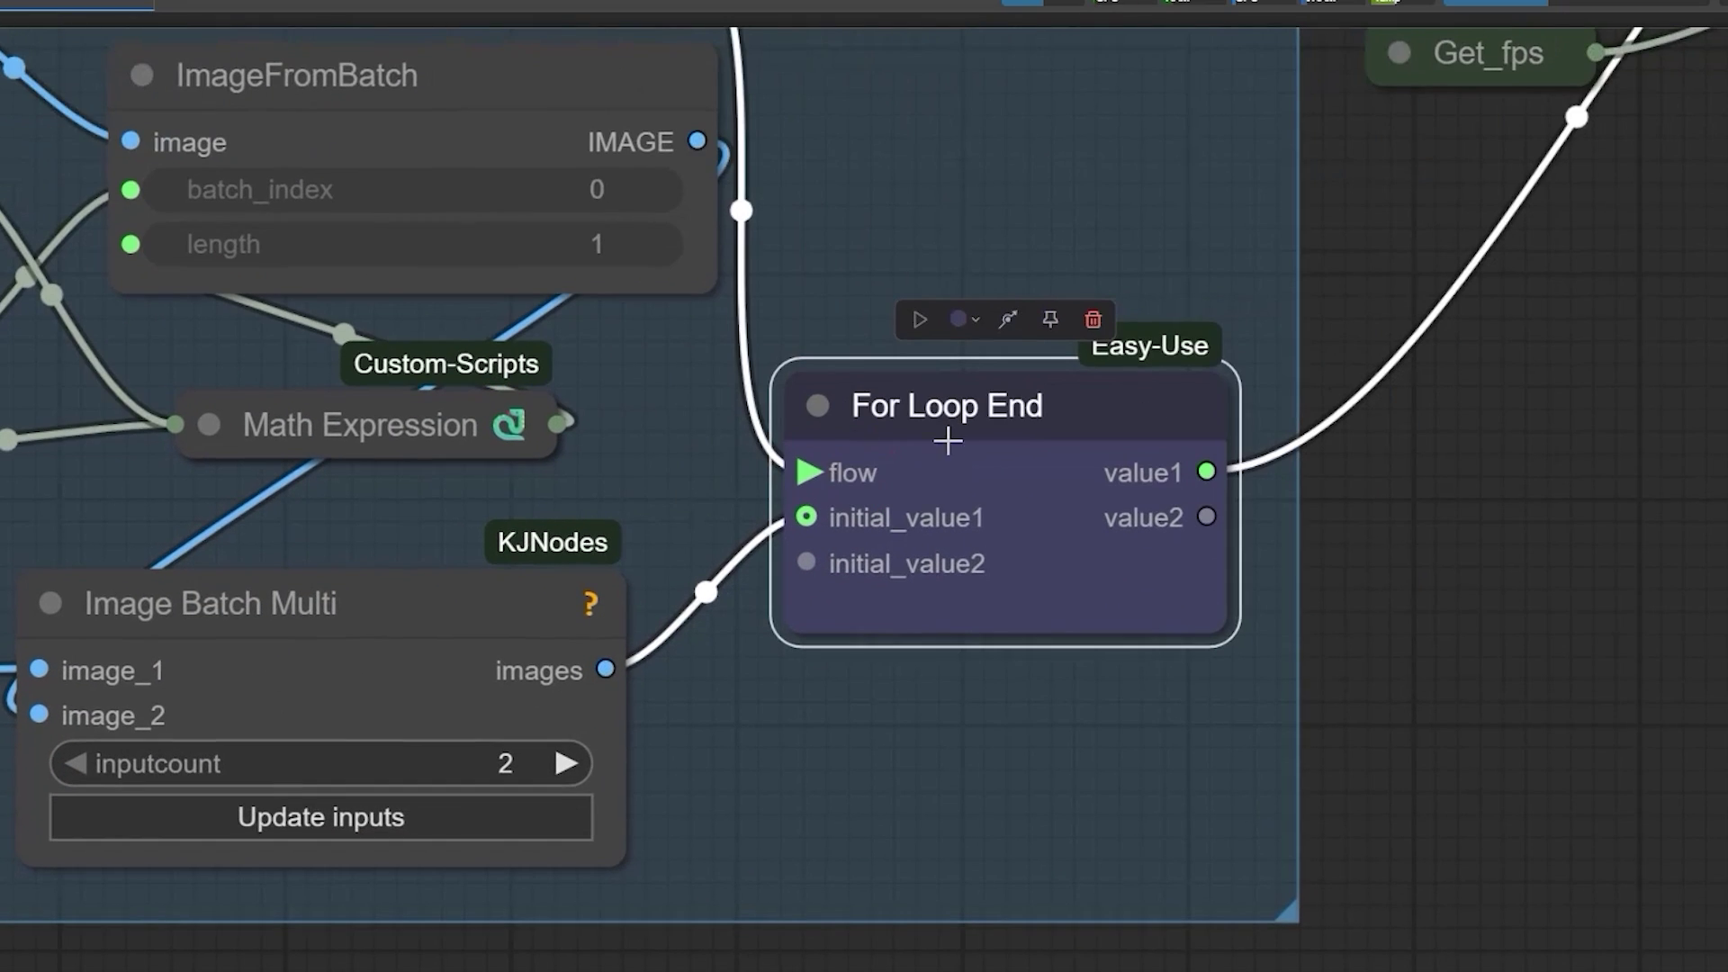
scroll(991, 463, "down", 9)
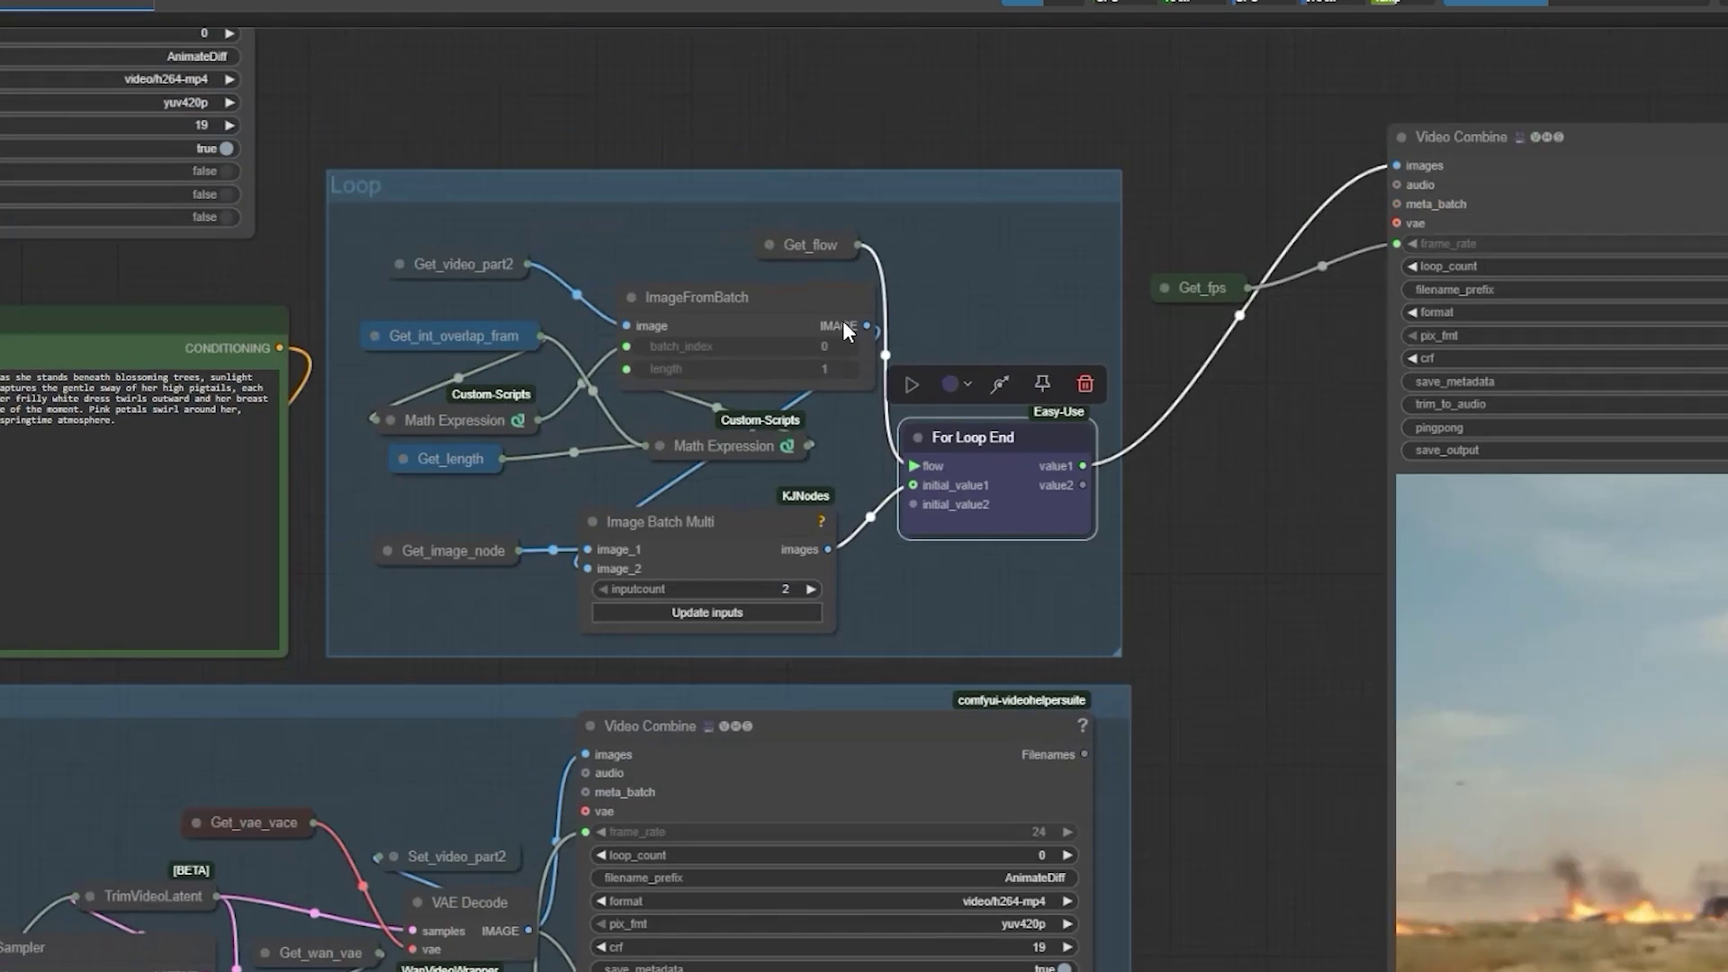
- Remove the existing link feeding For Loop Start's total input
left_click_drag(504, 97, 1317, 270)
left_click_drag(396, 243, 1122, 320)
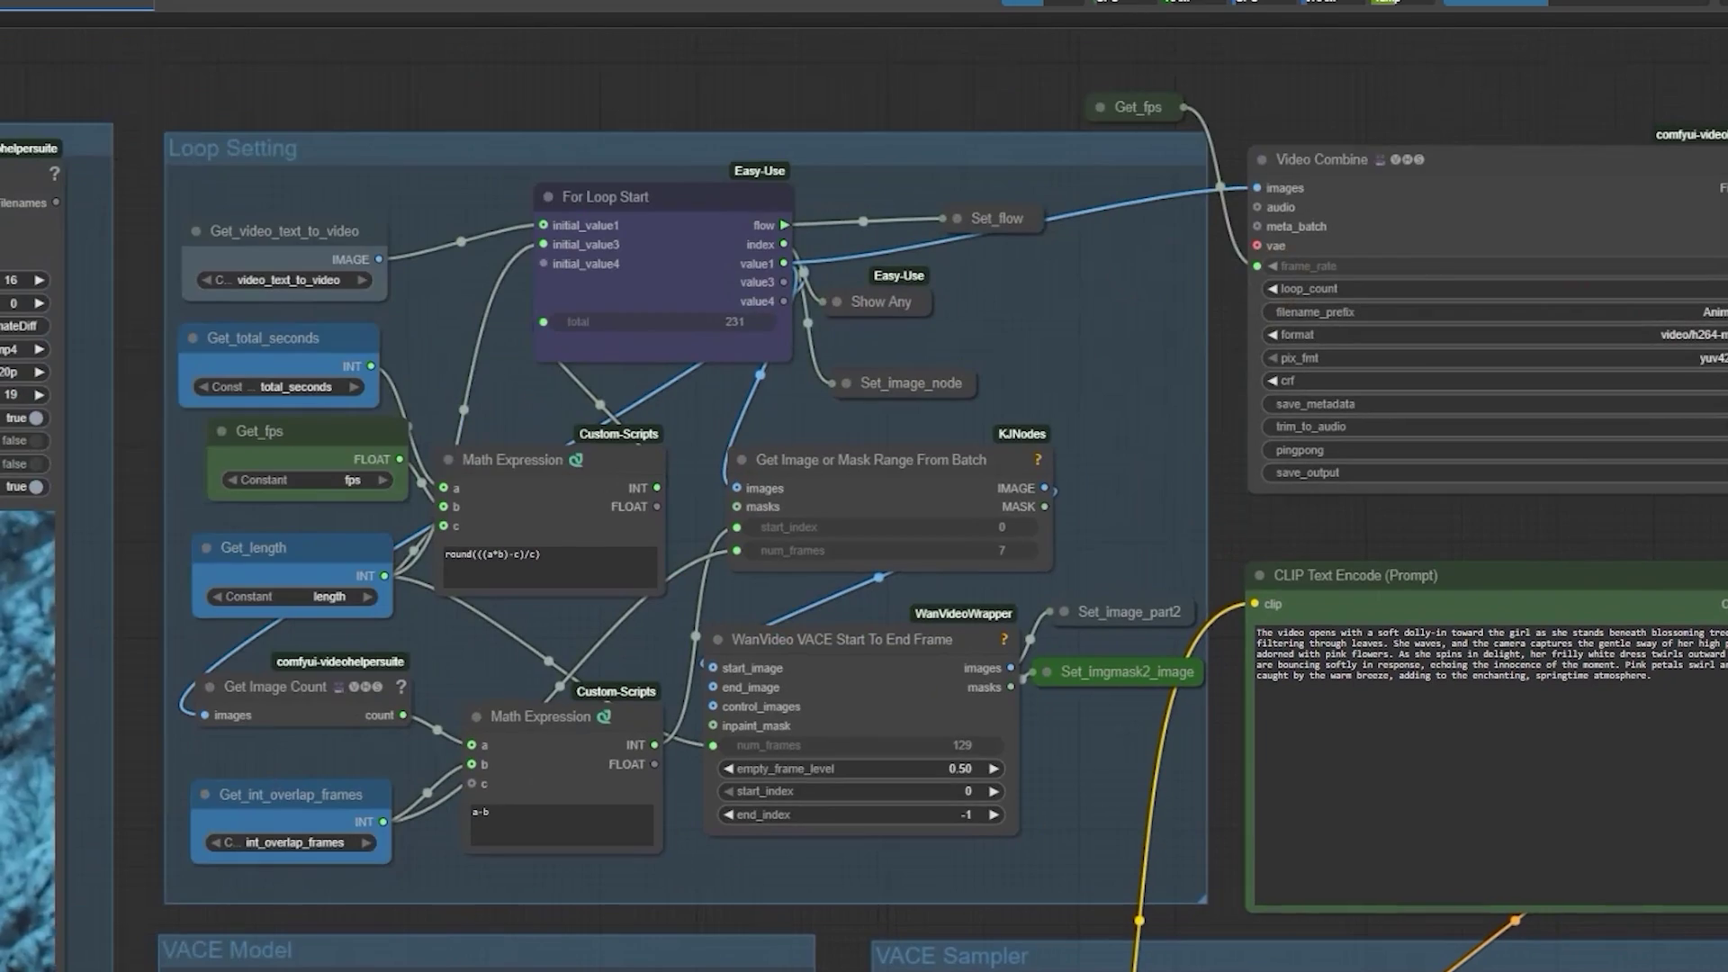
left_click_drag(717, 100, 1370, 241)
scroll(1148, 481, "up", 3)
scroll(1147, 481, "up", 8)
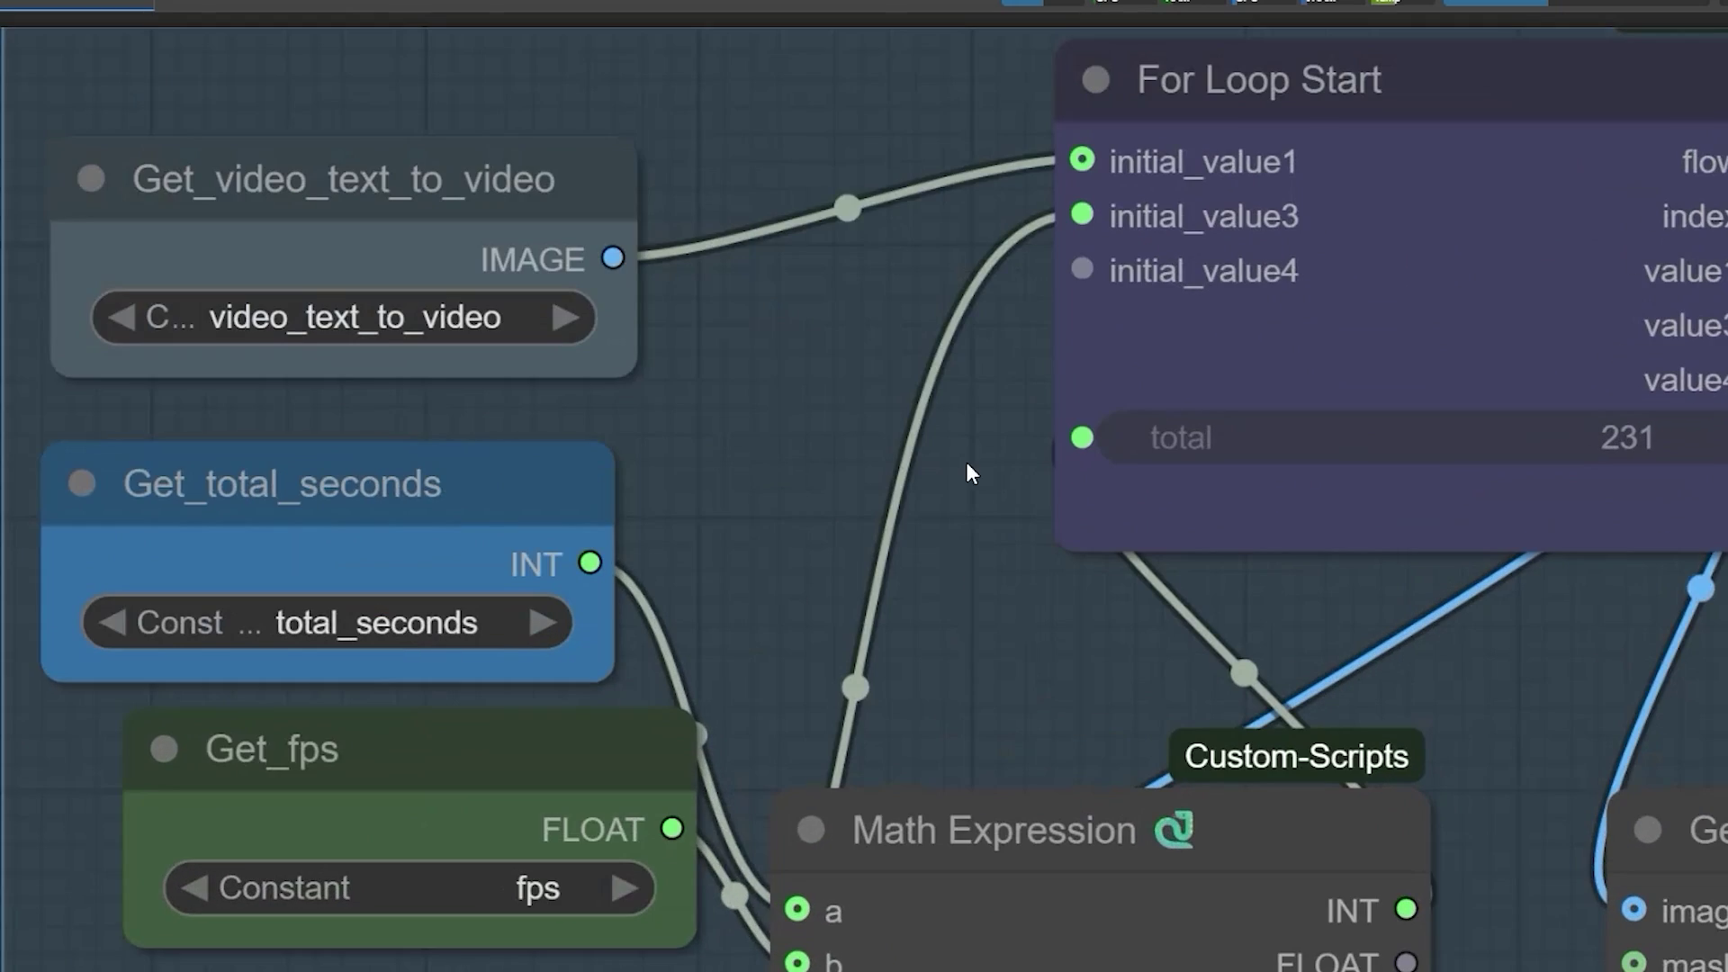
left_click_drag(965, 462, 629, 675)
scroll(644, 446, "up", 2)
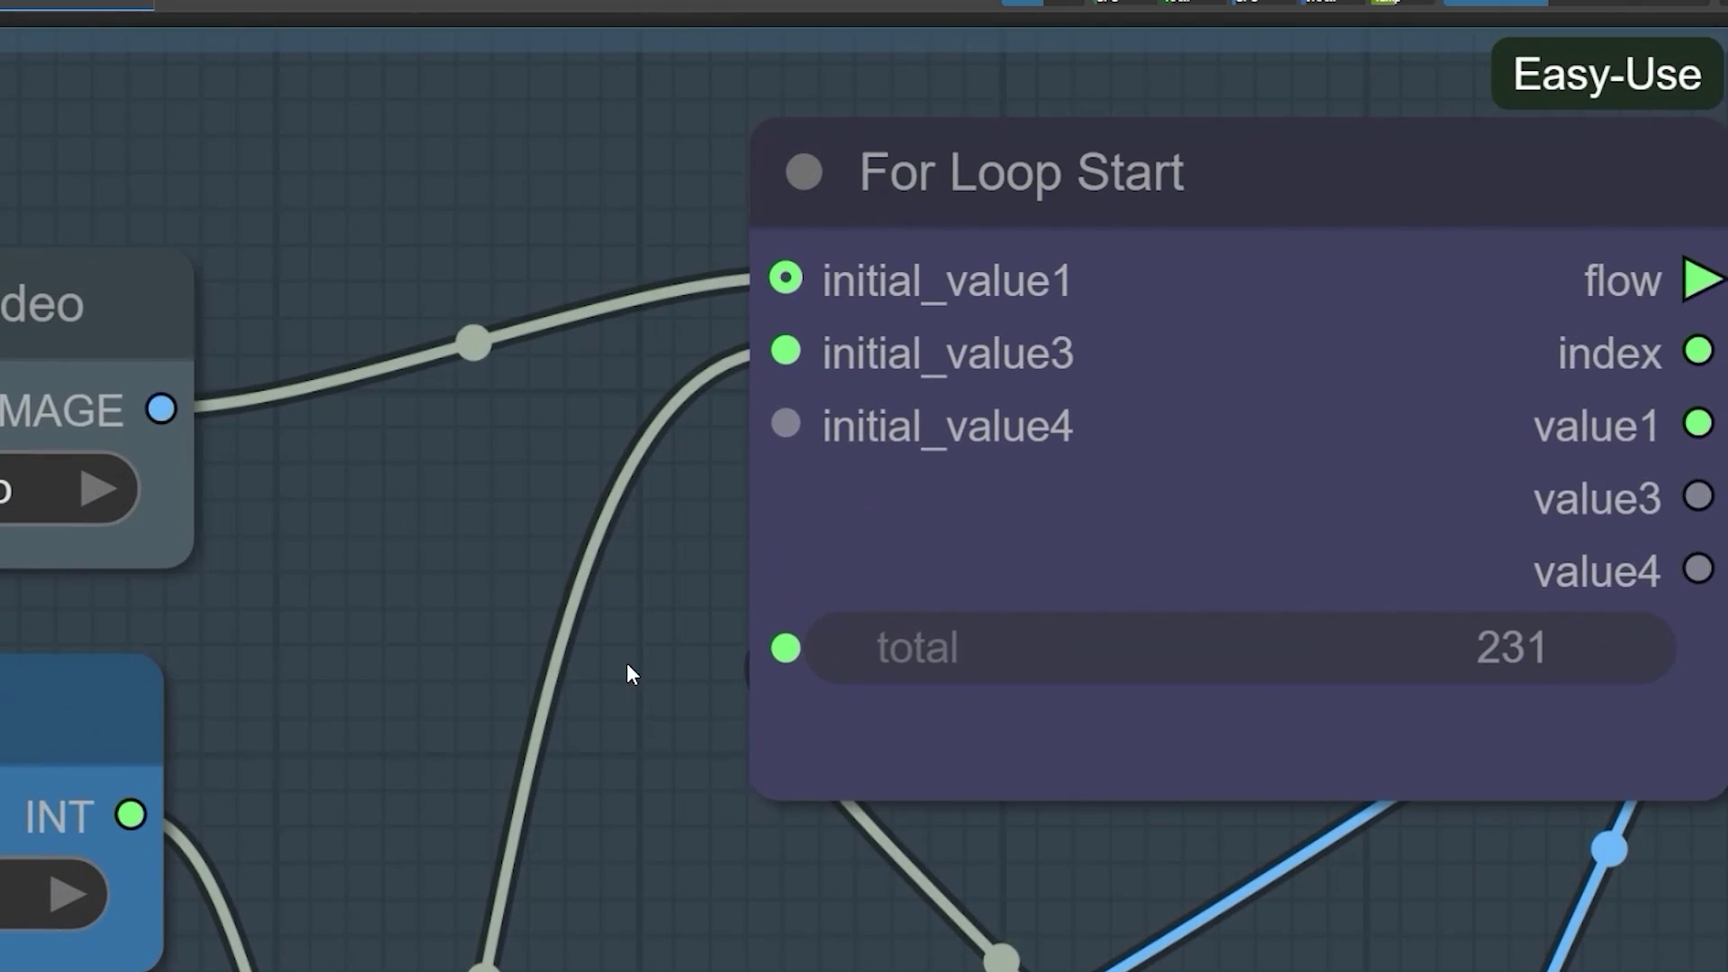
left_click_drag(782, 647, 819, 783)
left_click(686, 841)
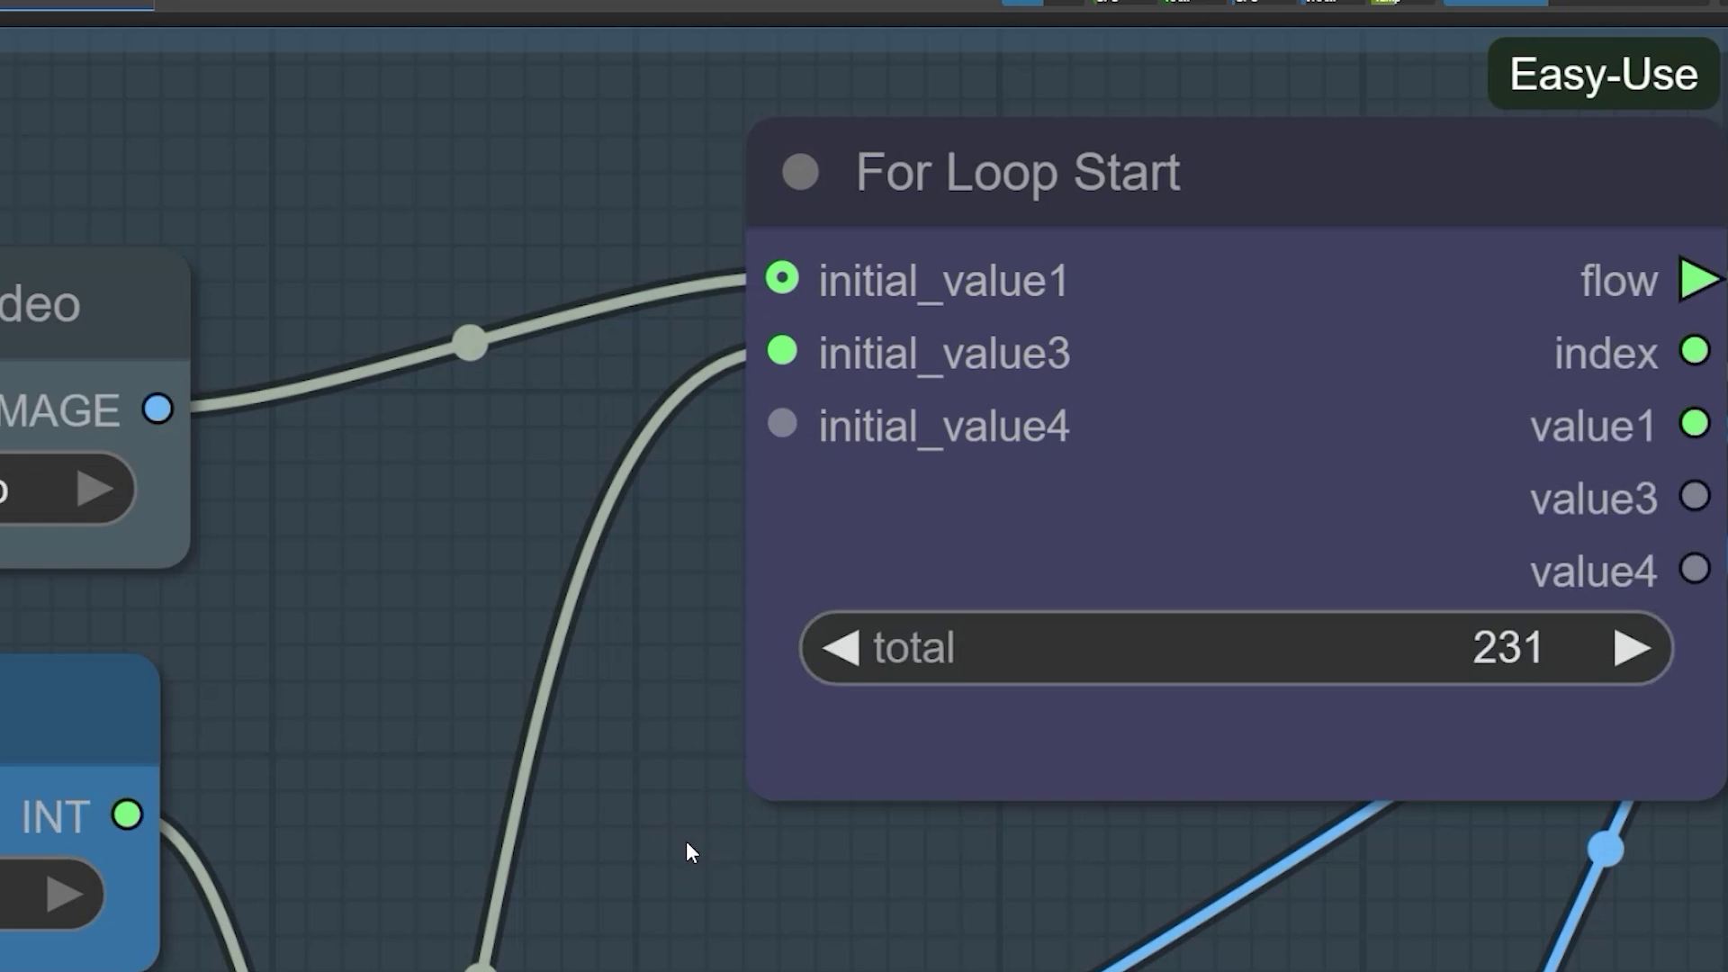
- Connect Math Expression's INT output to For Loop Start's total, which now reads 1786
left_click_drag(686, 840, 482, 523)
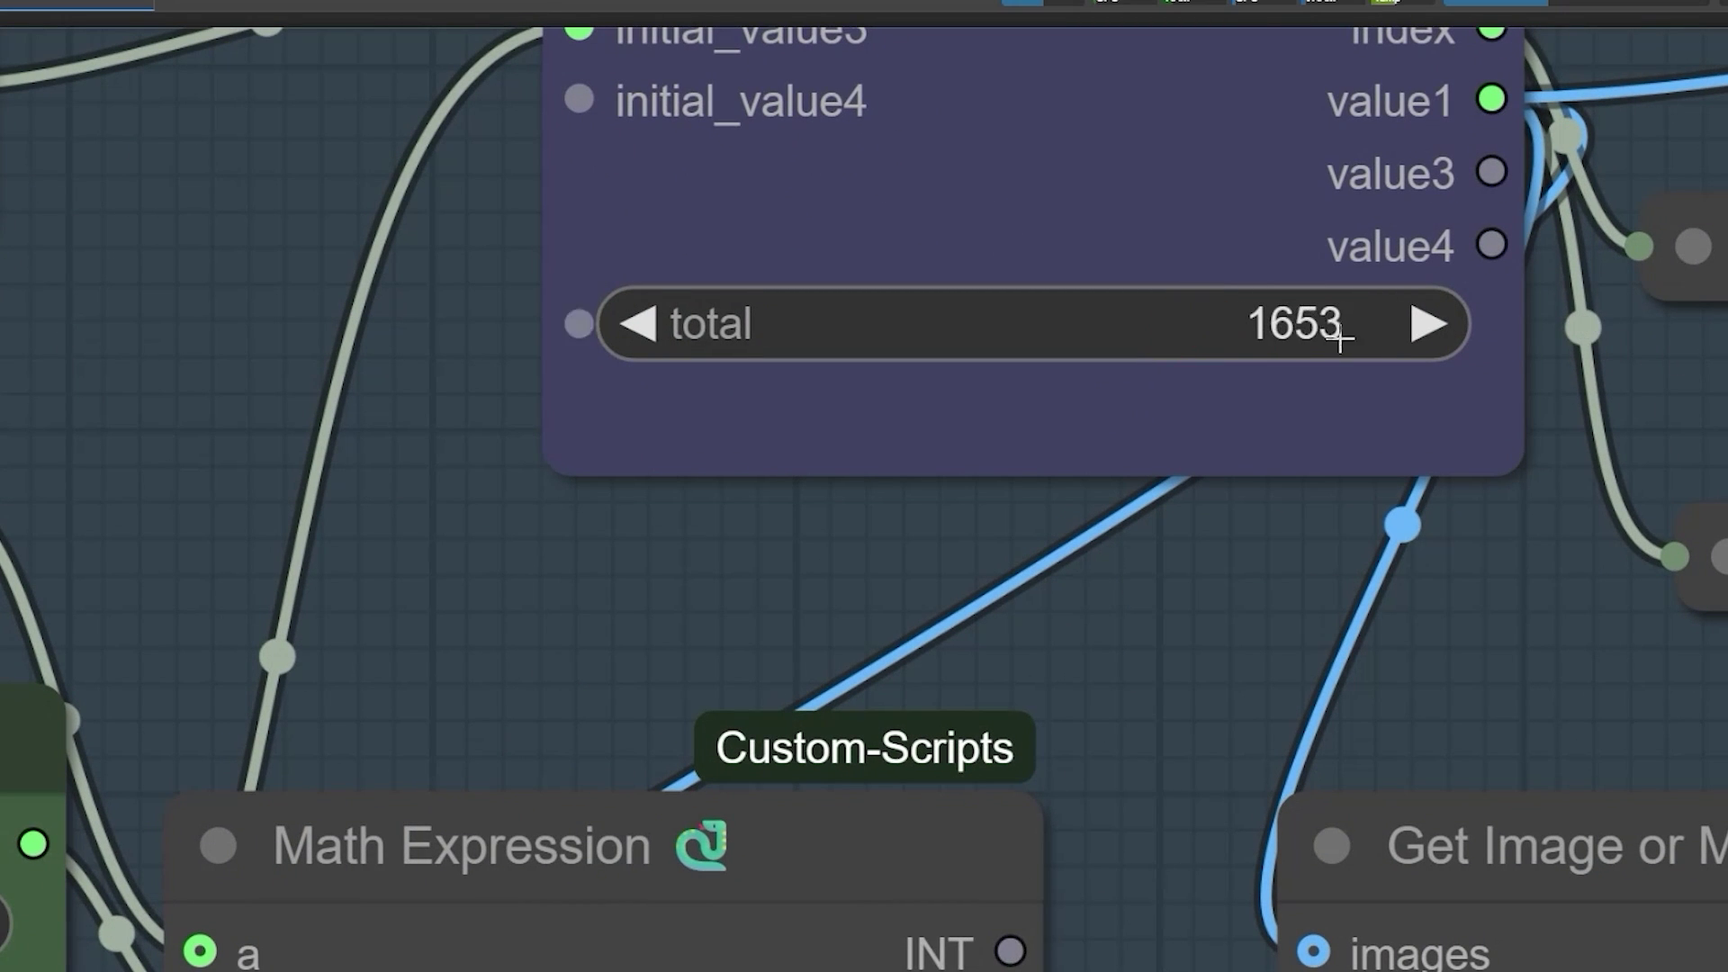
left_click_drag(1010, 927, 583, 366)
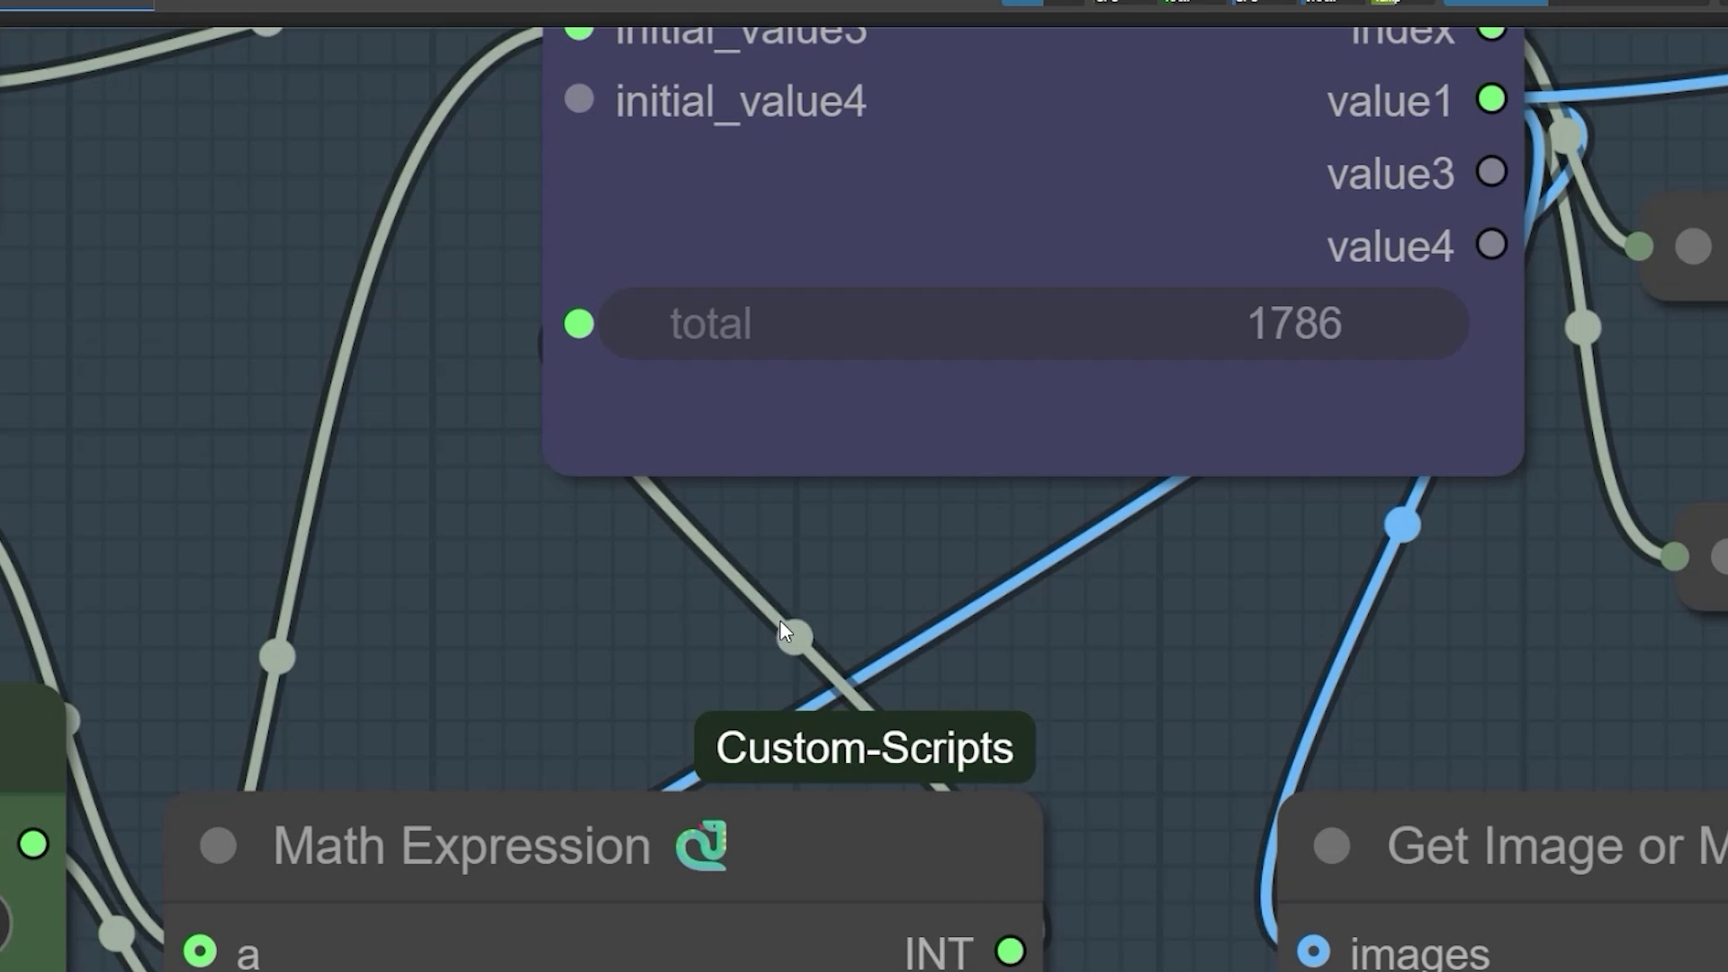
scroll(741, 547, "down", 3)
left_click_drag(586, 594, 825, 467)
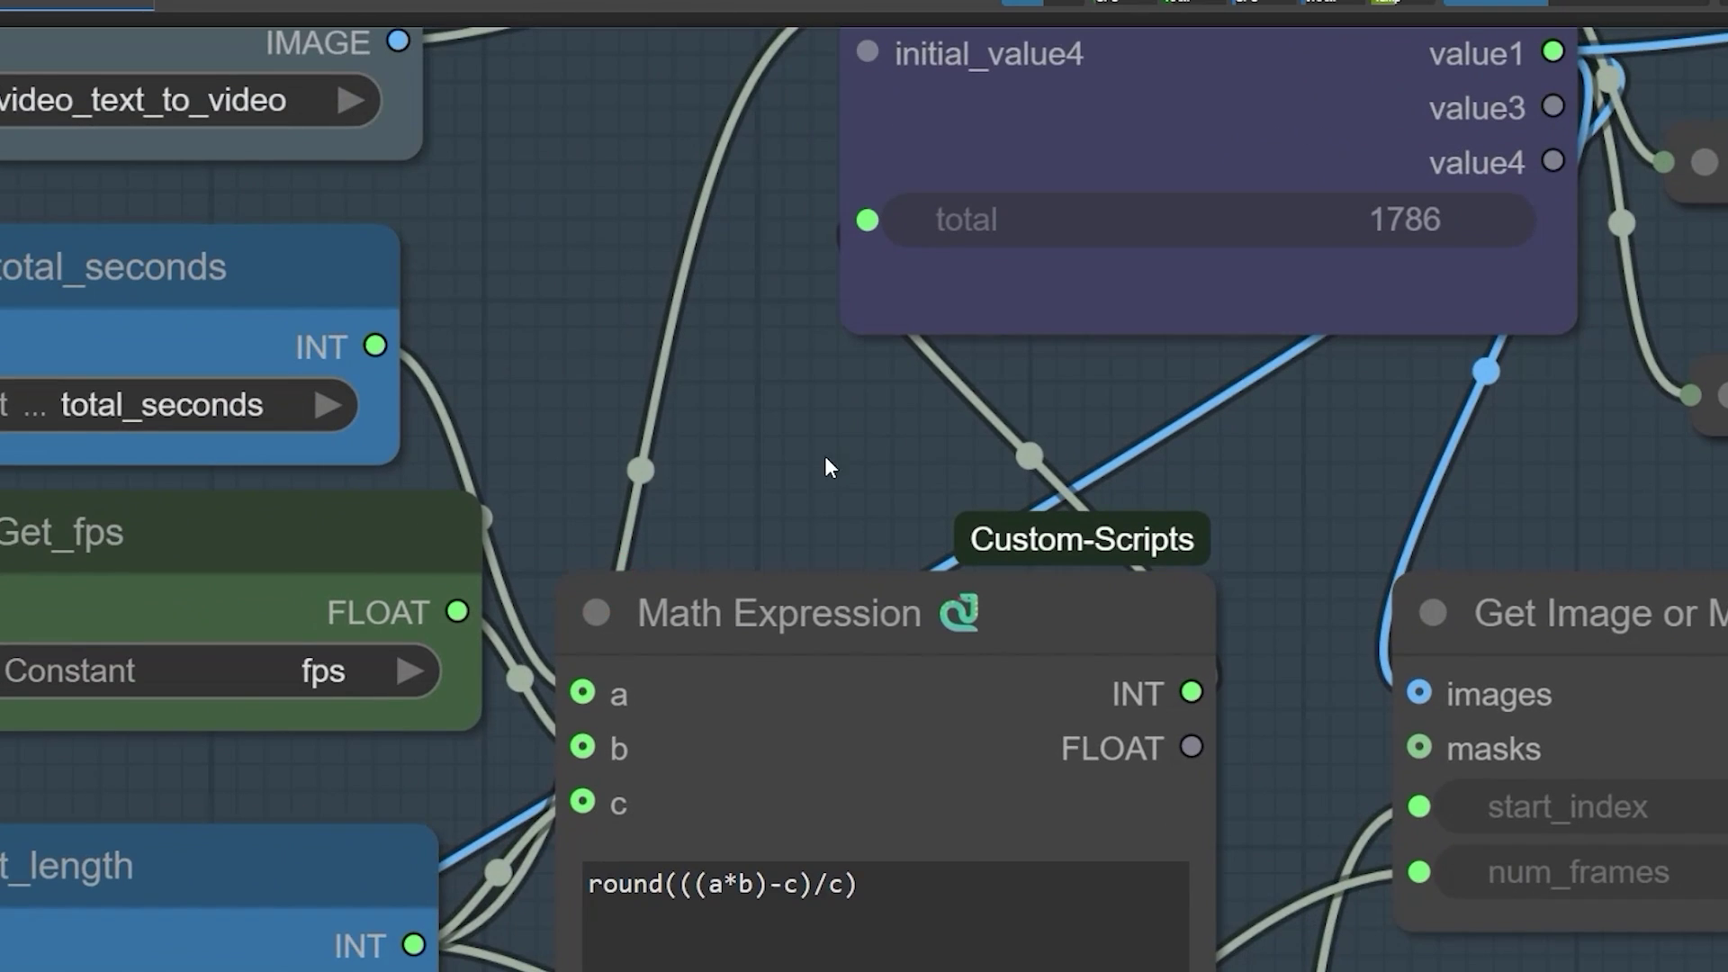
left_click(783, 612)
scroll(776, 565, "down", 5)
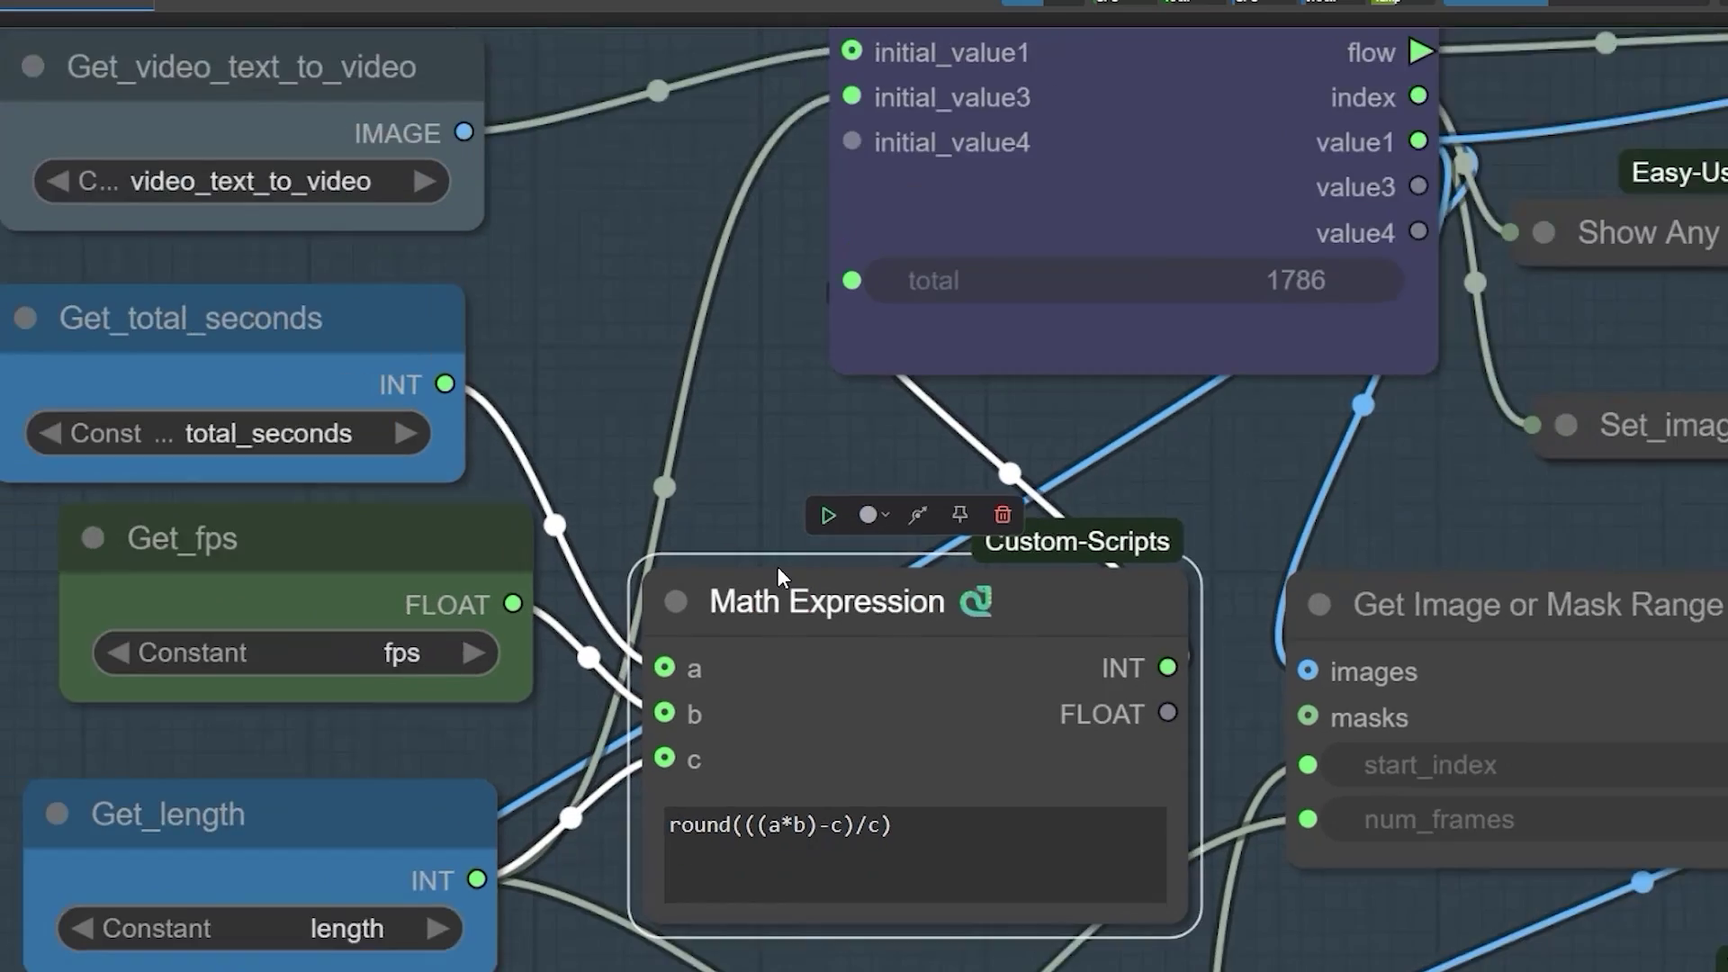
scroll(786, 556, "down", 6)
left_click_drag(23, 180, 774, 190)
left_click_drag(537, 212, 1575, 256)
left_click_drag(504, 243, 1102, 256)
scroll(327, 279, "down", 3)
left_click_drag(99, 314, 1681, 319)
left_click_drag(111, 563, 538, 905)
scroll(475, 505, "up", 4)
scroll(474, 504, "up", 4)
scroll(489, 455, "up", 2)
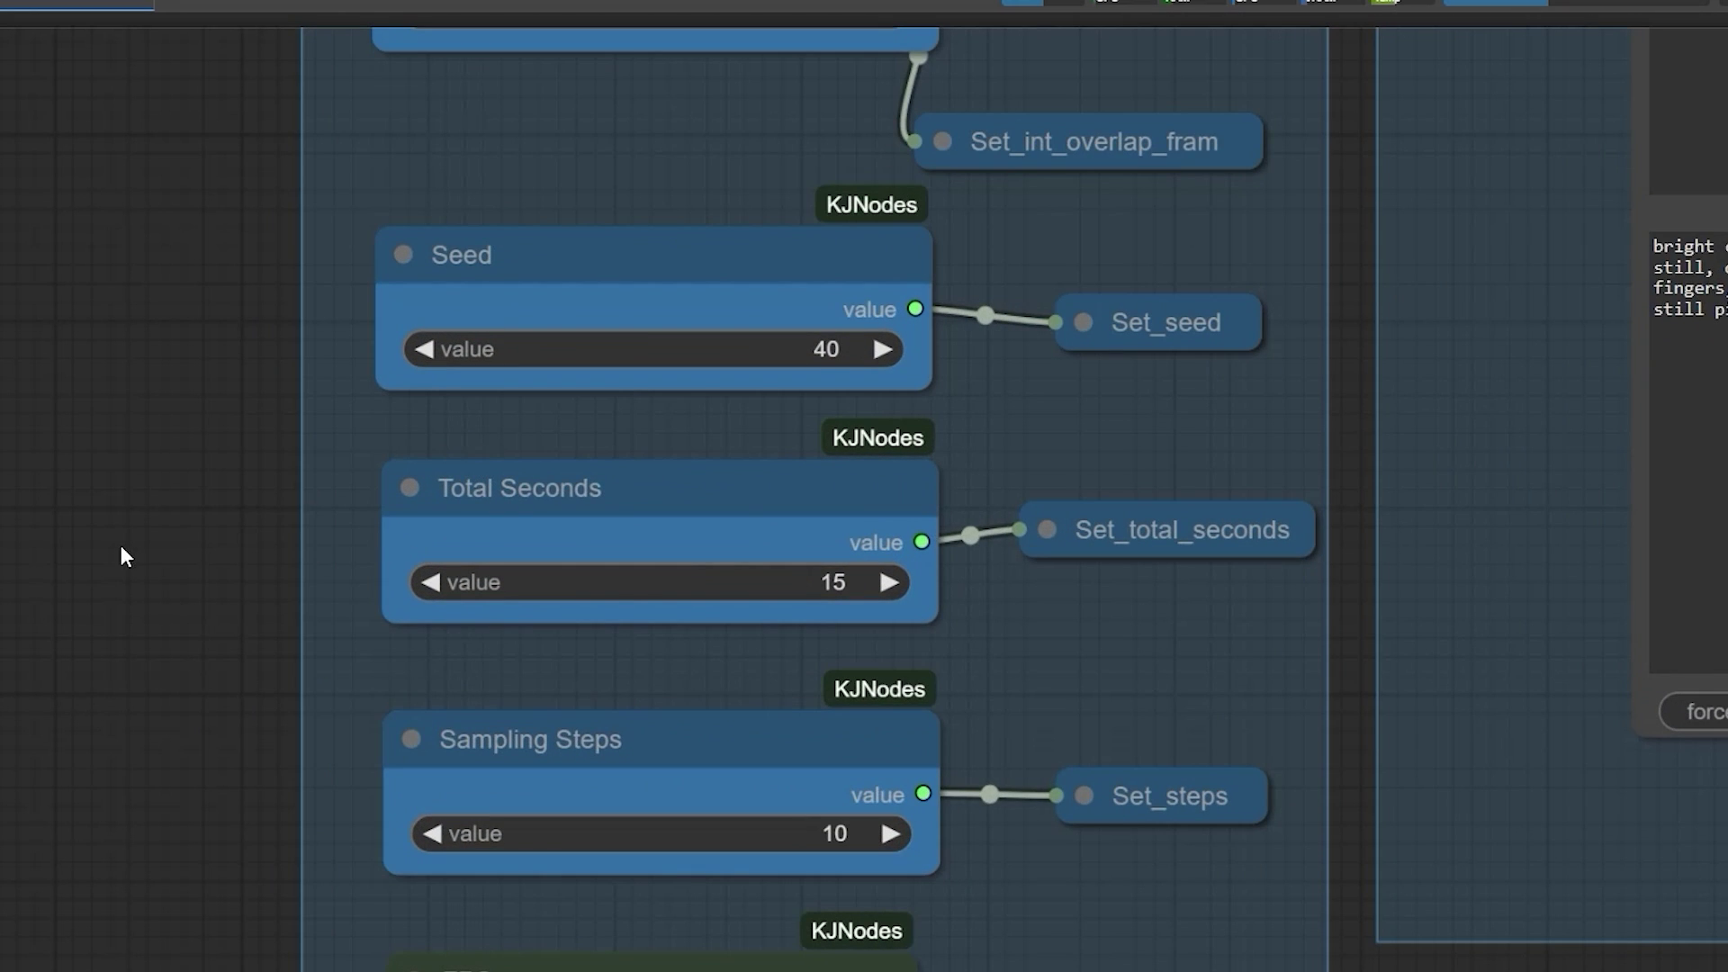
scroll(350, 584, "up", 4)
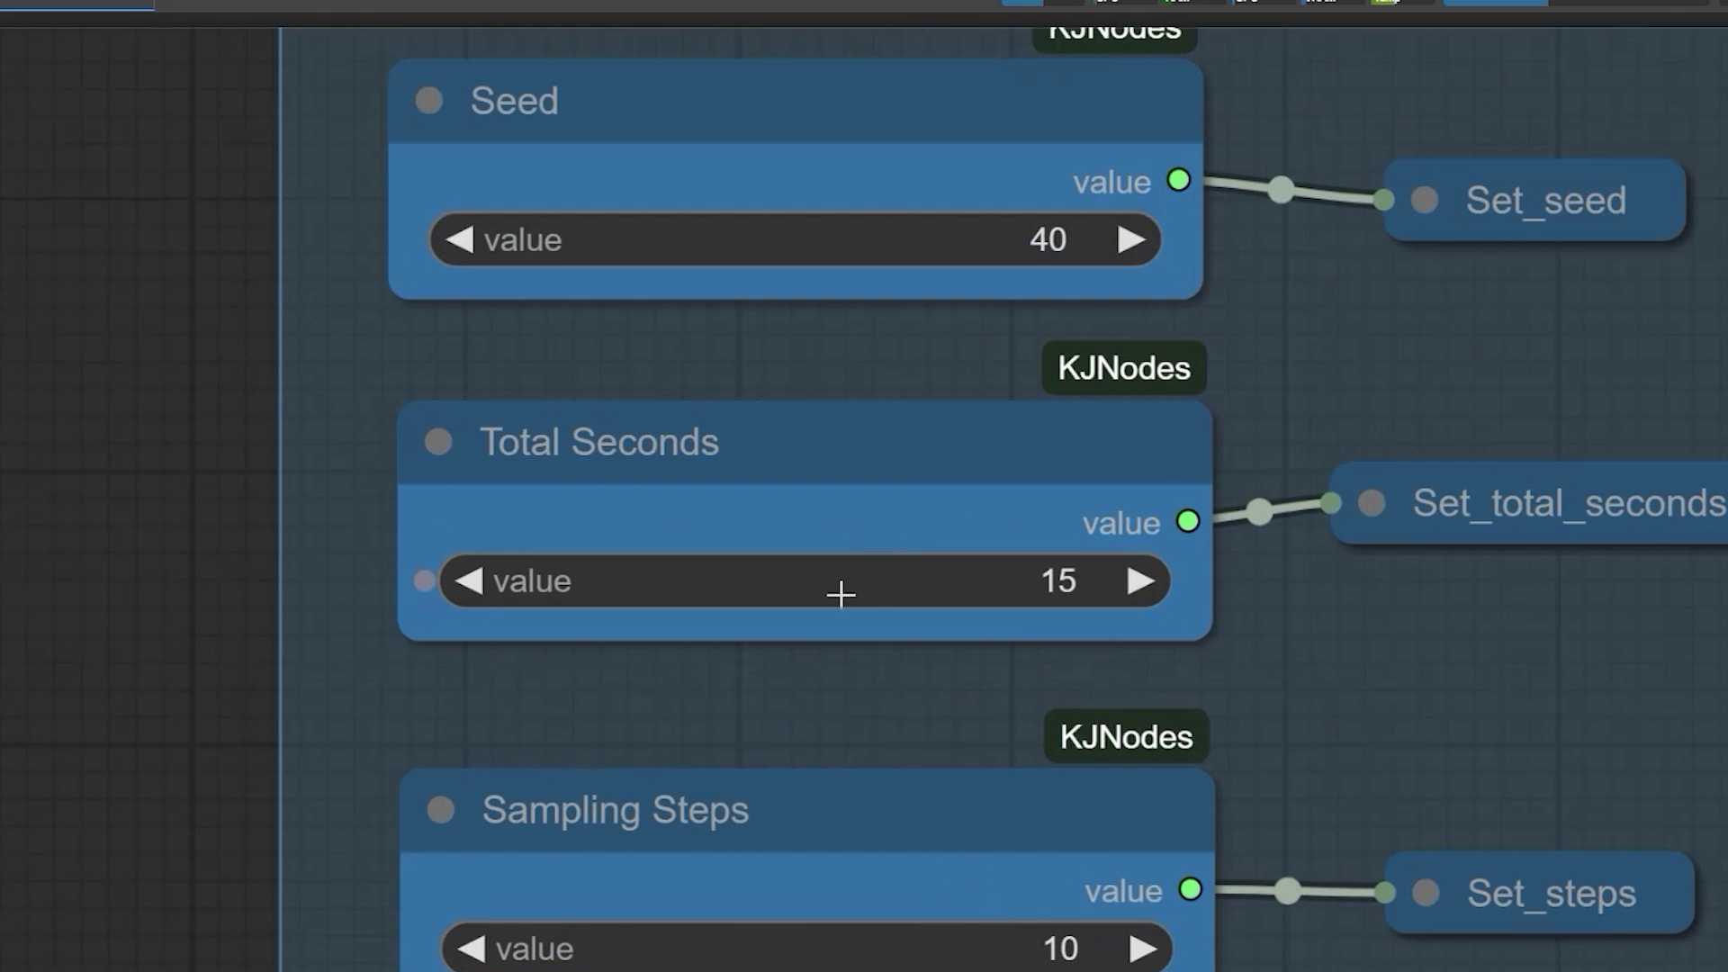
left_click(1060, 586)
left_click(1485, 535)
left_click_drag(1401, 629, 1273, 631)
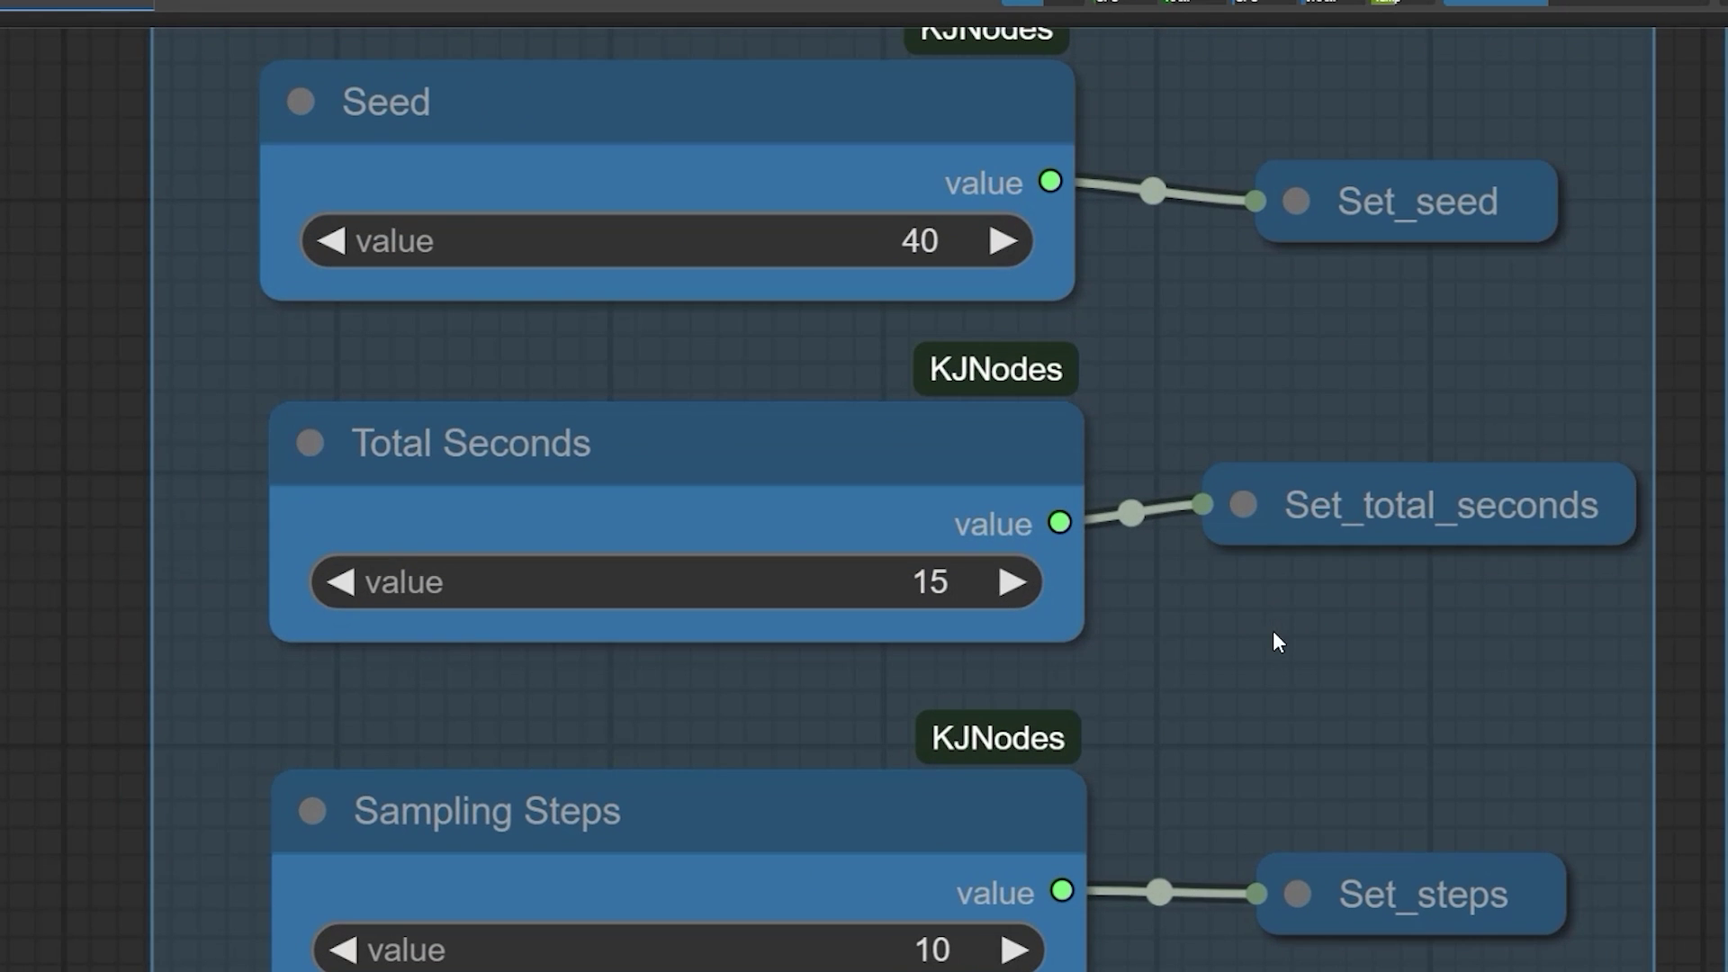
scroll(1272, 630, "down", 2)
scroll(1272, 630, "up", 4)
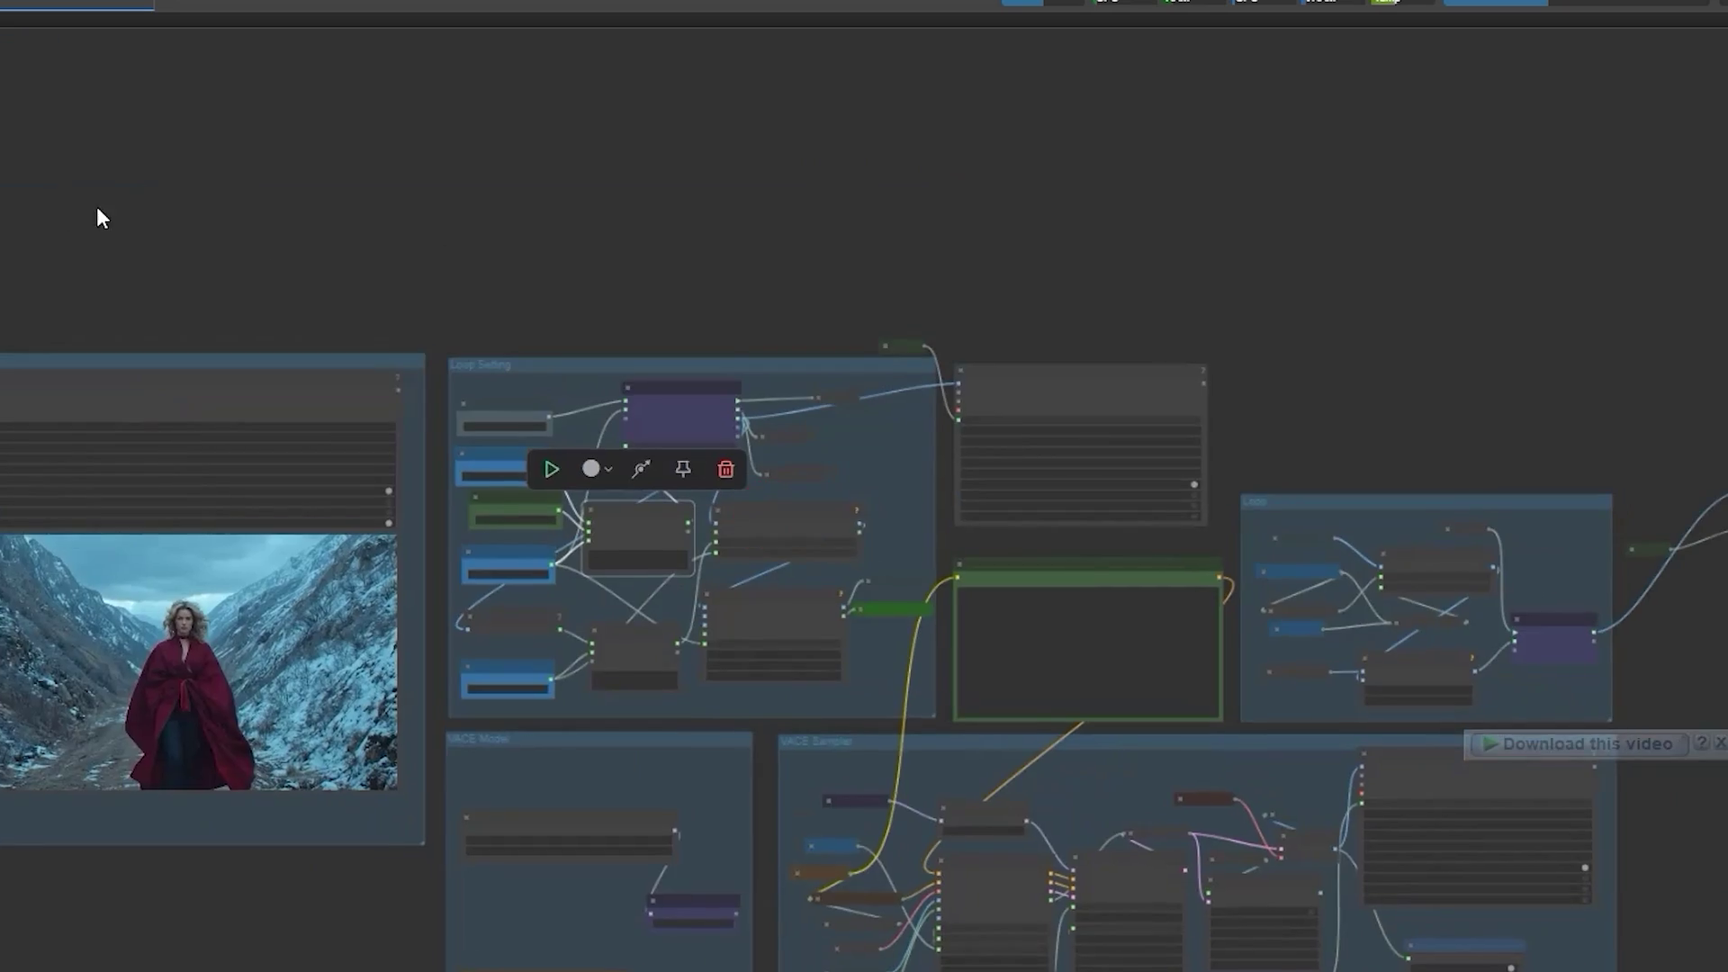
scroll(574, 500, "up", 8)
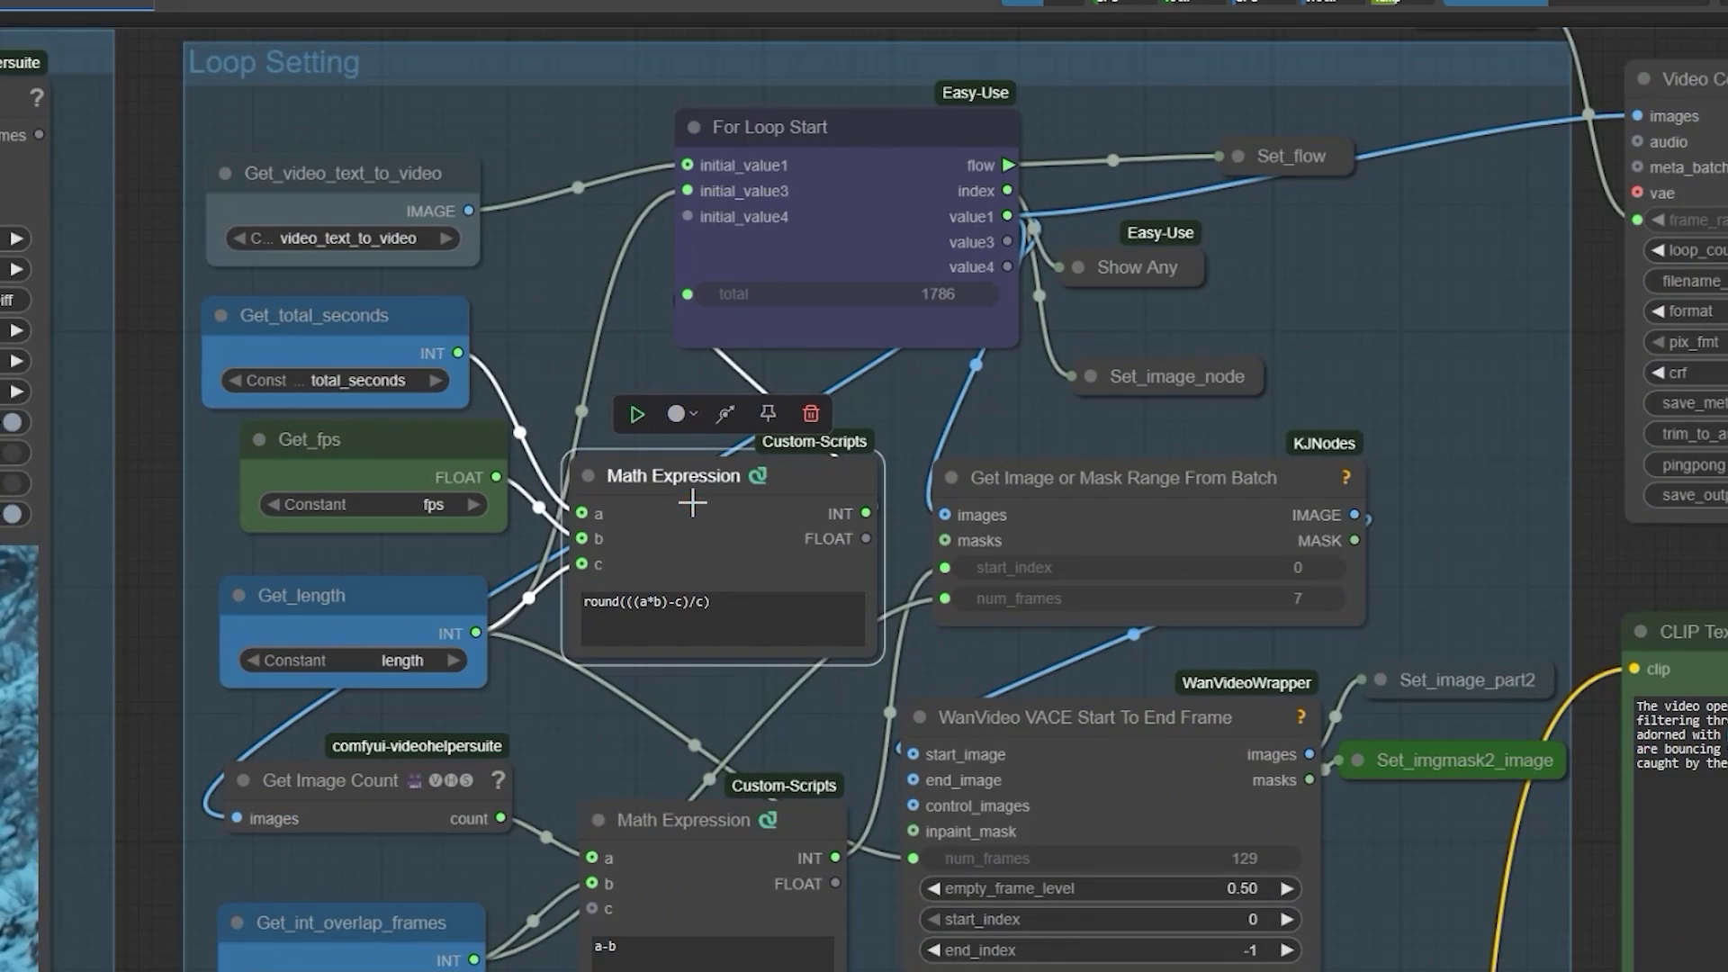
scroll(692, 503, "up", 8)
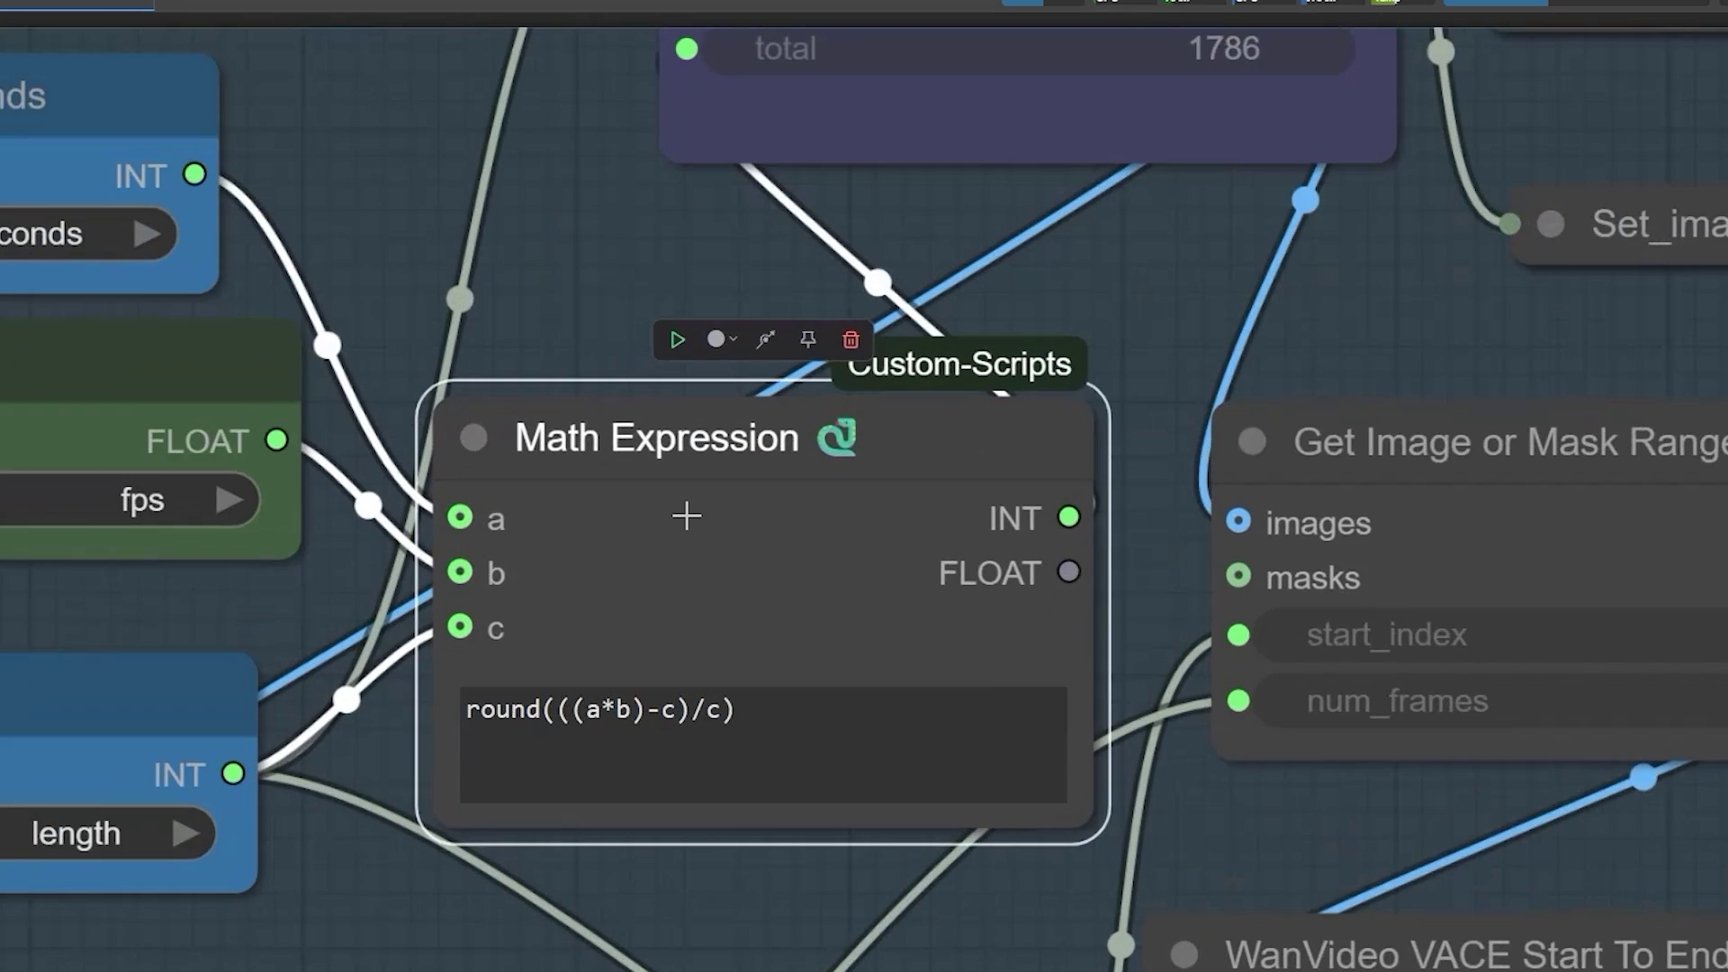
scroll(687, 515, "down", 2)
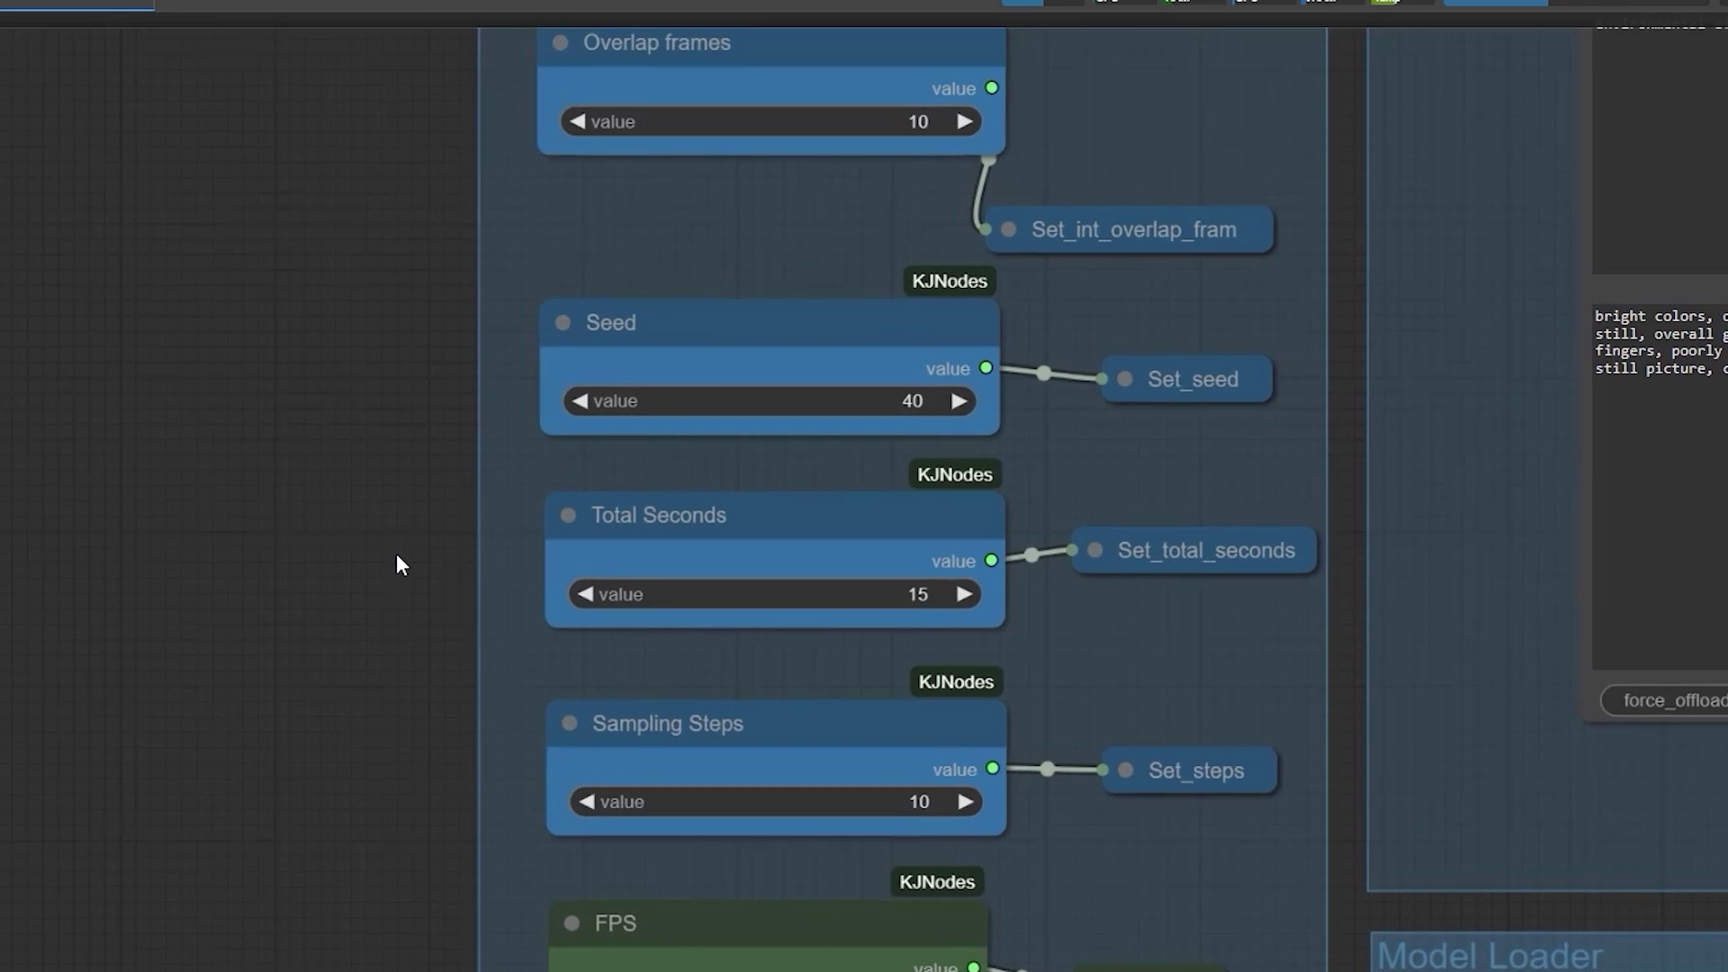
scroll(378, 522, "down", 10)
scroll(547, 312, "up", 8)
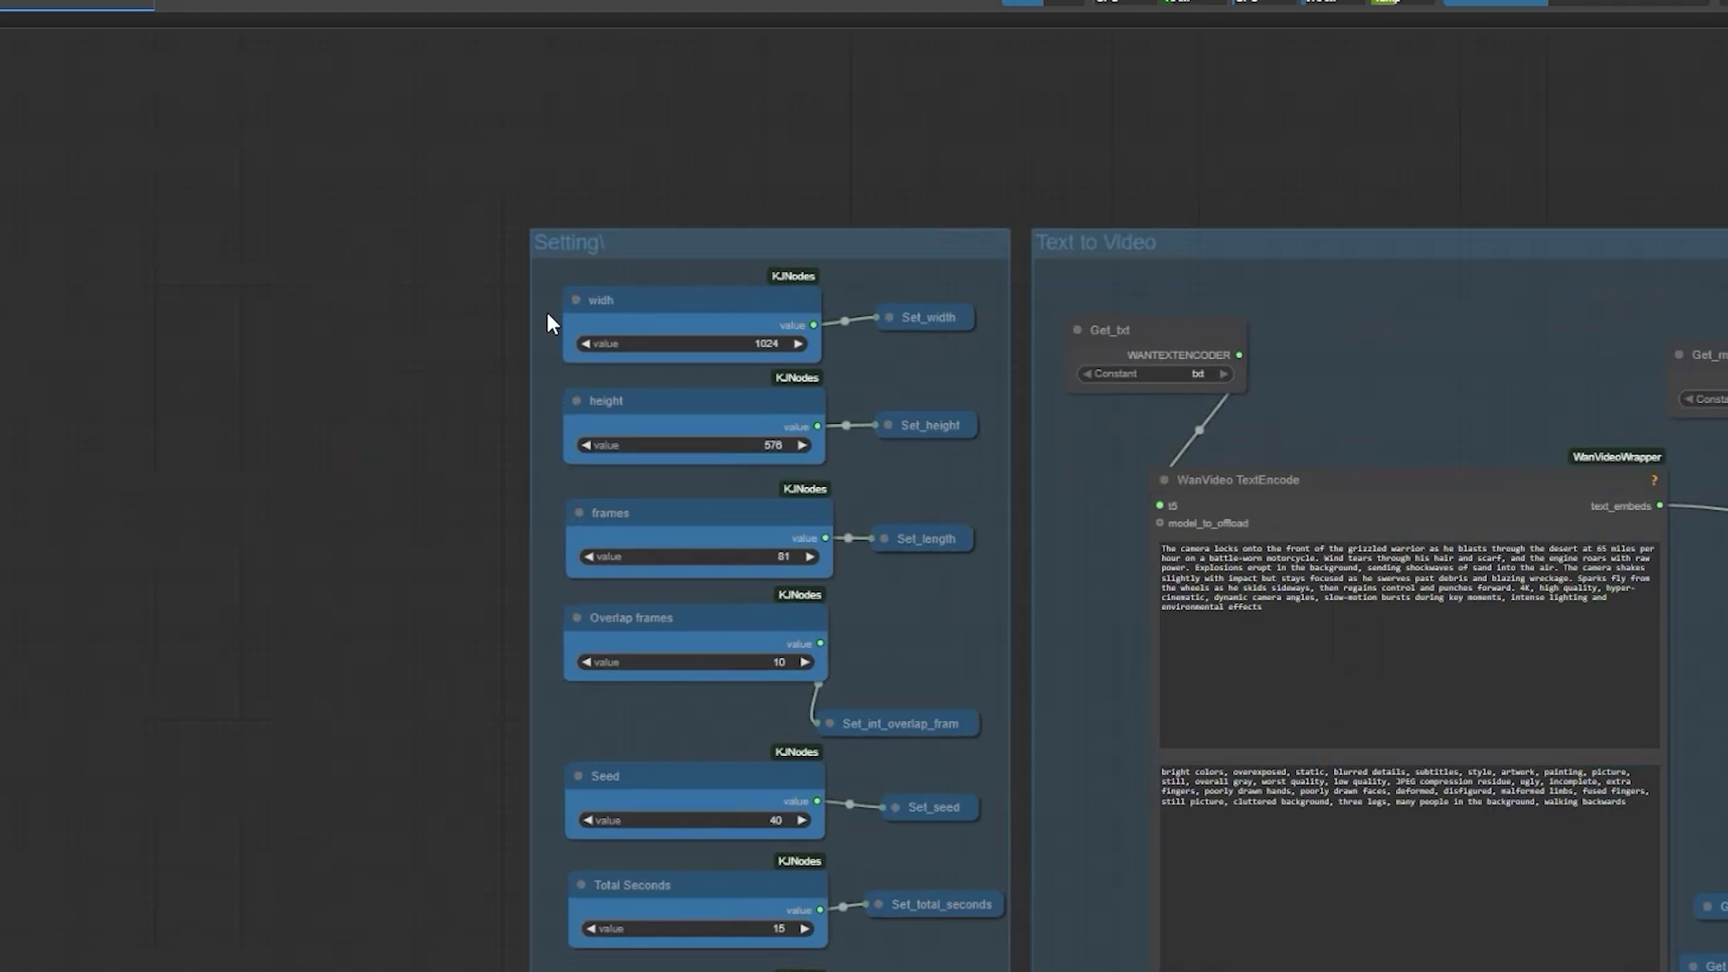
left_click_drag(388, 659, 407, 402)
left_click_drag(409, 587, 419, 460)
scroll(531, 547, "up", 3)
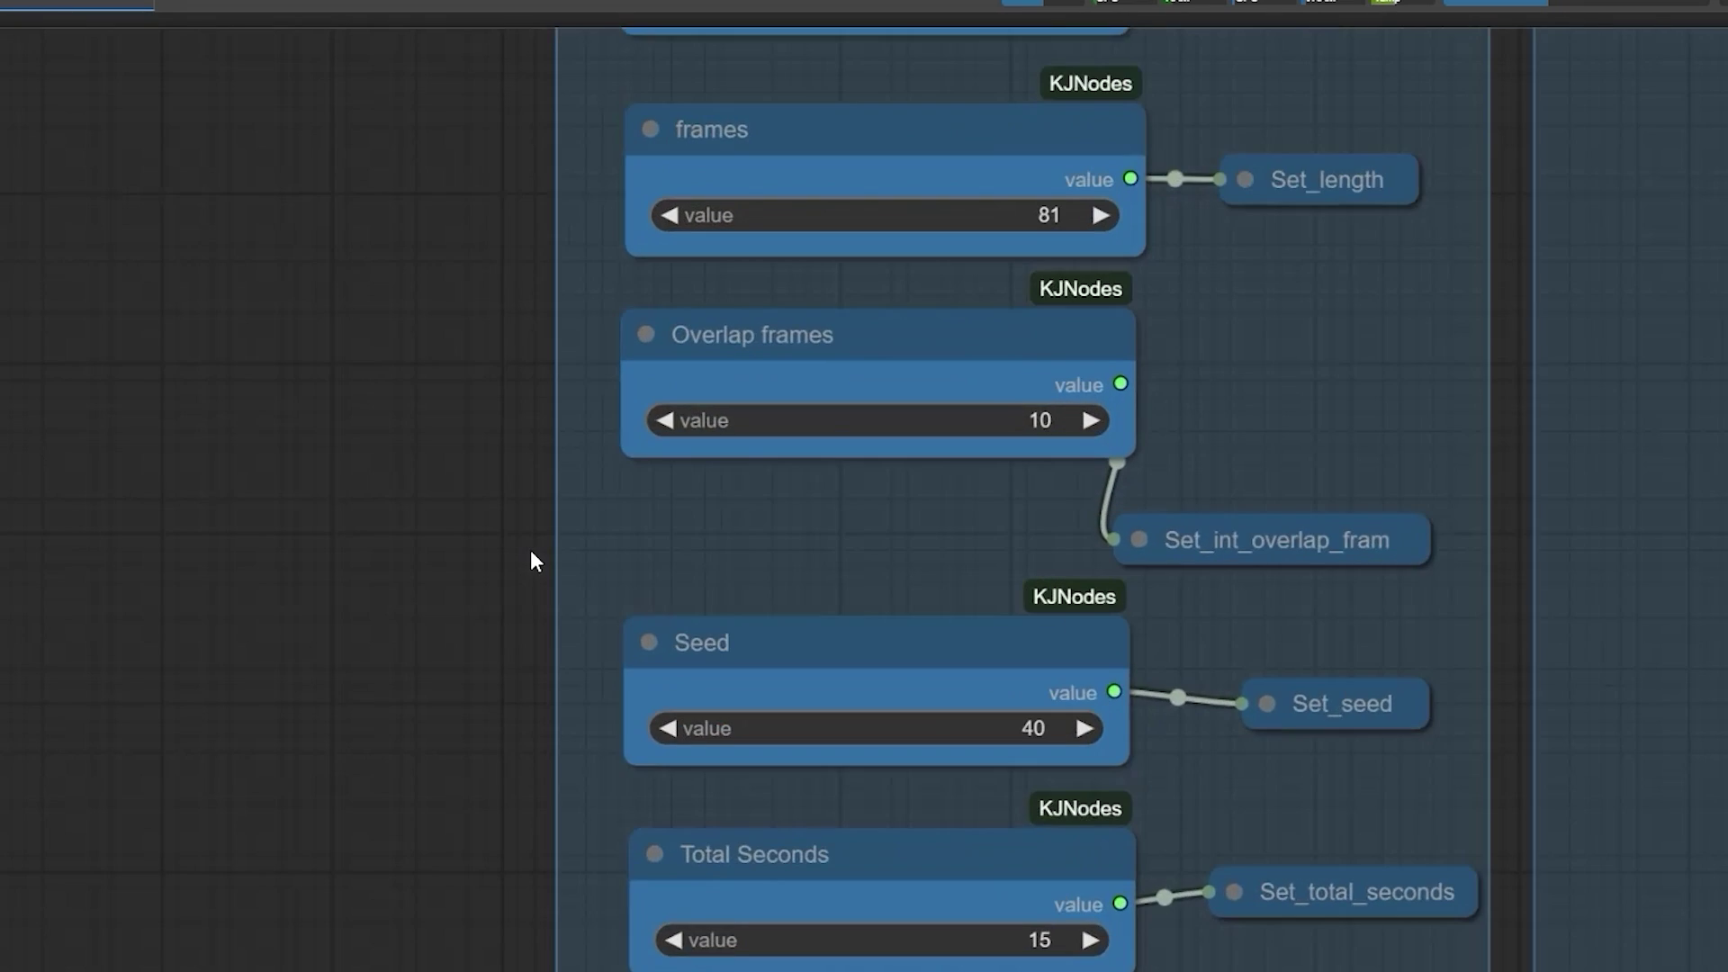
scroll(531, 543, "up", 2)
left_click_drag(505, 618, 304, 367)
scroll(746, 726, "up", 4)
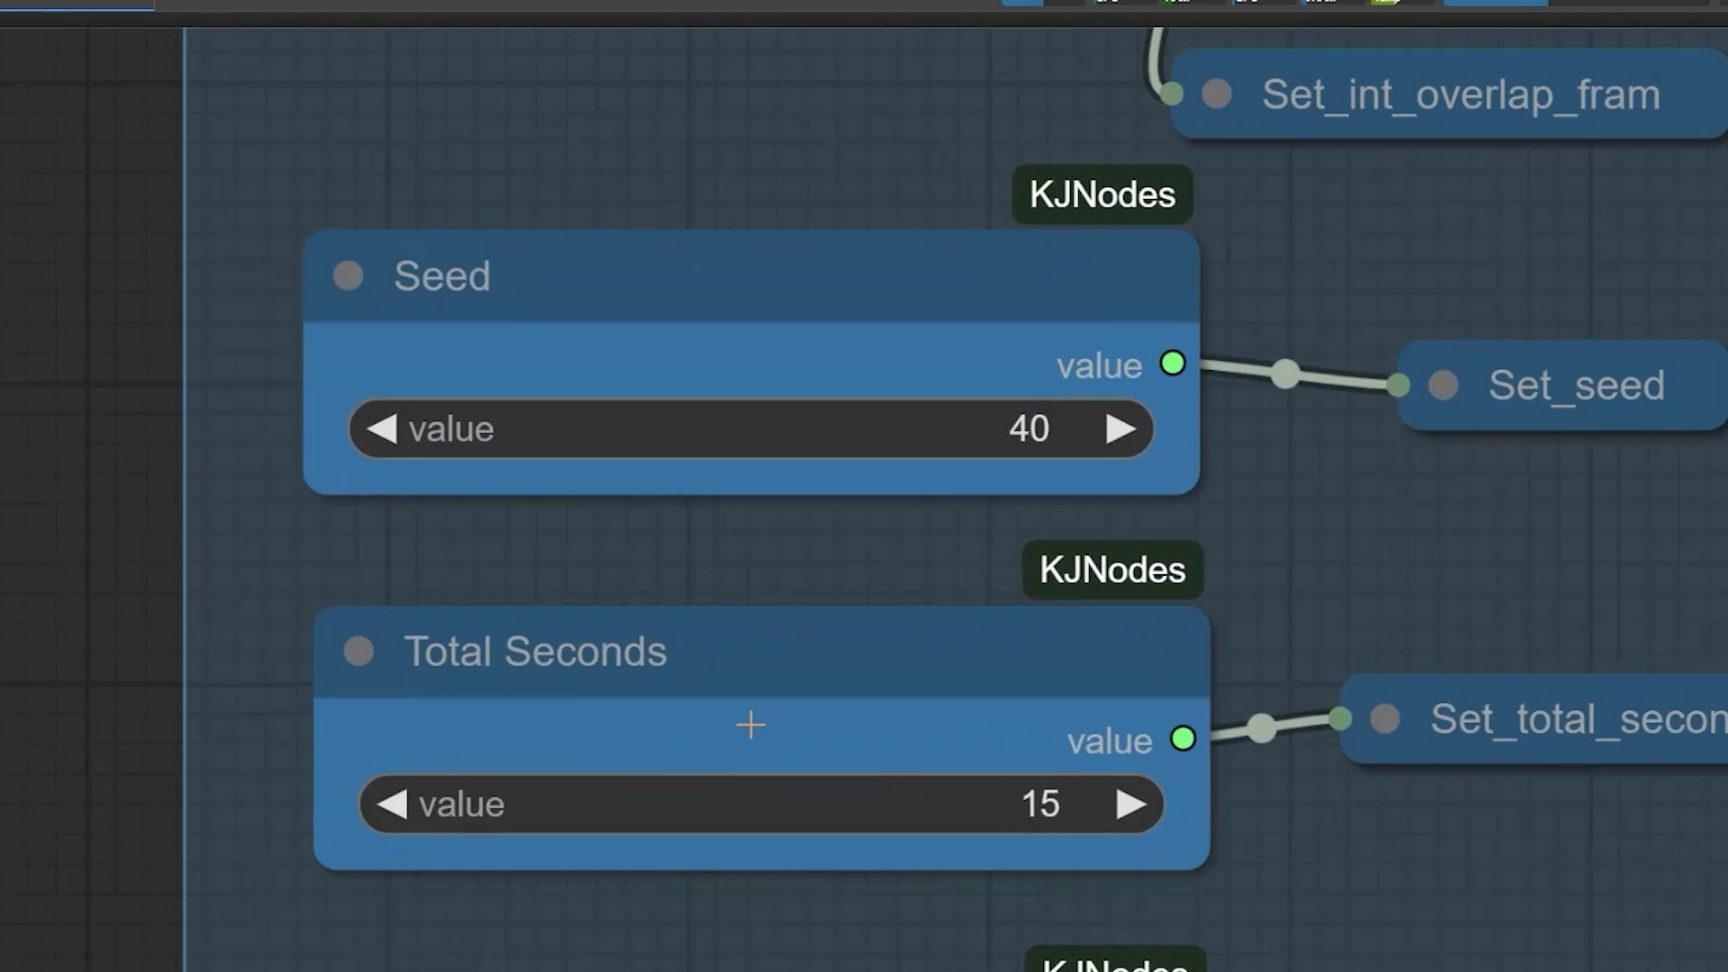
left_click_drag(50, 648, 185, 486)
left_click(673, 587)
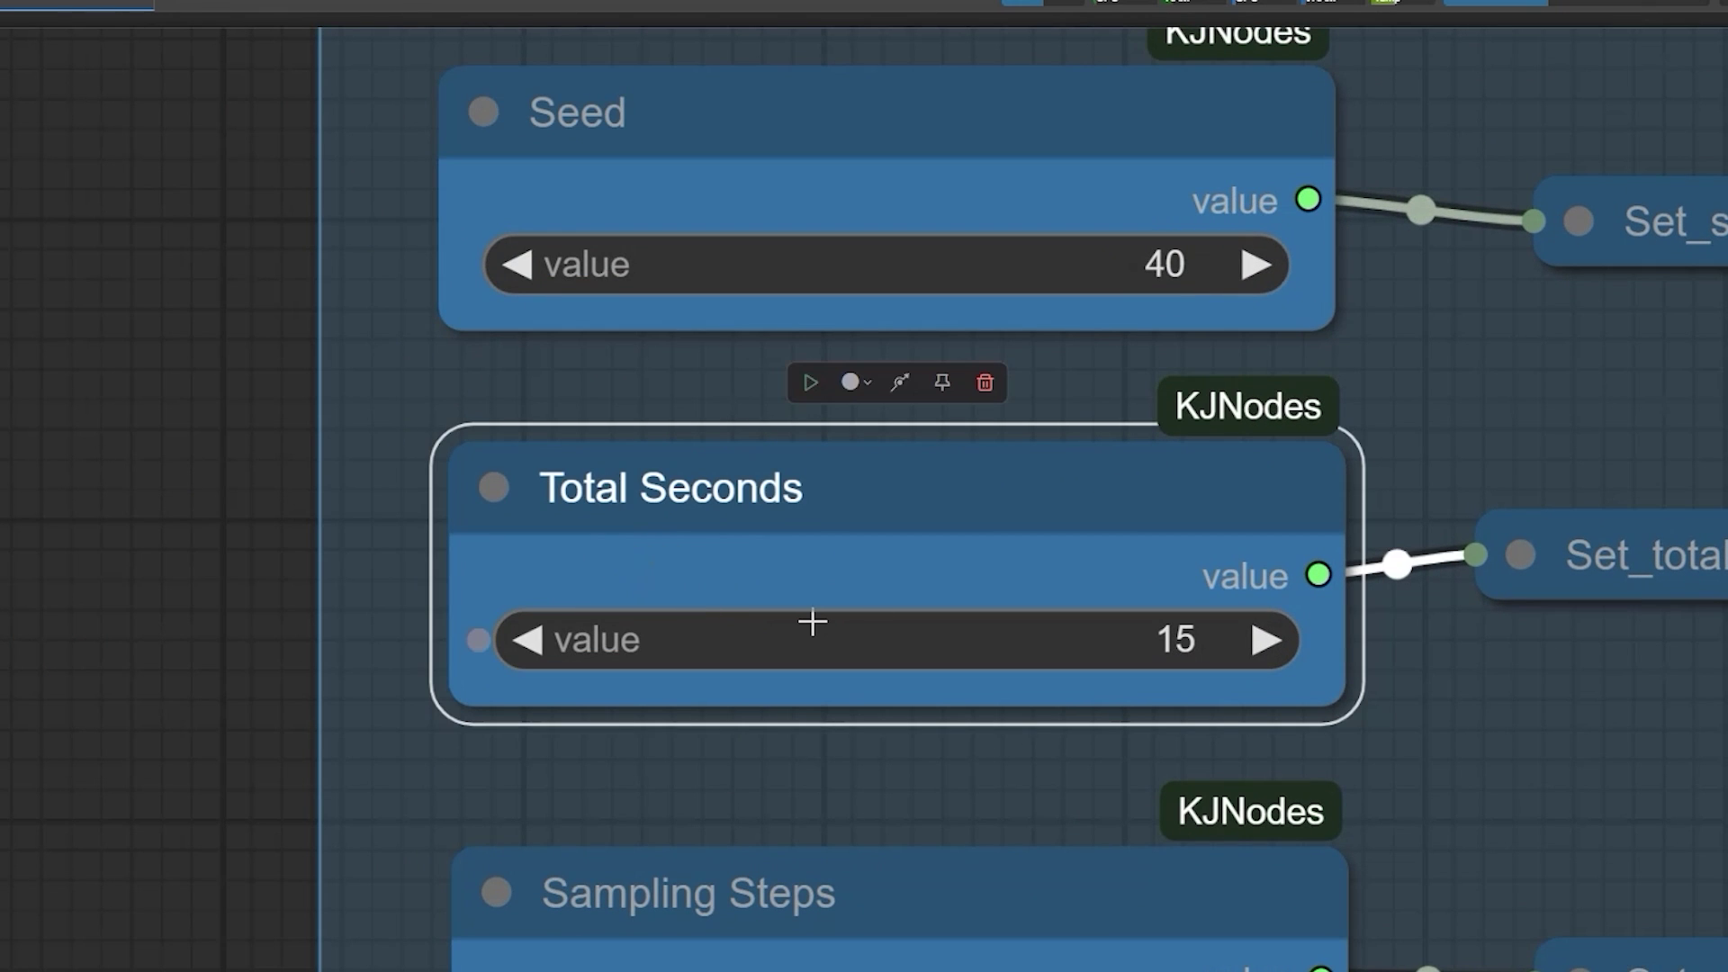
scroll(813, 621, "down", 6)
left_click_drag(601, 707, 583, 403)
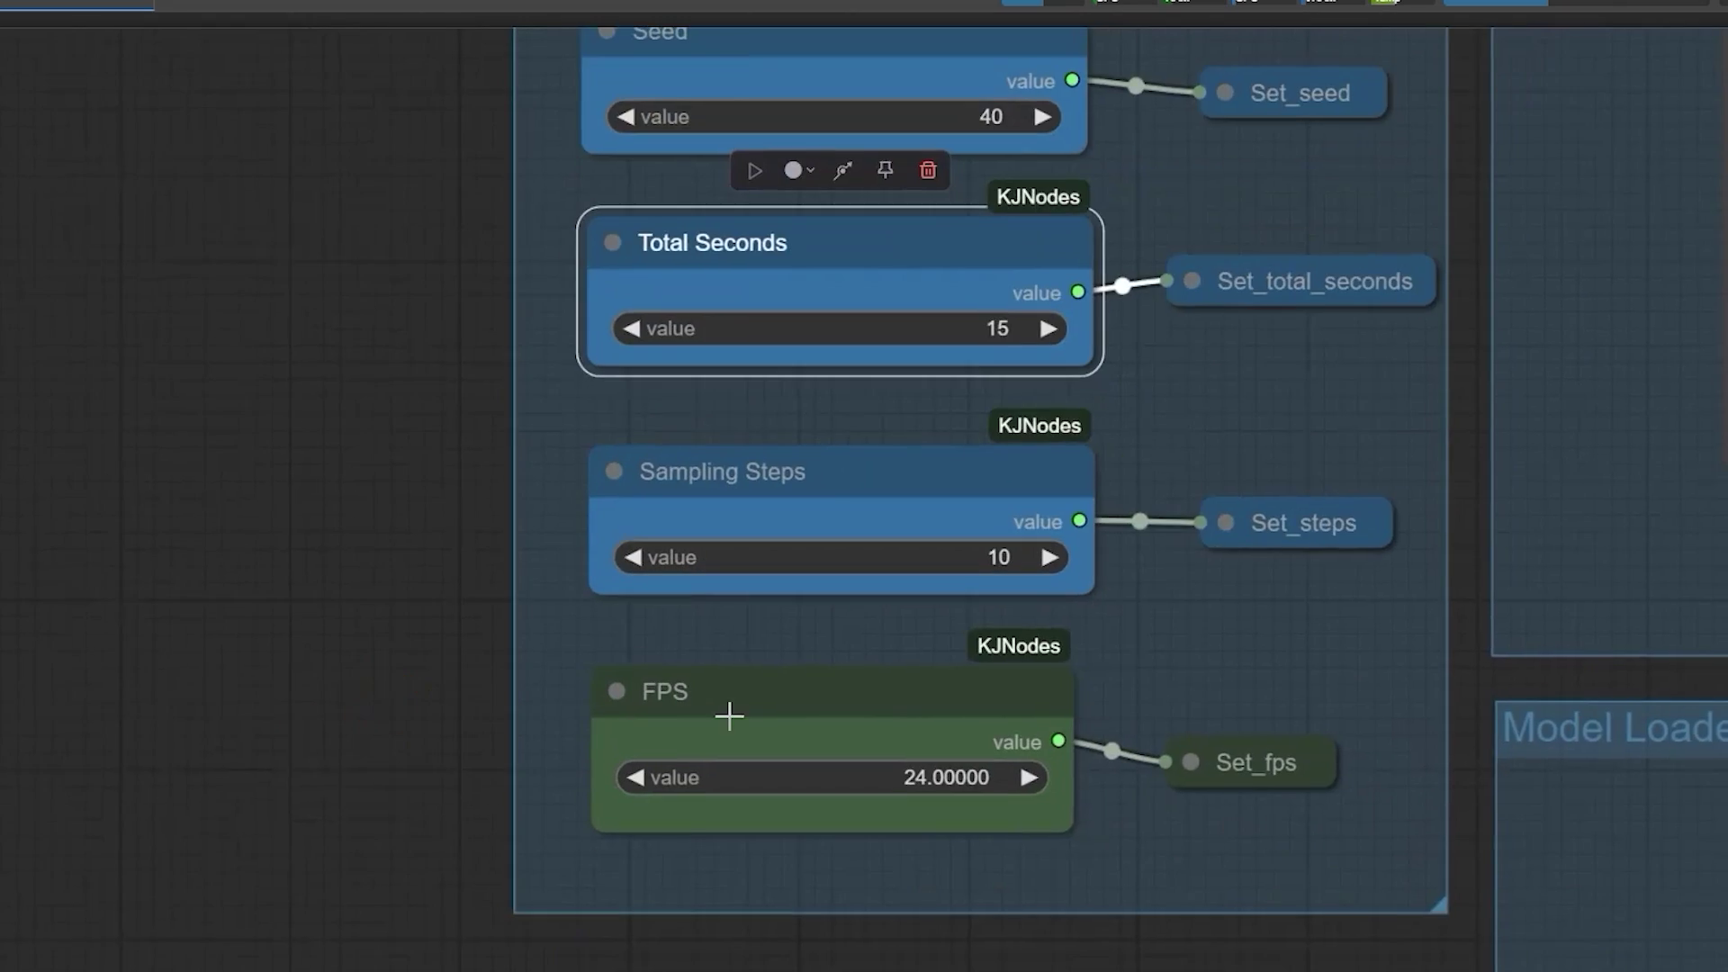
scroll(740, 725, "up", 9)
left_click(1077, 751)
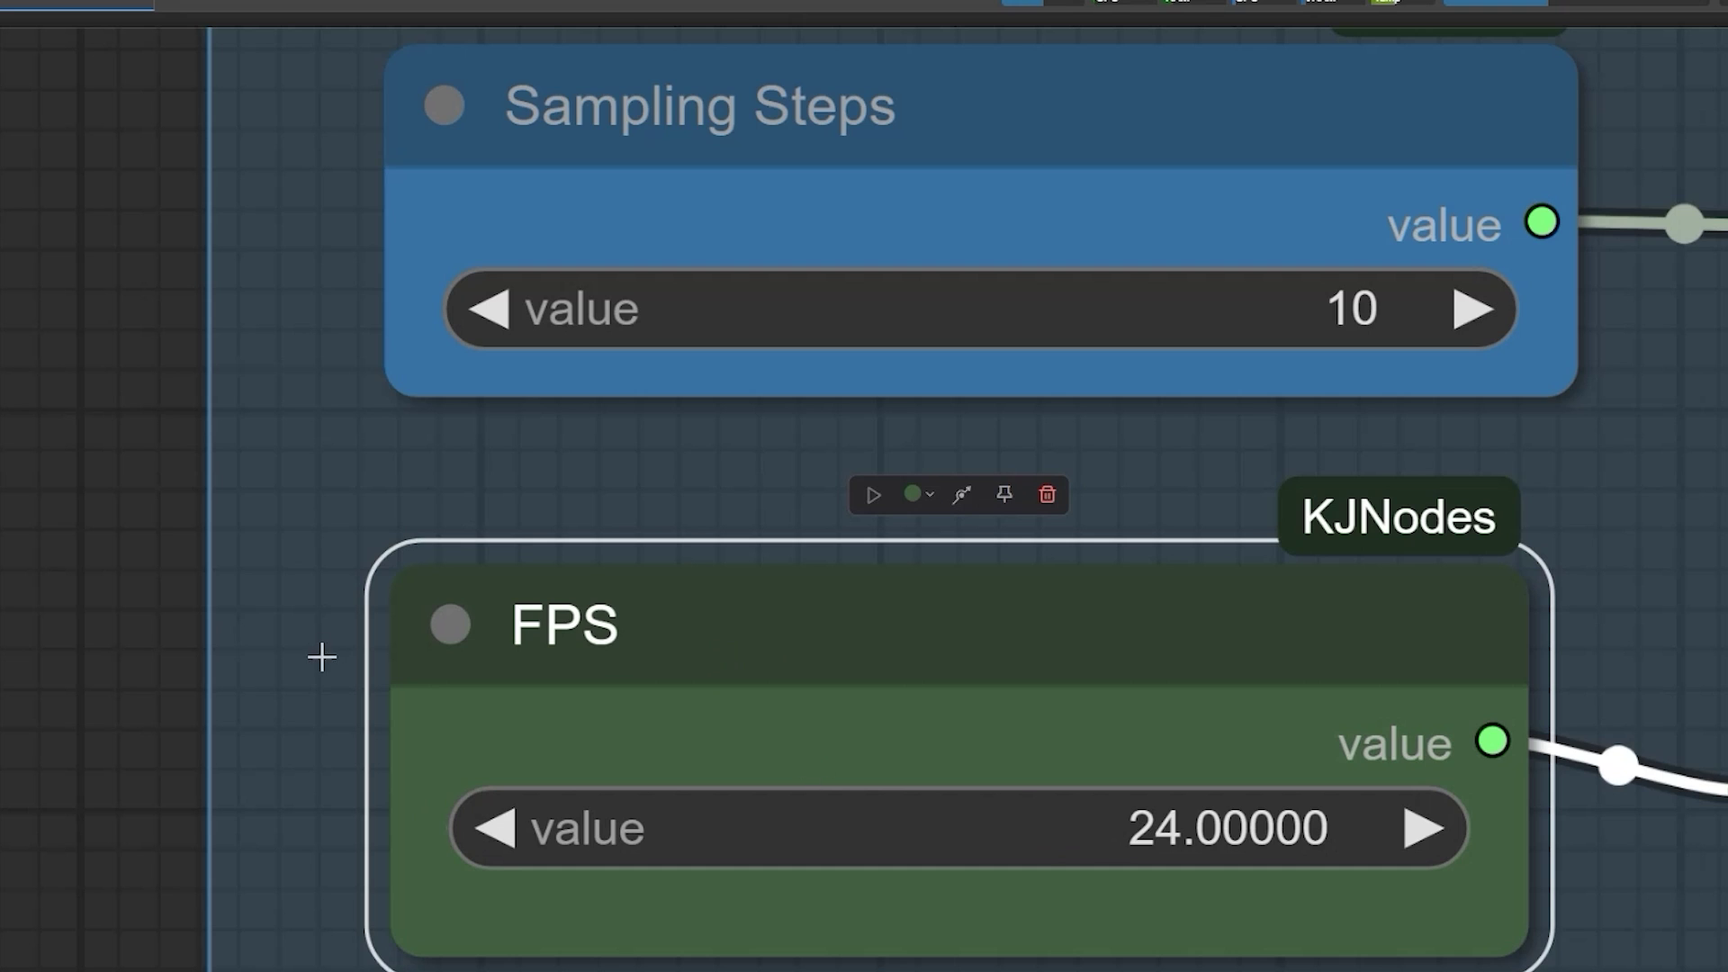
scroll(266, 628, "down", 5)
left_click_drag(103, 402, 358, 642)
scroll(350, 585, "down", 4)
left_click_drag(347, 564, 489, 779)
left_click_drag(422, 470, 453, 729)
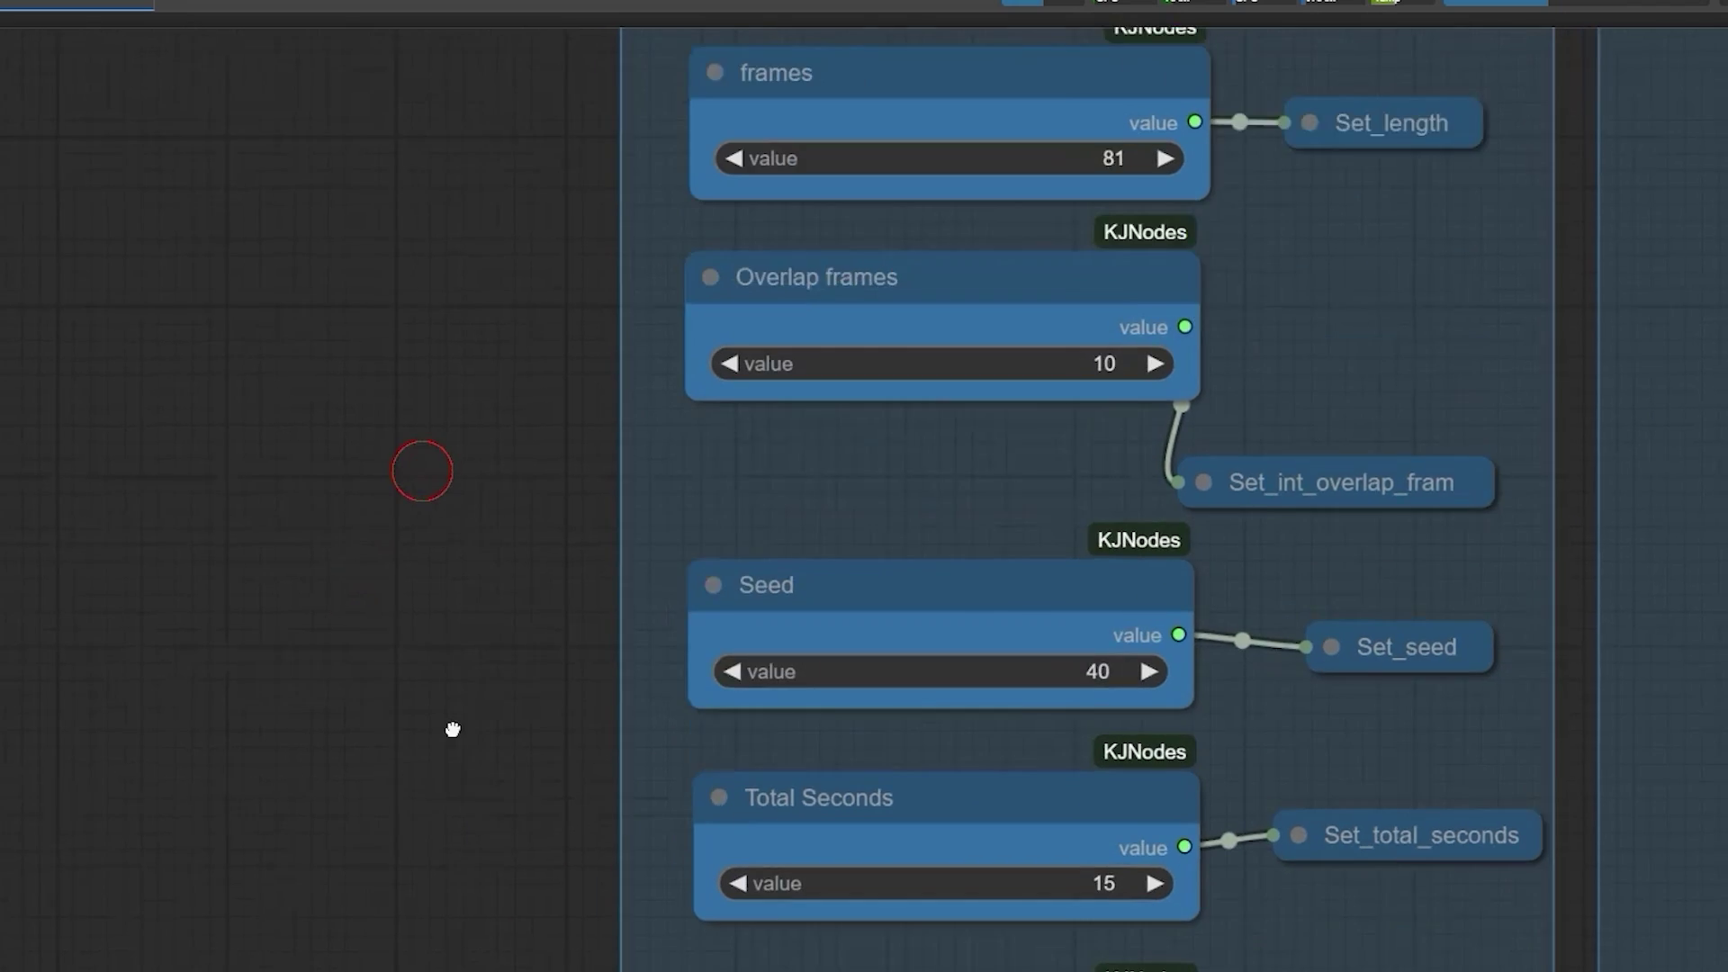
scroll(838, 637, "up", 5)
left_click(899, 537)
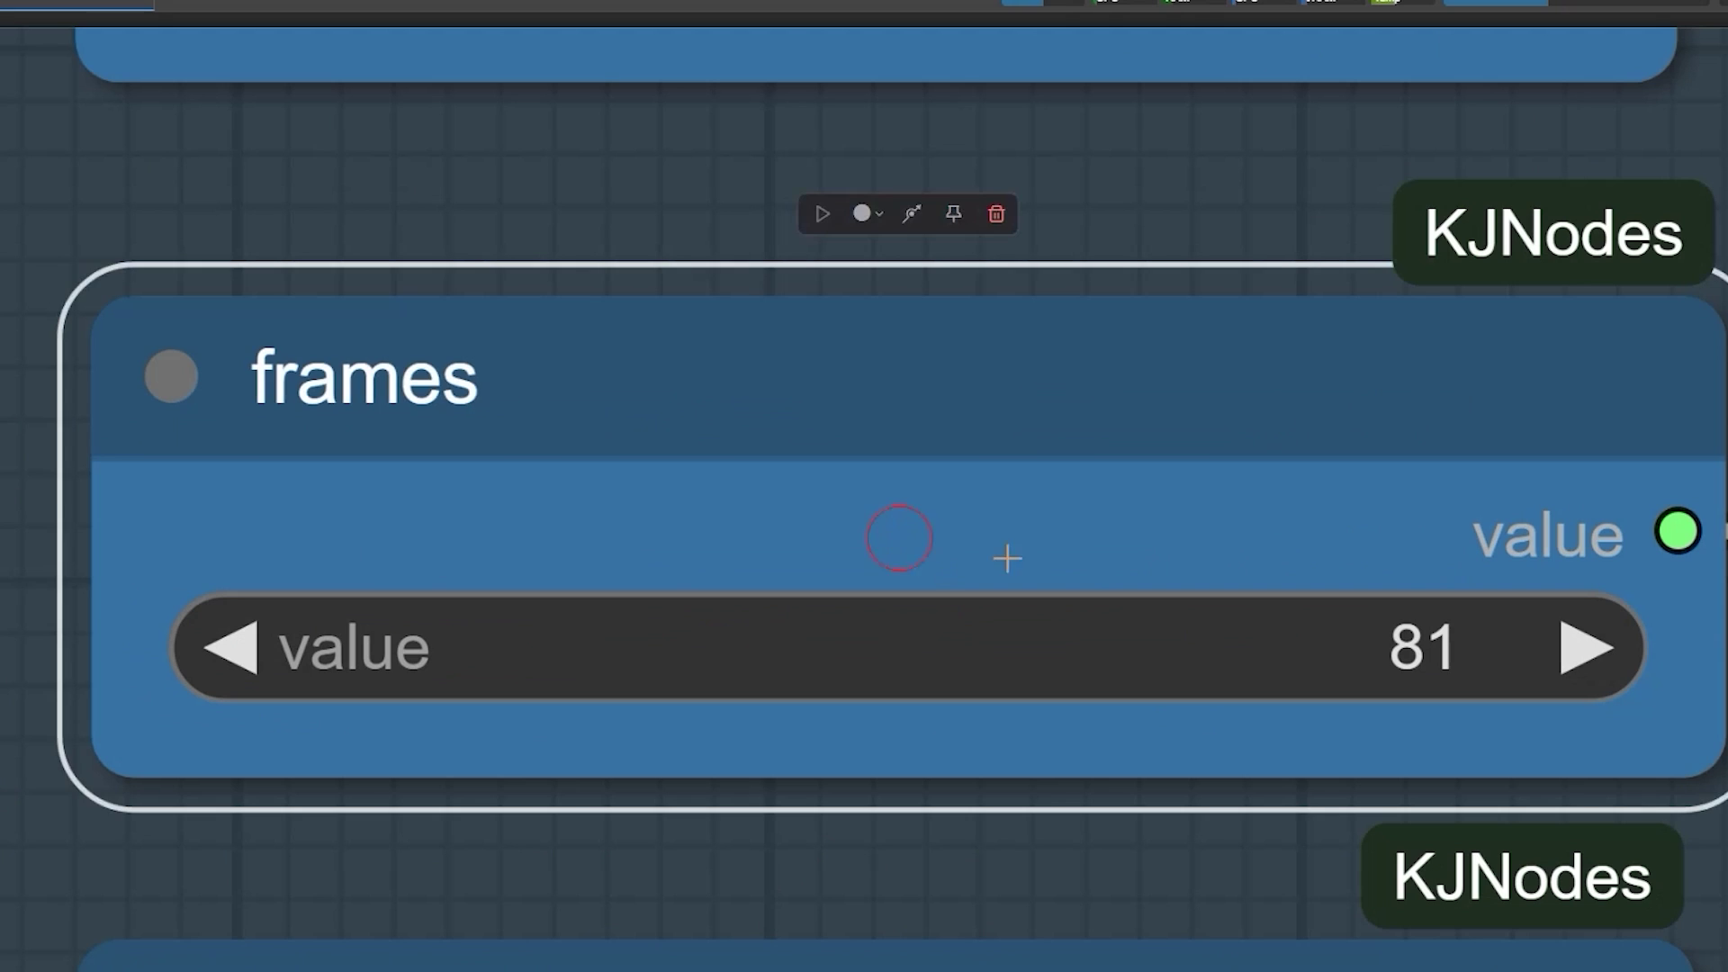
scroll(901, 646, "down", 15)
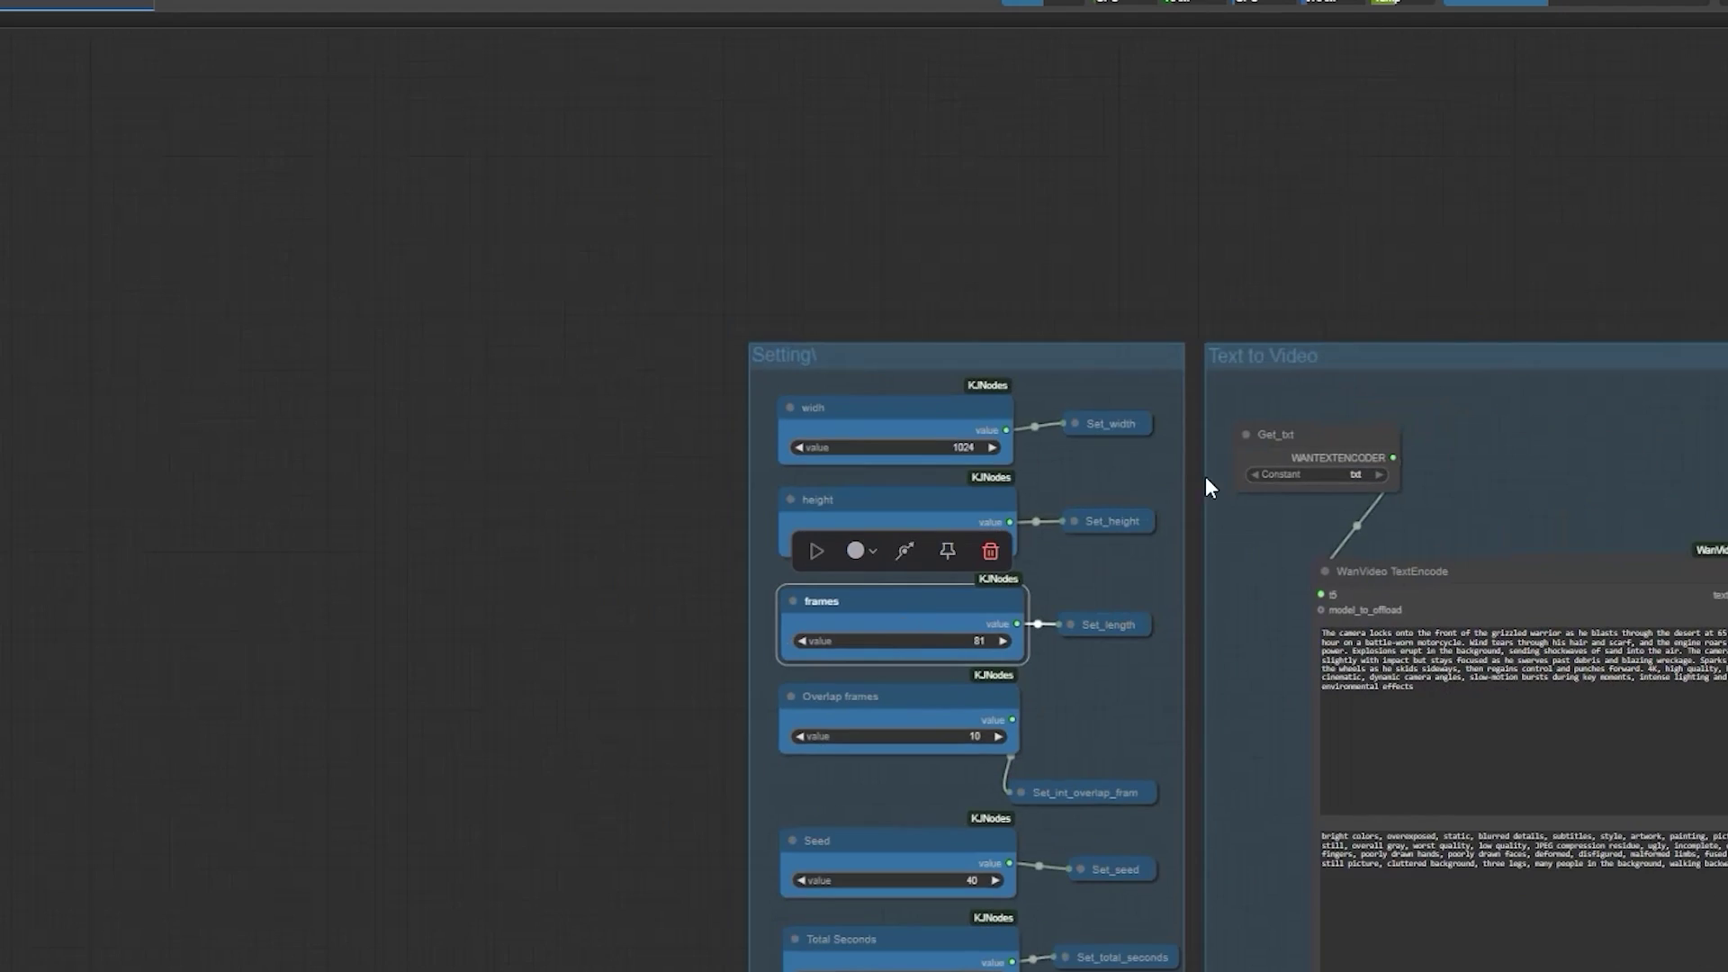
- Select the loop-count Math Expression node and inspect its formula round(((a*b)-c)/c) unchanged
left_click_drag(1610, 252, 683, 182)
left_click_drag(1597, 257, 826, 187)
left_click_drag(1593, 196, 834, 119)
left_click_drag(1548, 297, 1008, 118)
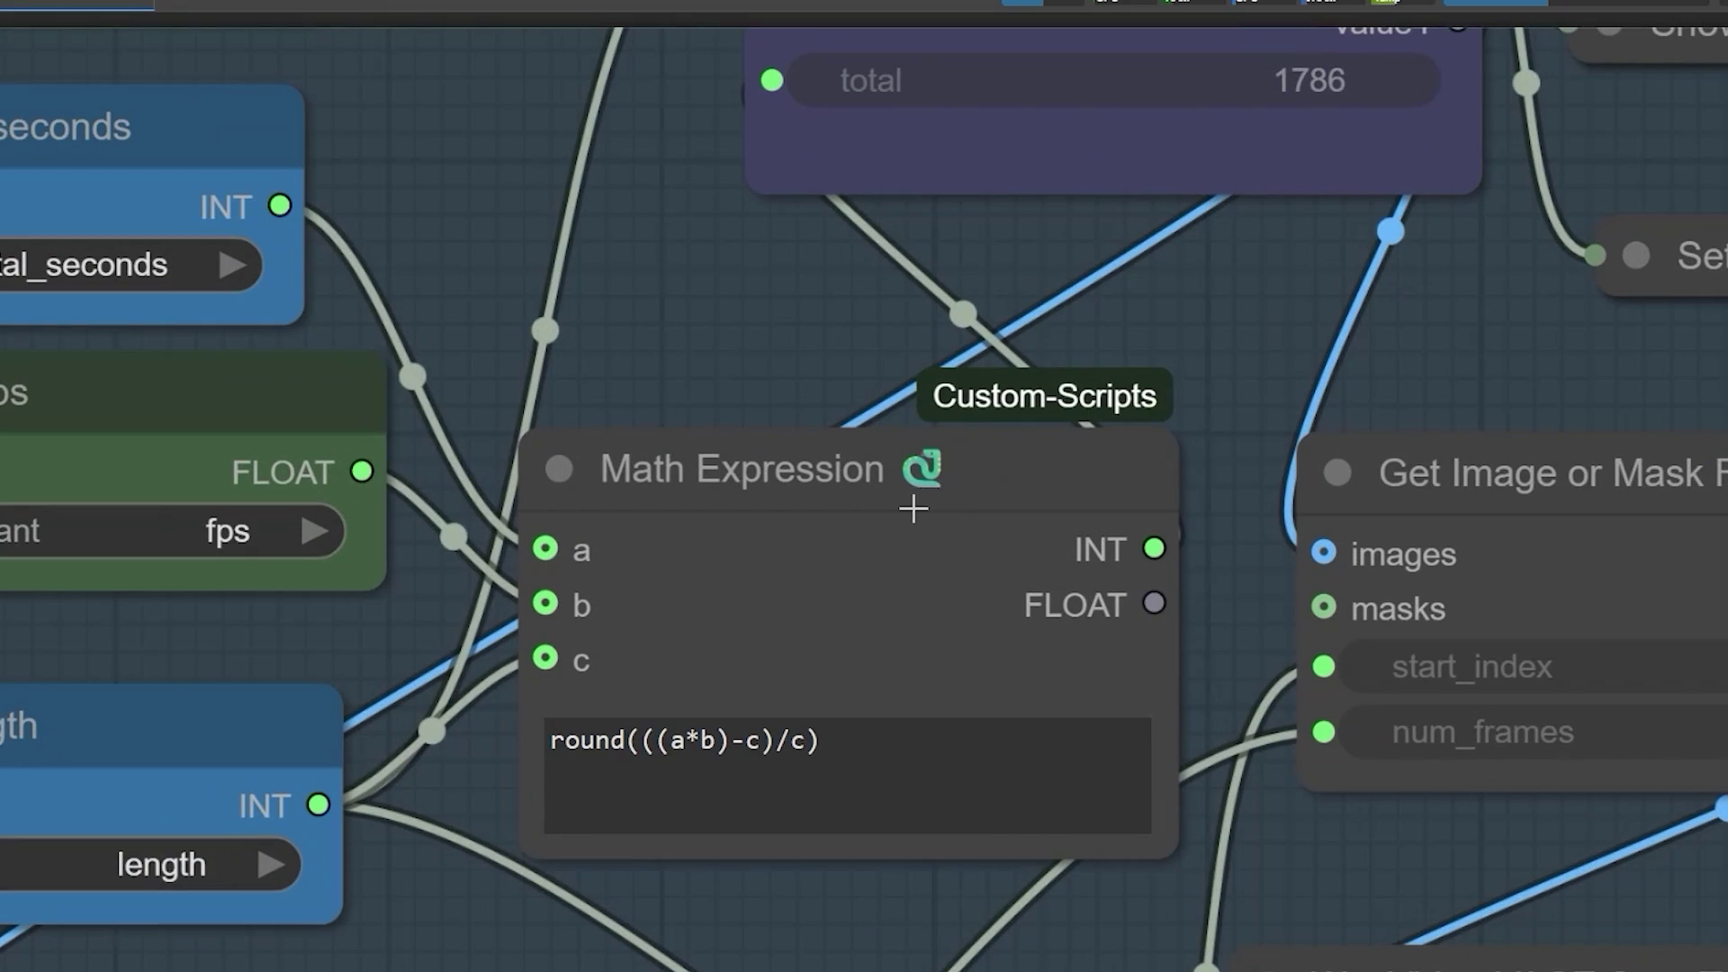
left_click(909, 513)
left_click_drag(651, 376, 939, 384)
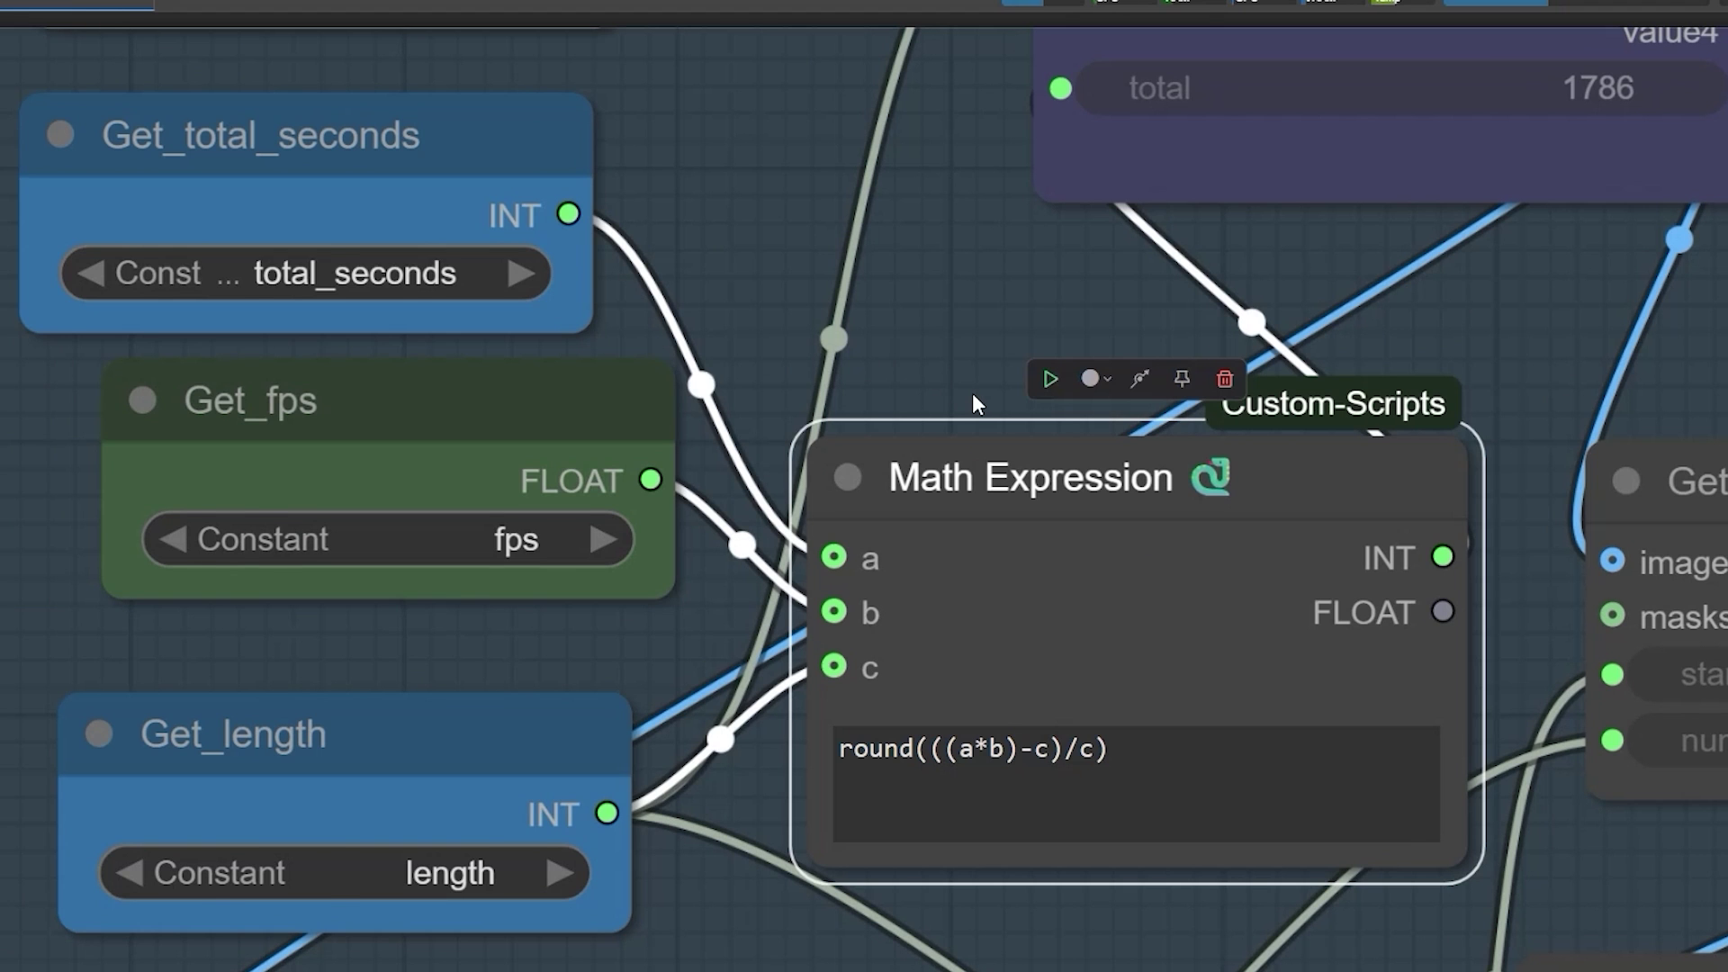
scroll(972, 392, "down", 1)
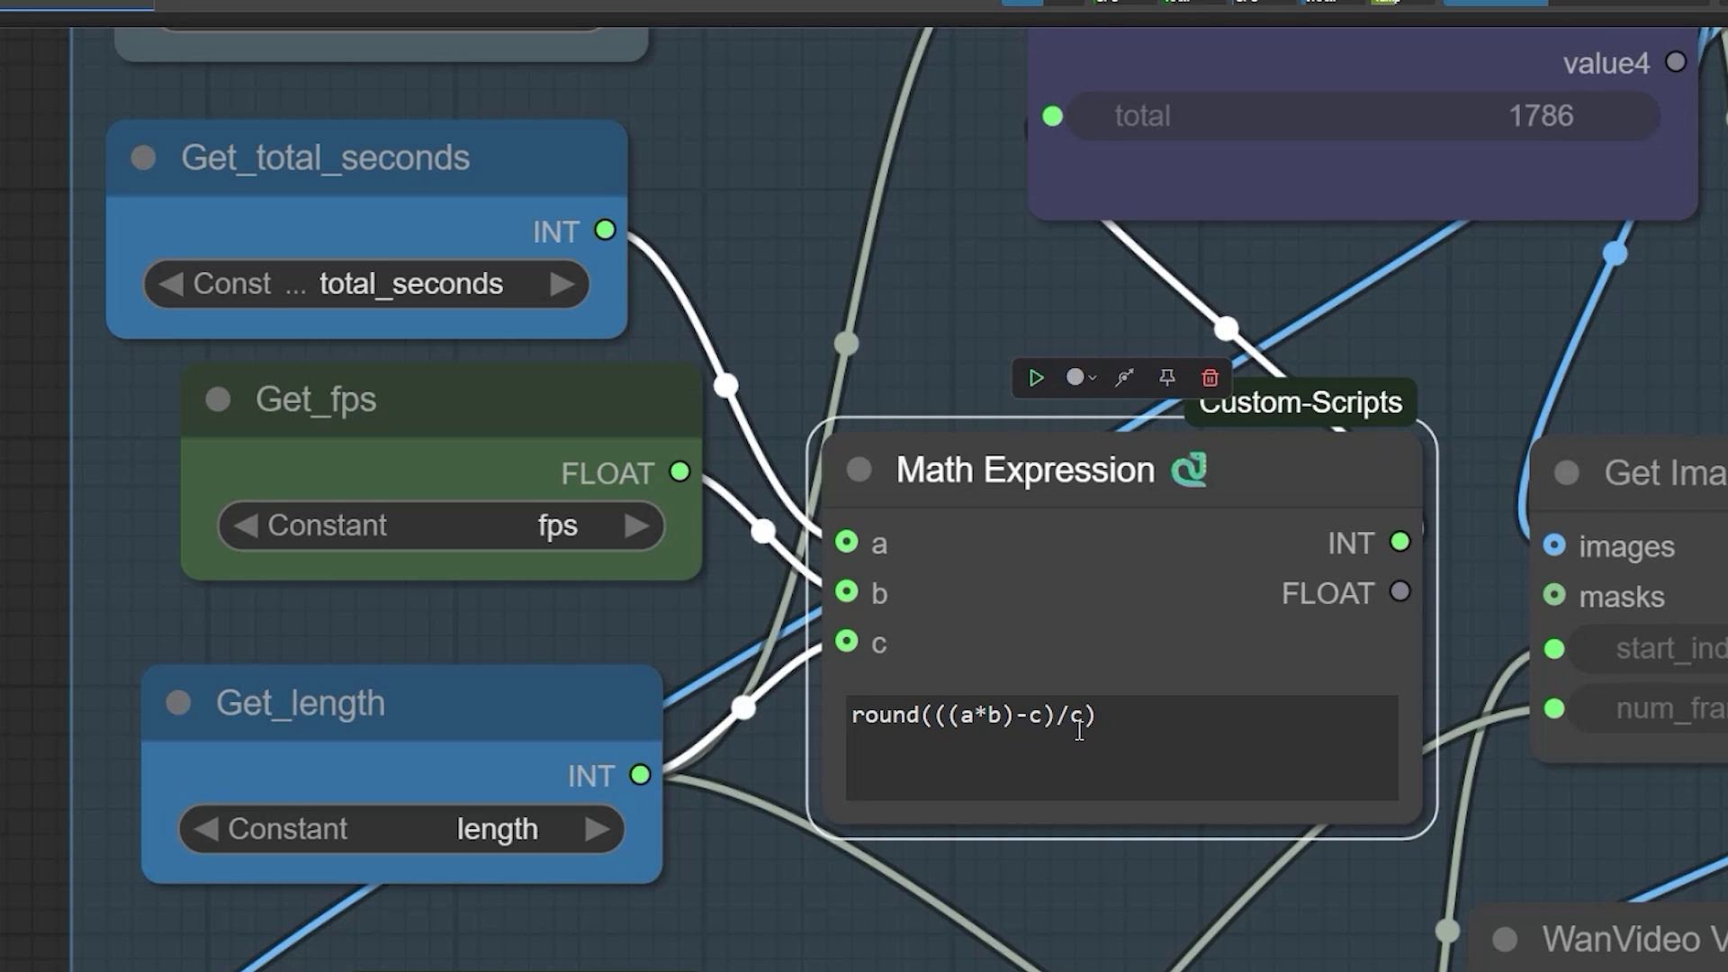
left_click_drag(1099, 723, 979, 726)
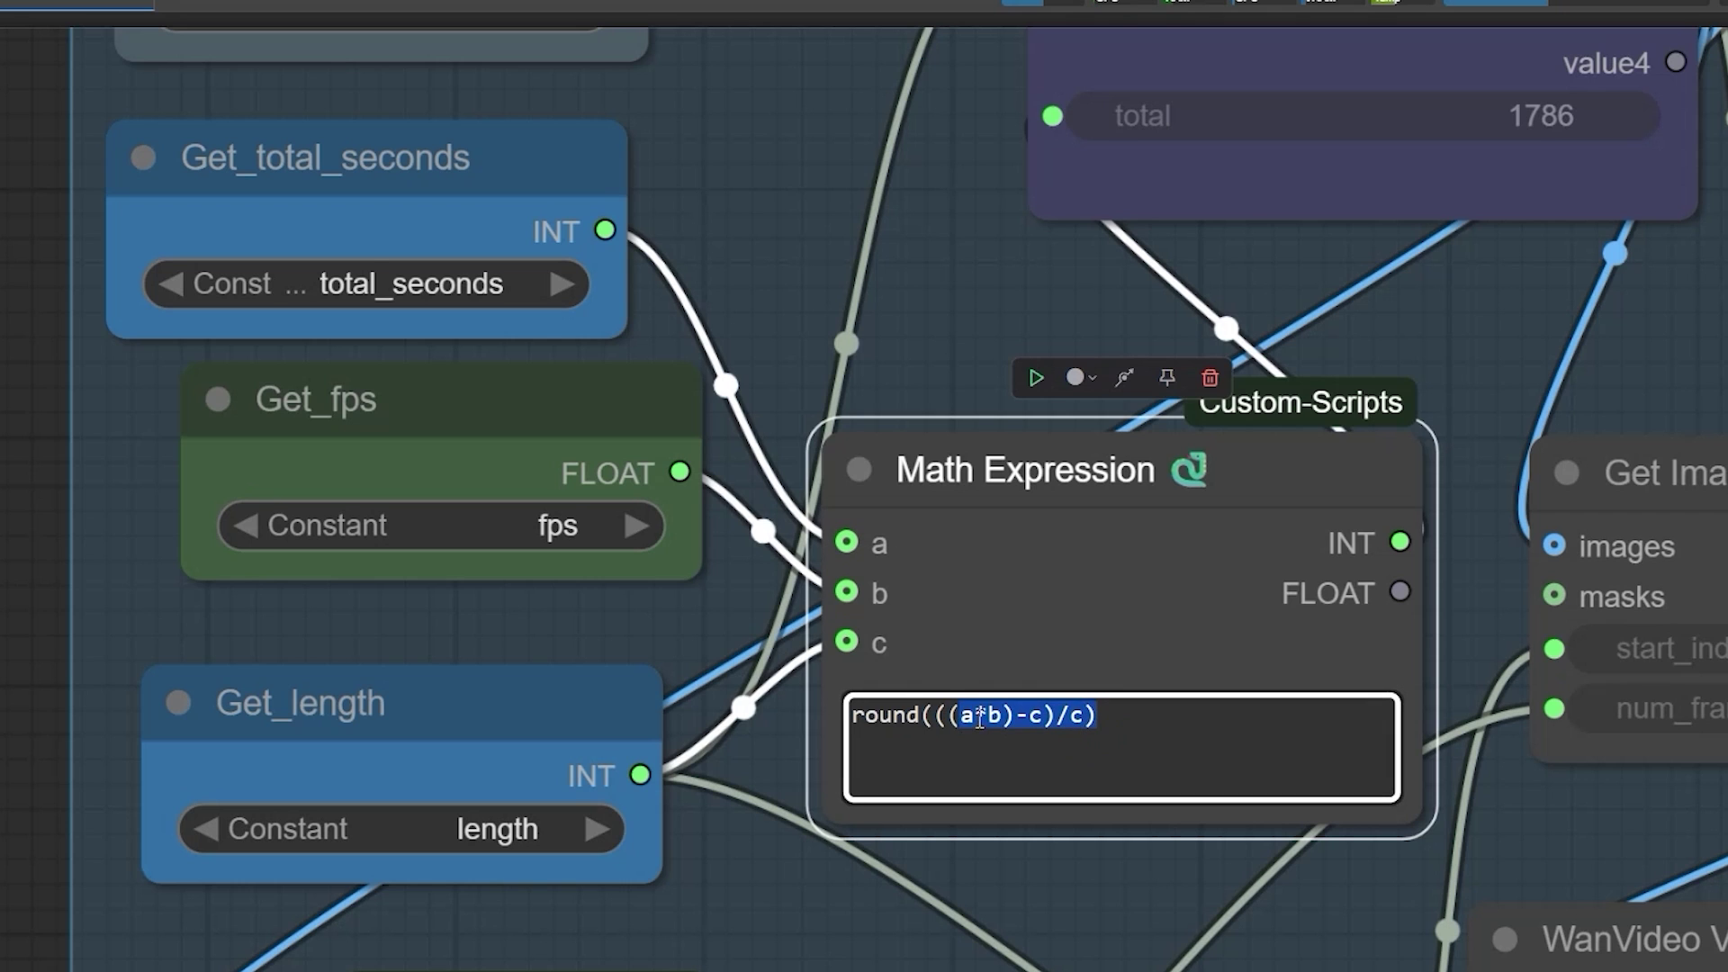
left_click(863, 542)
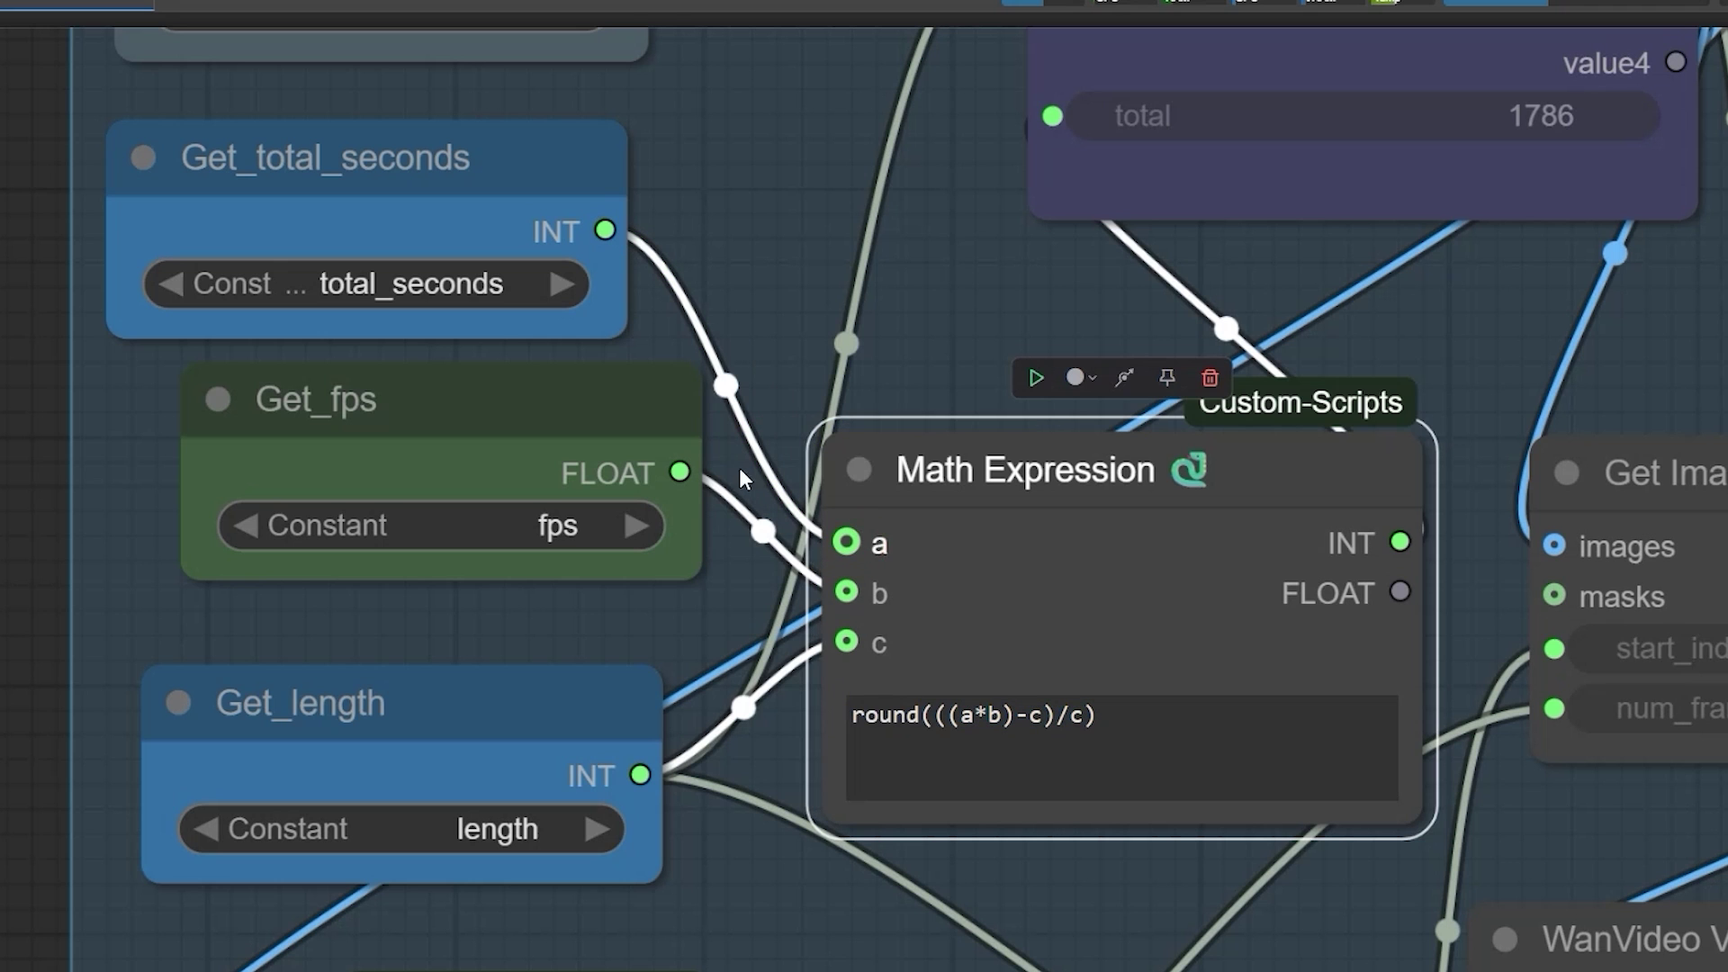
- Check input a's Get_total_seconds source, reconnect length to input c, and view result 3
left_click(487, 230)
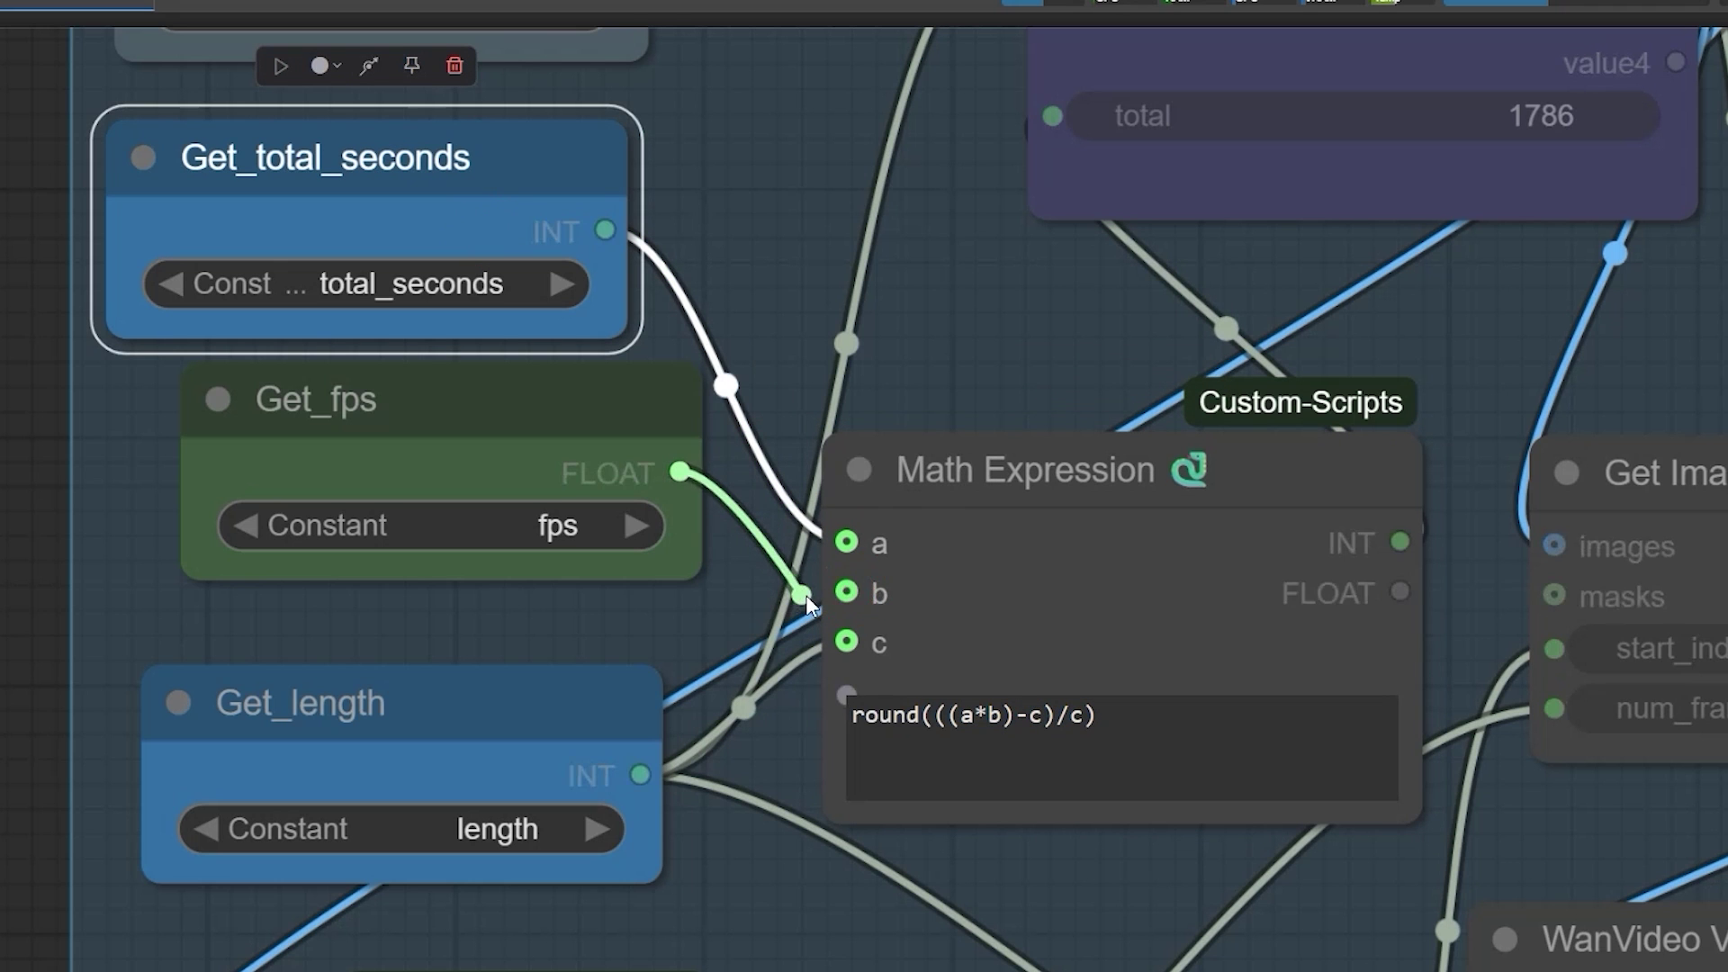
mouse_move(849, 642)
left_mouse_down()
mouse_move(779, 705)
mouse_move(828, 658)
left_mouse_up()
scroll(830, 664, "down", 2)
left_click_drag(900, 925, 877, 666)
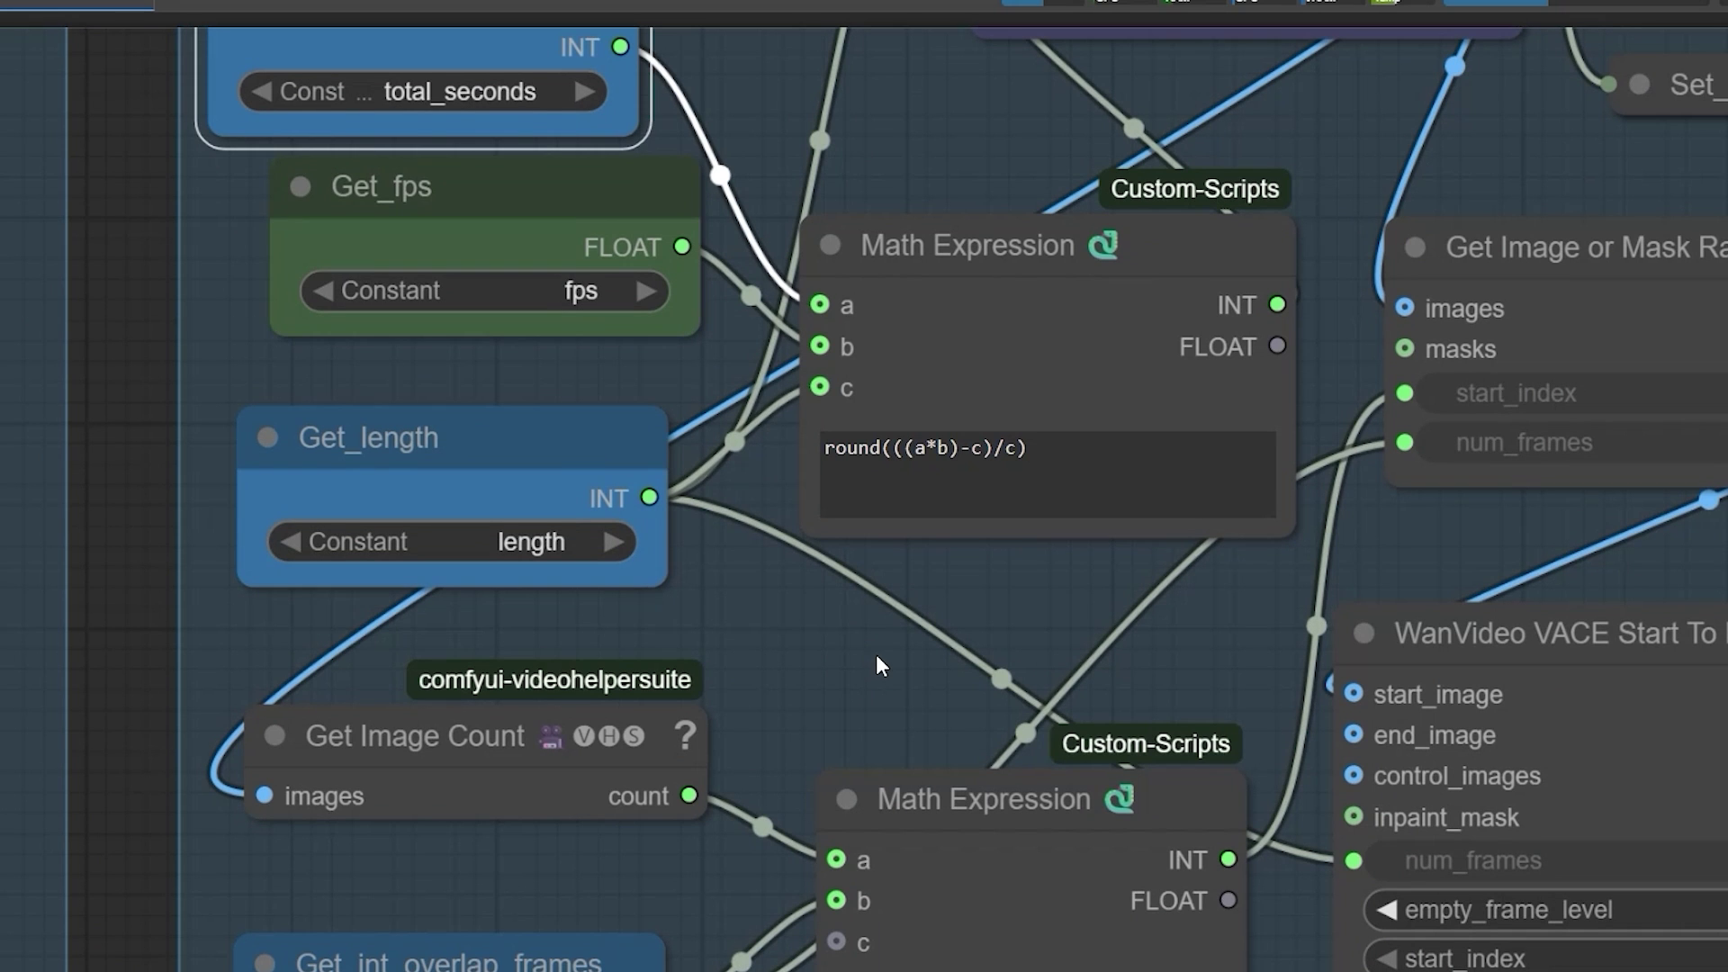
scroll(879, 656, "down", 2)
left_click_drag(887, 673, 813, 695)
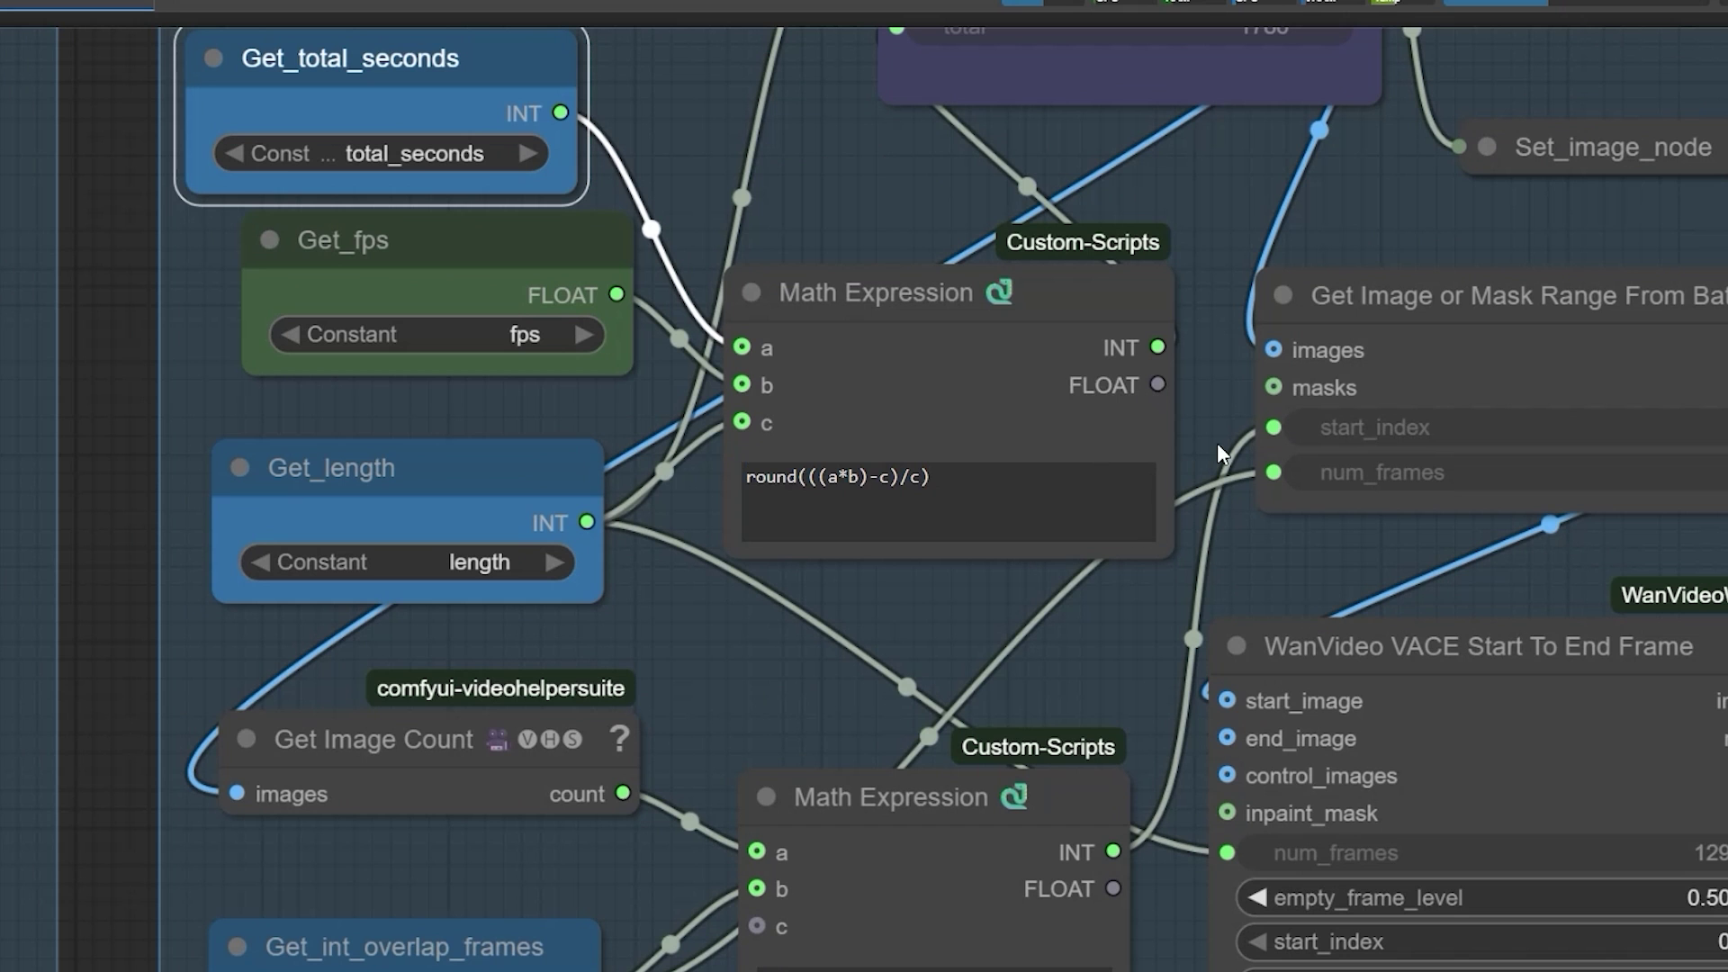
left_click_drag(1186, 448, 1157, 572)
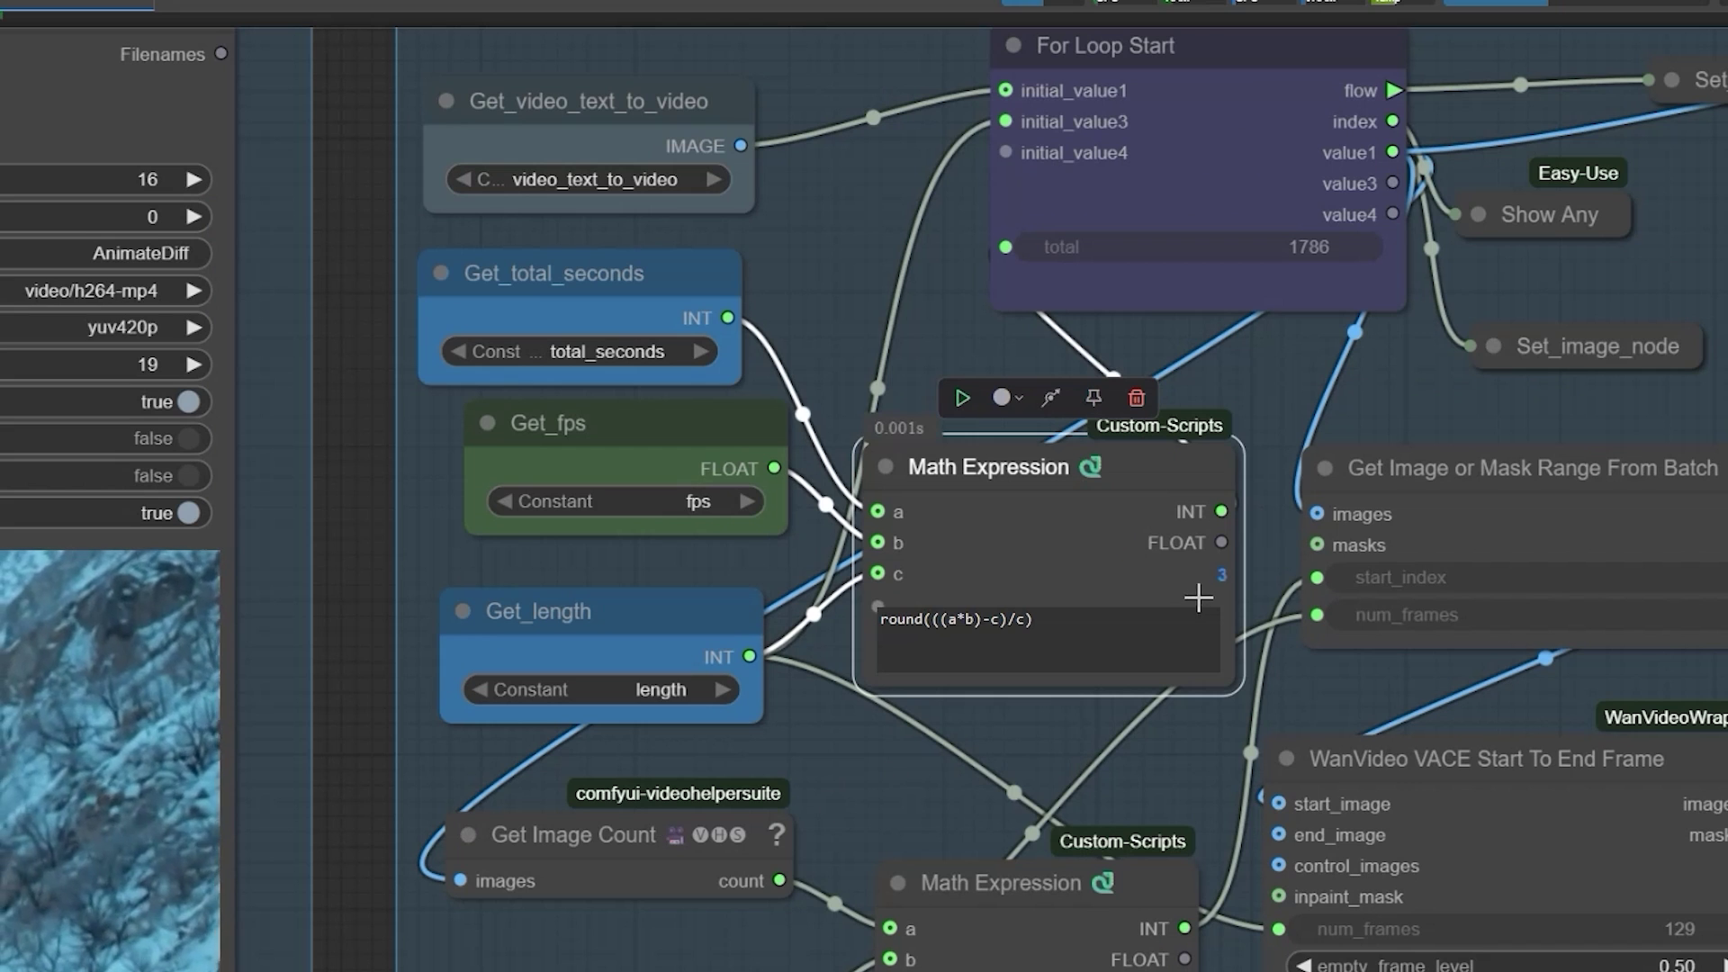
scroll(1198, 597, "up", 5)
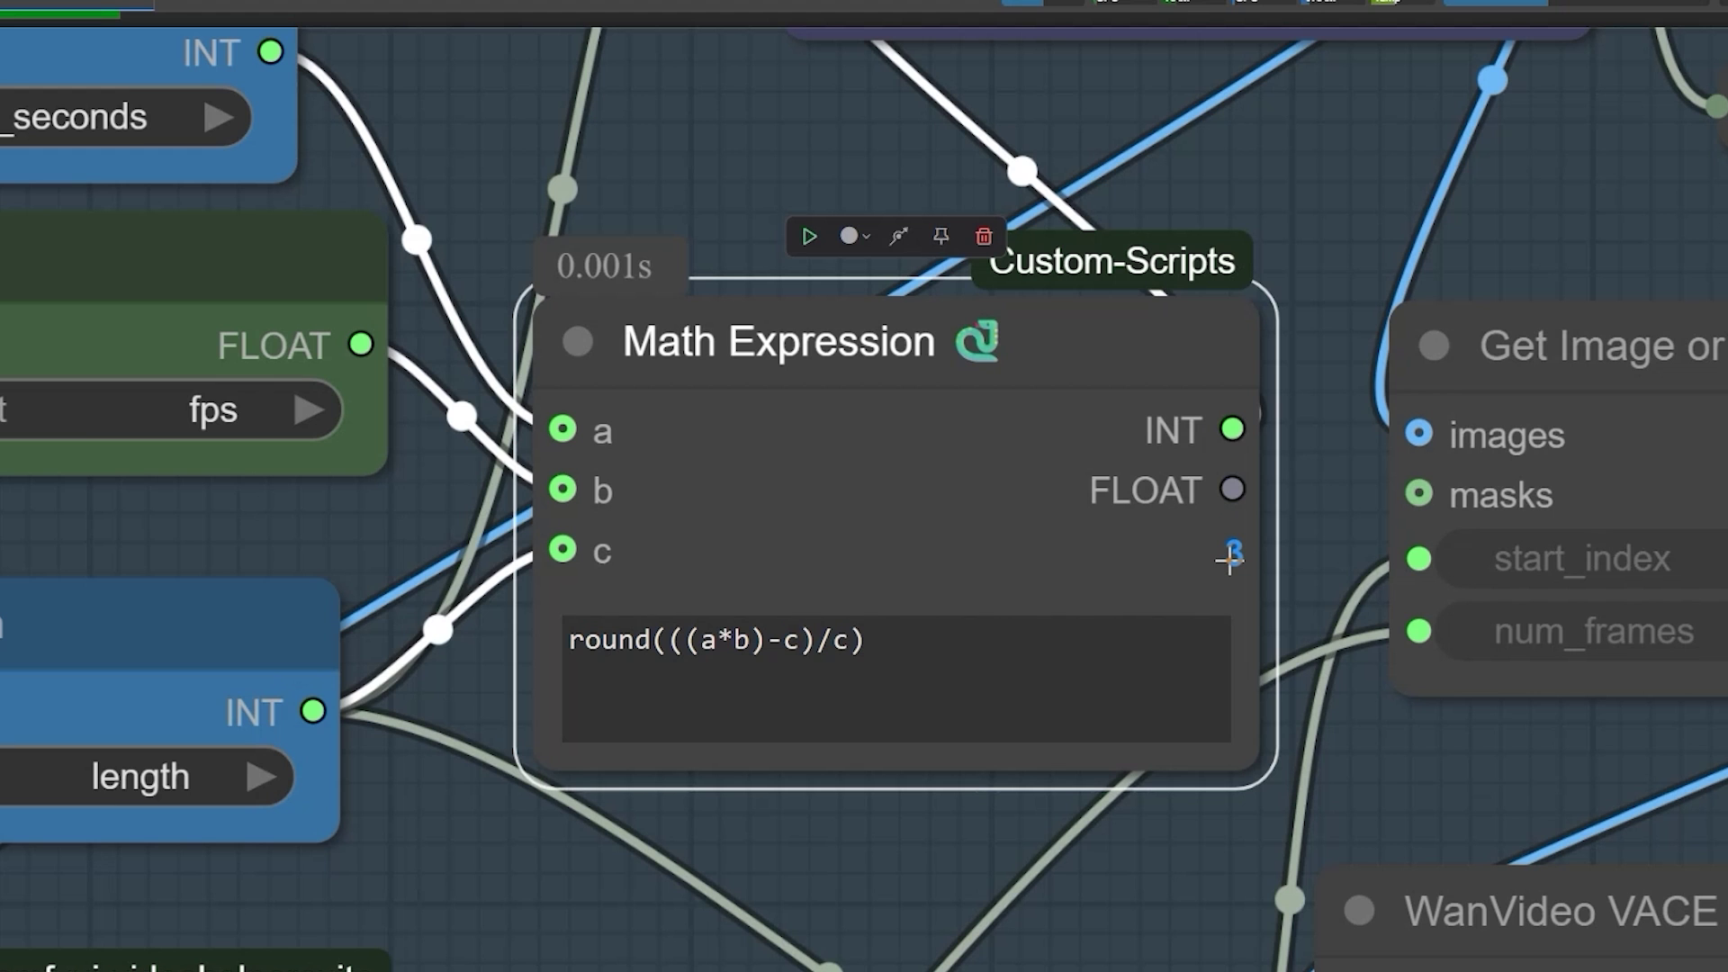
scroll(1230, 560, "down", 2)
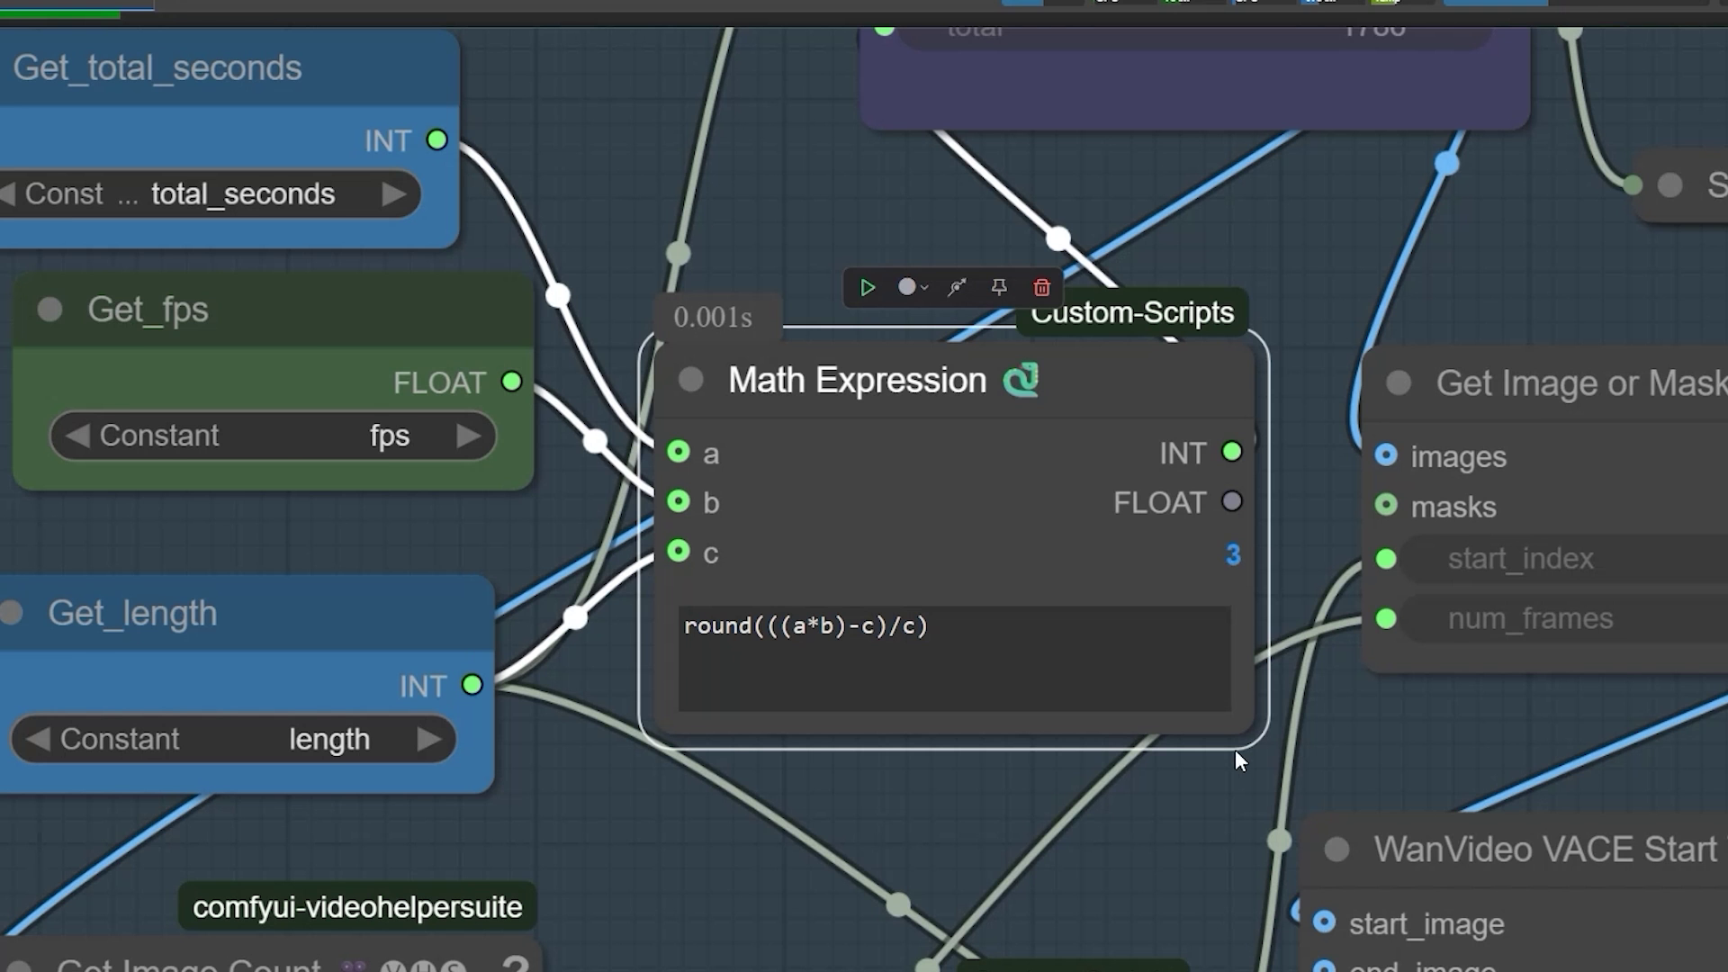
scroll(1236, 752, "down", 1)
left_click_drag(1015, 798, 1111, 760)
scroll(1108, 759, "down", 5)
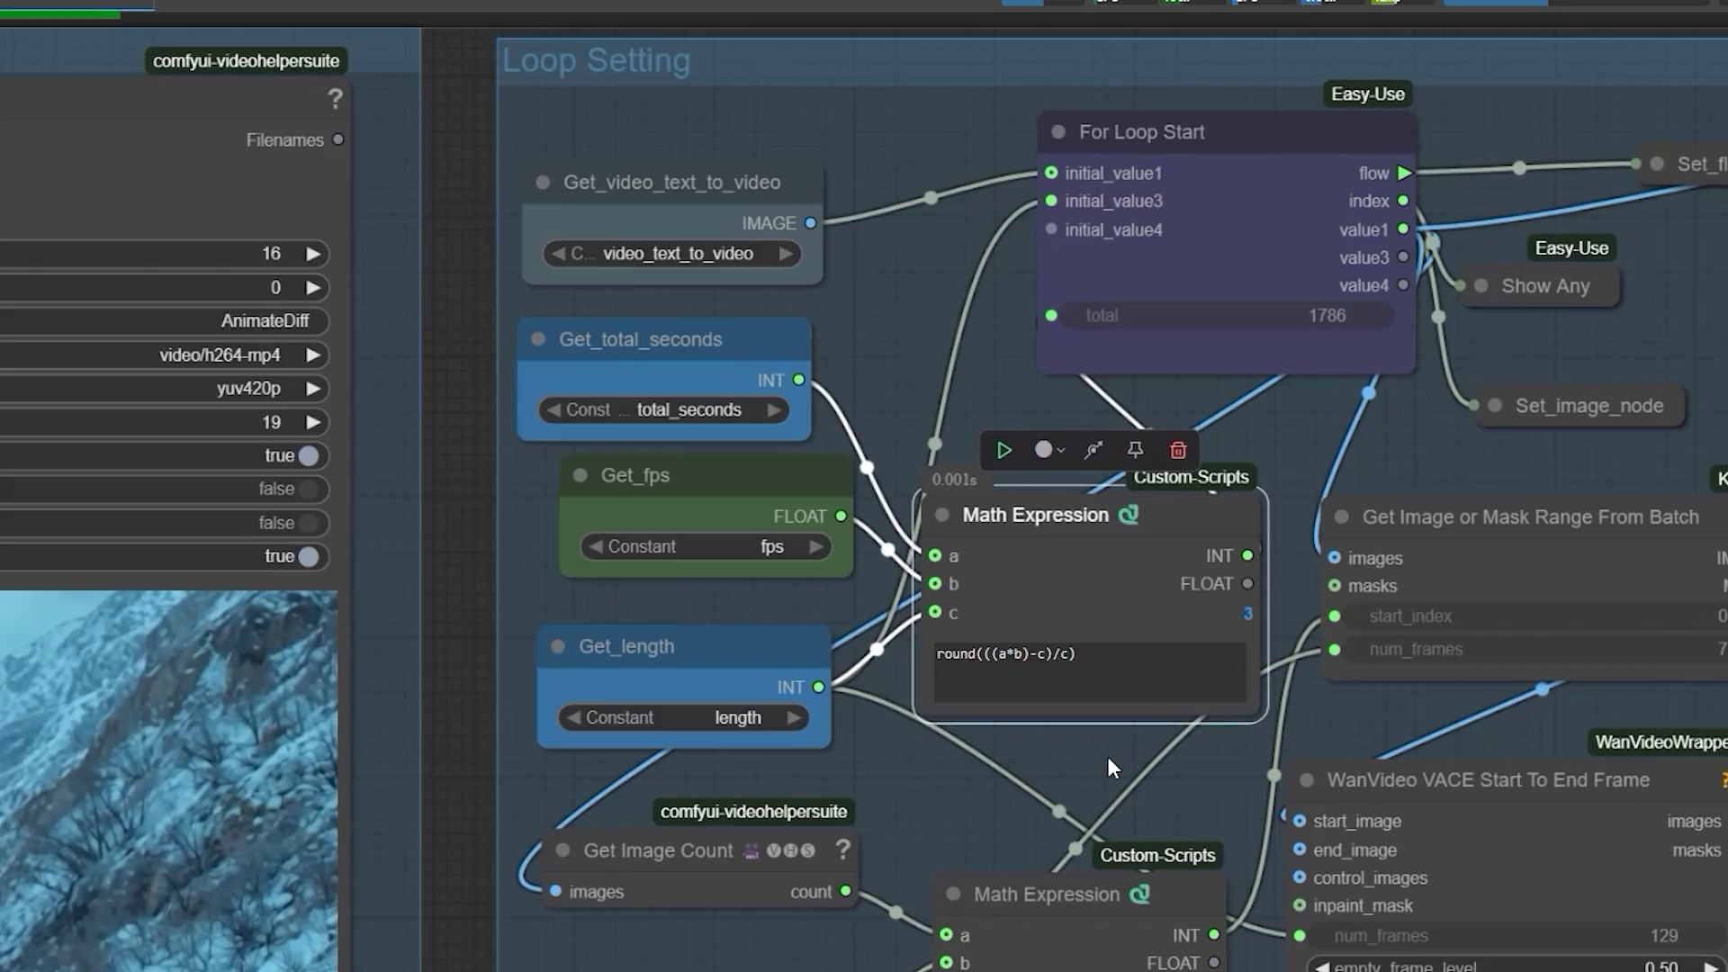
scroll(1108, 759, "down", 5)
left_click_drag(286, 326, 999, 262)
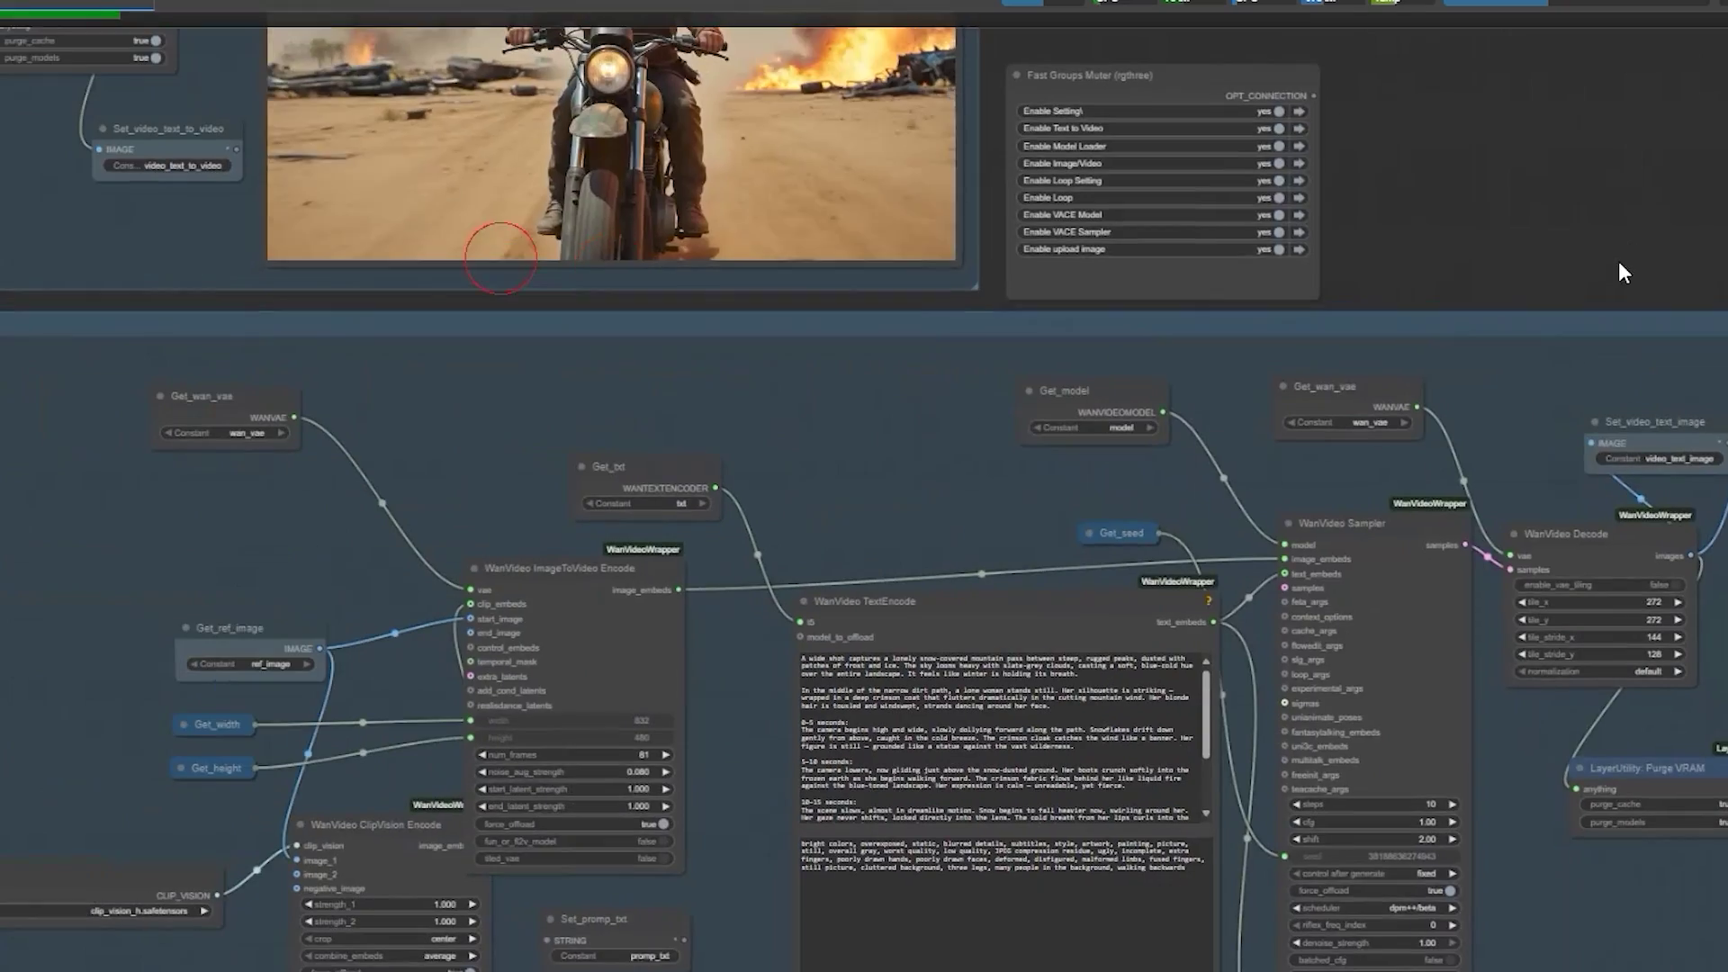
left_click_drag(181, 501, 1589, 478)
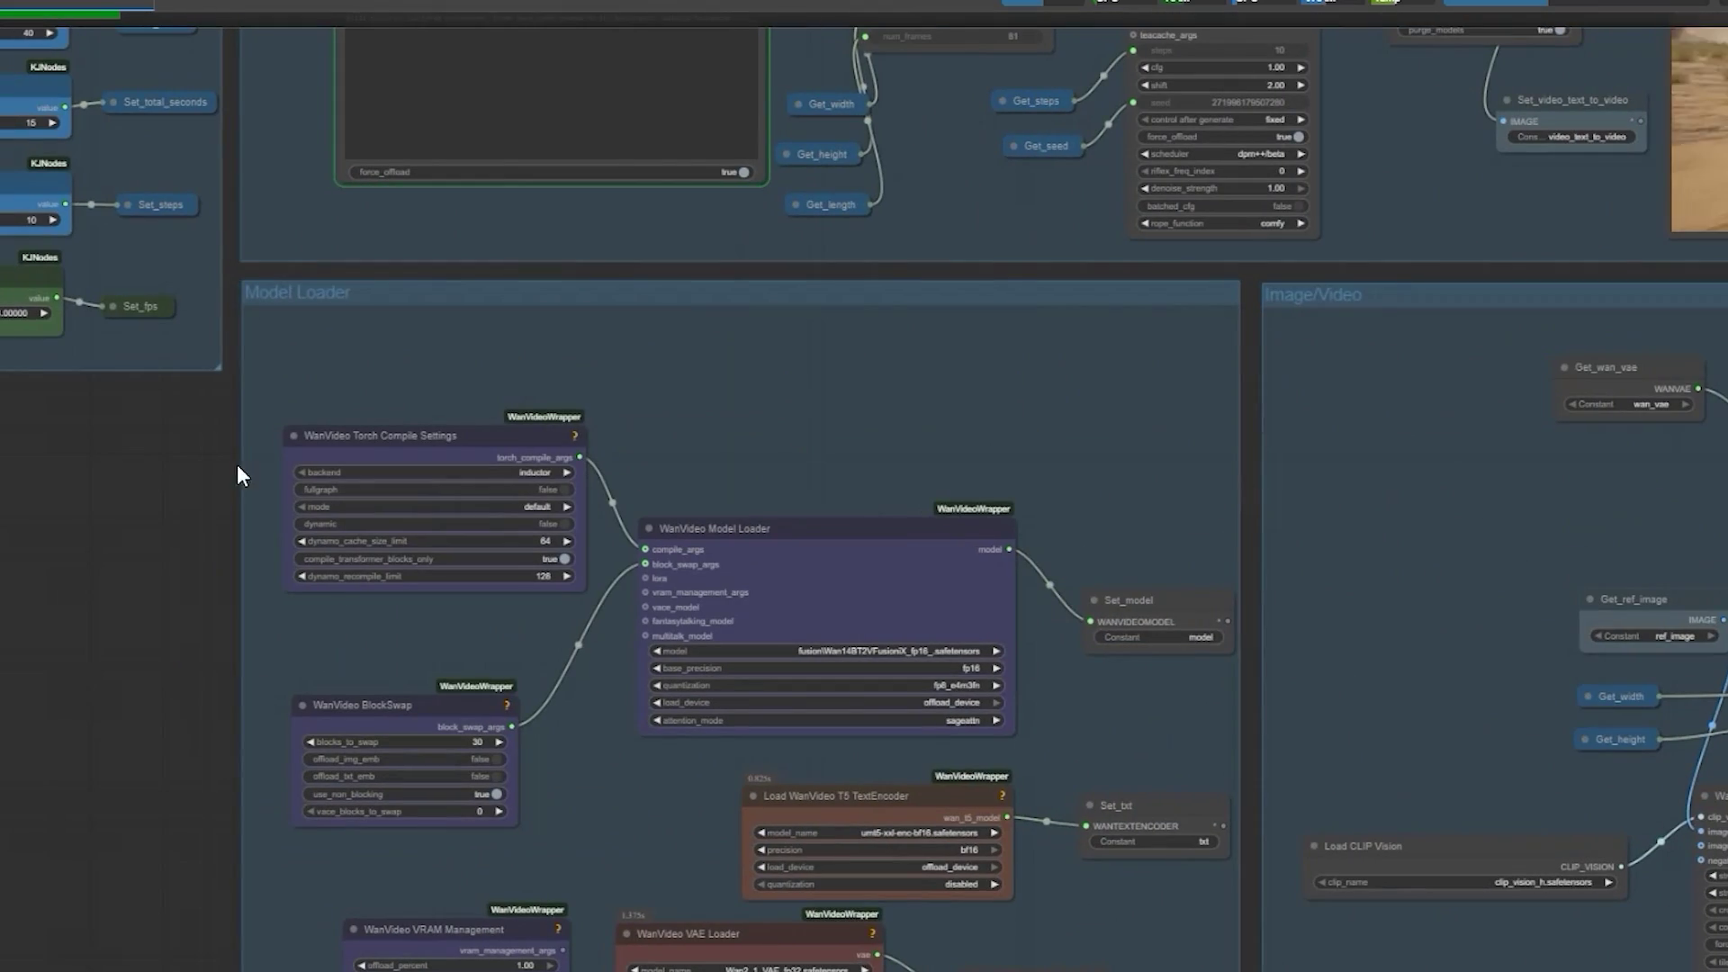
left_click_drag(239, 475, 702, 945)
scroll(605, 597, "up", 8)
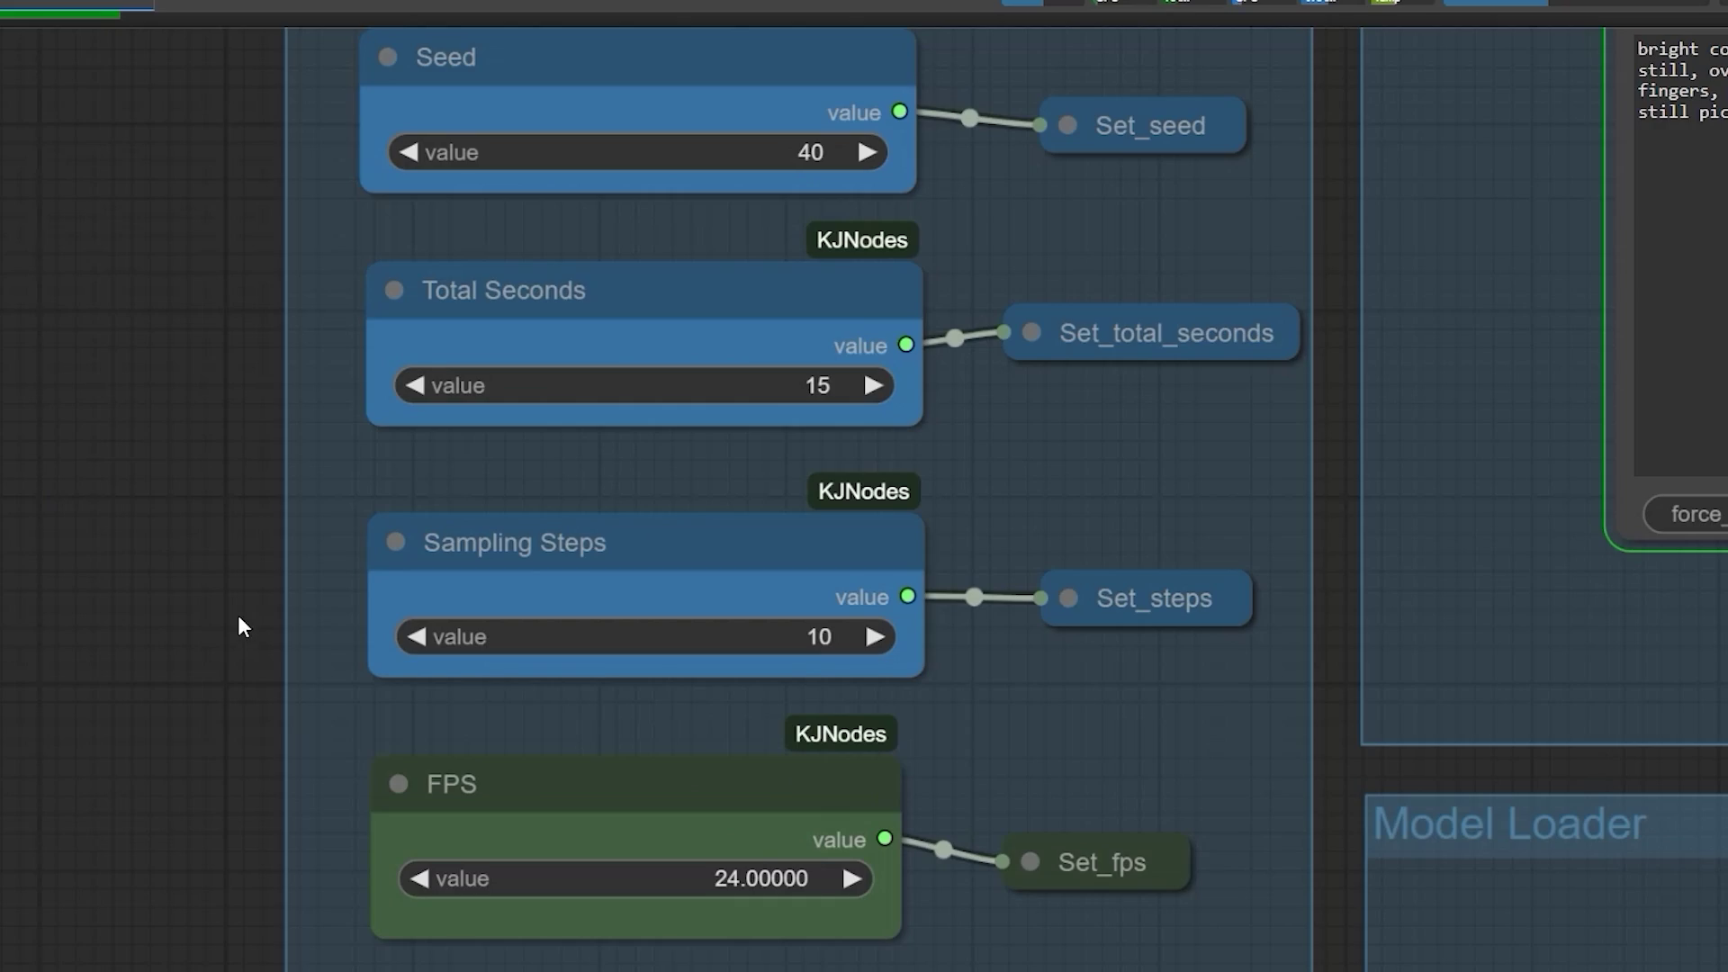
scroll(239, 616, "up", 1)
left_click_drag(209, 569, 222, 660)
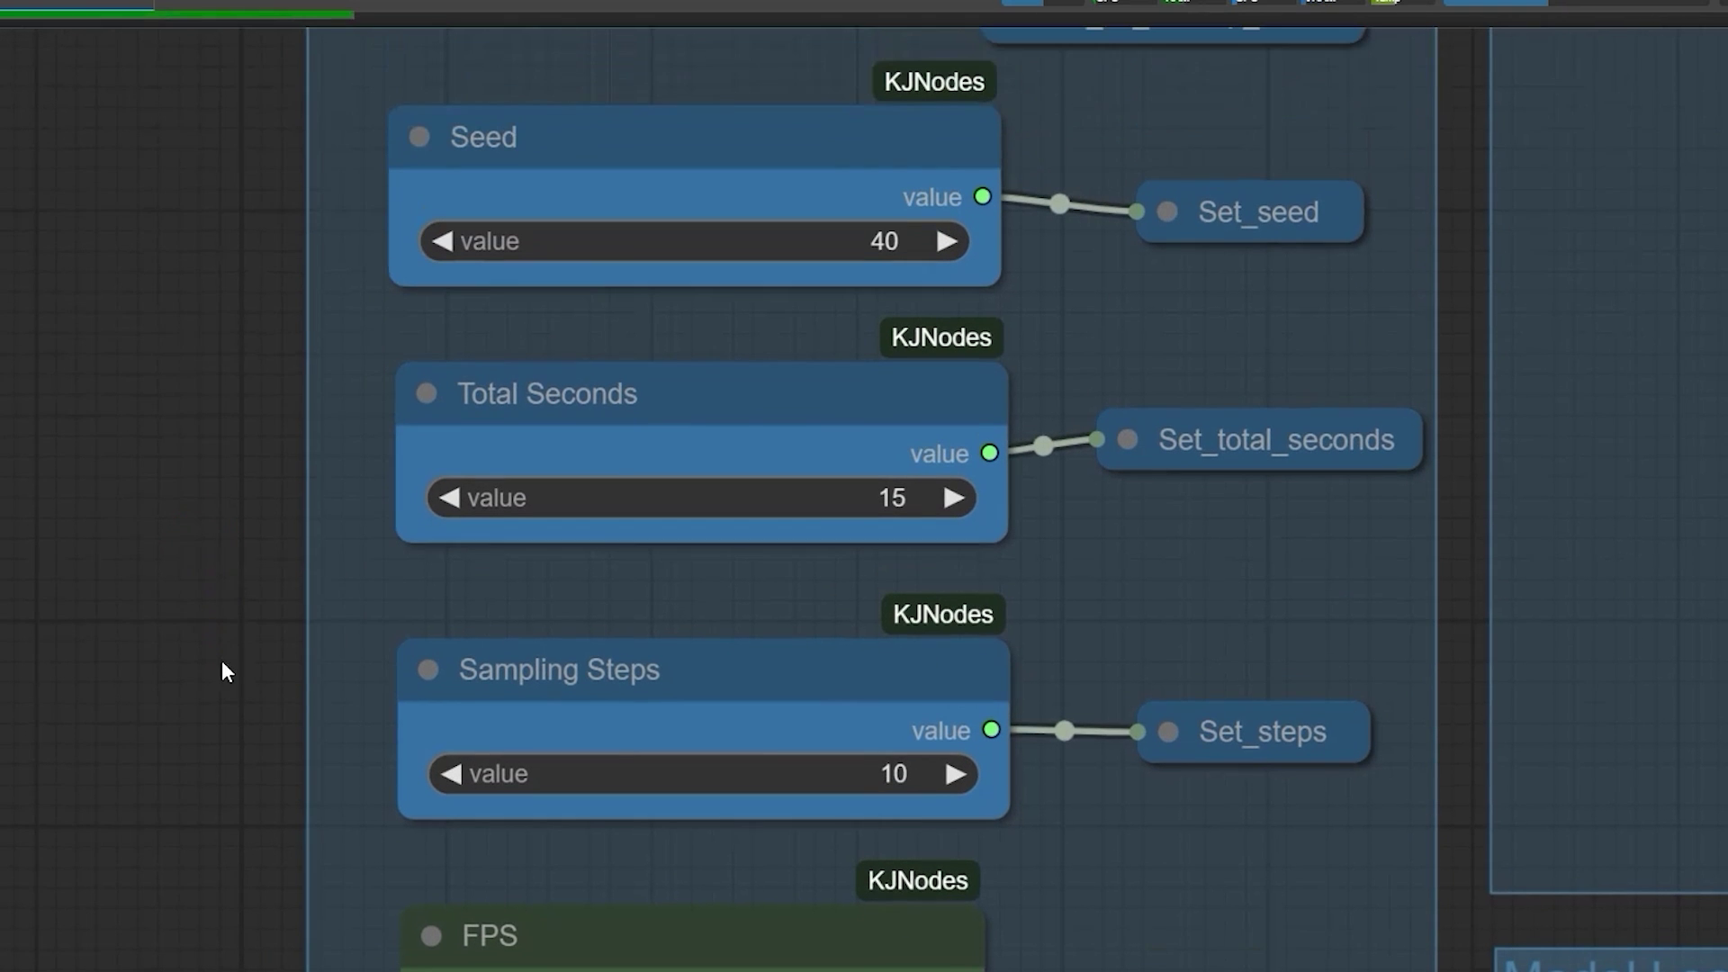
scroll(216, 617, "down", 2)
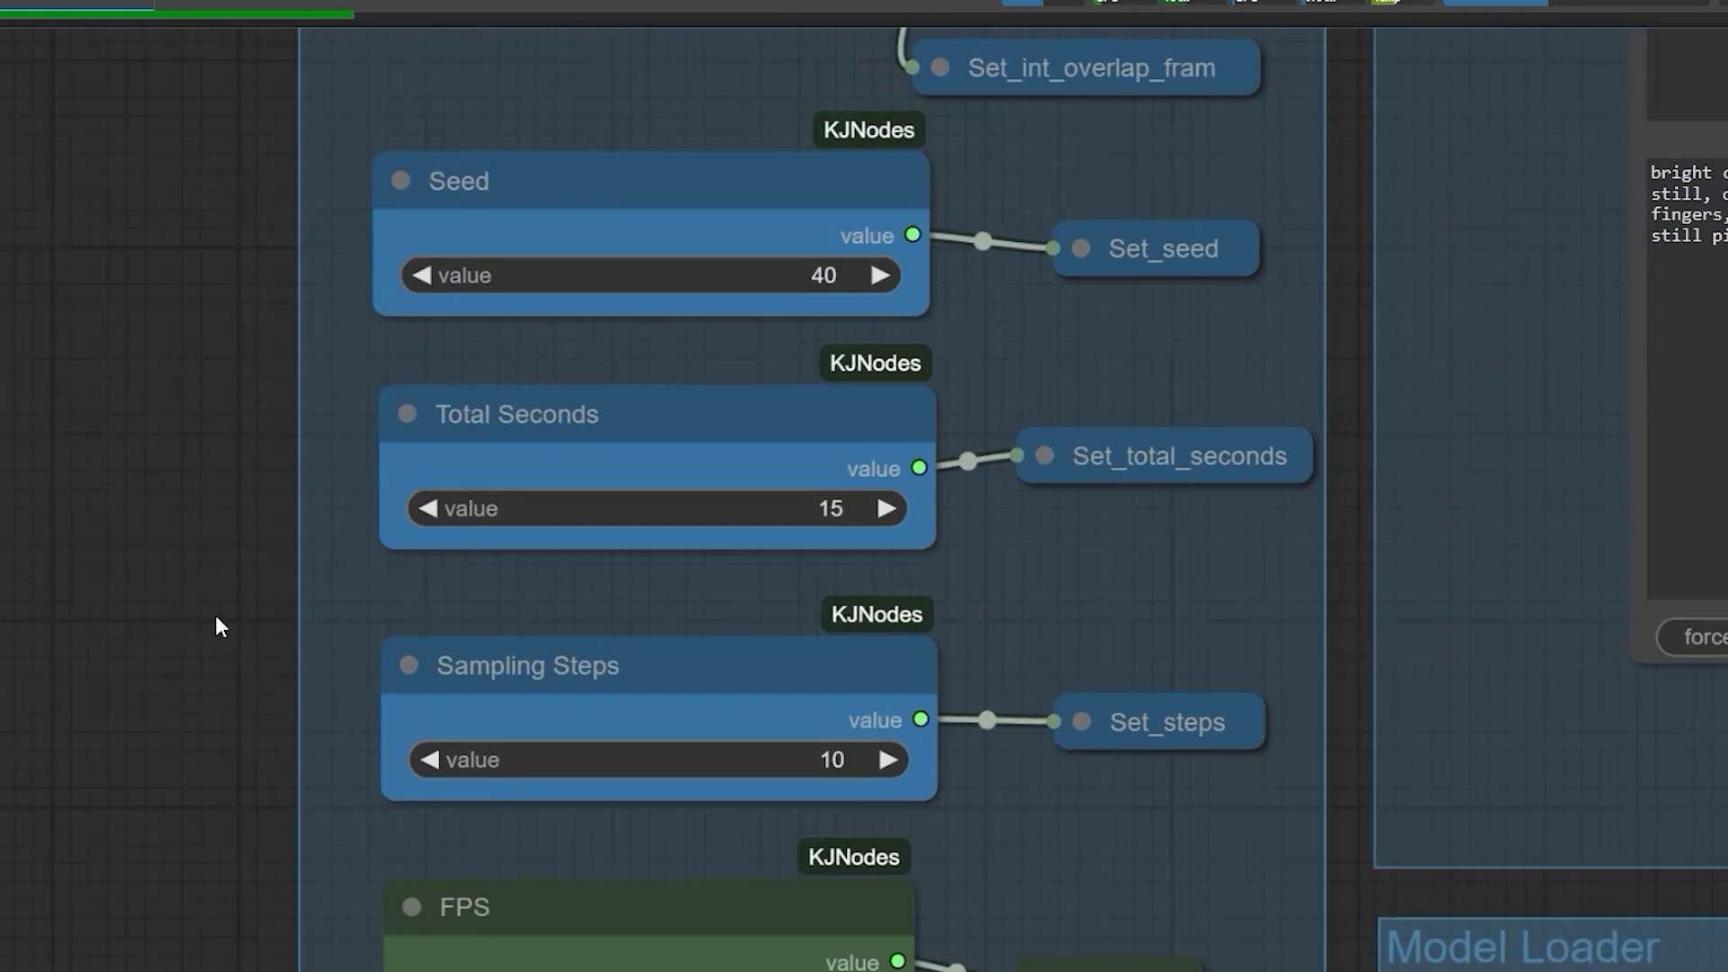
left_click_drag(201, 397, 209, 701)
left_click_drag(213, 441, 180, 578)
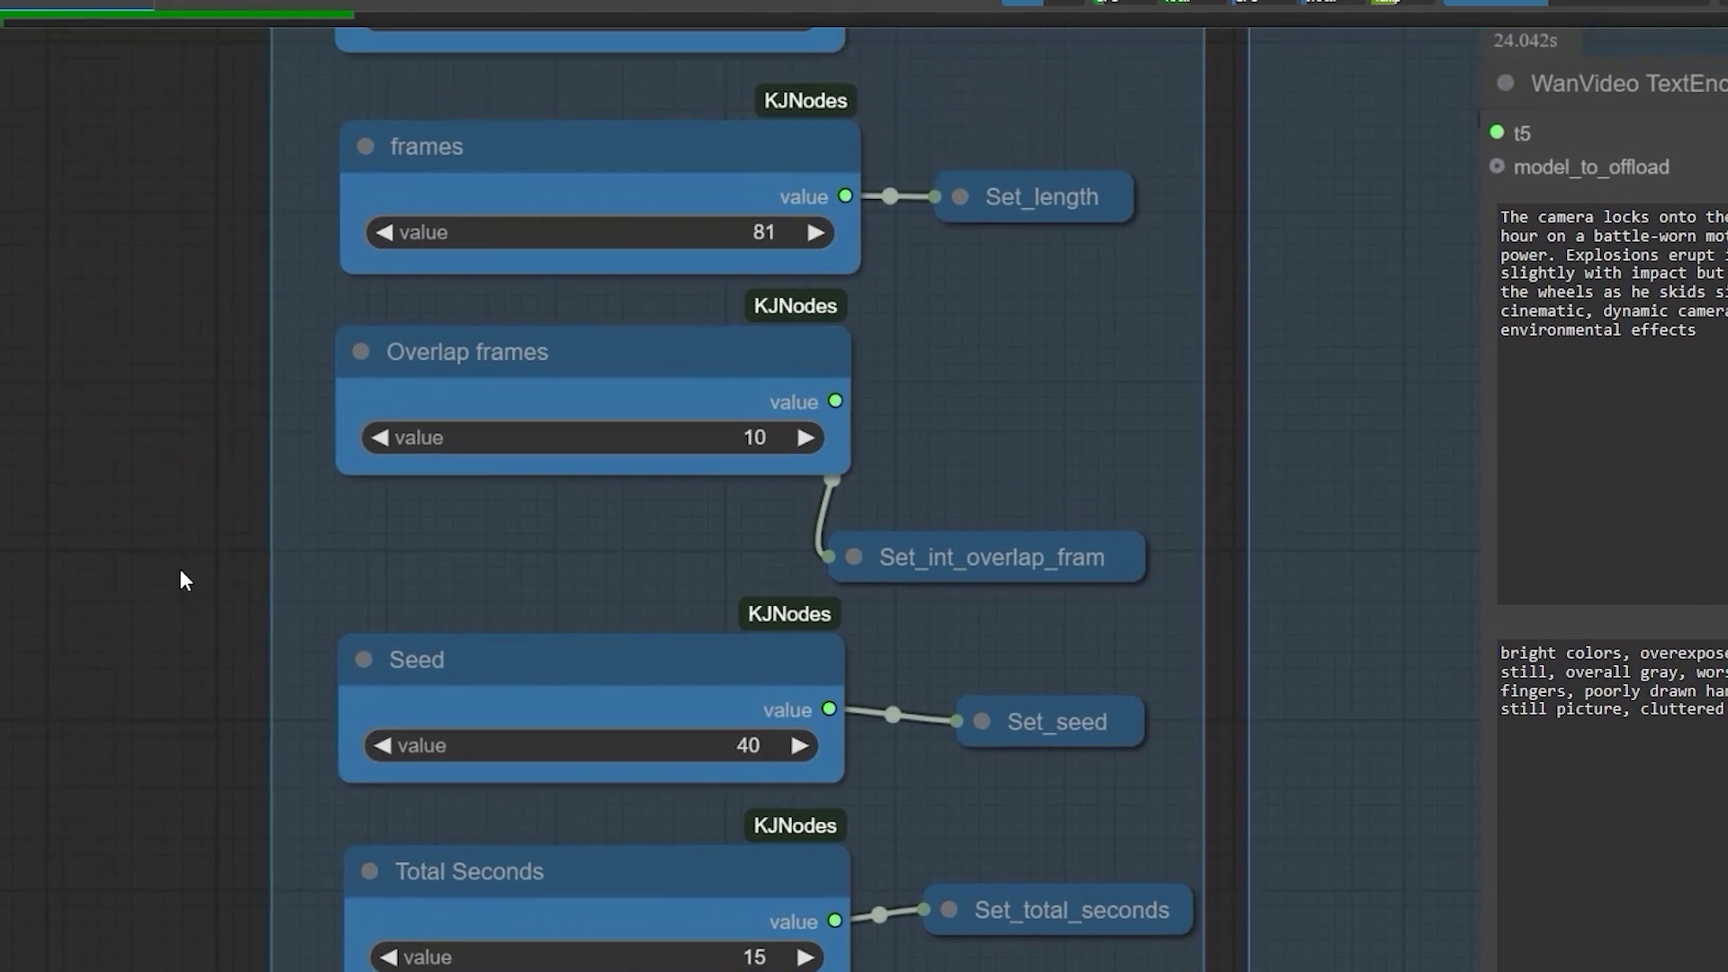
scroll(521, 359, "up", 6)
left_click(551, 399)
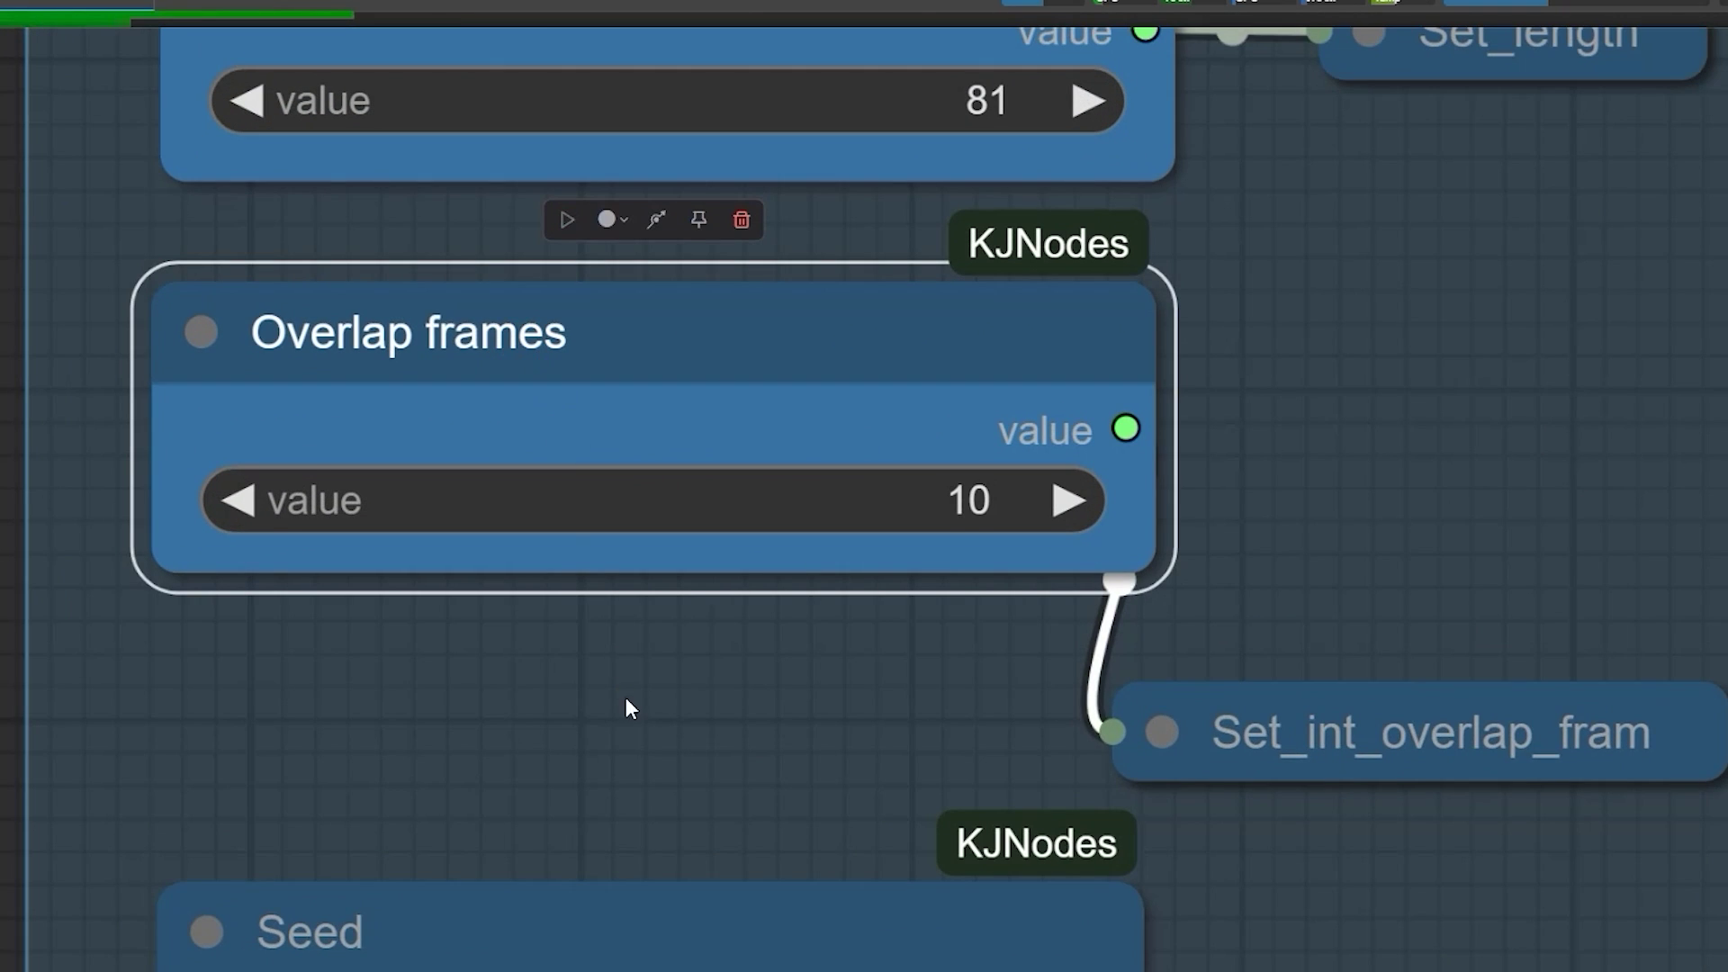
left_click_drag(627, 704, 567, 776)
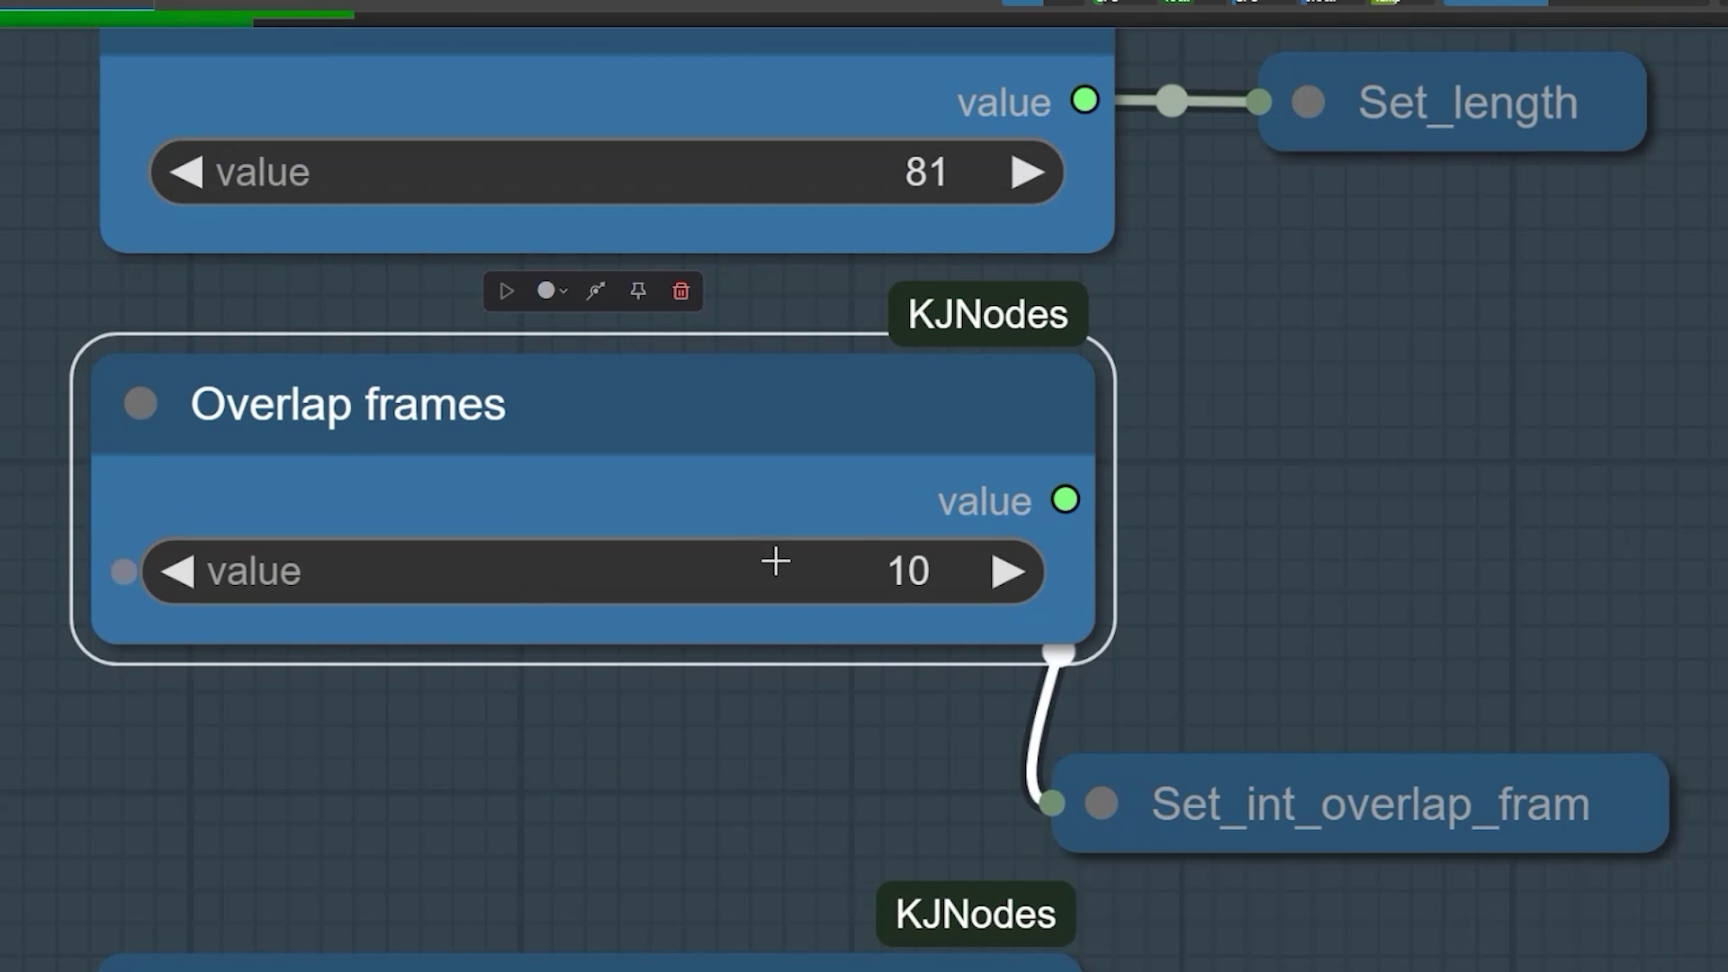
scroll(796, 569, "down", 3)
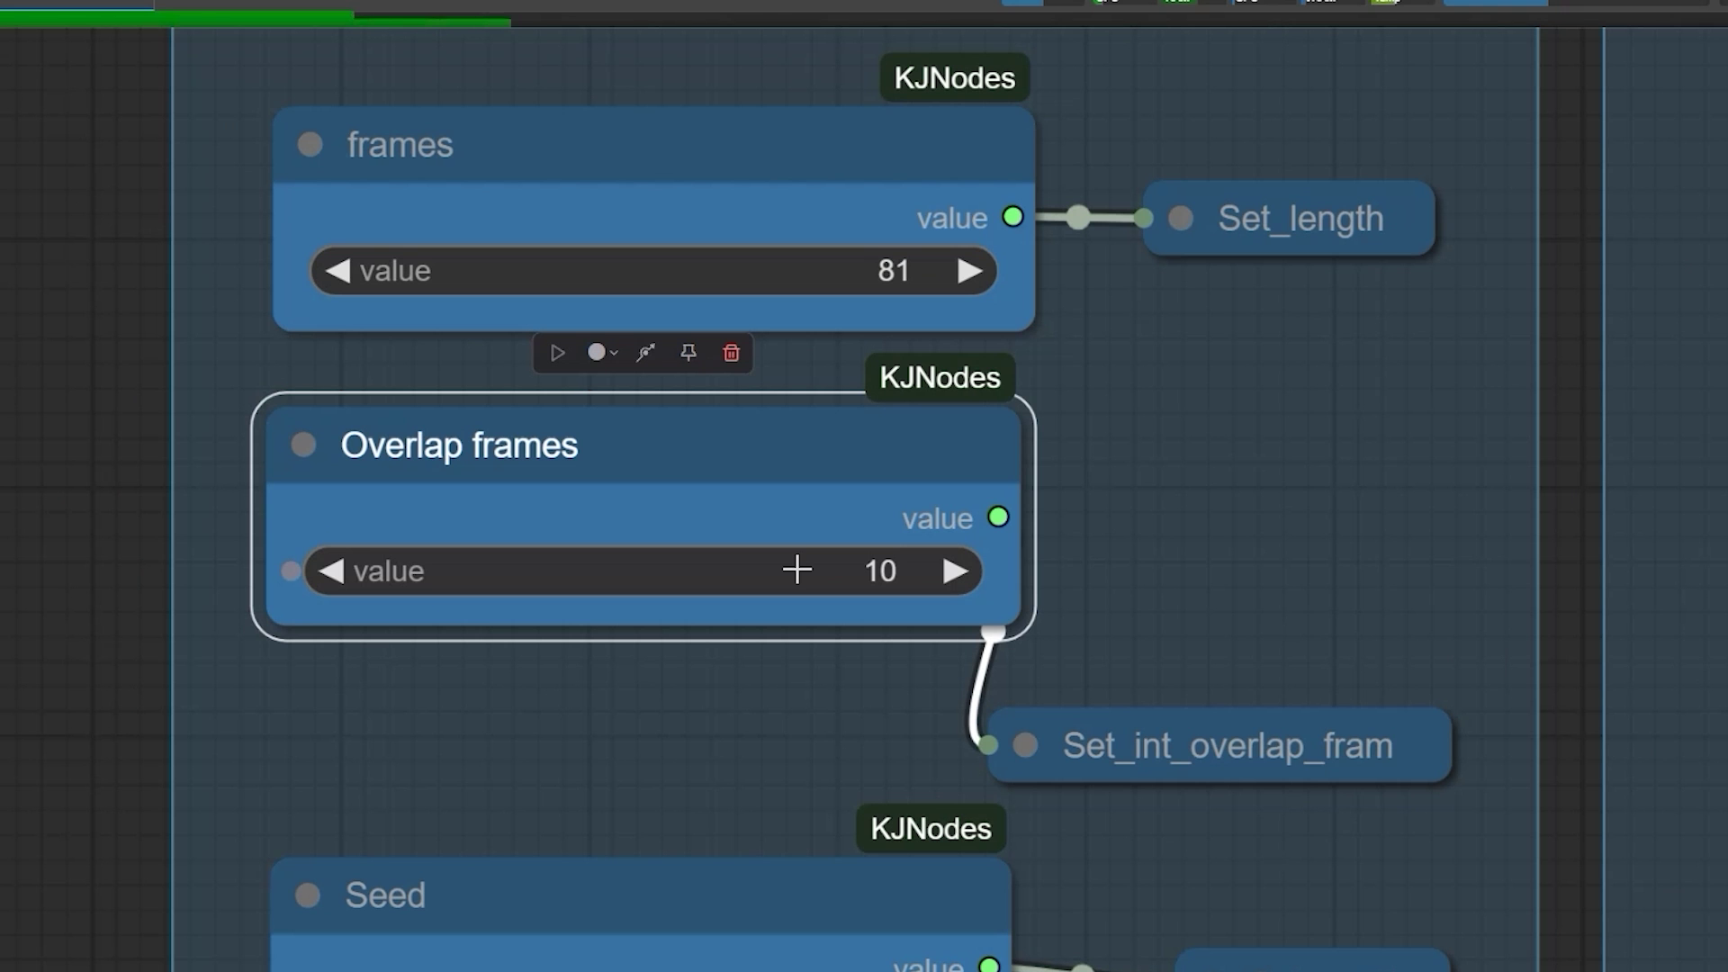
scroll(796, 569, "down", 10)
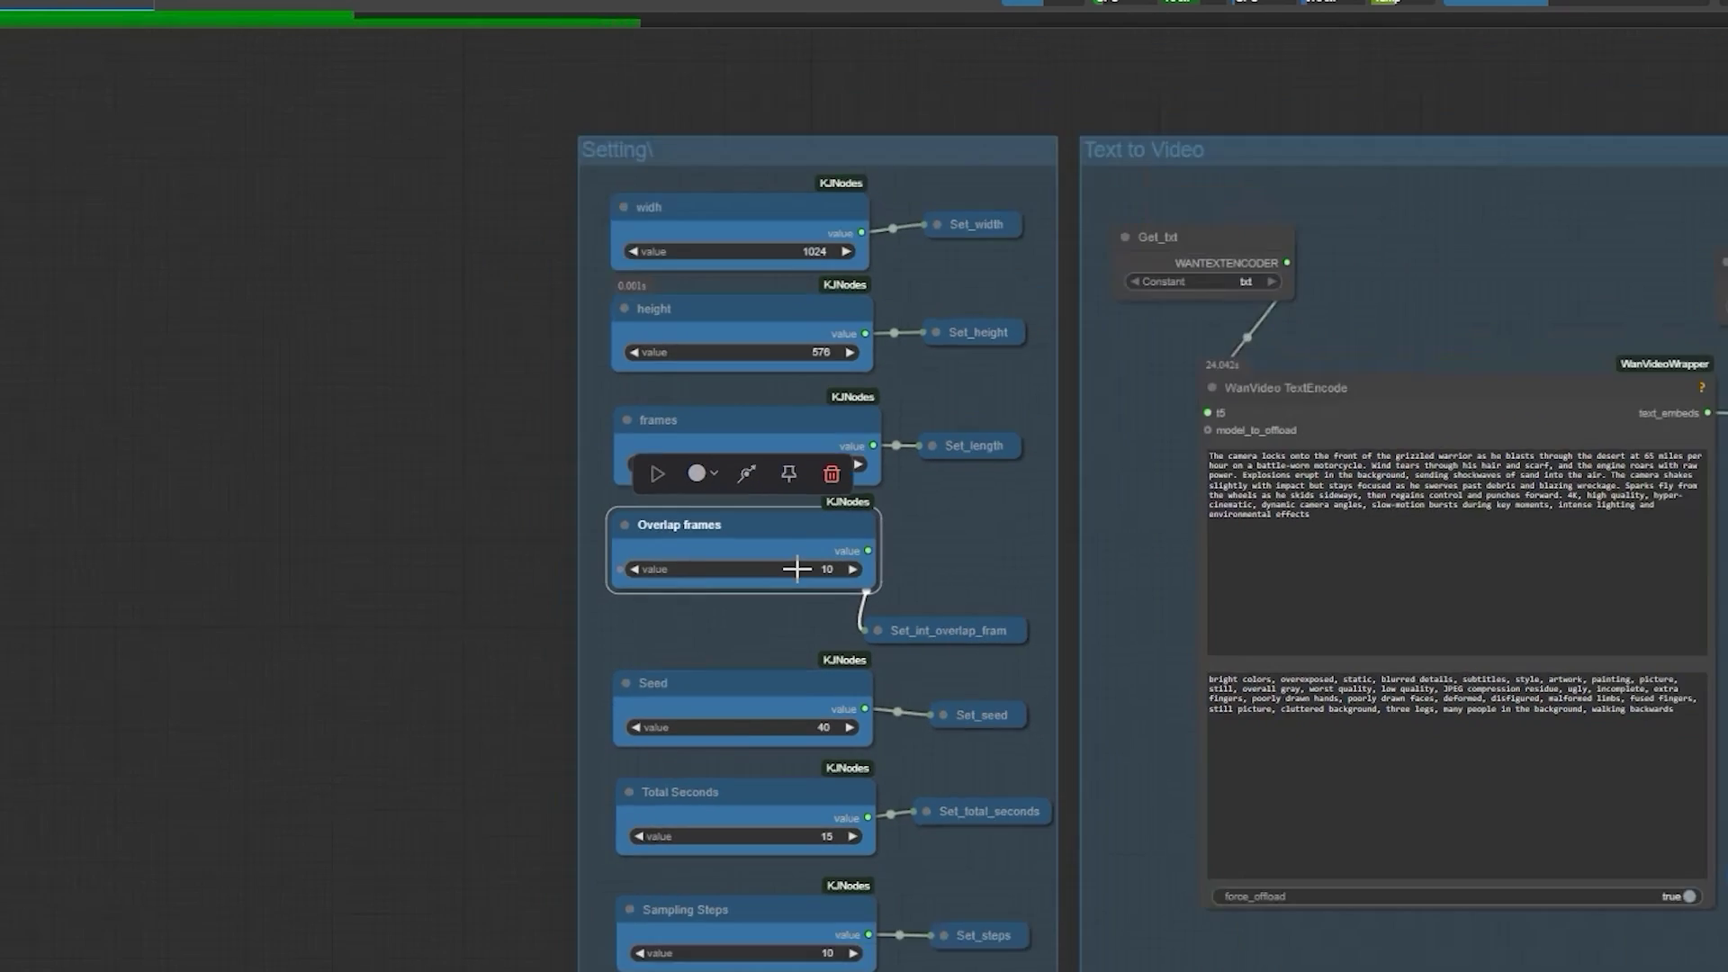
scroll(798, 569, "up", 15)
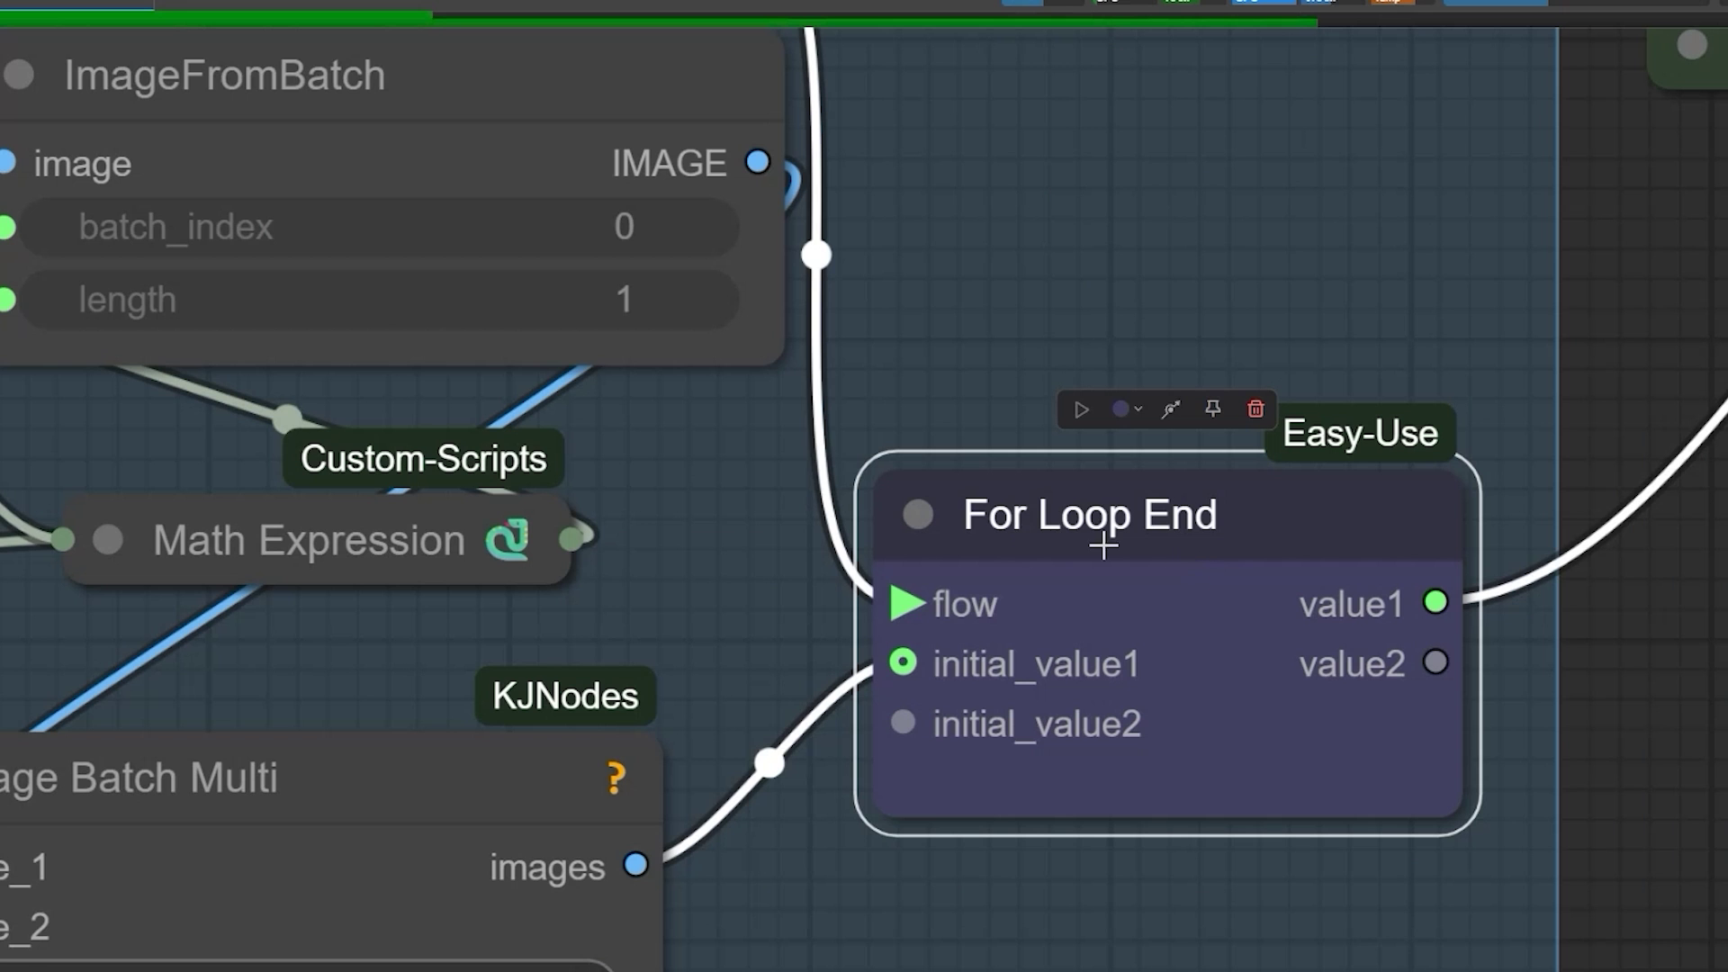
scroll(1164, 527, "down", 5)
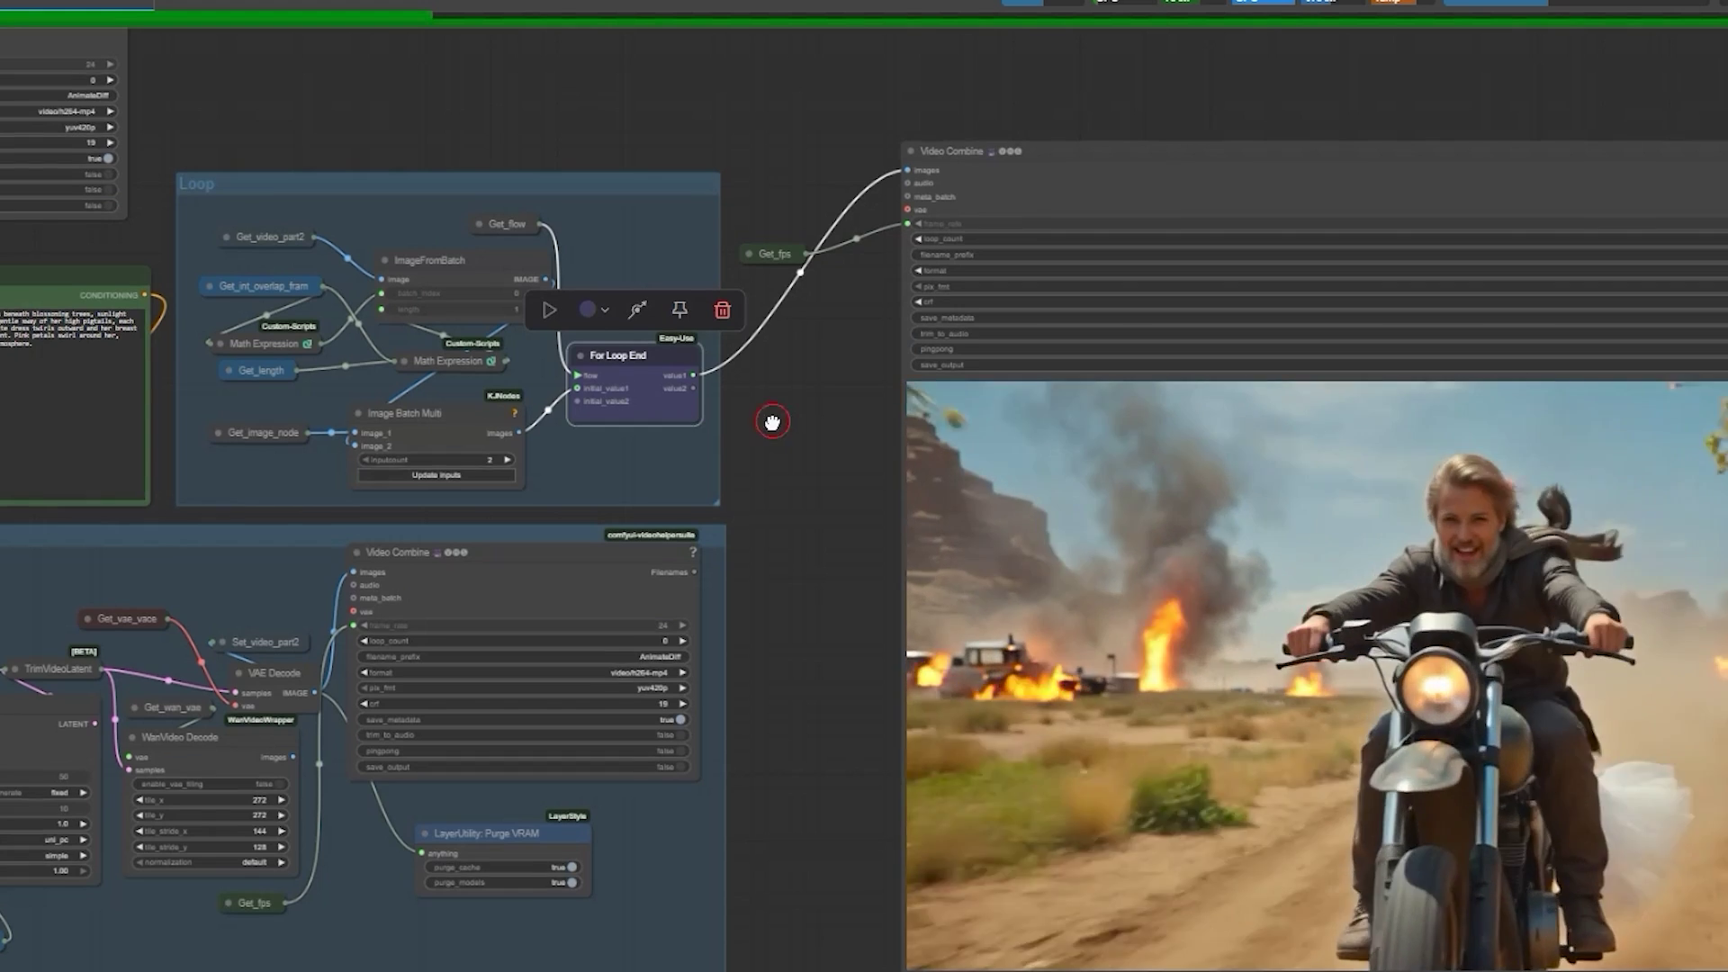
left_click_drag(771, 423, 1071, 426)
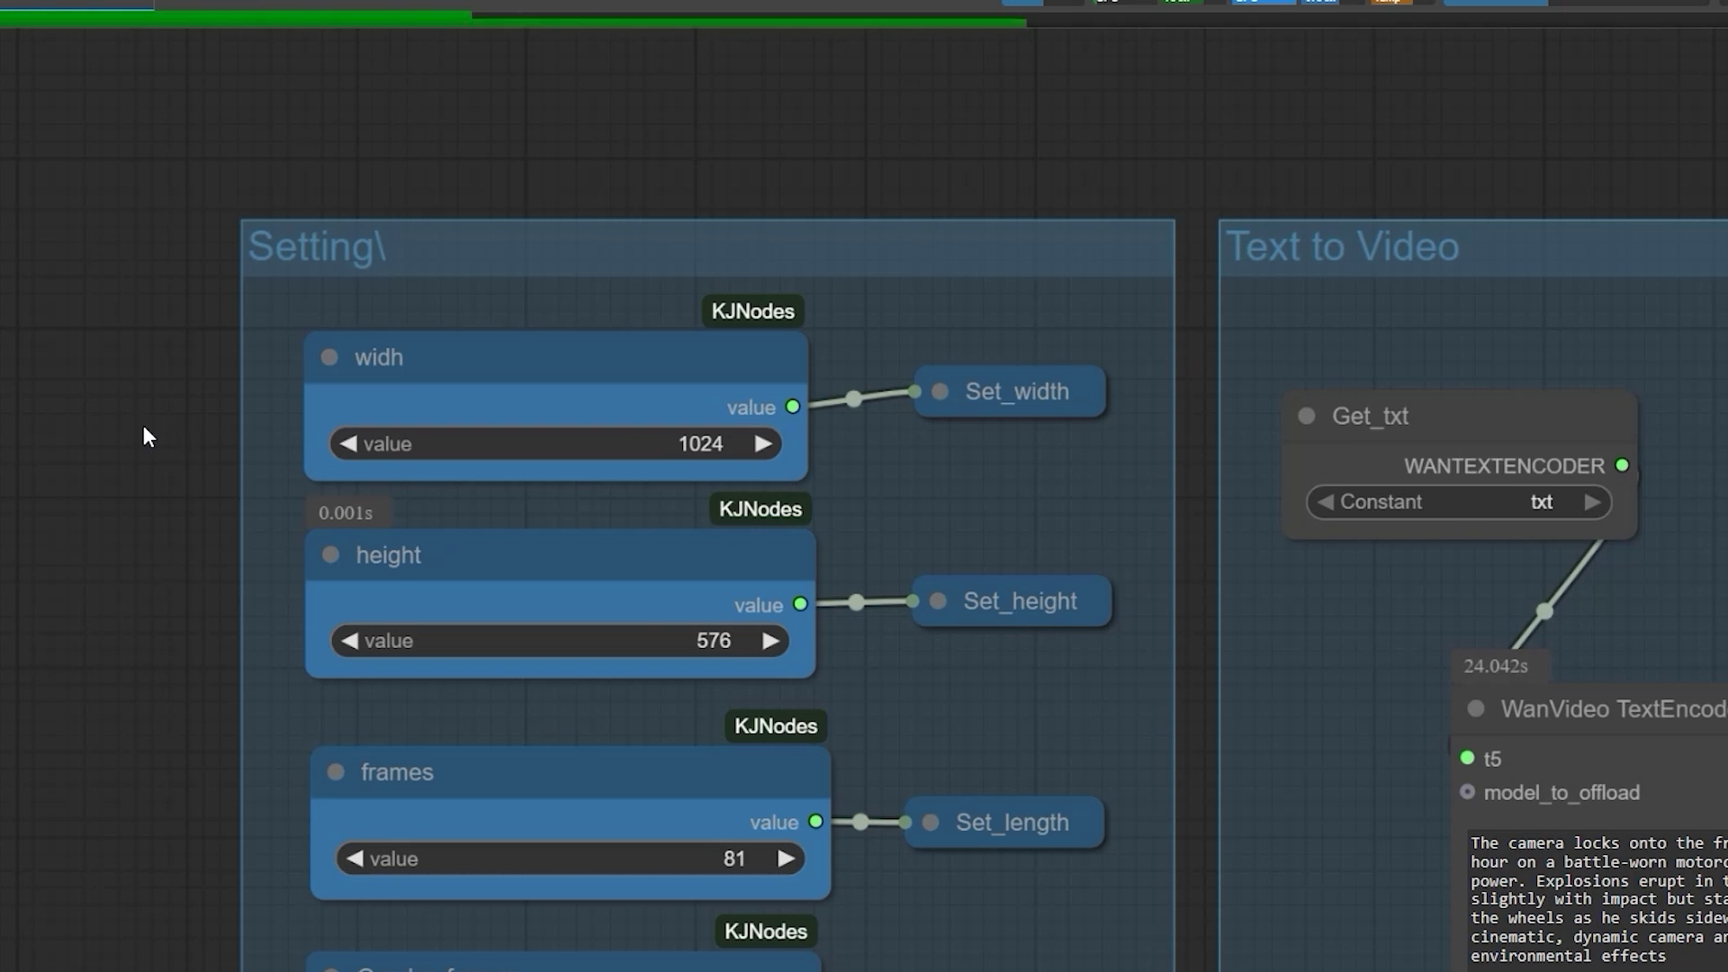
- Inspect the width 1024, height 576, seed, frames 81, Overlap frames and FPS nodes
scroll(143, 426, "down", 1)
left_click_drag(130, 504, 127, 386)
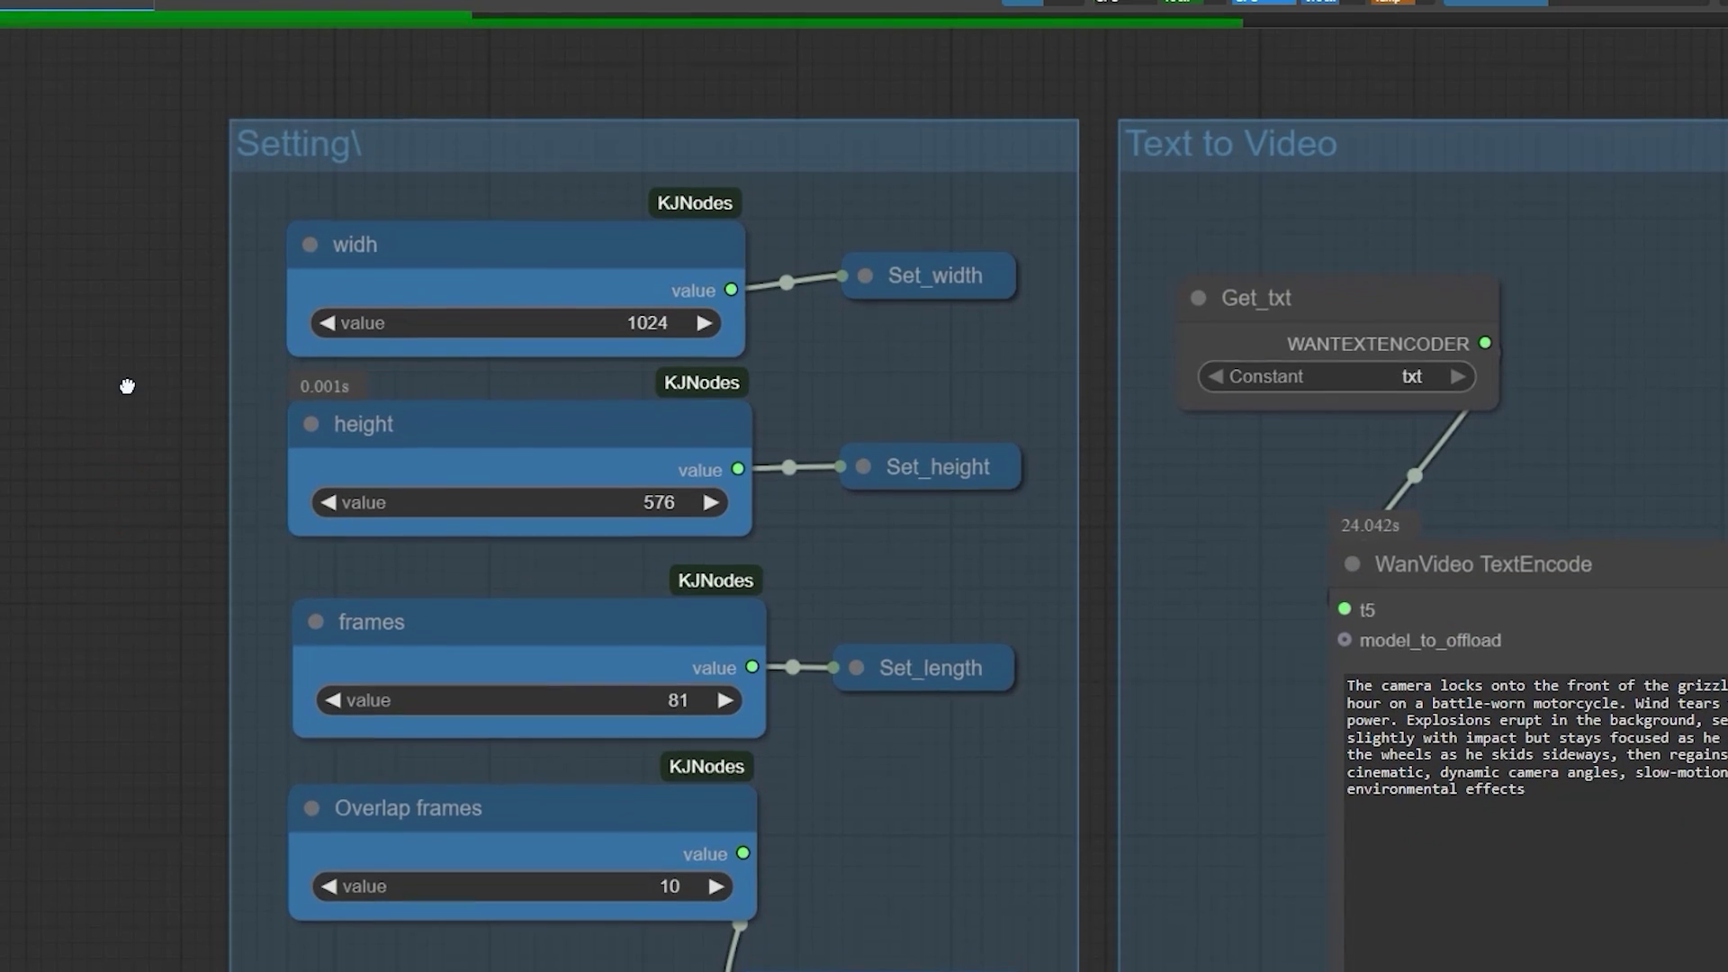
left_click(467, 261)
left_click(472, 441)
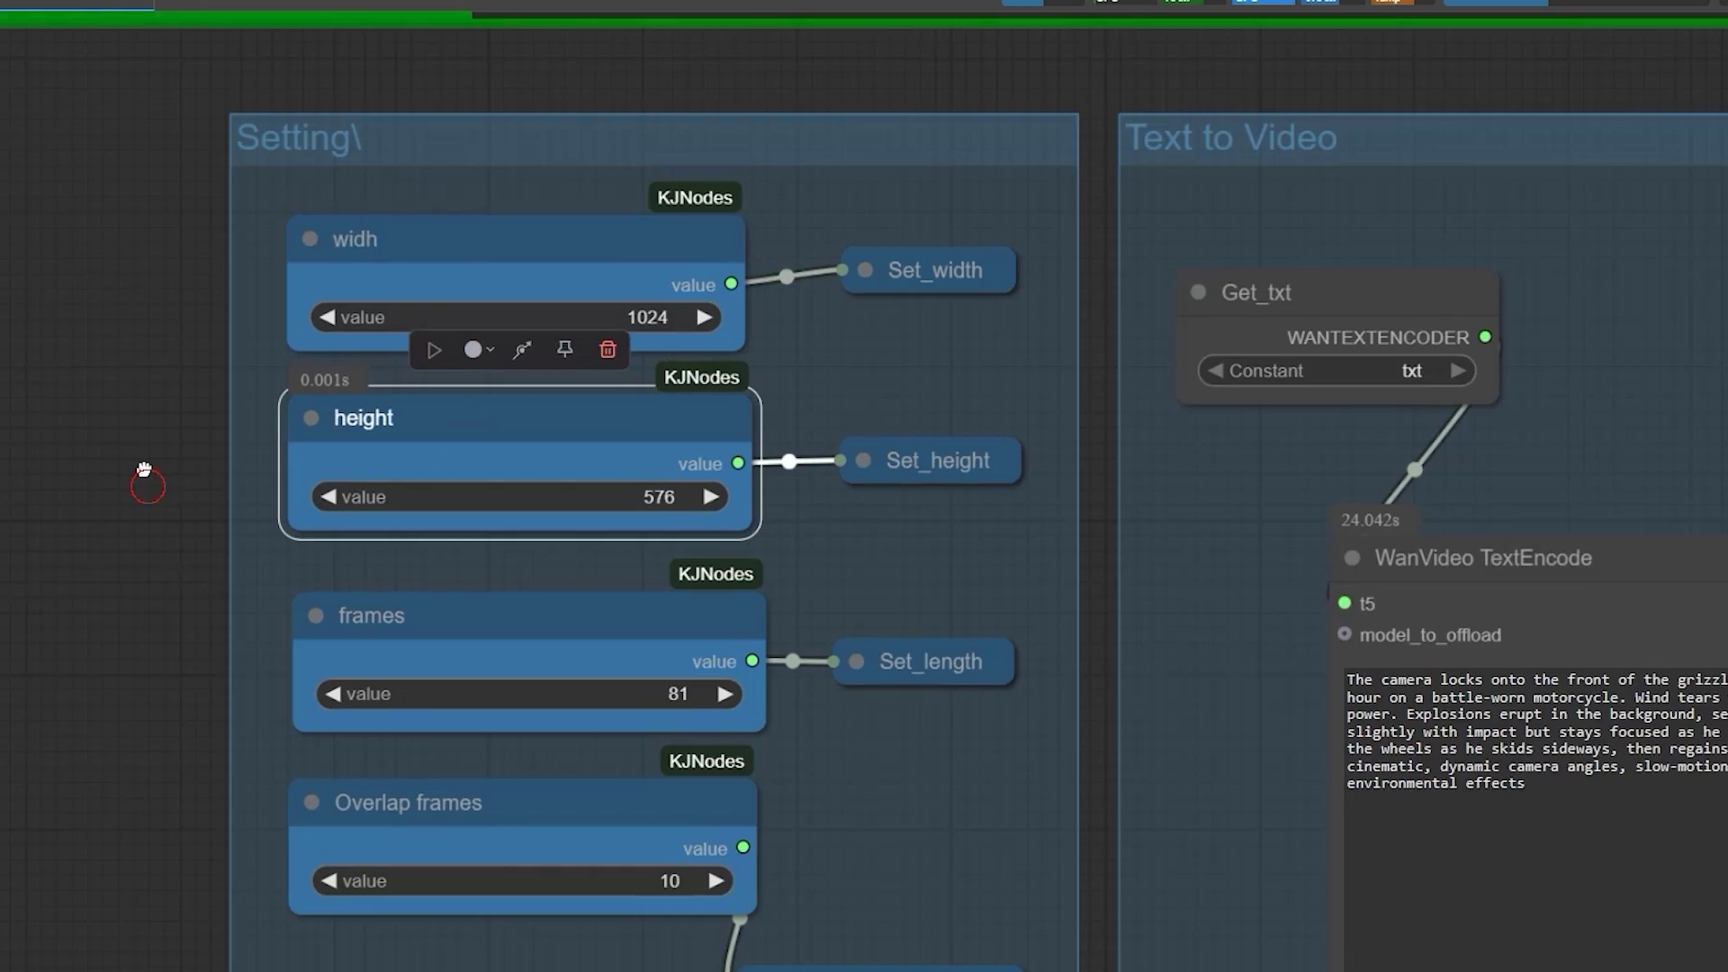
left_click_drag(147, 483, 143, 263)
left_click(396, 385)
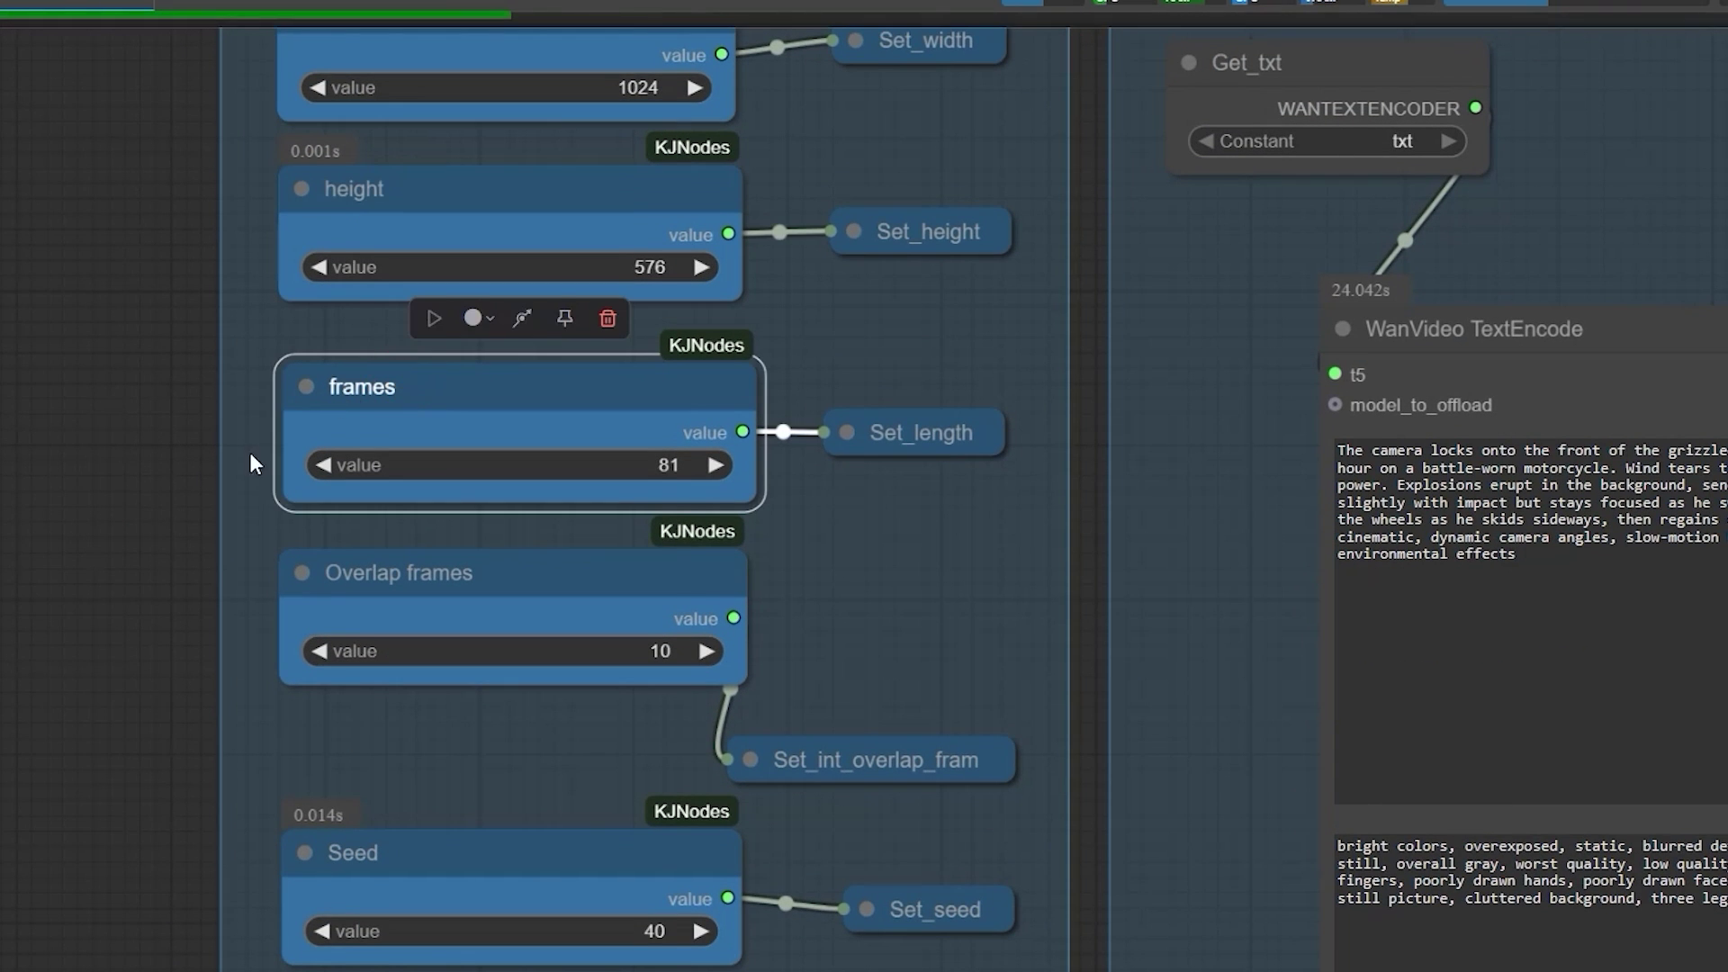
left_click_drag(108, 583, 101, 349)
left_click(400, 356)
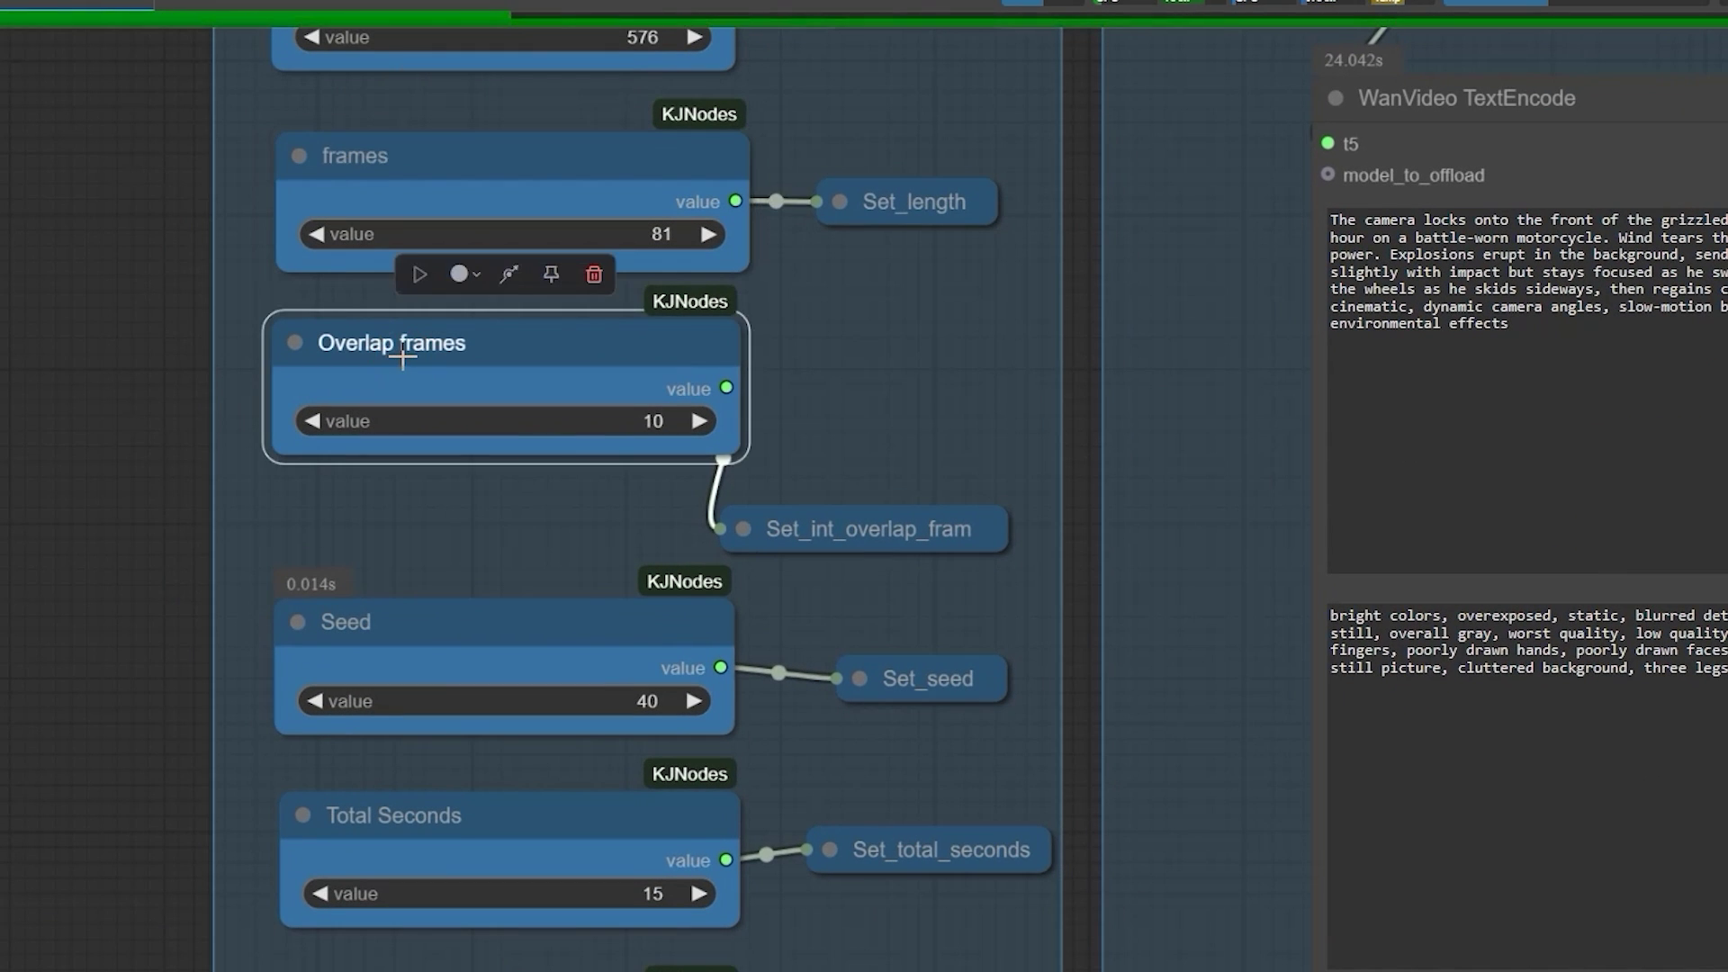
scroll(198, 537, "down", 3)
left_click_drag(172, 801, 216, 433)
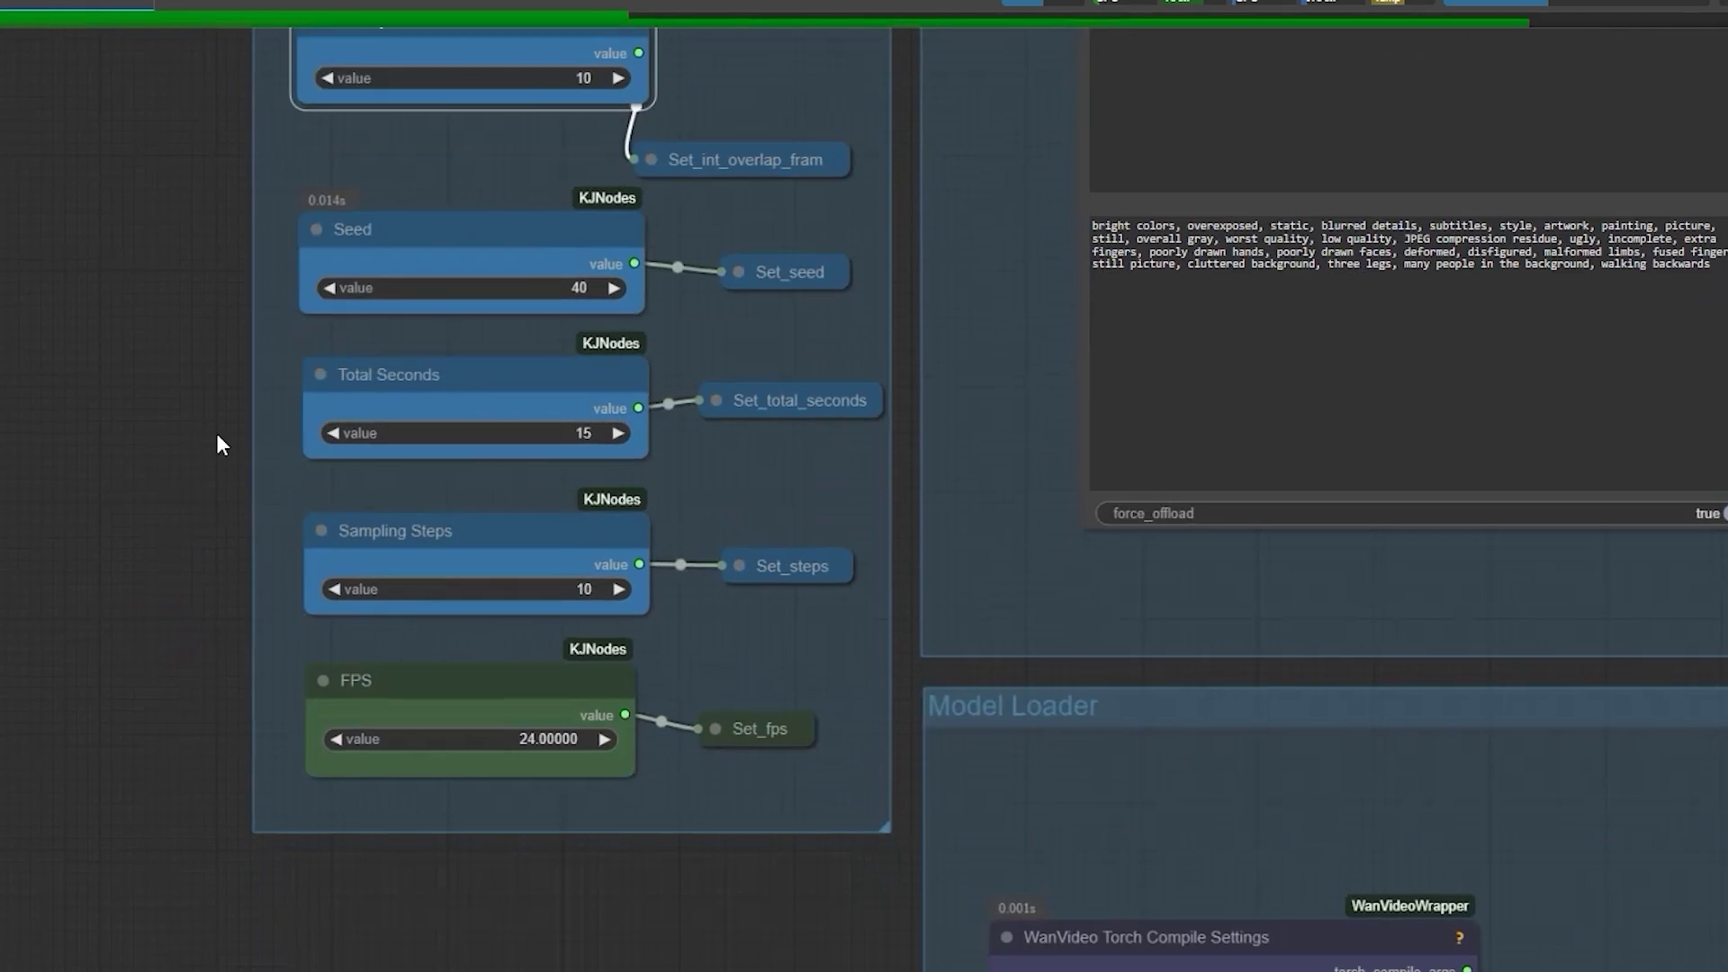
left_click(405, 699)
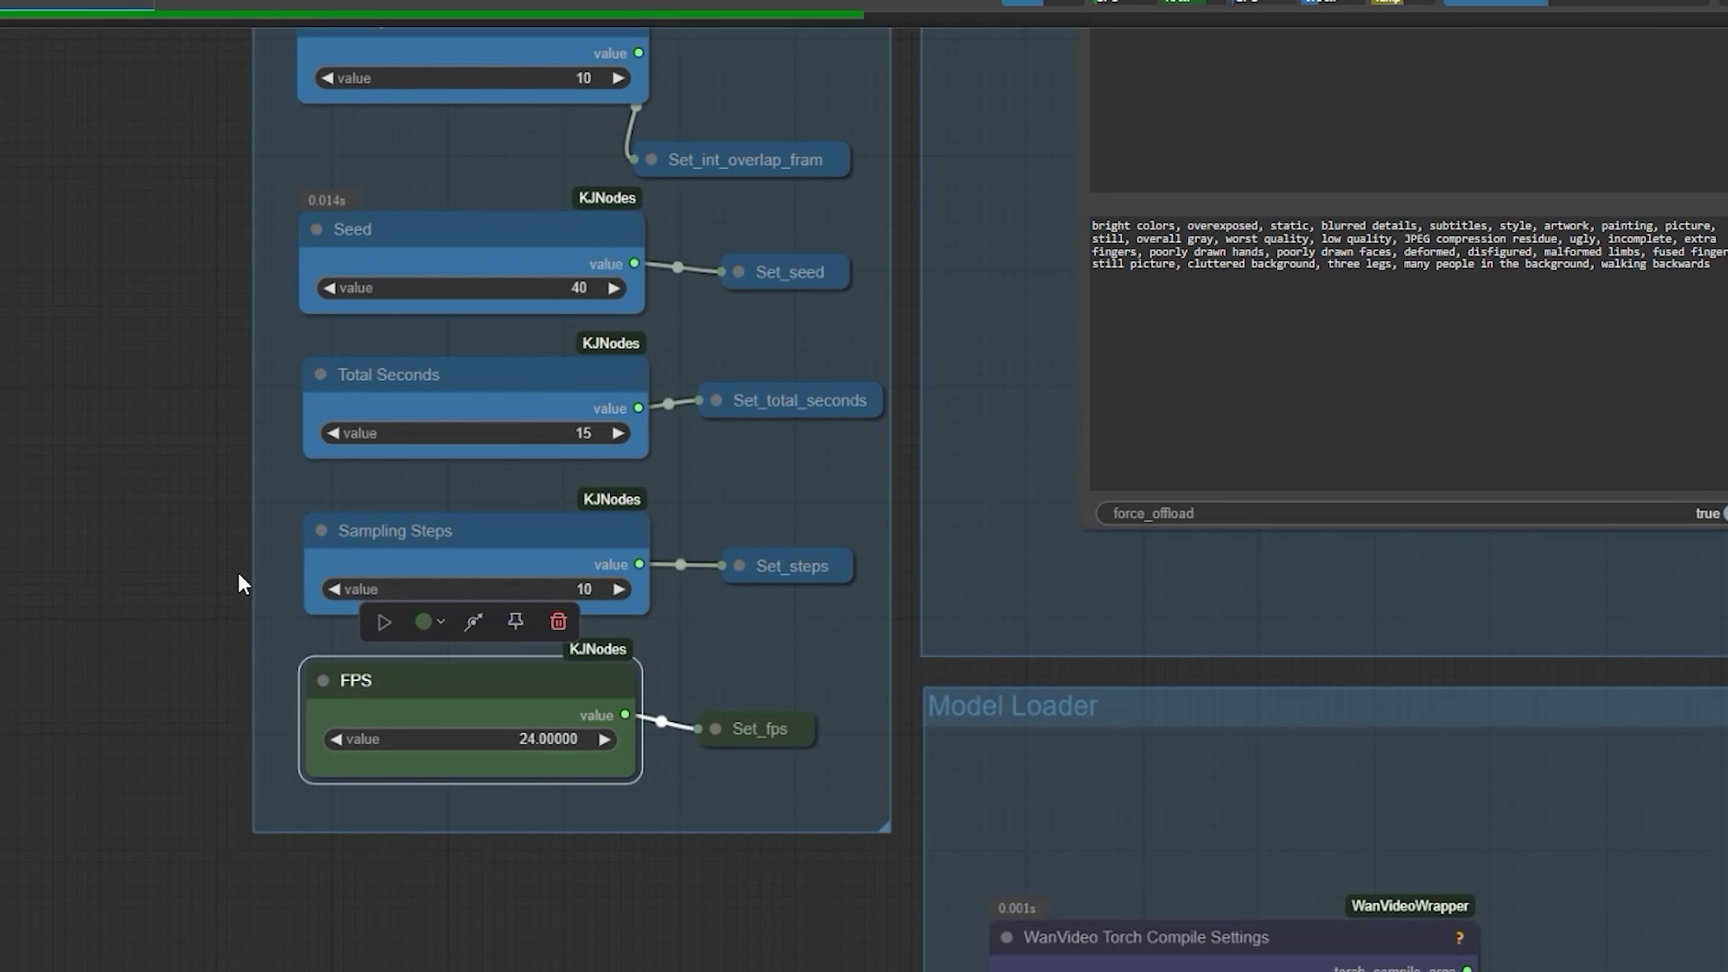
- Recheck Total Seconds 15 and Overlap frames 10, then frame the Setting and Text to Video groups
left_click_drag(186, 278, 181, 522)
scroll(213, 519, "up", 3)
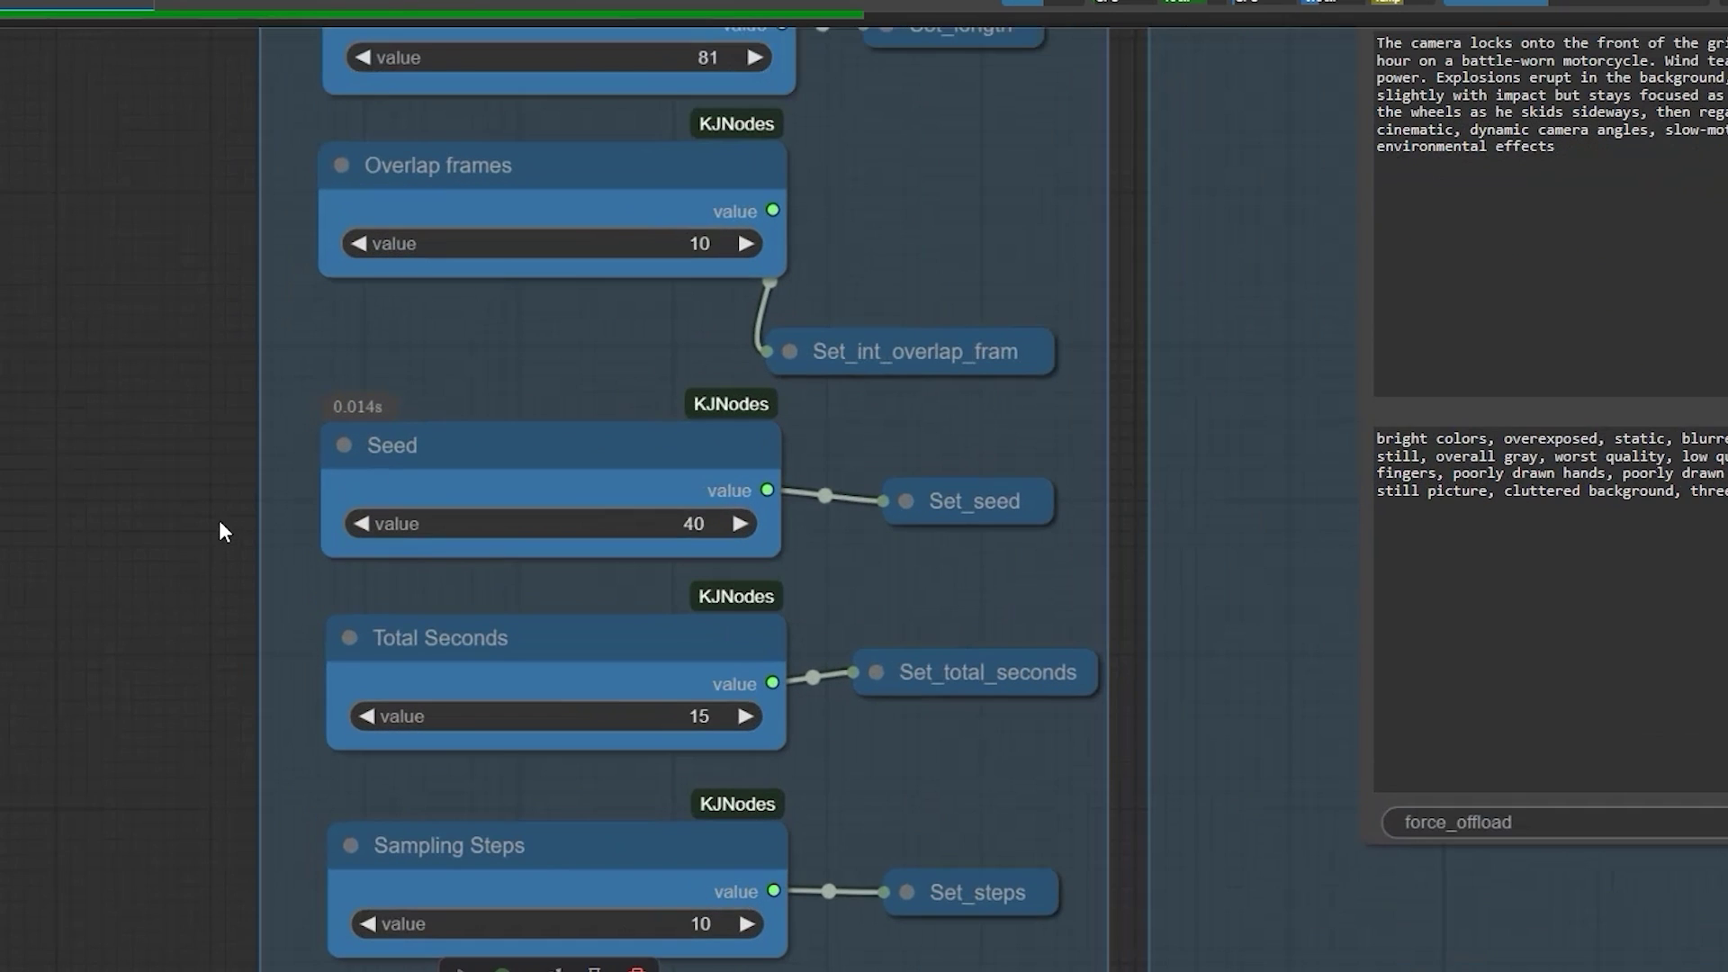
left_click(432, 630)
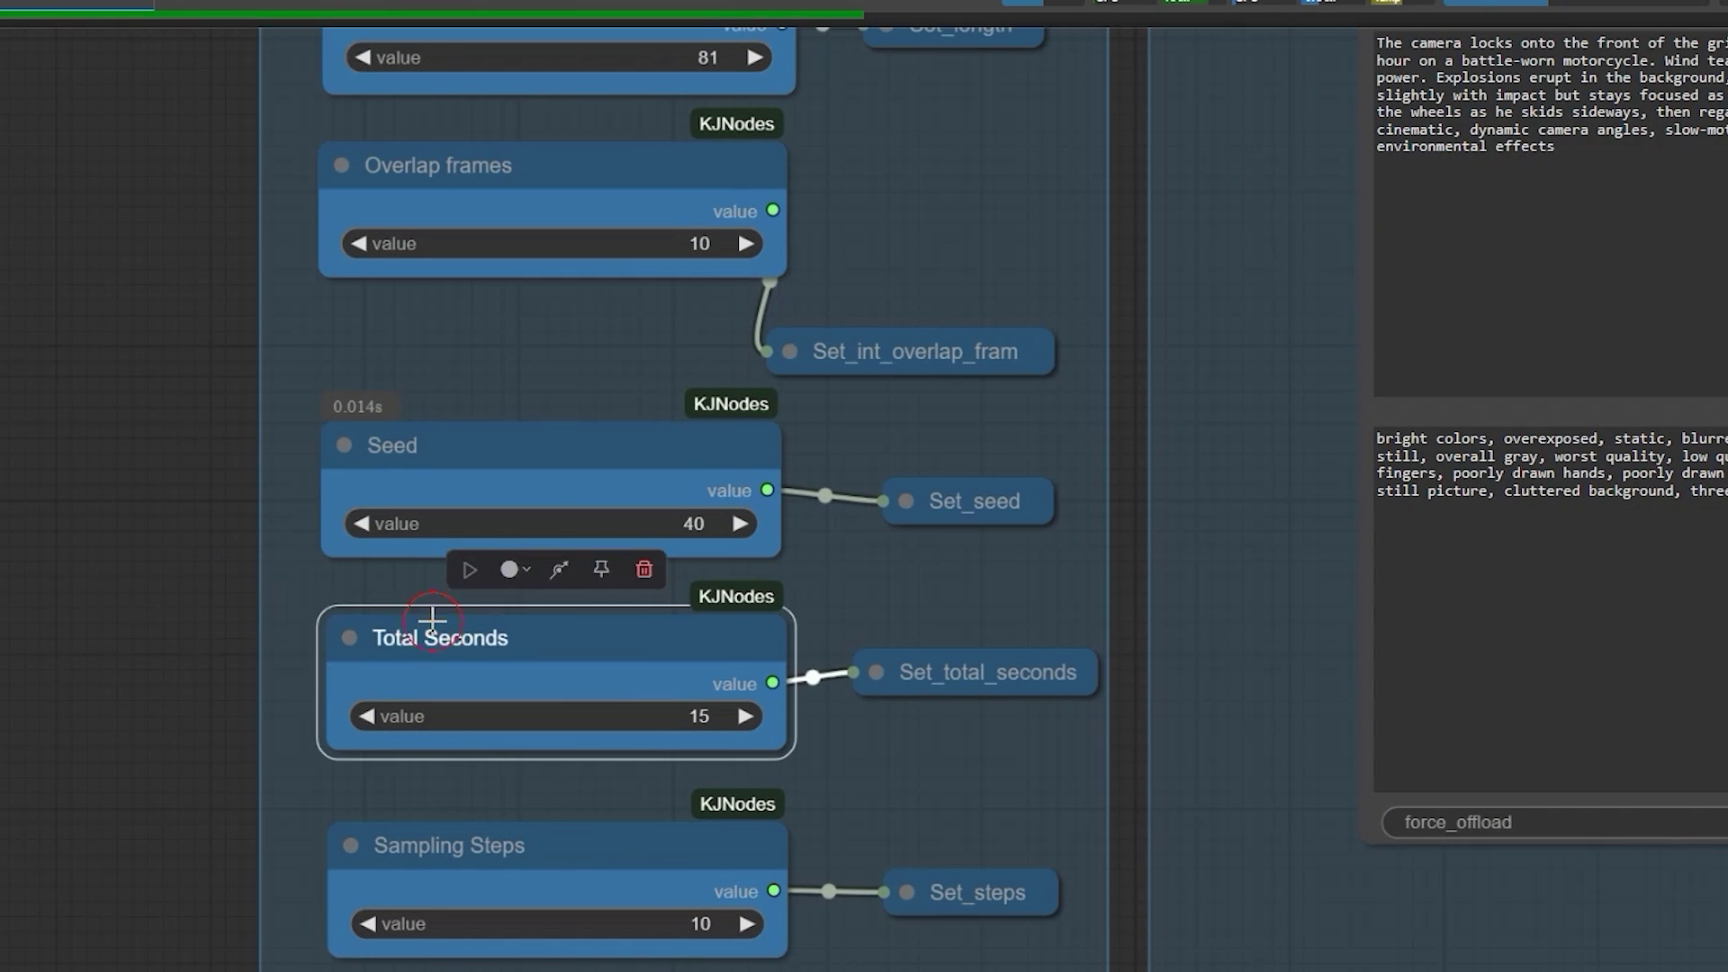
left_click_drag(203, 552, 163, 578)
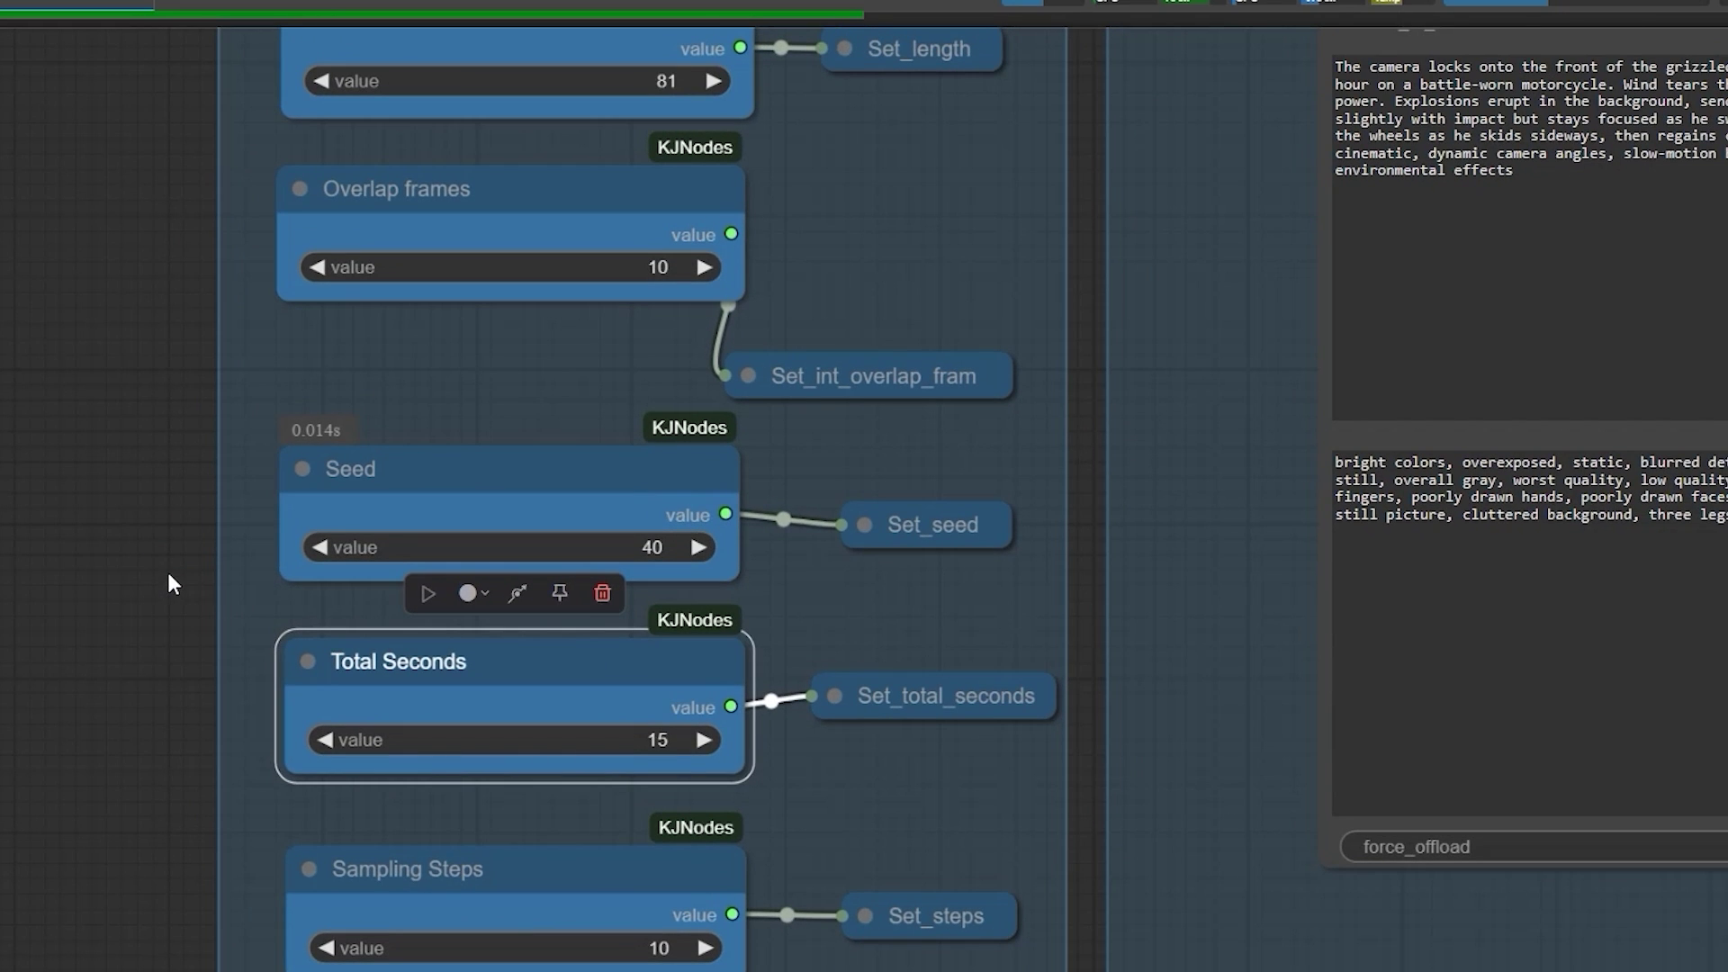
left_click_drag(167, 492, 119, 621)
left_click(413, 348)
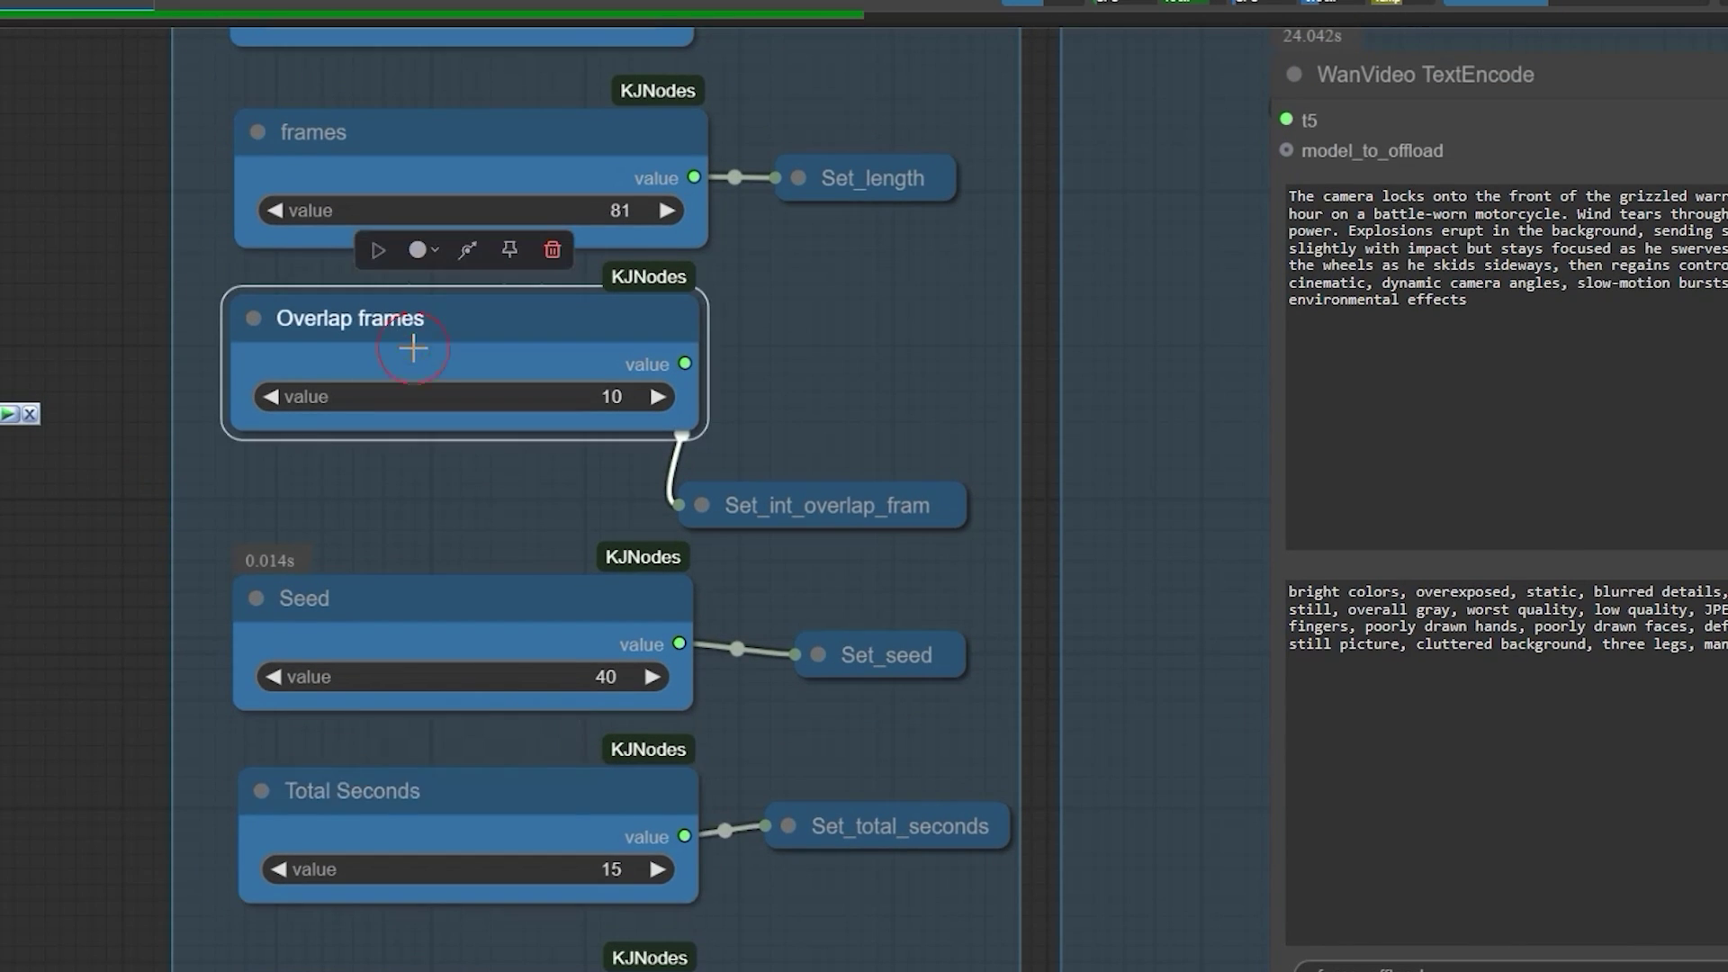
scroll(456, 363, "up", 5)
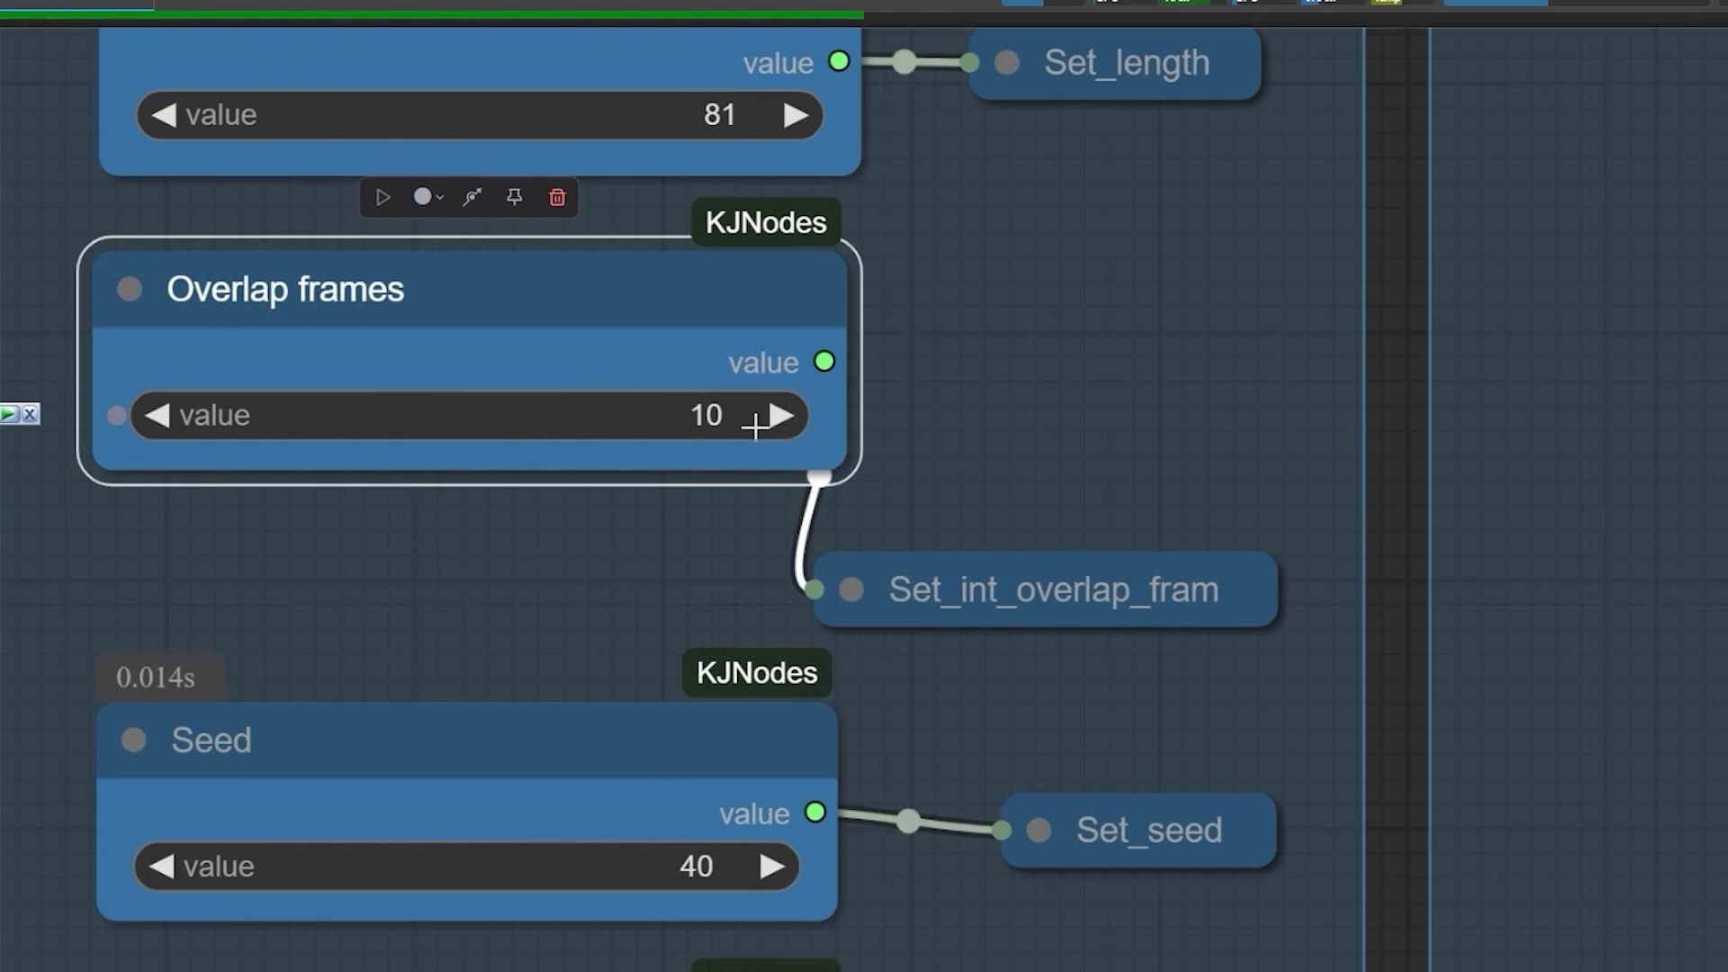
scroll(837, 512, "down", 7)
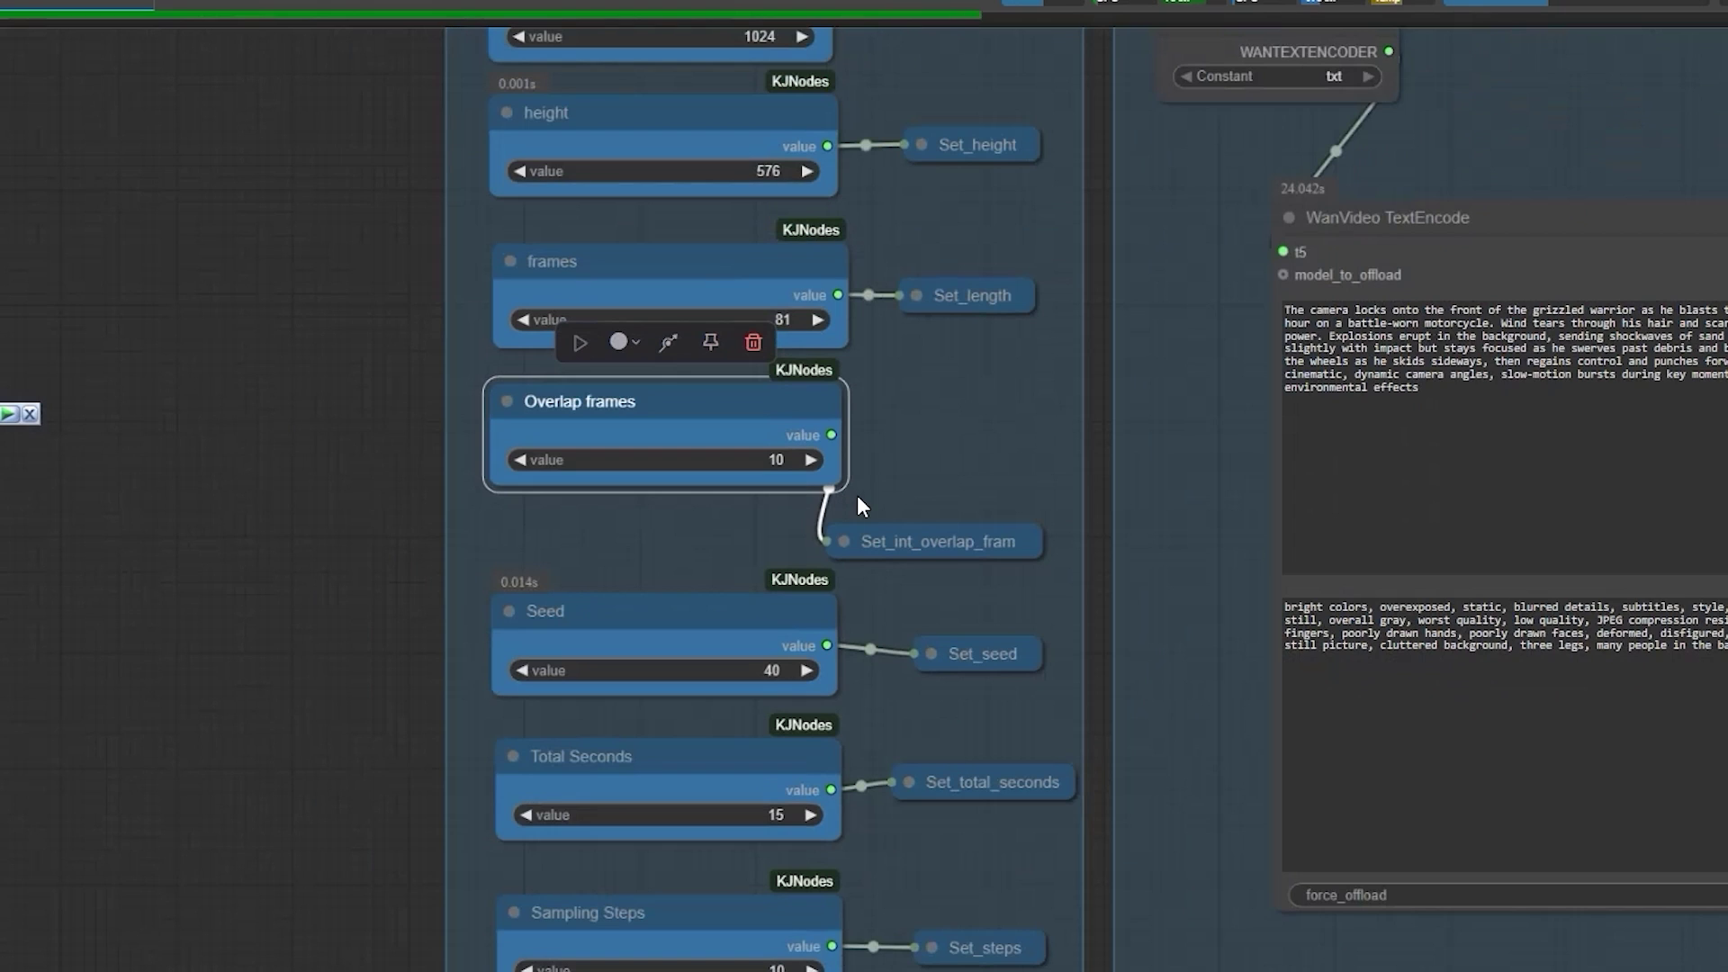
scroll(808, 464, "down", 3)
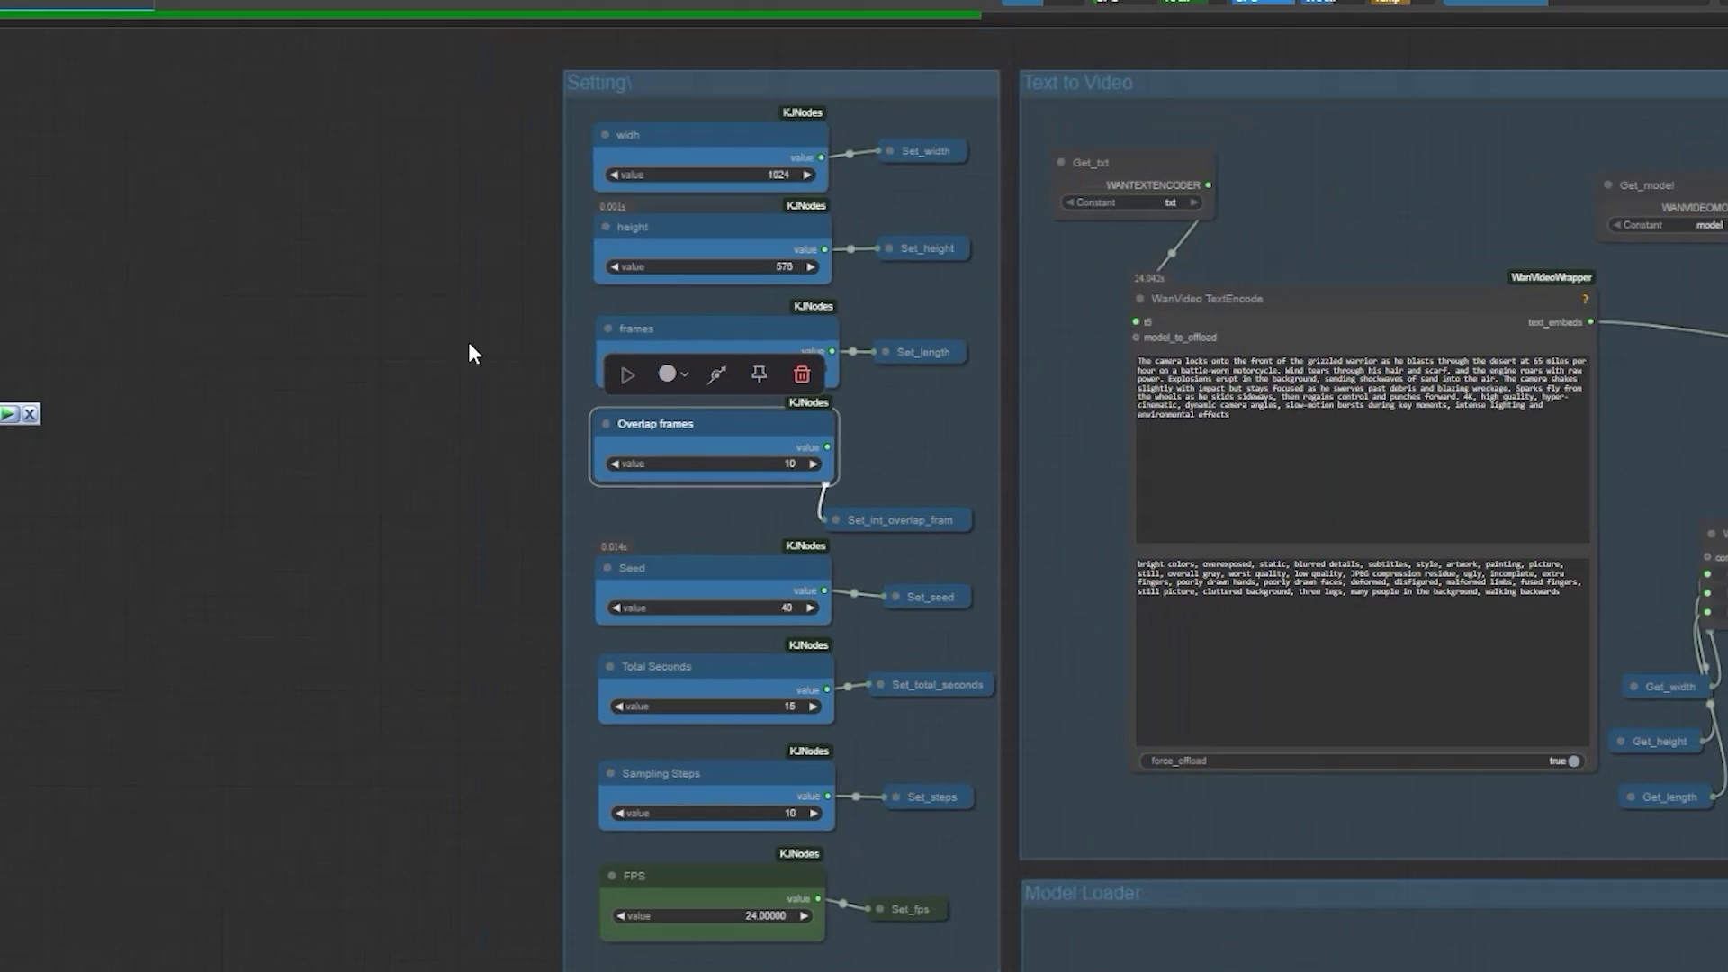
left_click_drag(468, 342, 389, 346)
left_click(627, 97)
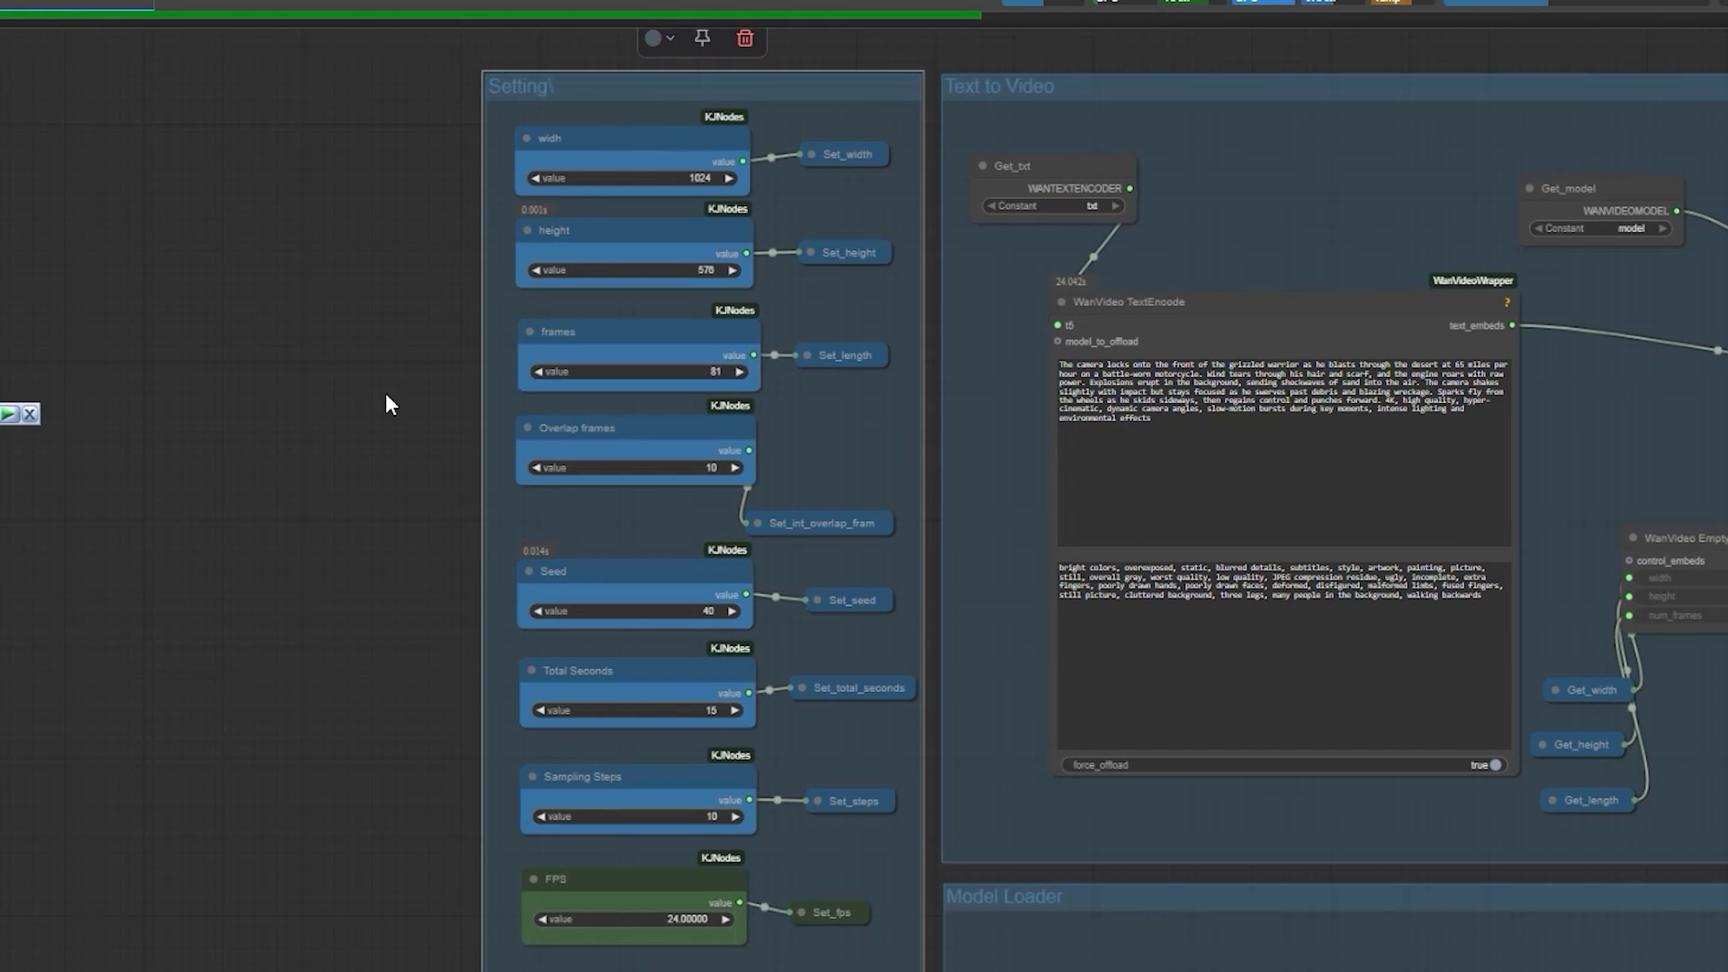
scroll(405, 388, "down", 1)
scroll(385, 391, "up", 5)
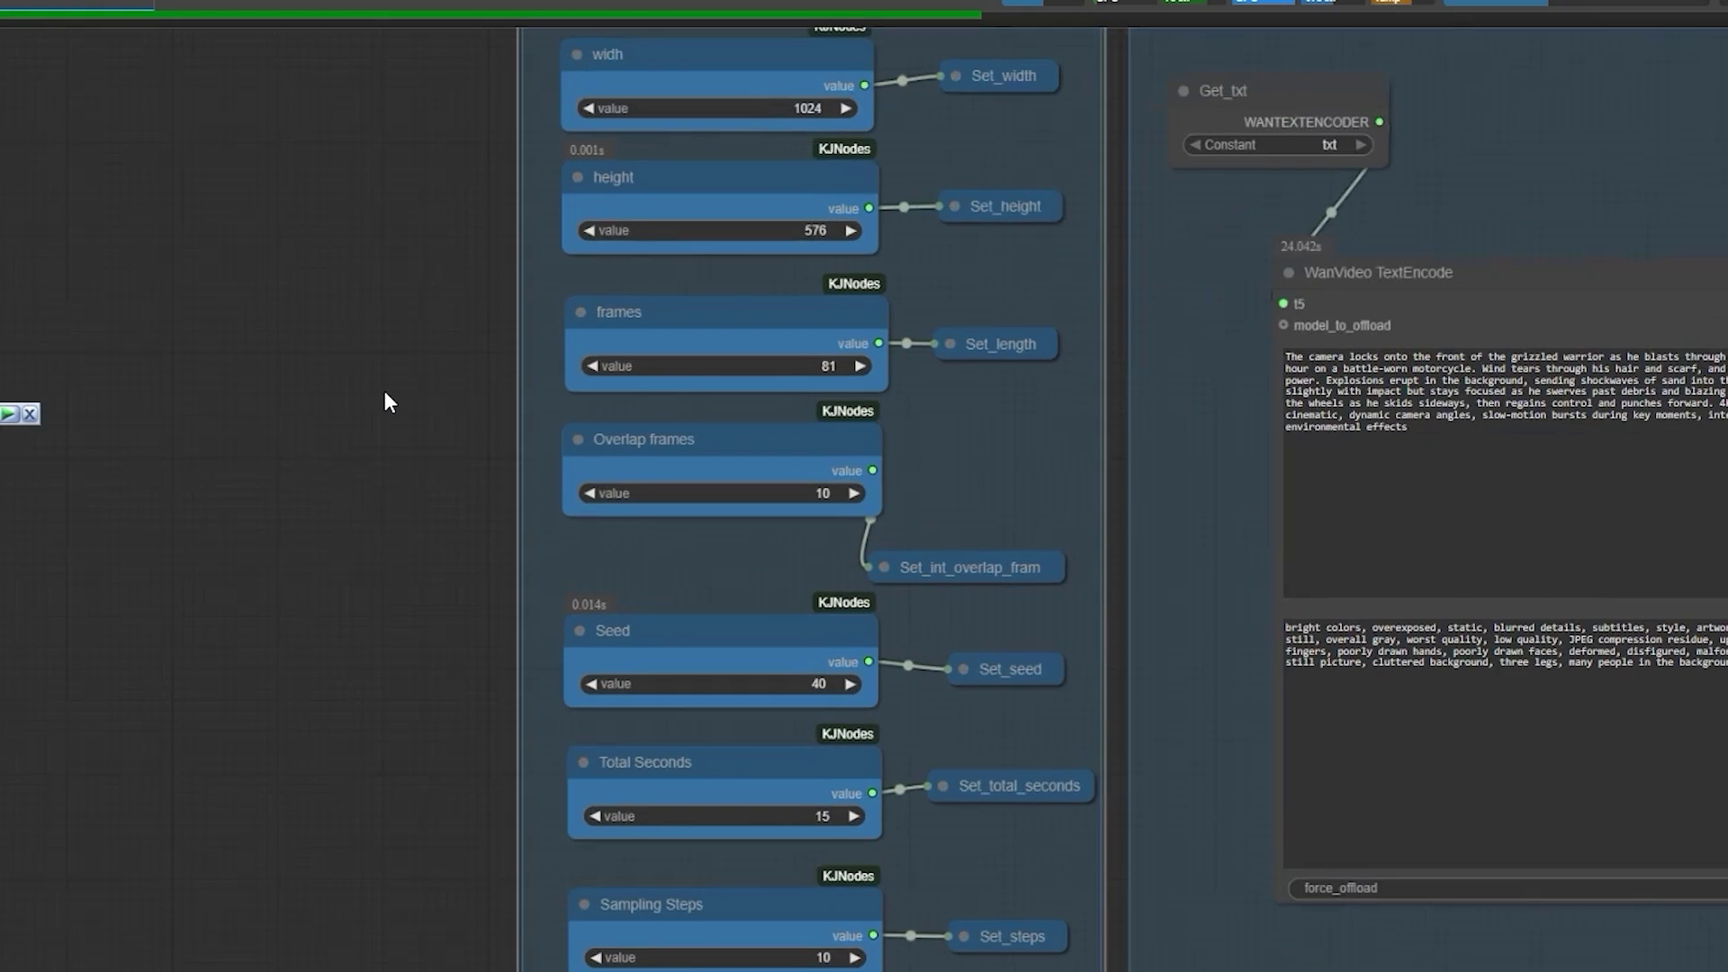
scroll(385, 390, "down", 2)
left_click_drag(380, 407, 292, 425)
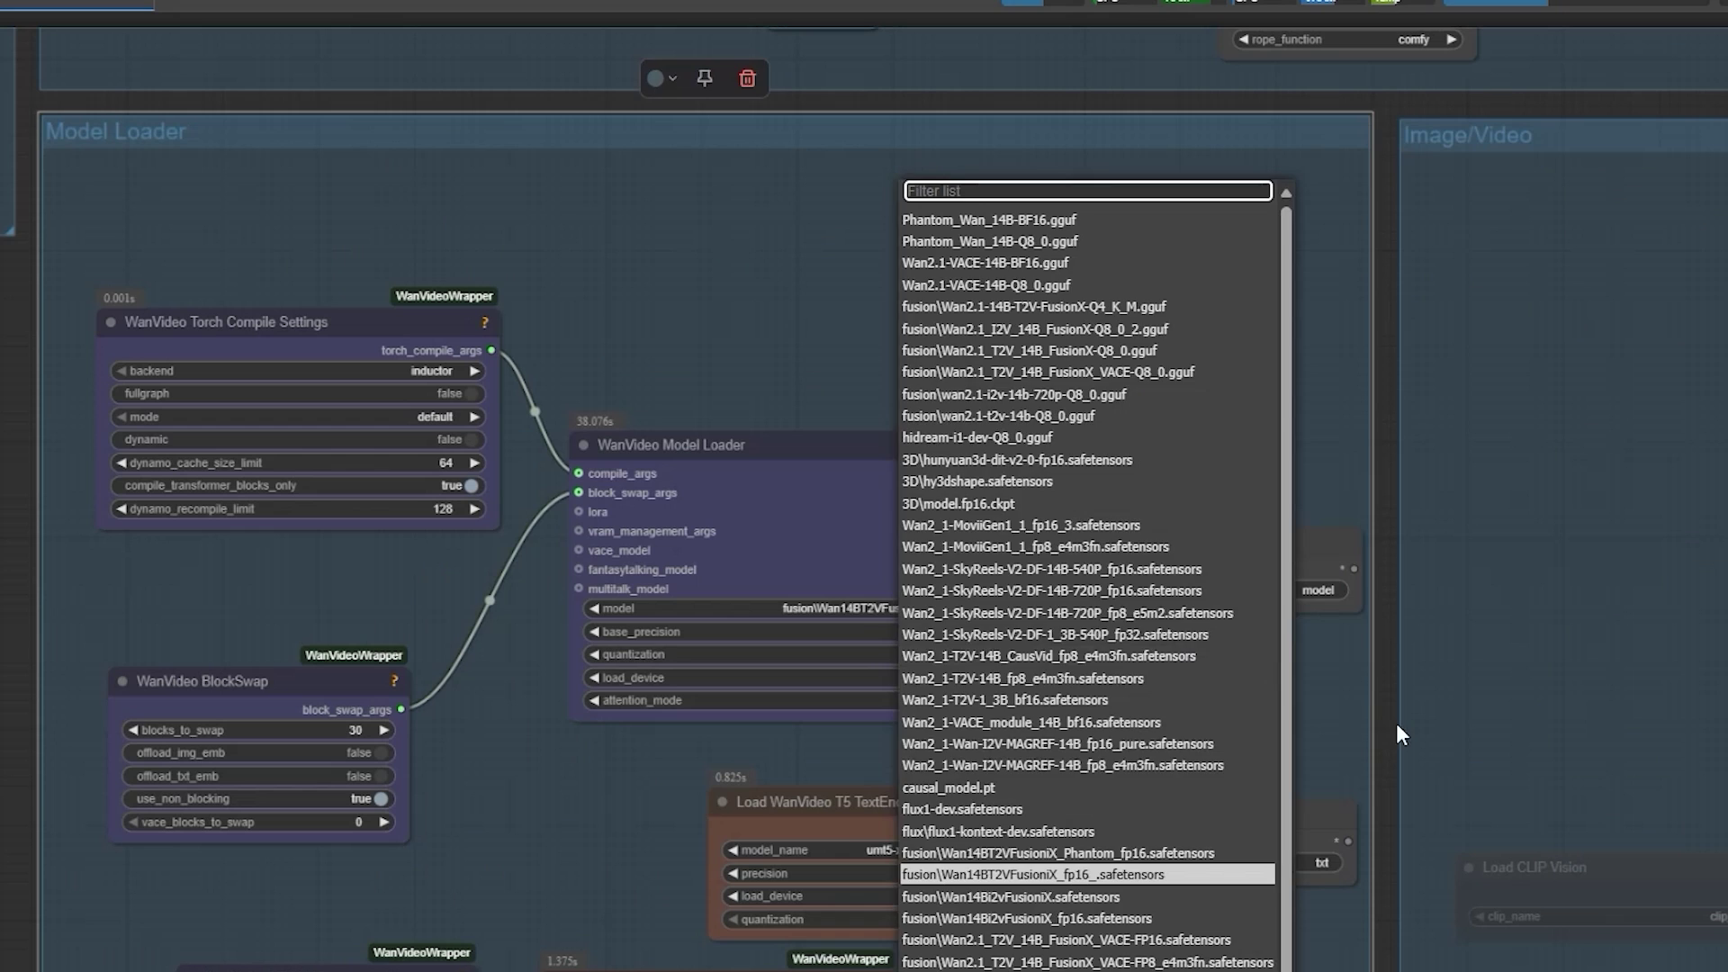
key("Escape")
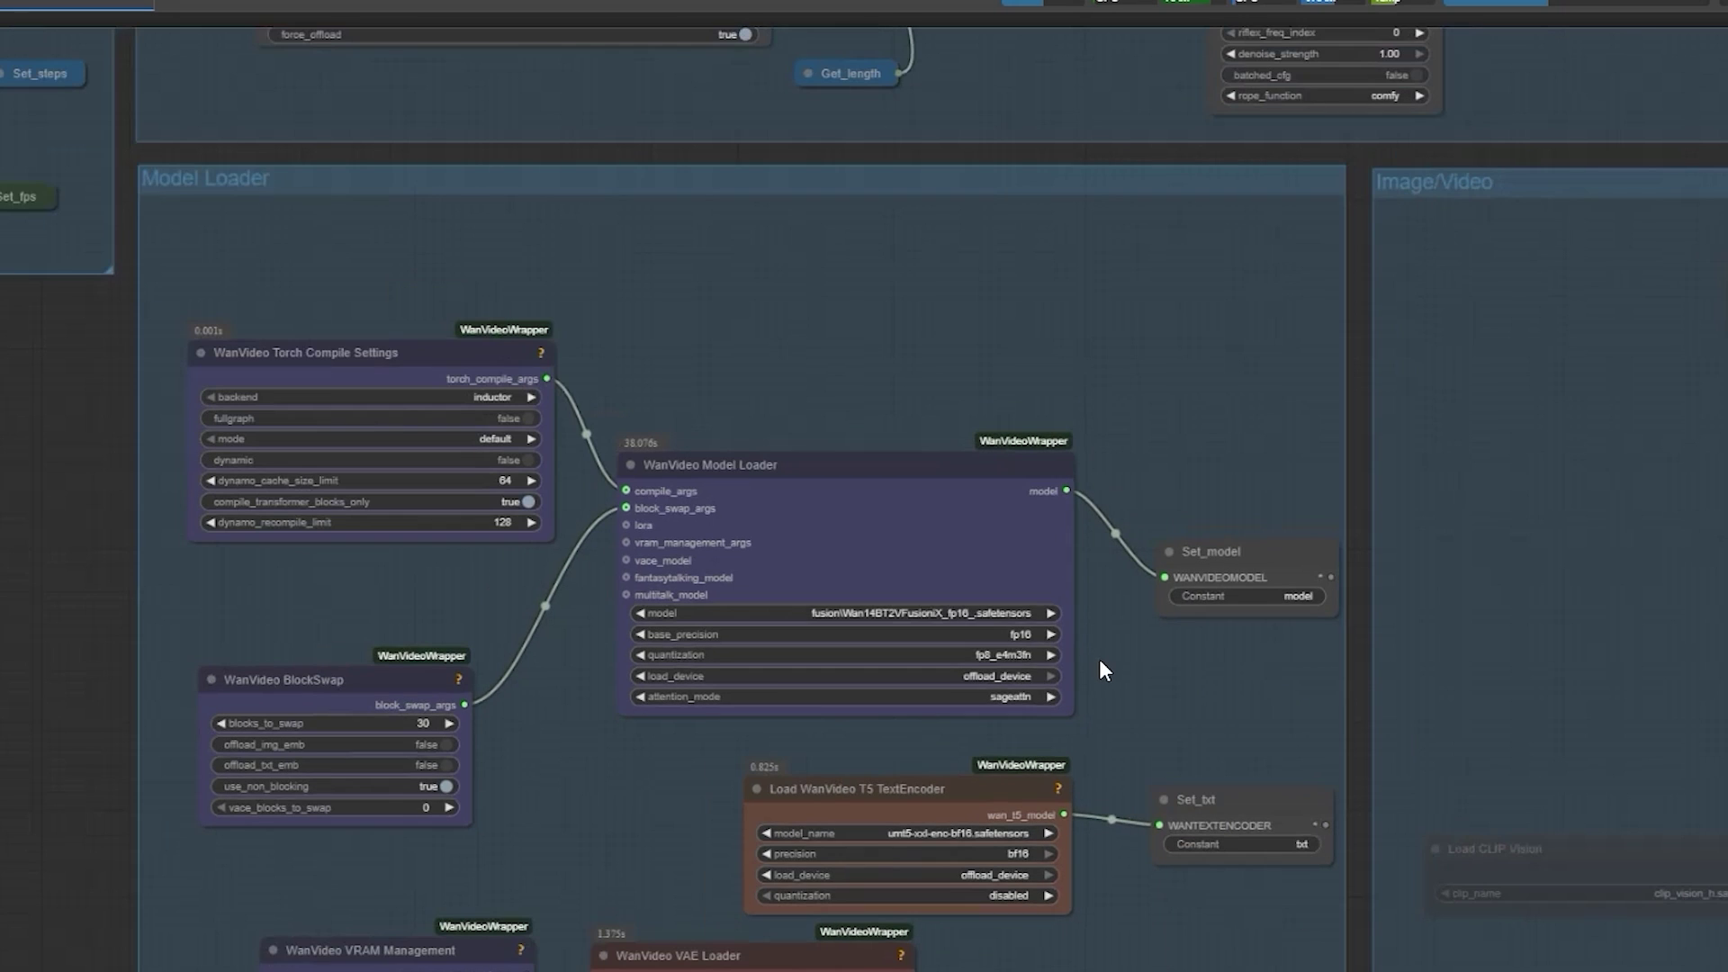
scroll(932, 650, "up", 15)
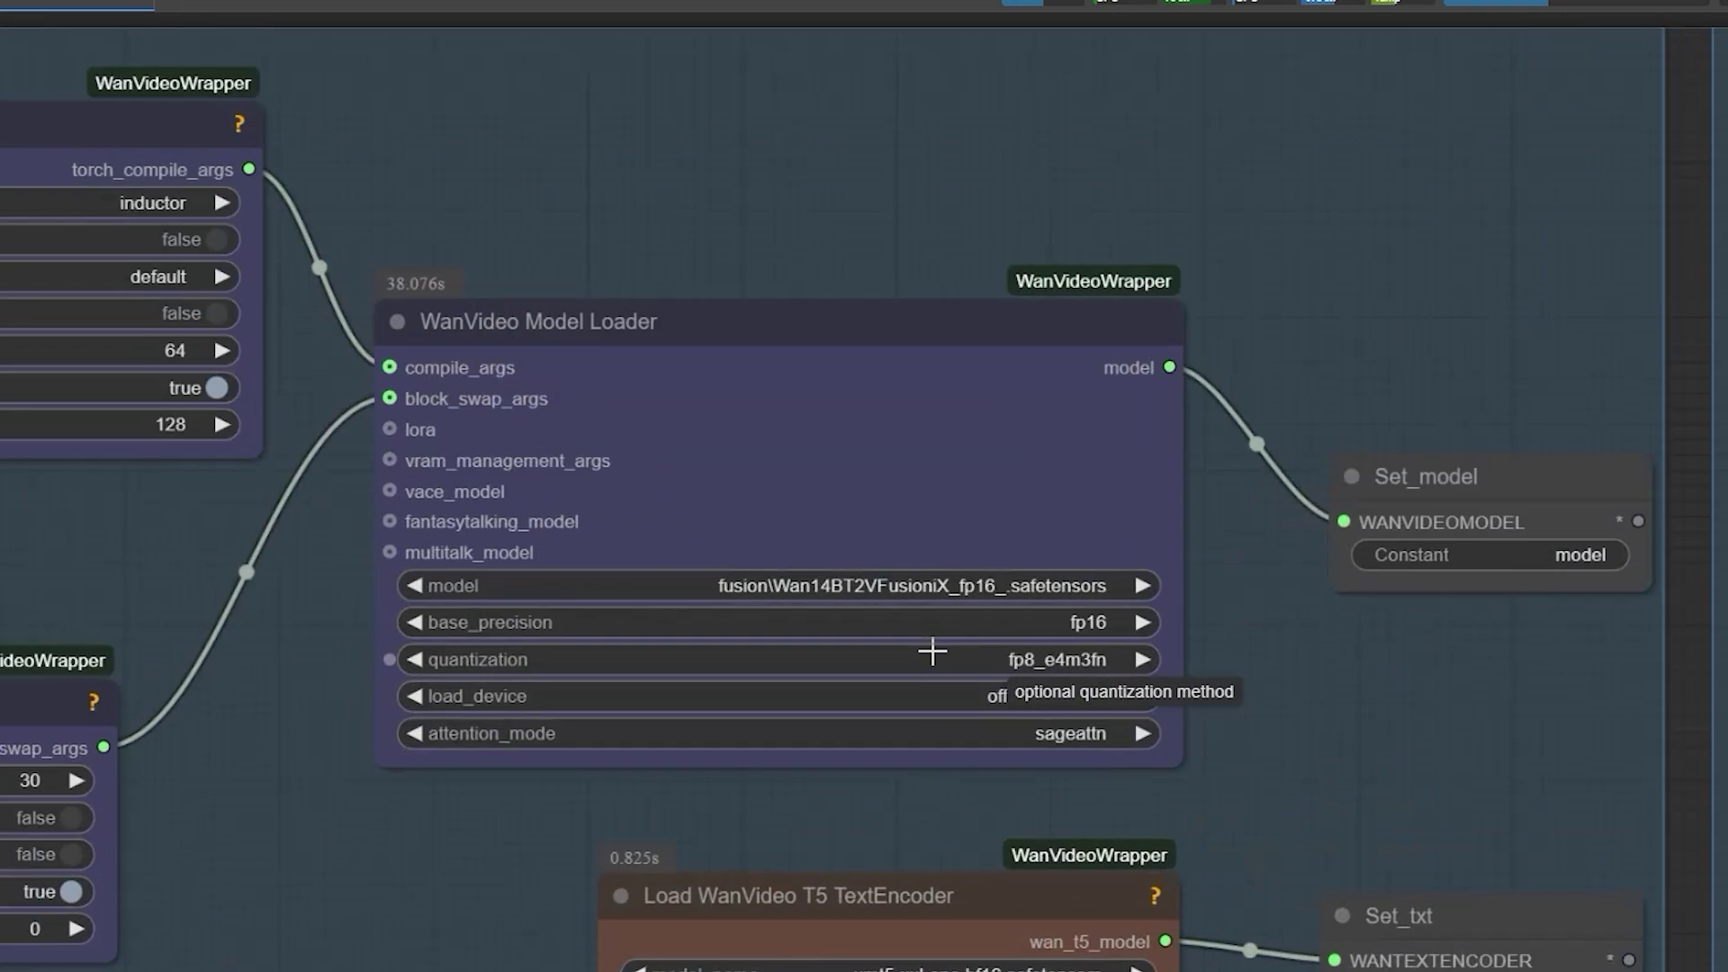
left_click(725, 497)
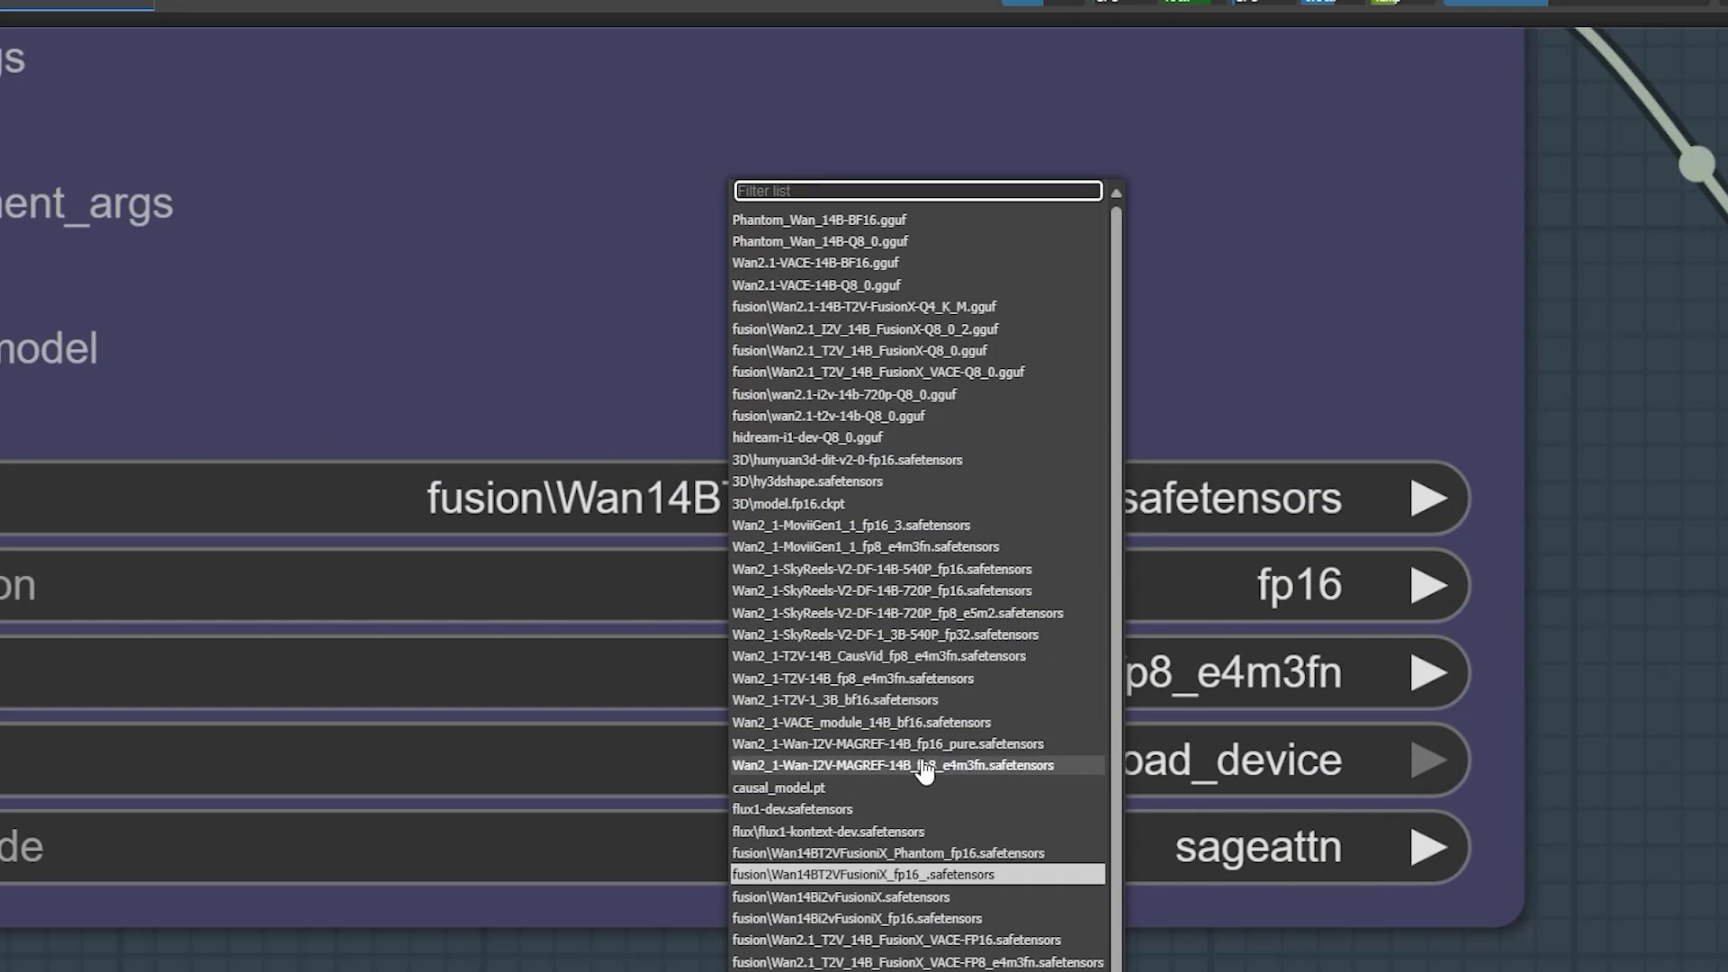
scroll(943, 842, "down", 1)
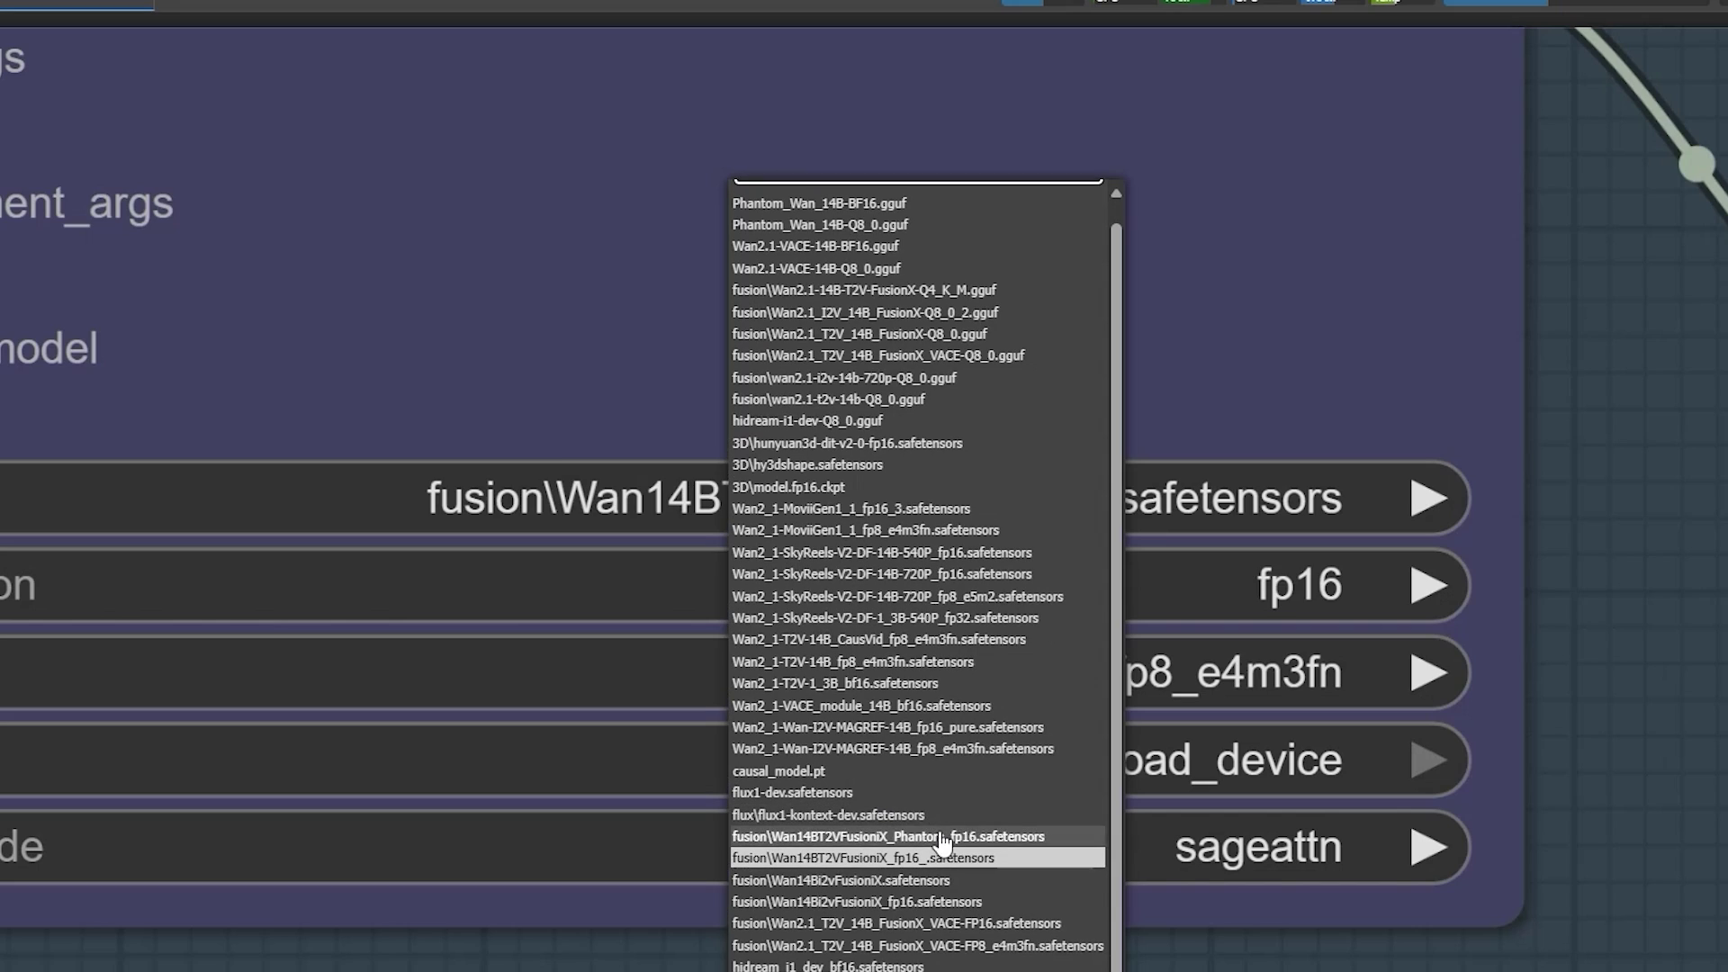
scroll(1189, 876, "down", 5)
scroll(1458, 908, "down", 10)
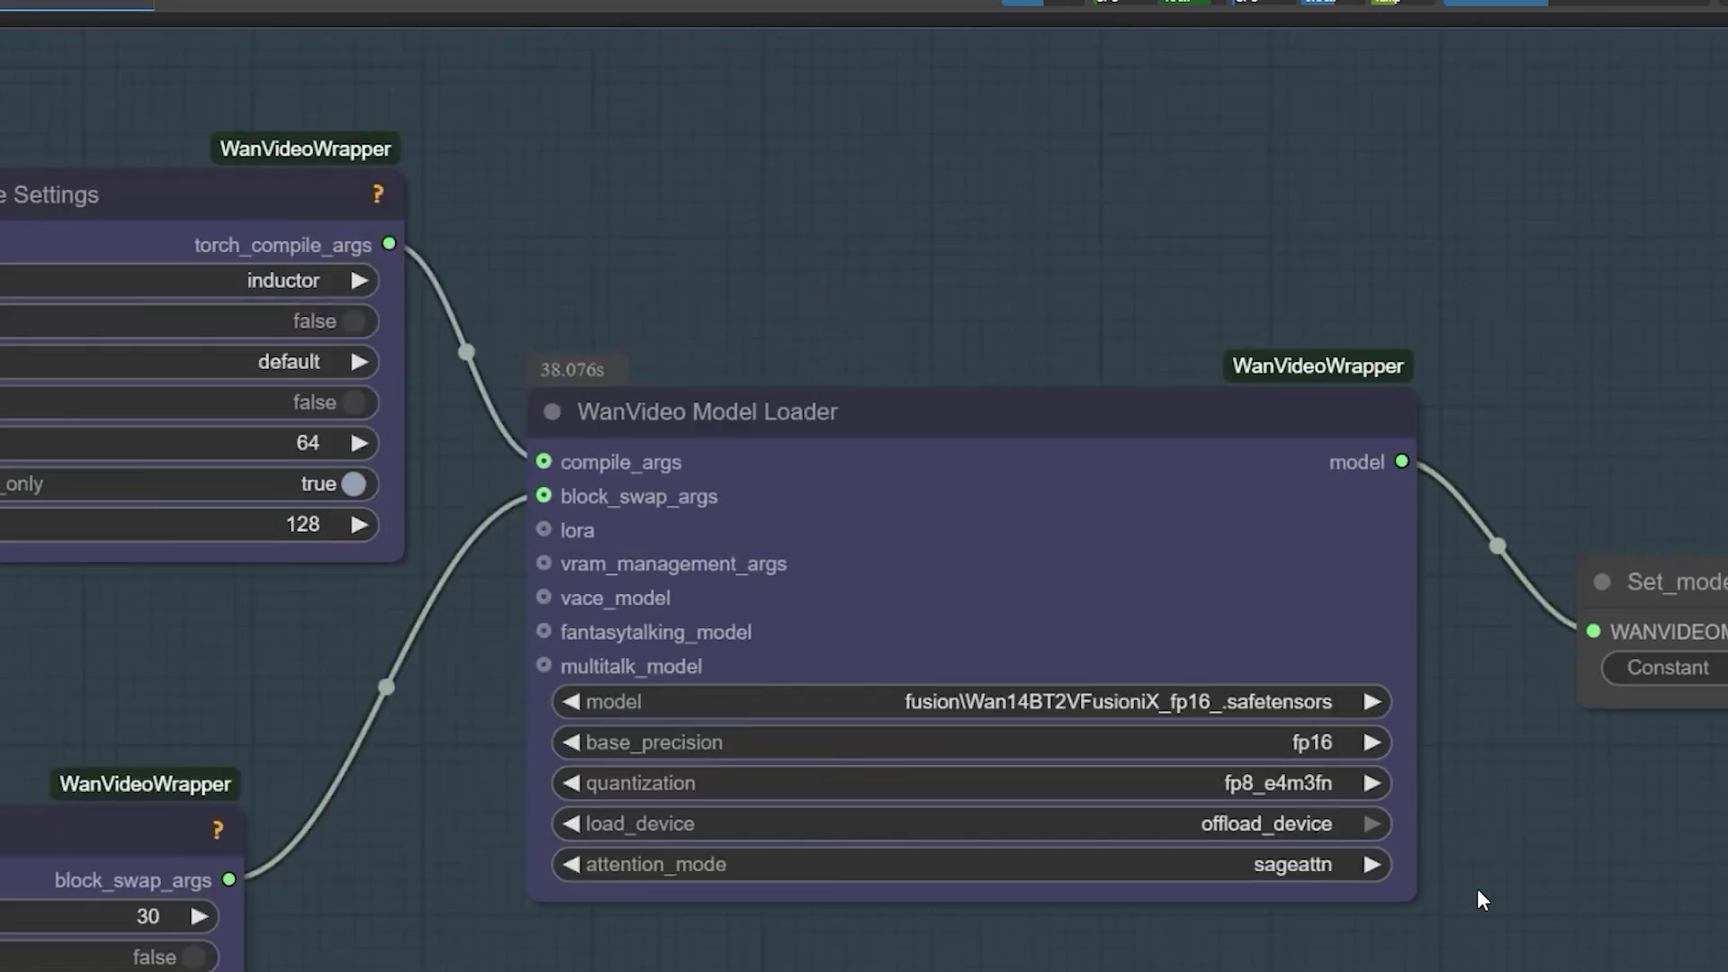
left_click_drag(1708, 594, 462, 601)
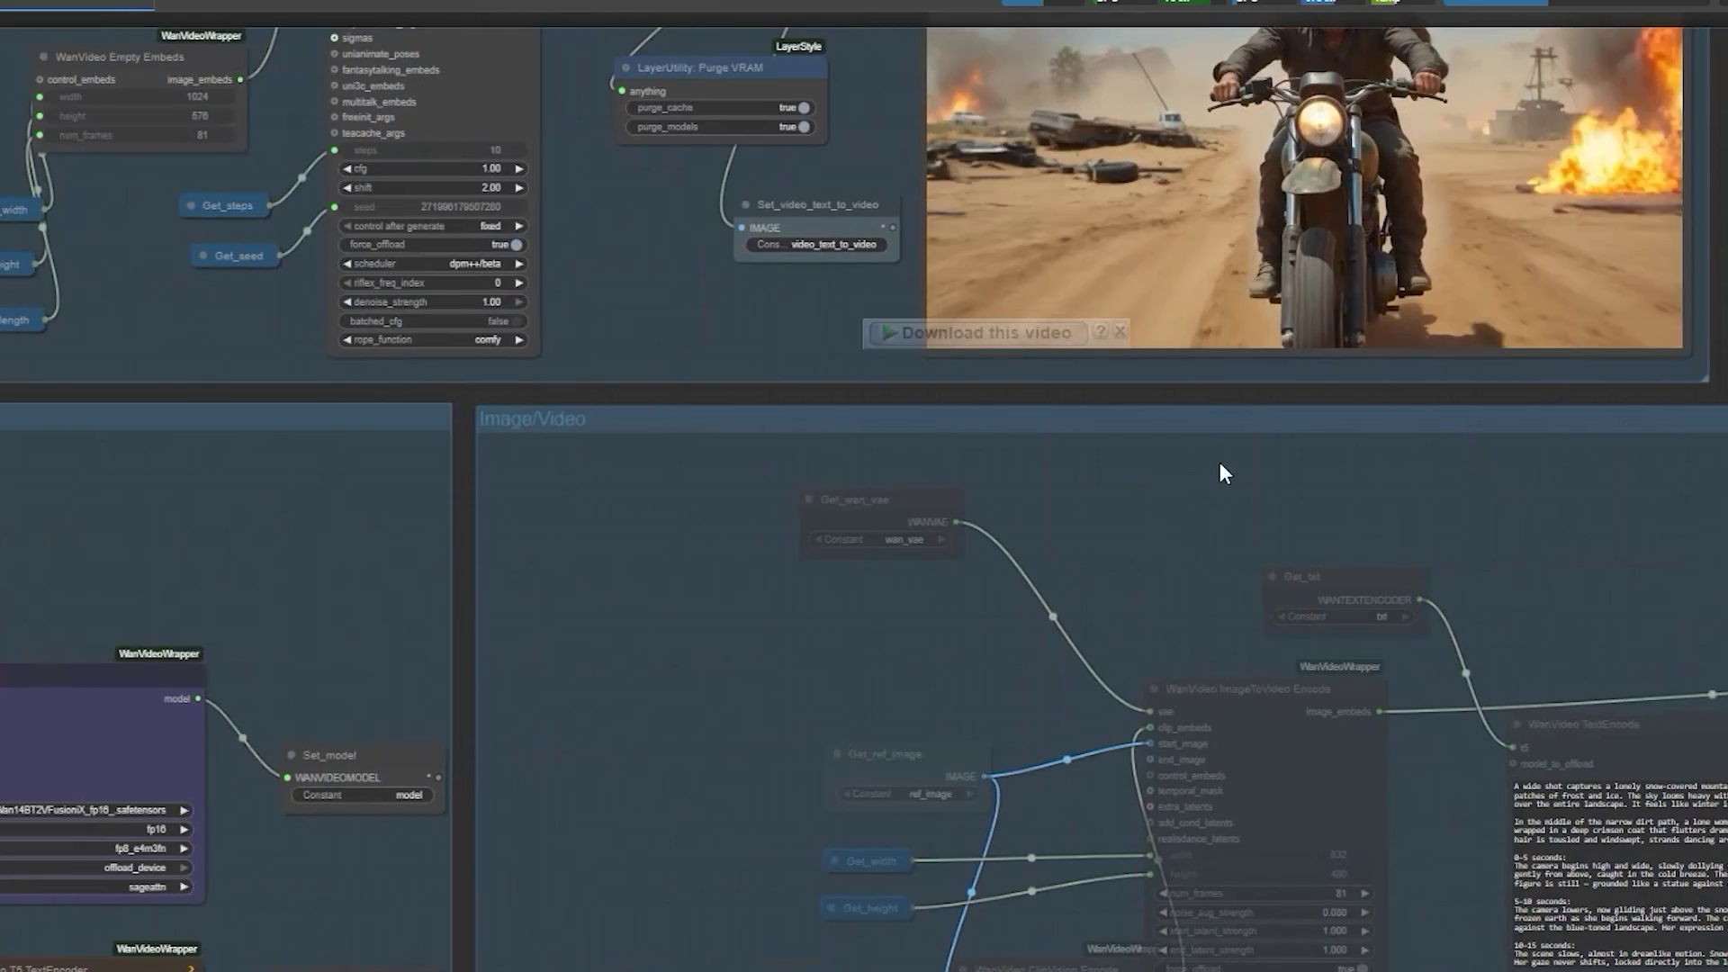
left_click_drag(1435, 403, 173, 668)
scroll(621, 446, "up", 13)
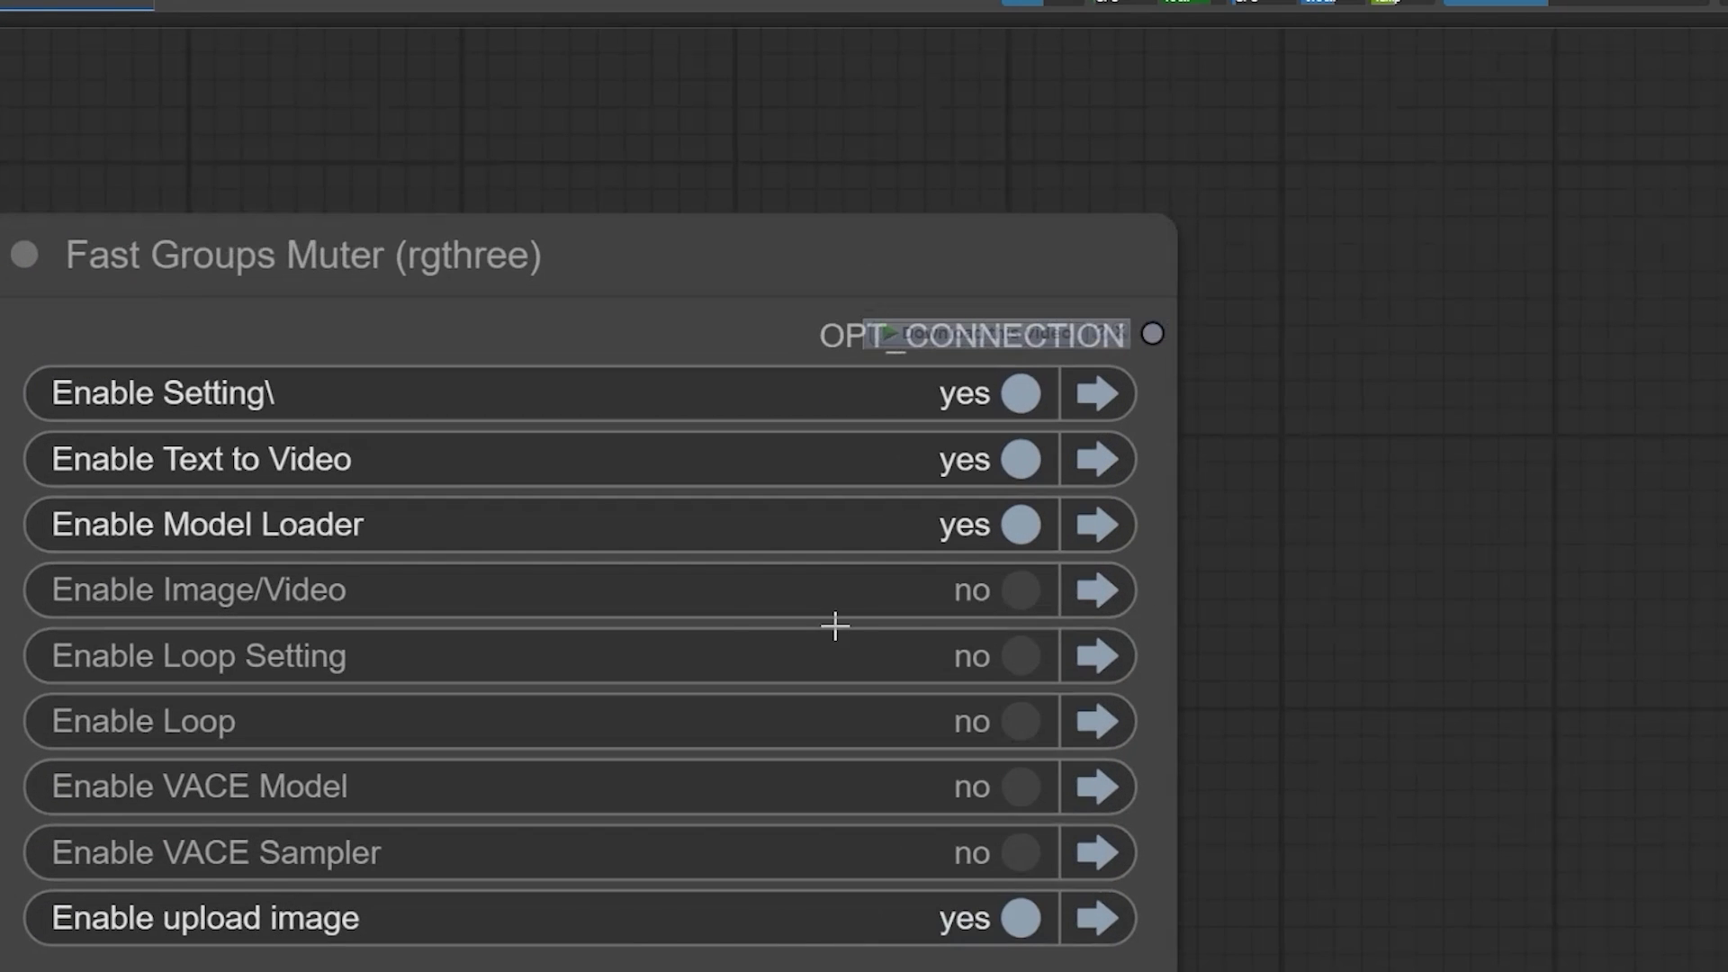
left_click(1012, 590)
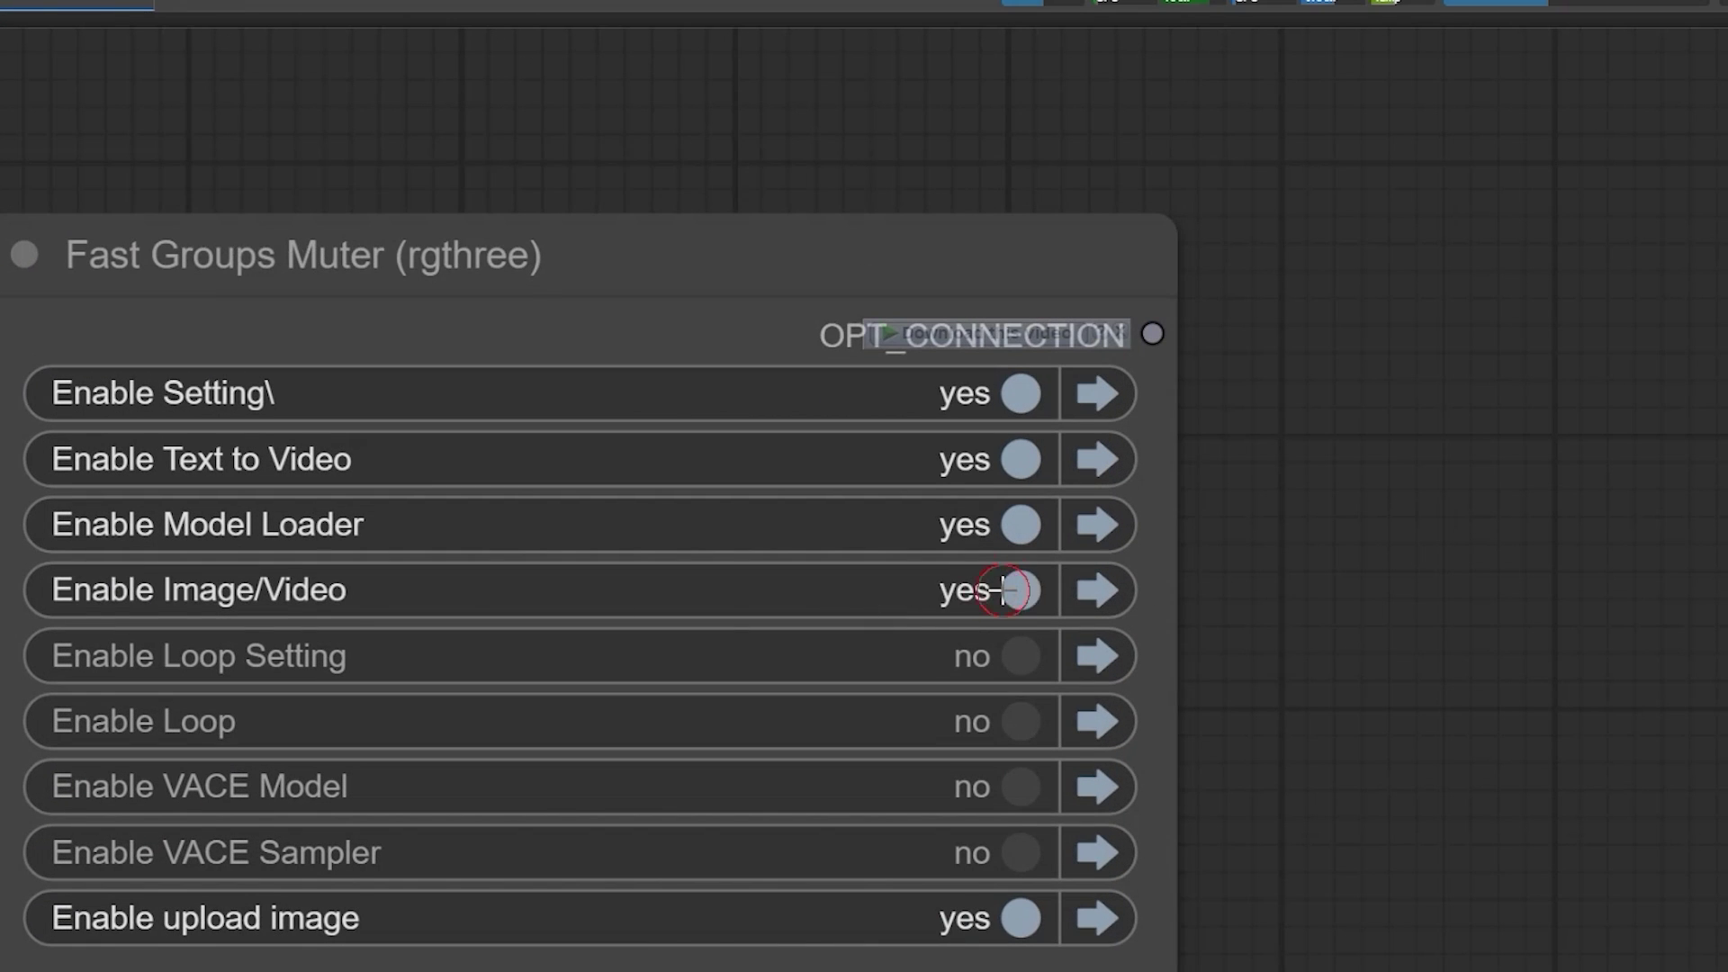
left_click(968, 418)
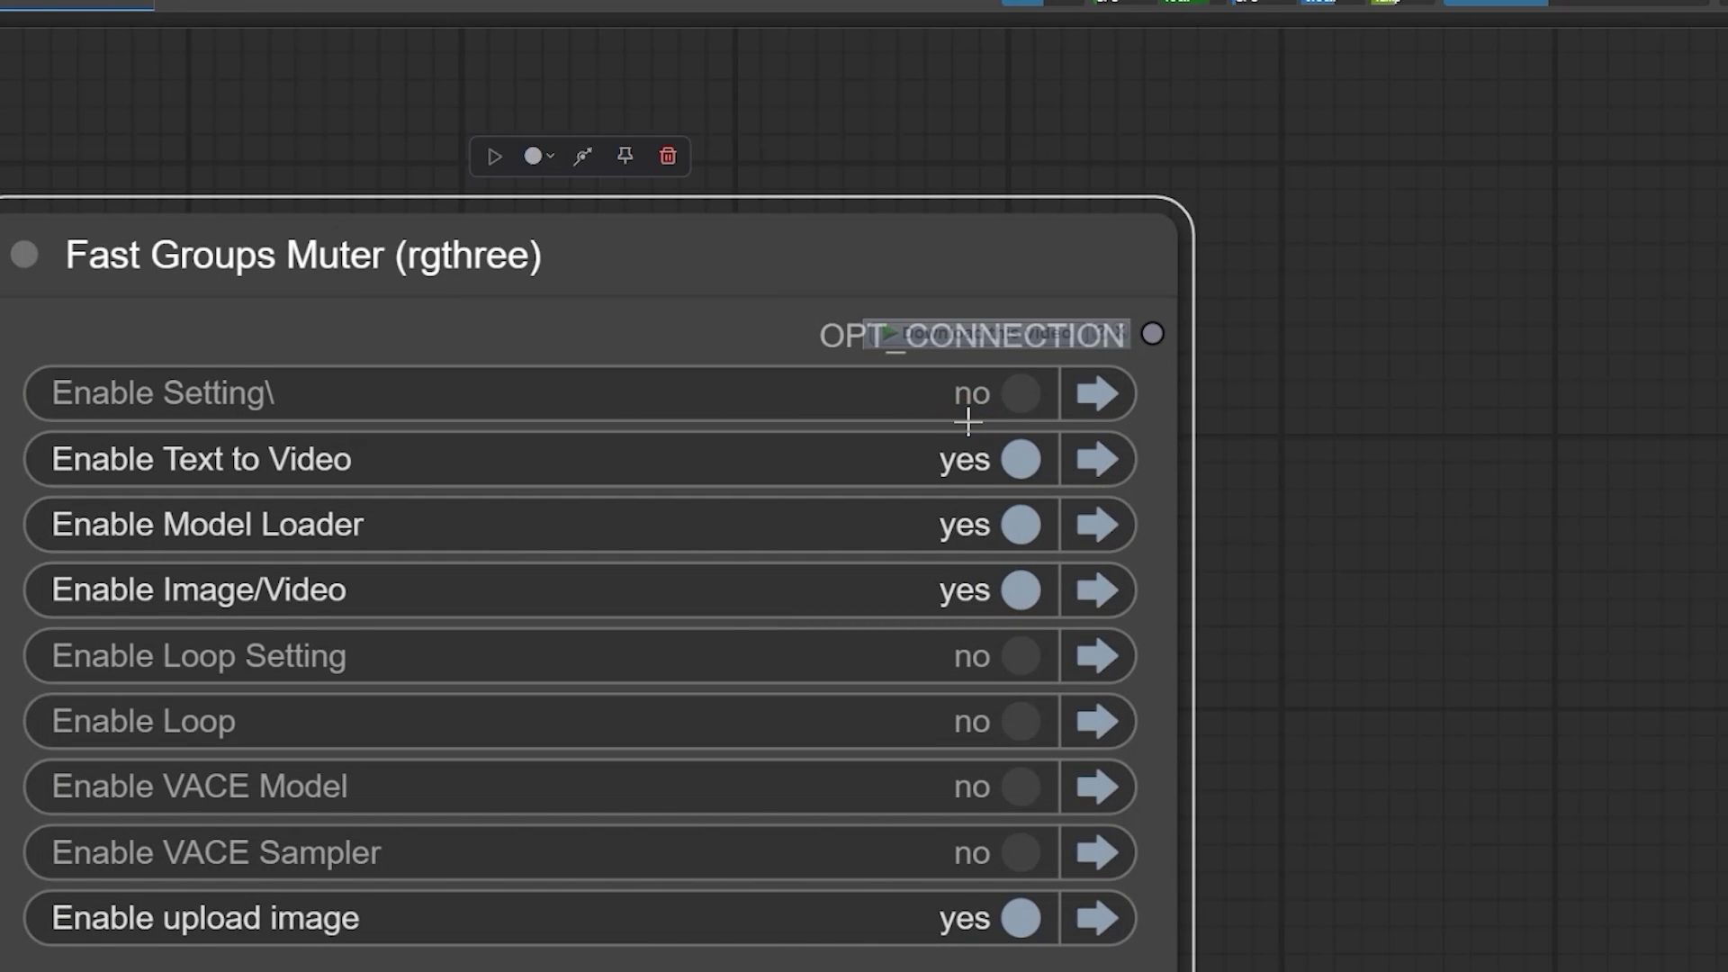
left_click(966, 419)
left_click(967, 464)
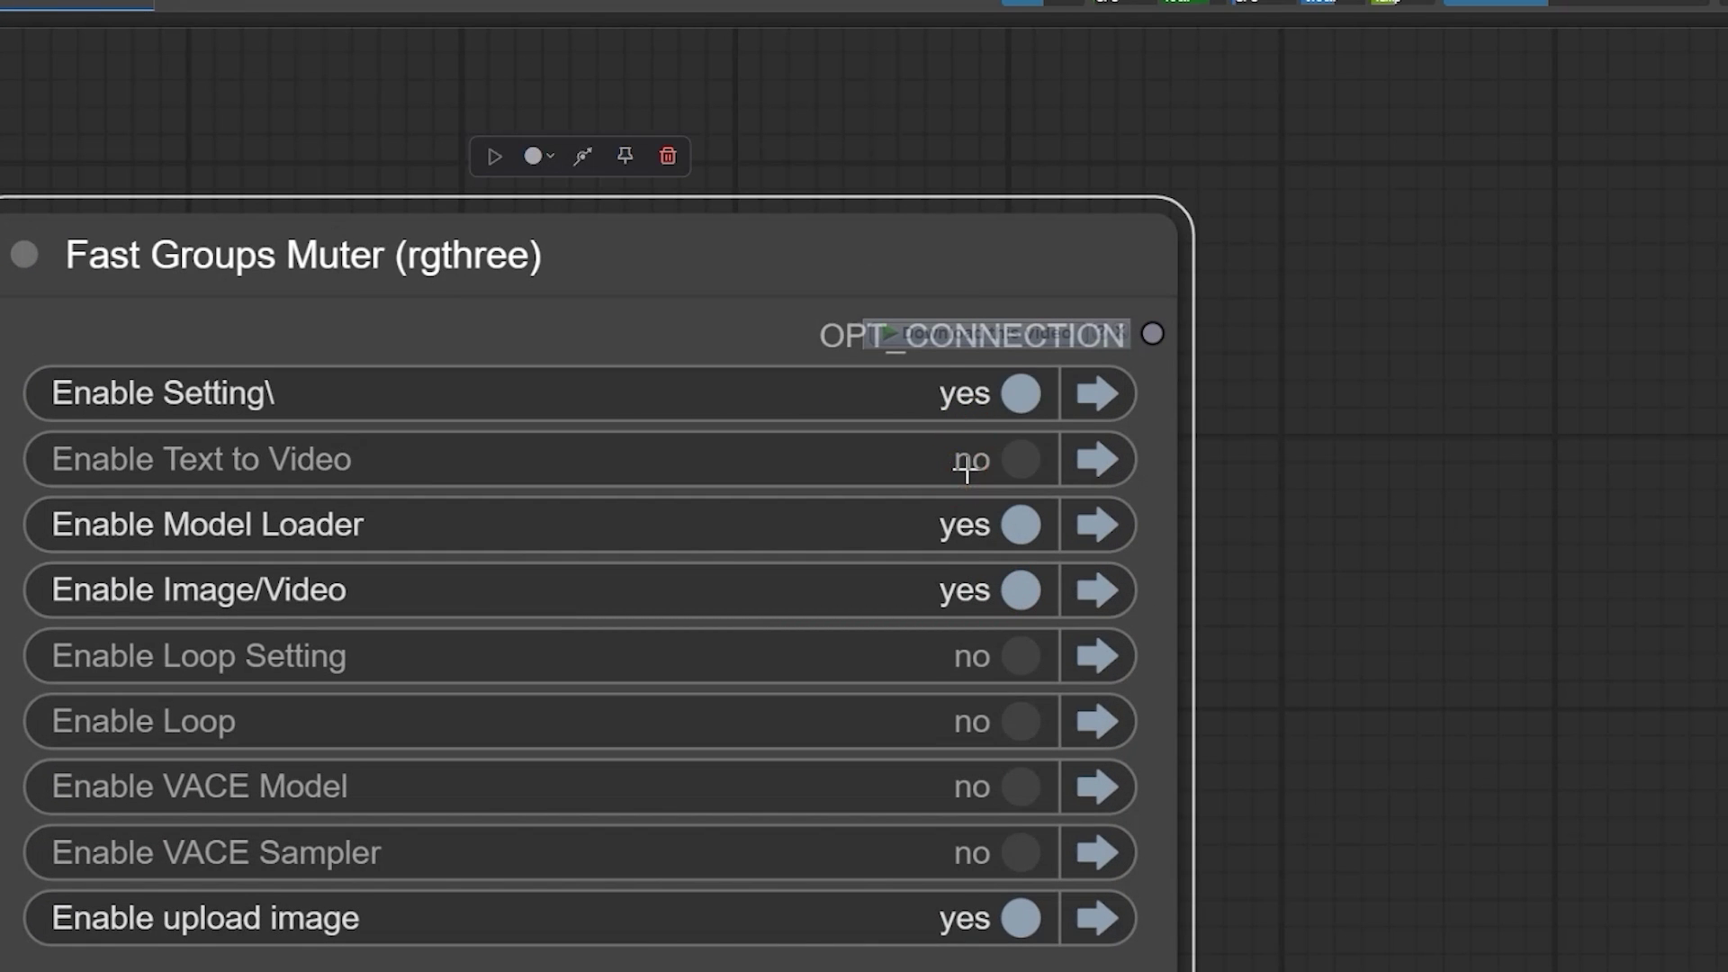
left_click(981, 468)
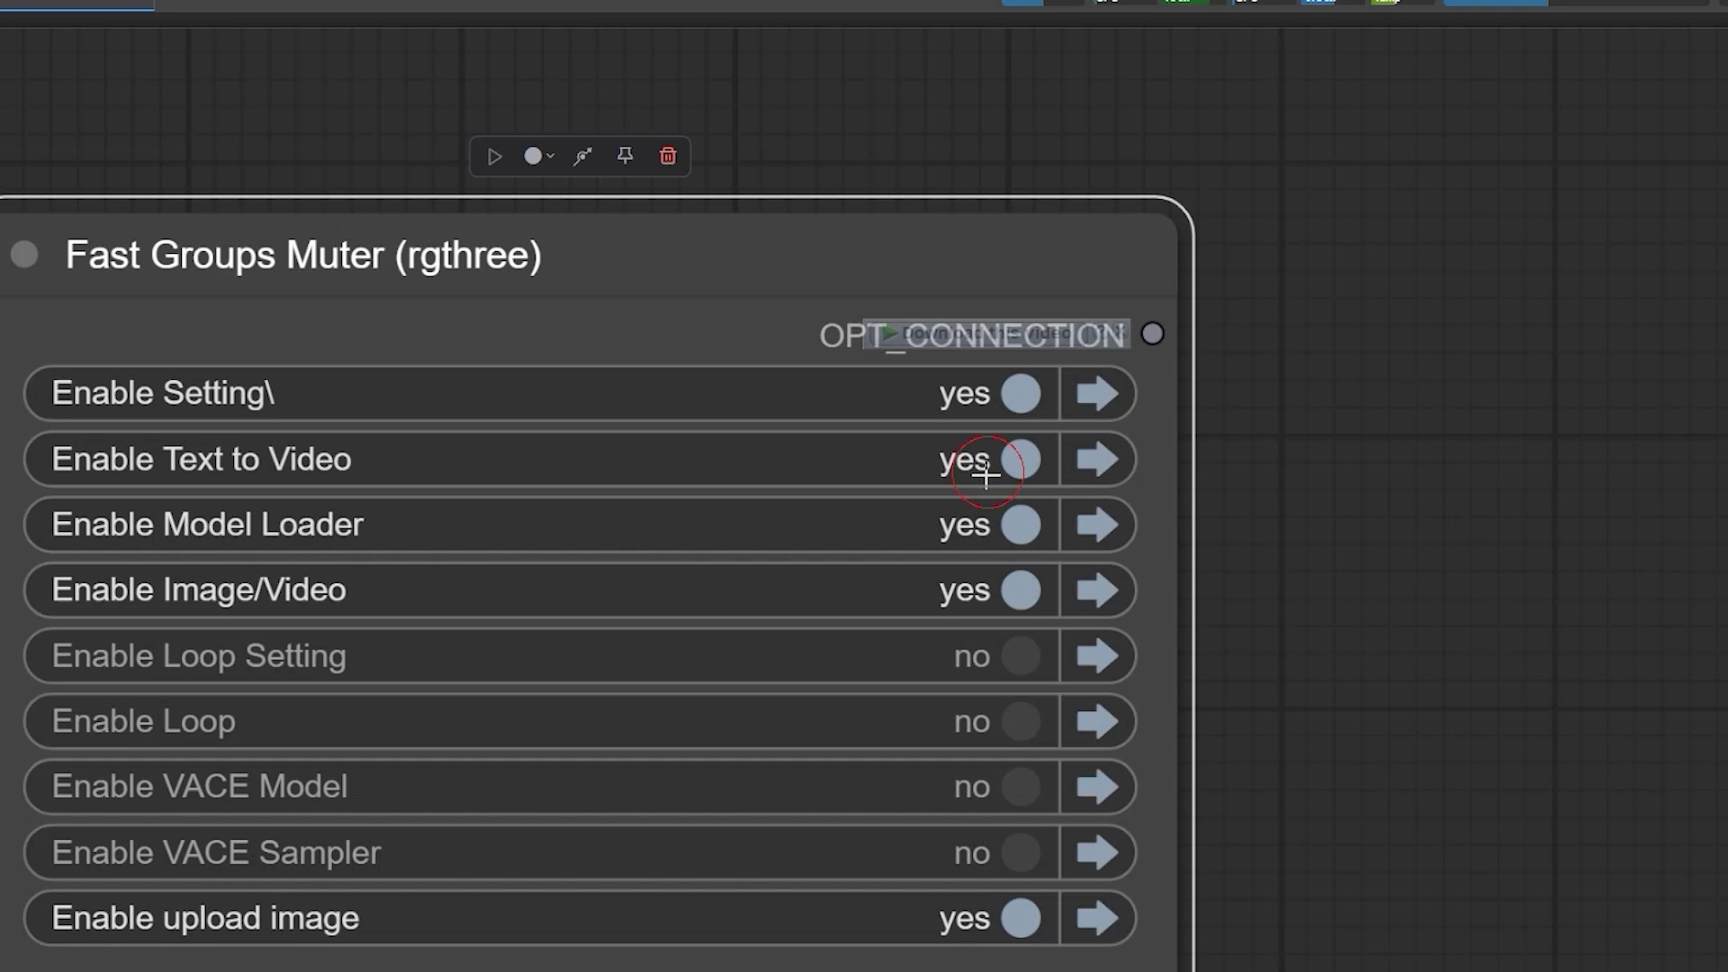
left_click(974, 594)
- Pan over to view the motorcycle video preview in Video Combine
scroll(784, 721, "down", 5)
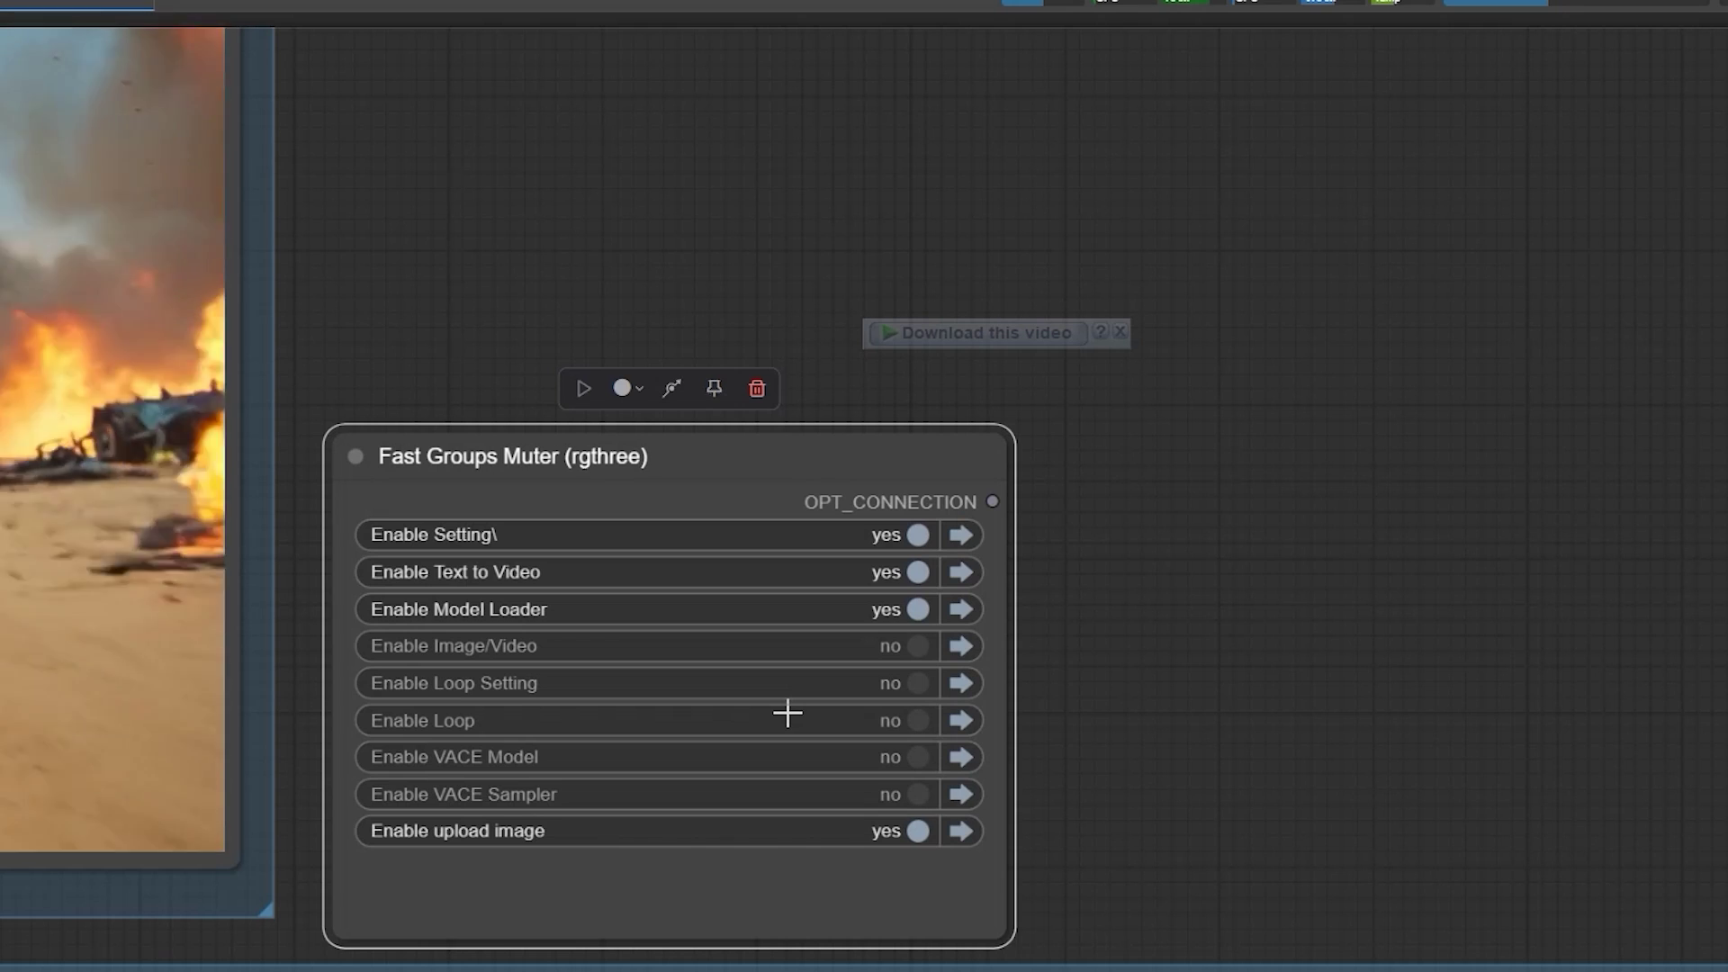
scroll(788, 712, "down", 10)
scroll(630, 679, "up", 5)
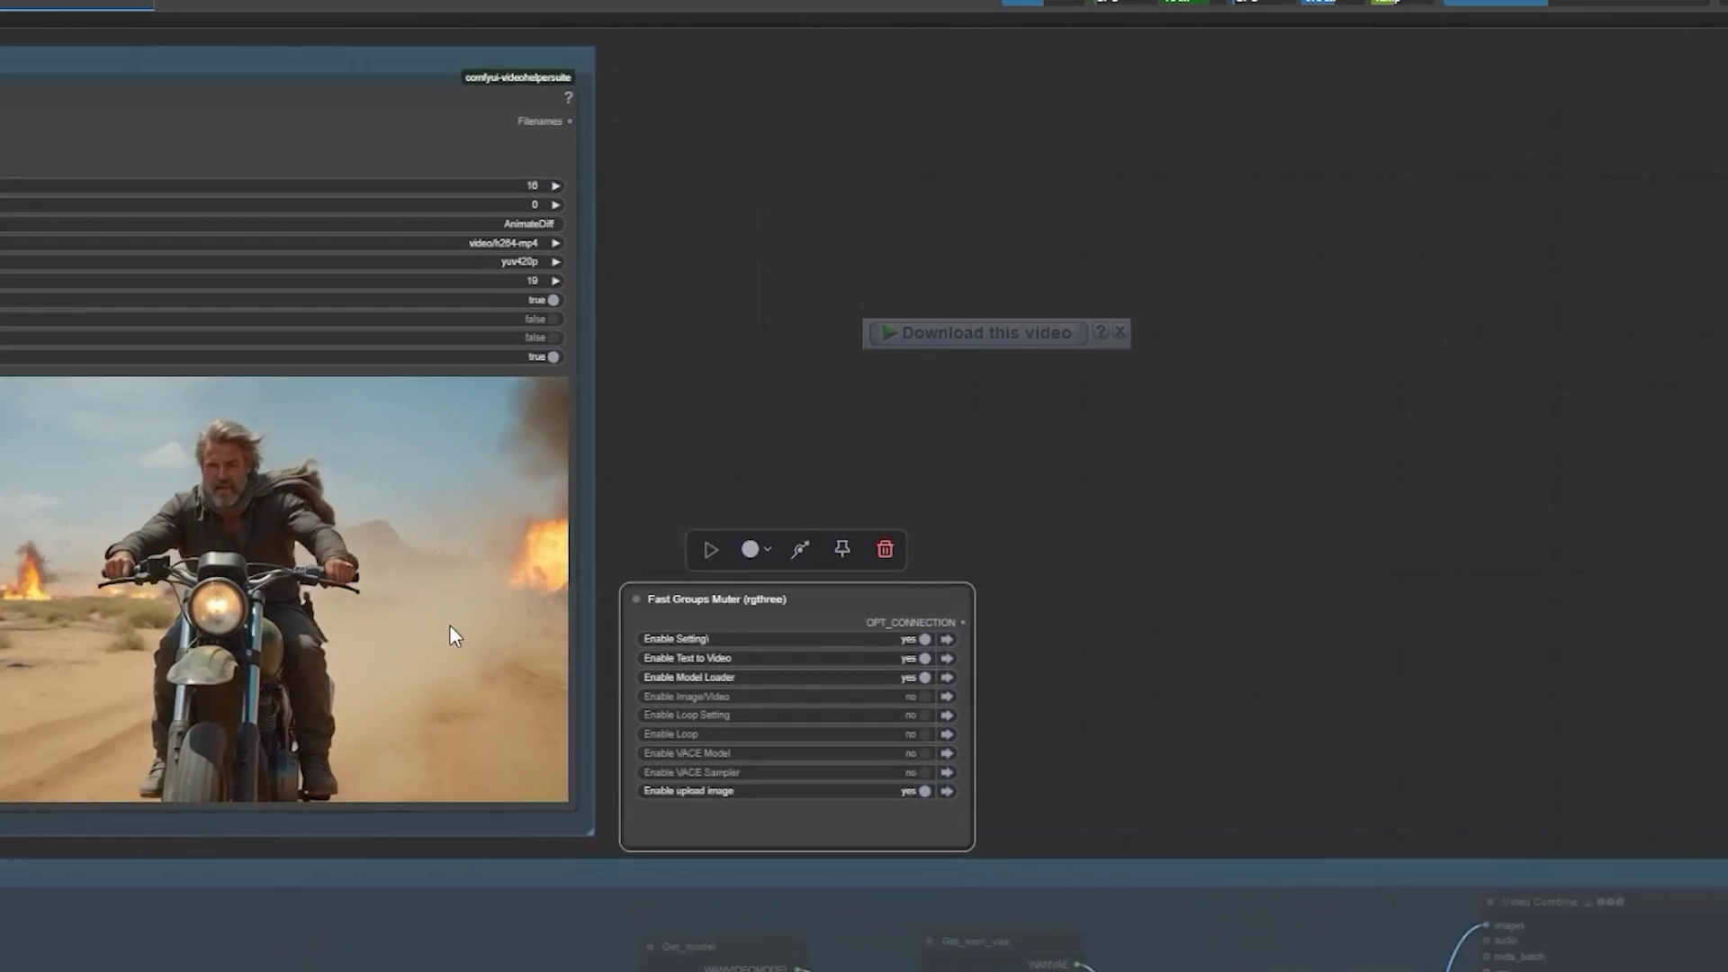
left_click_drag(791, 544, 1203, 538)
left_click_drag(871, 475, 1727, 550)
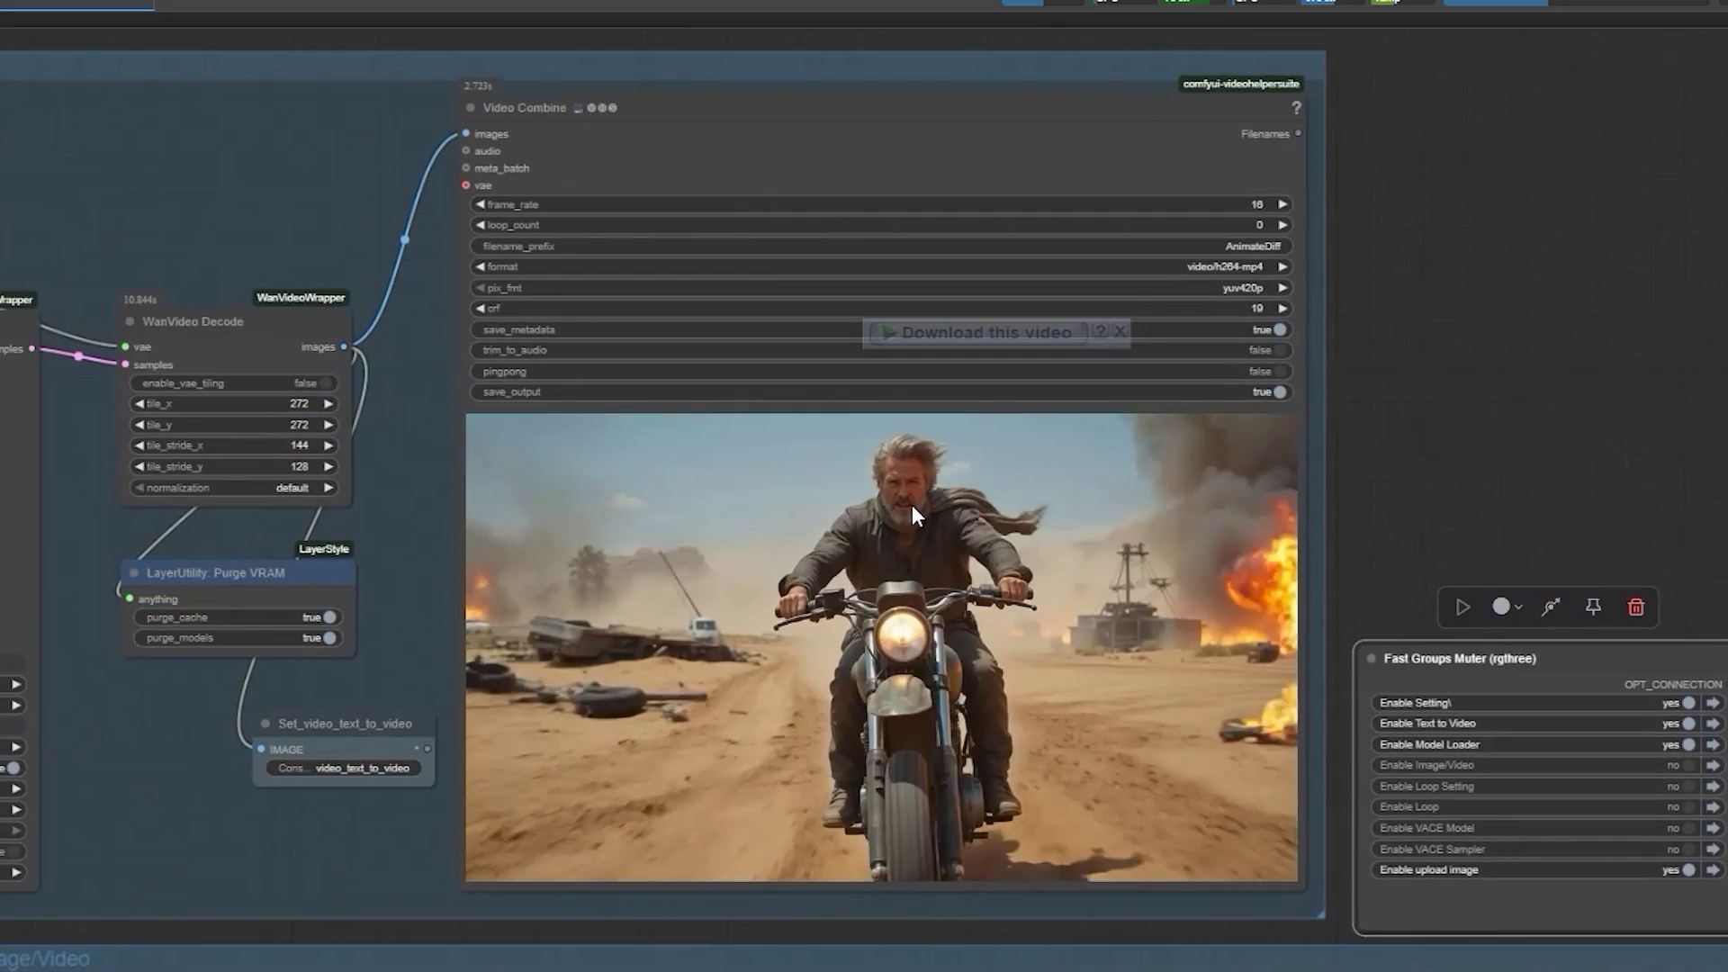
scroll(860, 543, "down", 2)
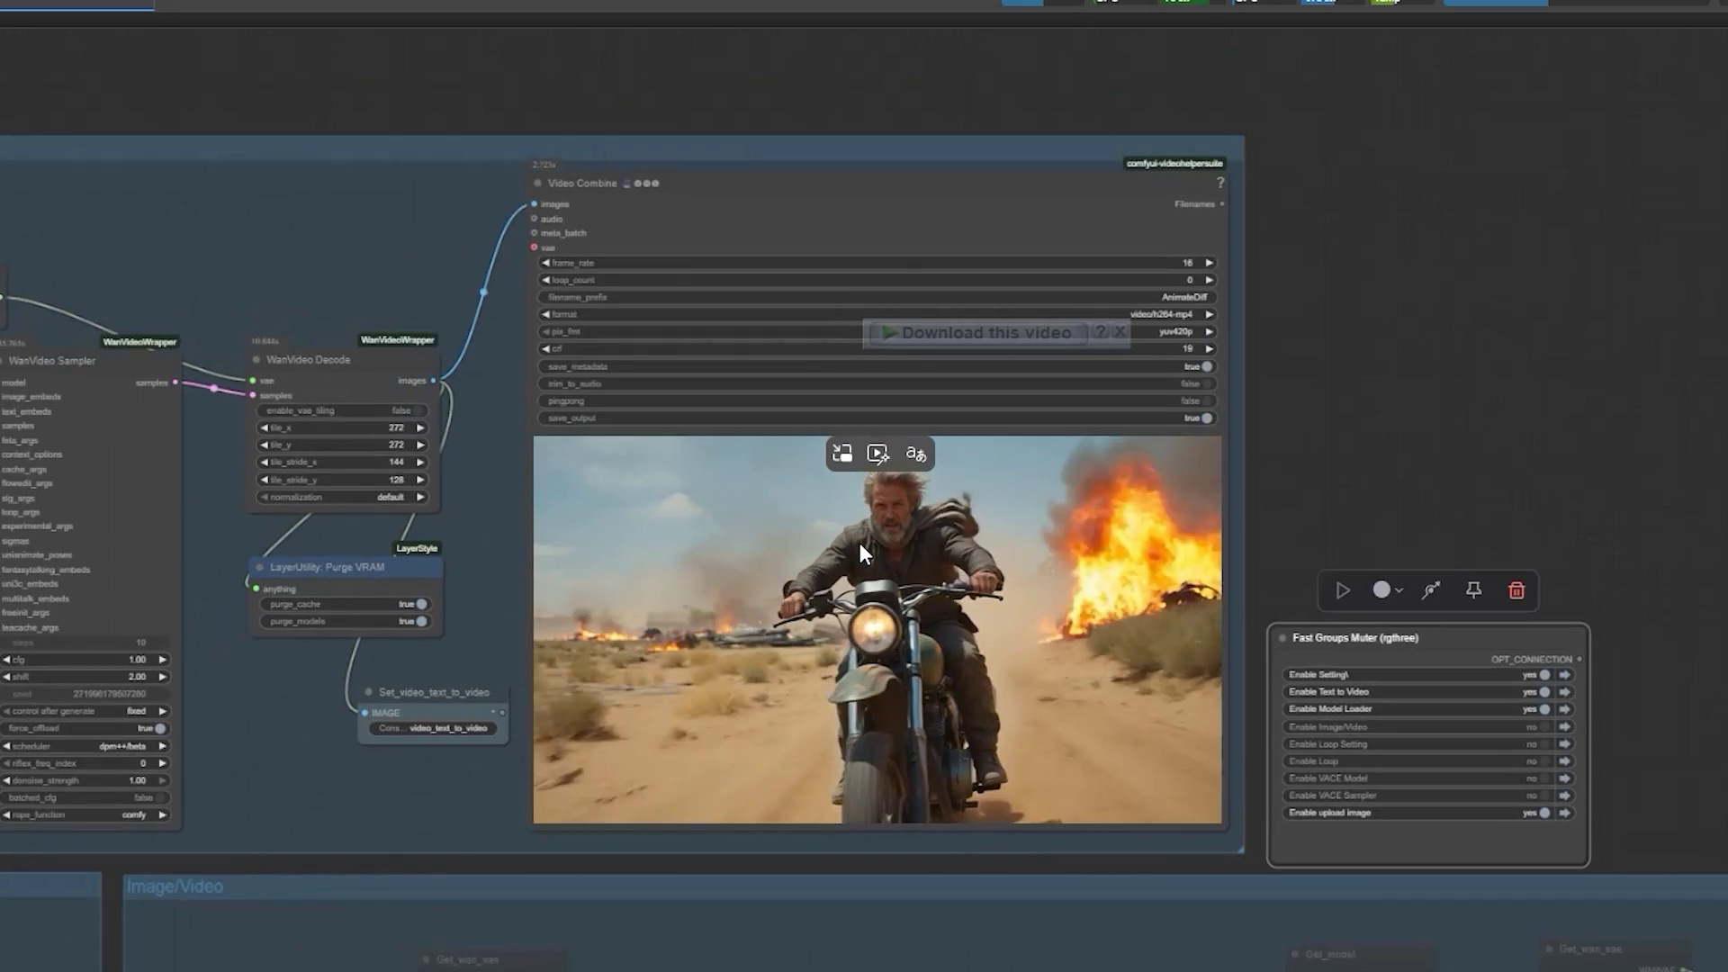
- Set Enable Loop Setting, Loop, VACE Model and VACE Sampler to yes in Fast Groups Muter
left_click_drag(1342, 552, 828, 425)
scroll(946, 597, "up", 5)
scroll(1044, 663, "up", 7)
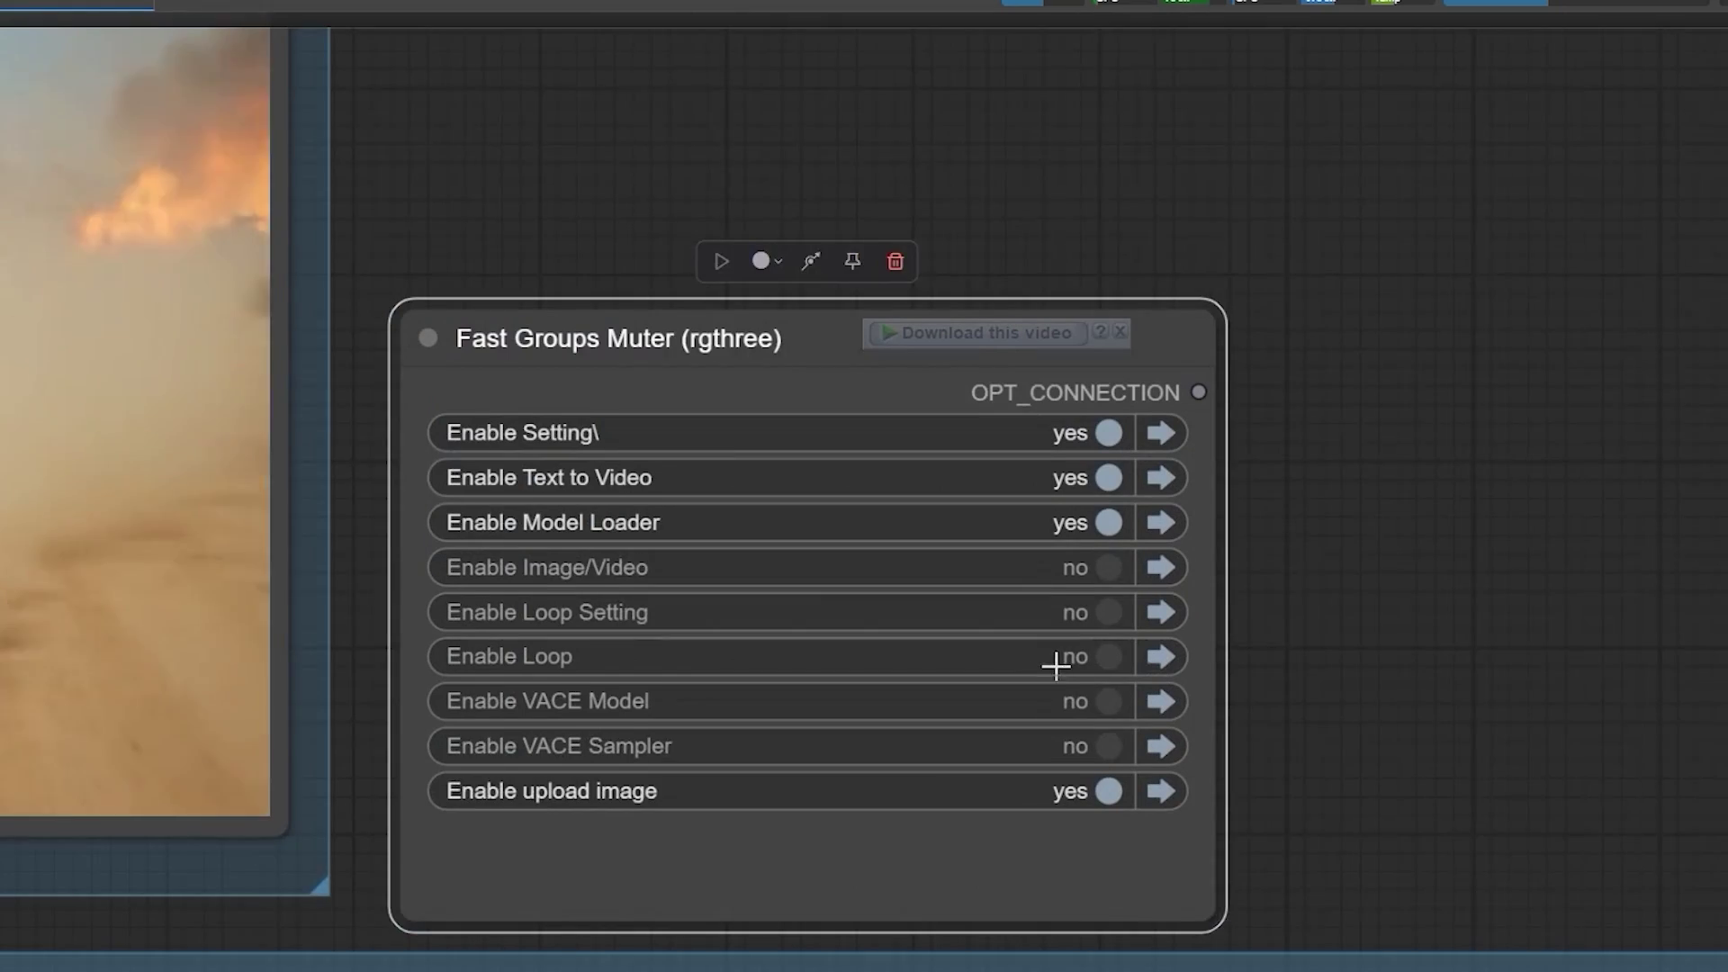
left_click(1092, 601)
left_click(1098, 654)
left_click(1102, 710)
left_click(1103, 758)
scroll(903, 618, "down", 3)
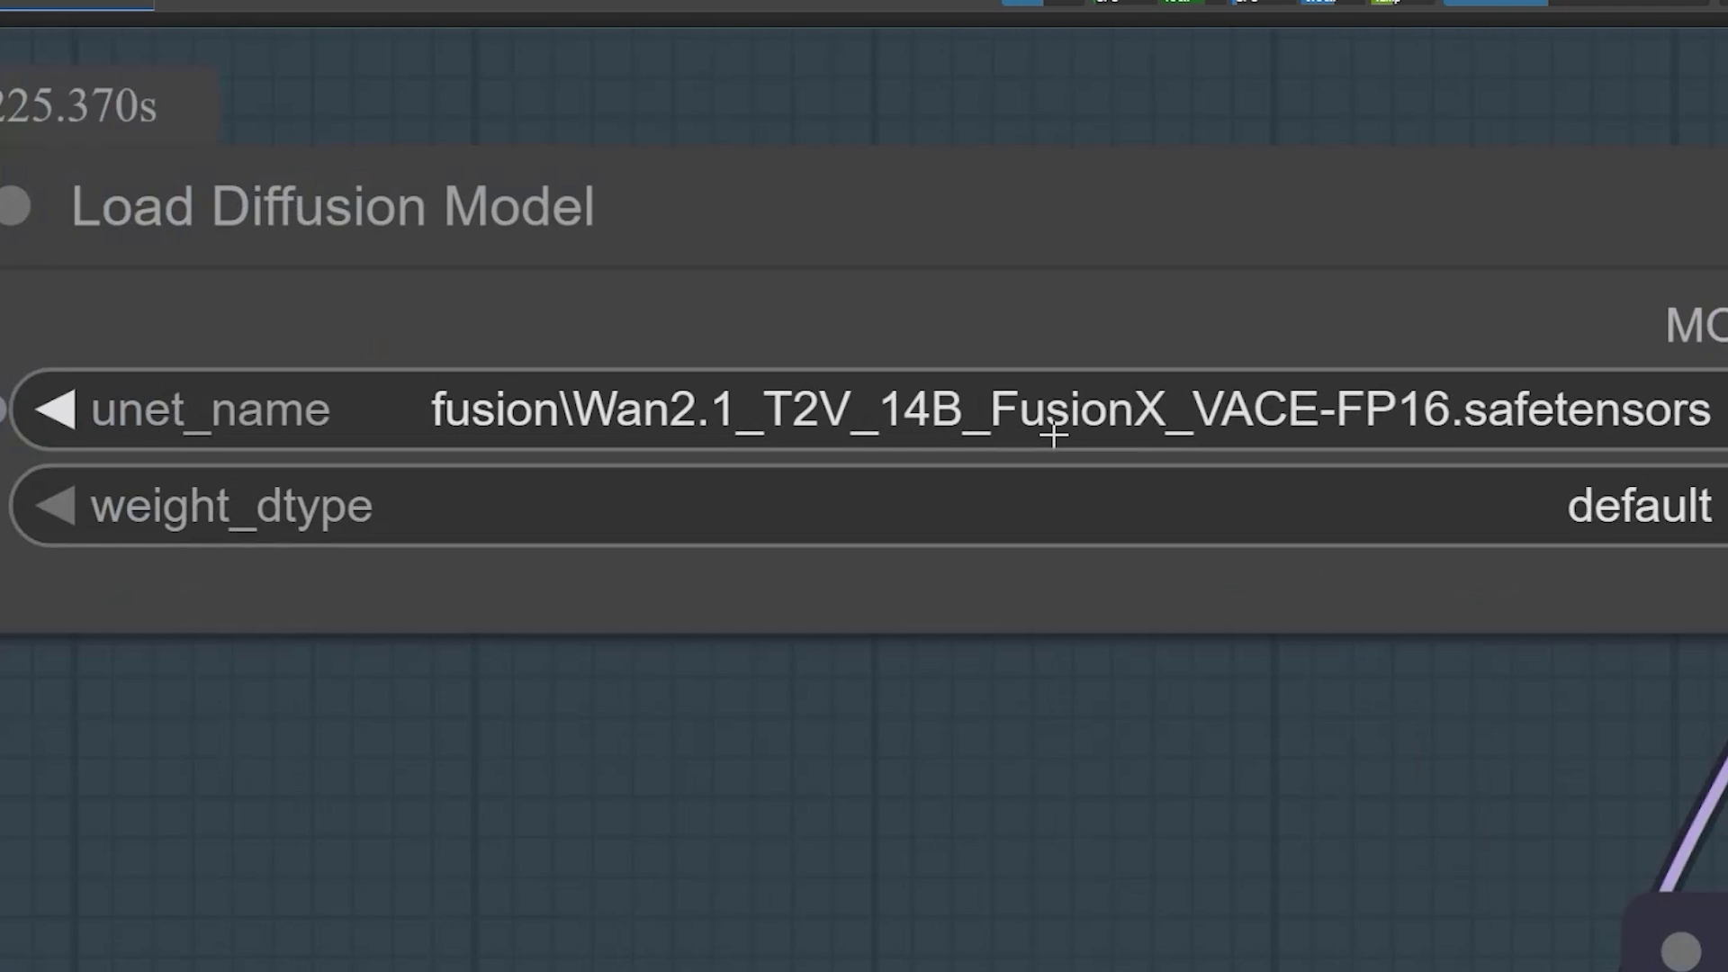
scroll(1053, 435, "up", 1)
scroll(1053, 435, "down", 4)
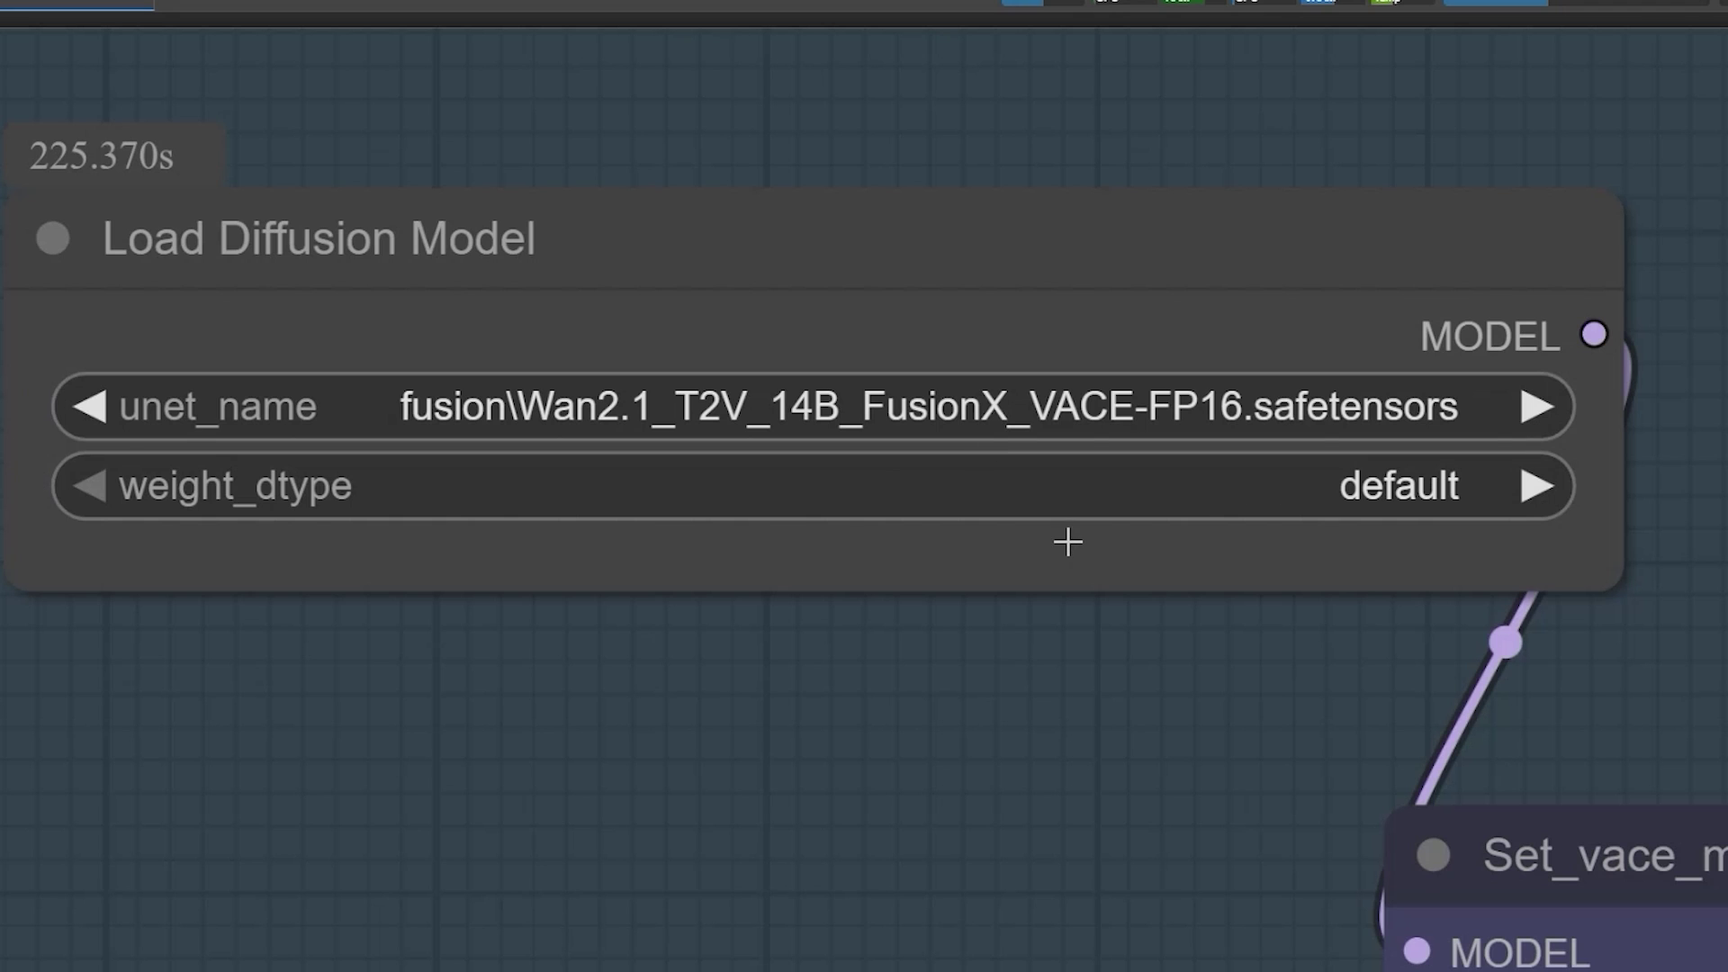
scroll(1068, 541, "down", 10)
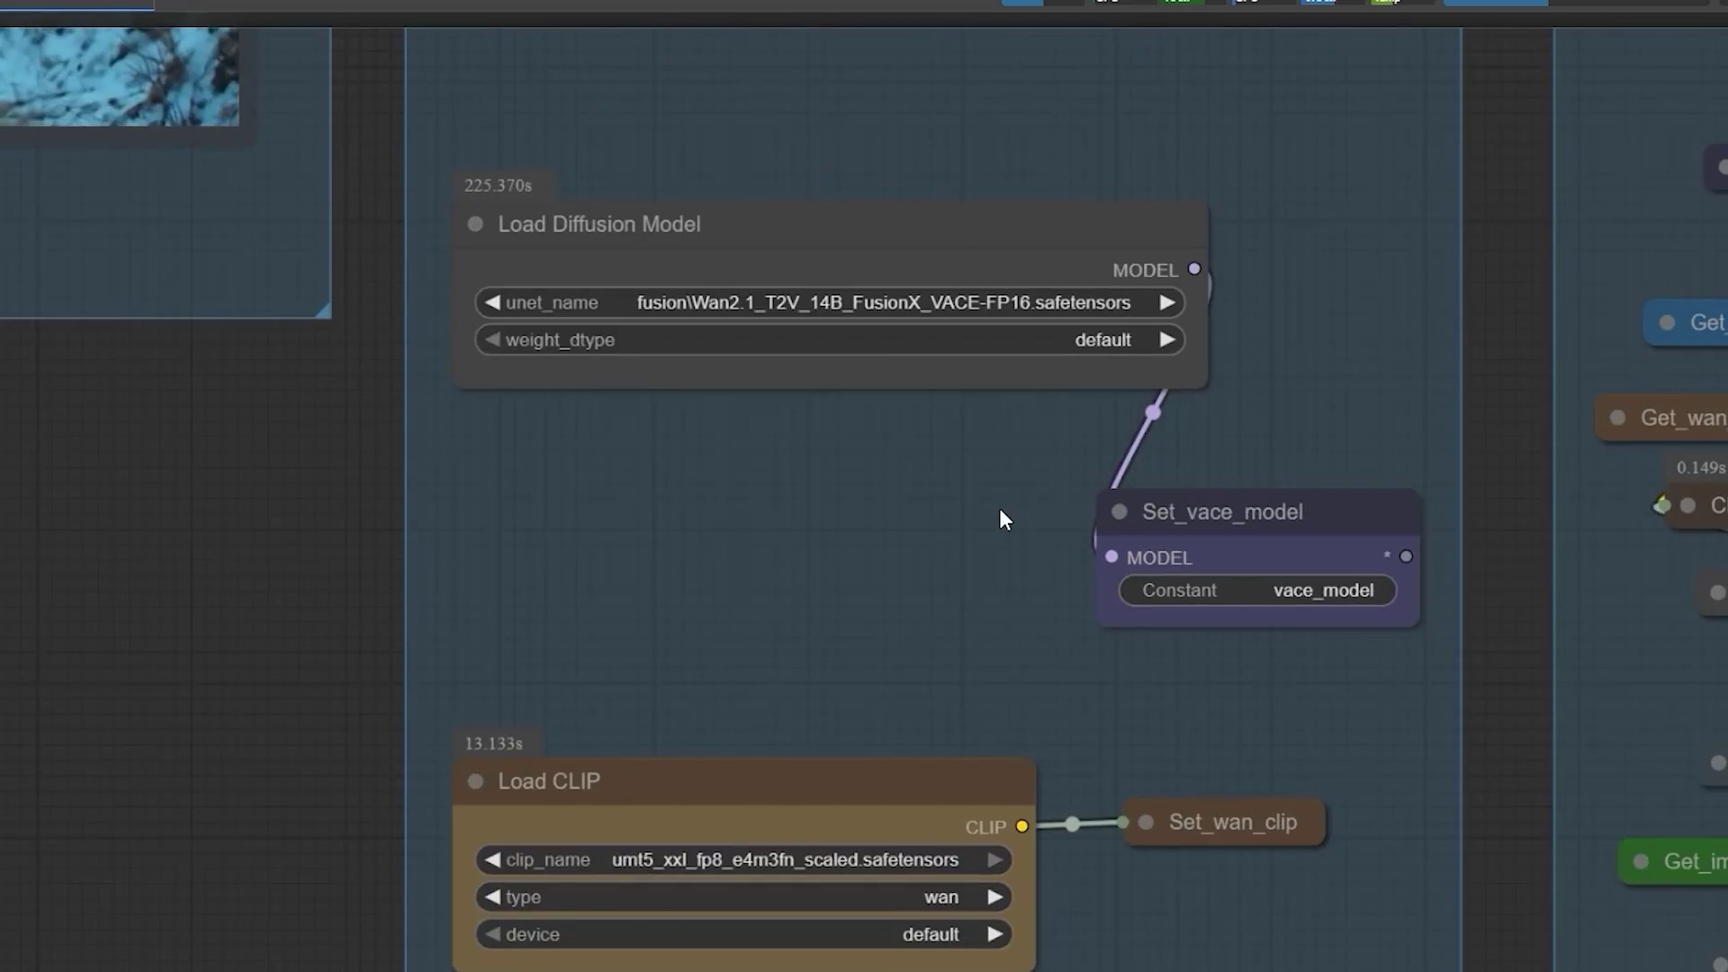
scroll(936, 540, "down", 3)
scroll(792, 589, "down", 3)
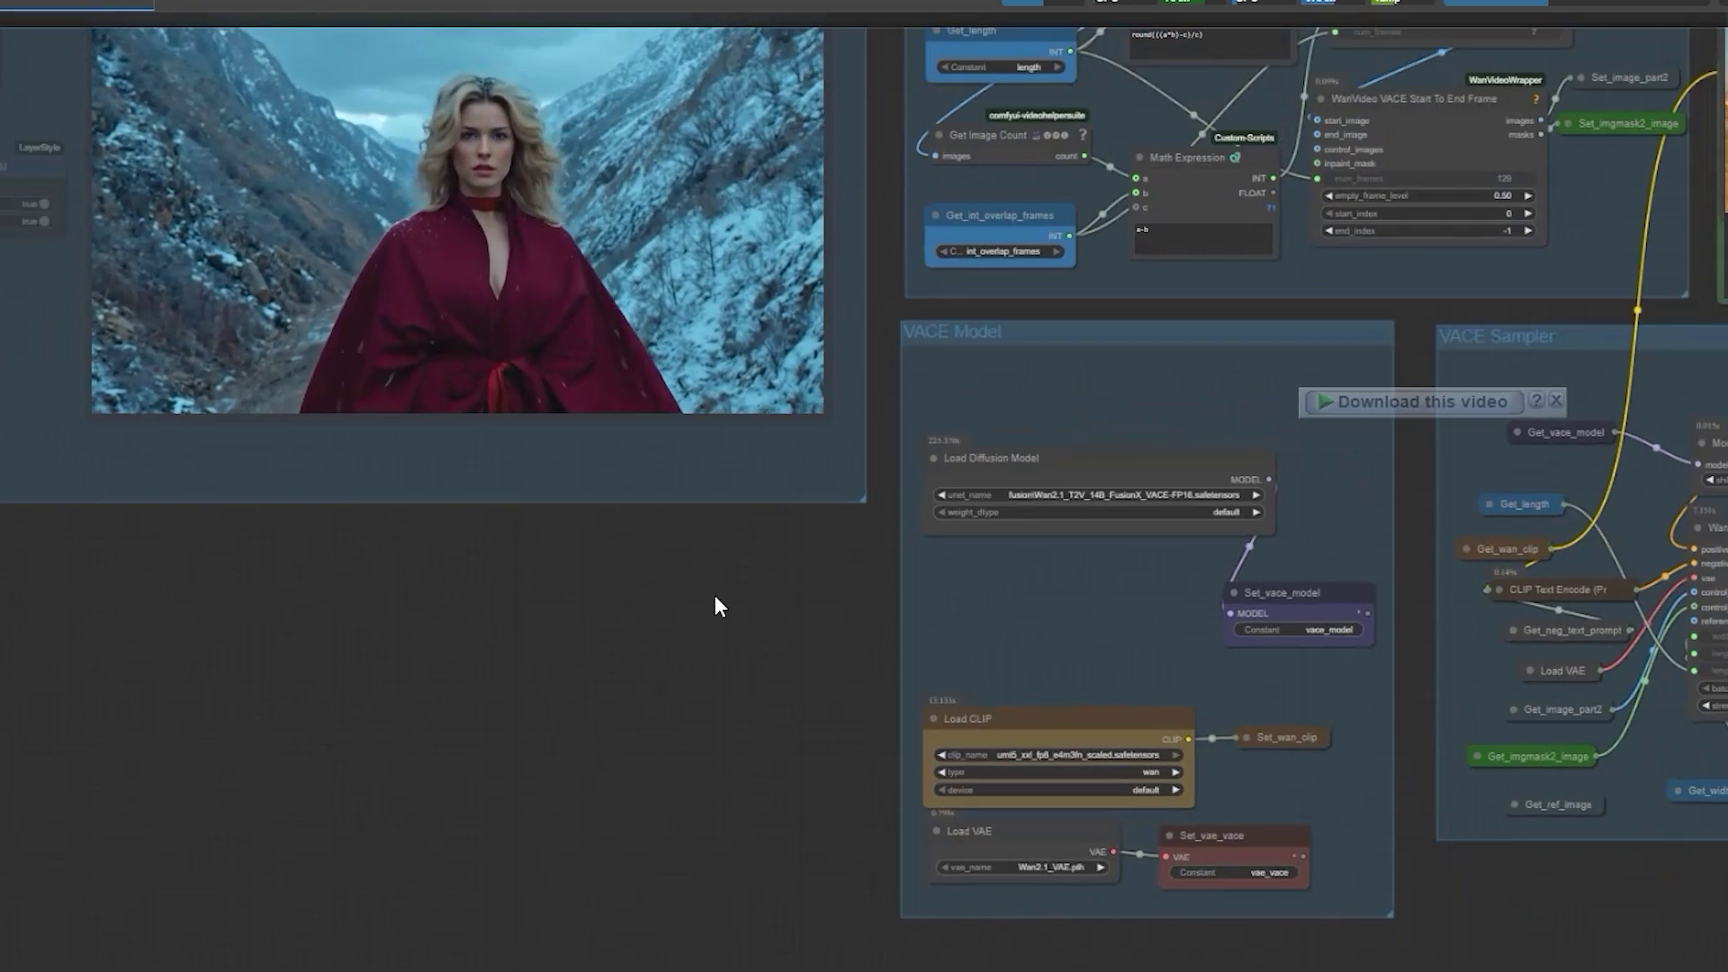
left_click_drag(713, 599, 775, 706)
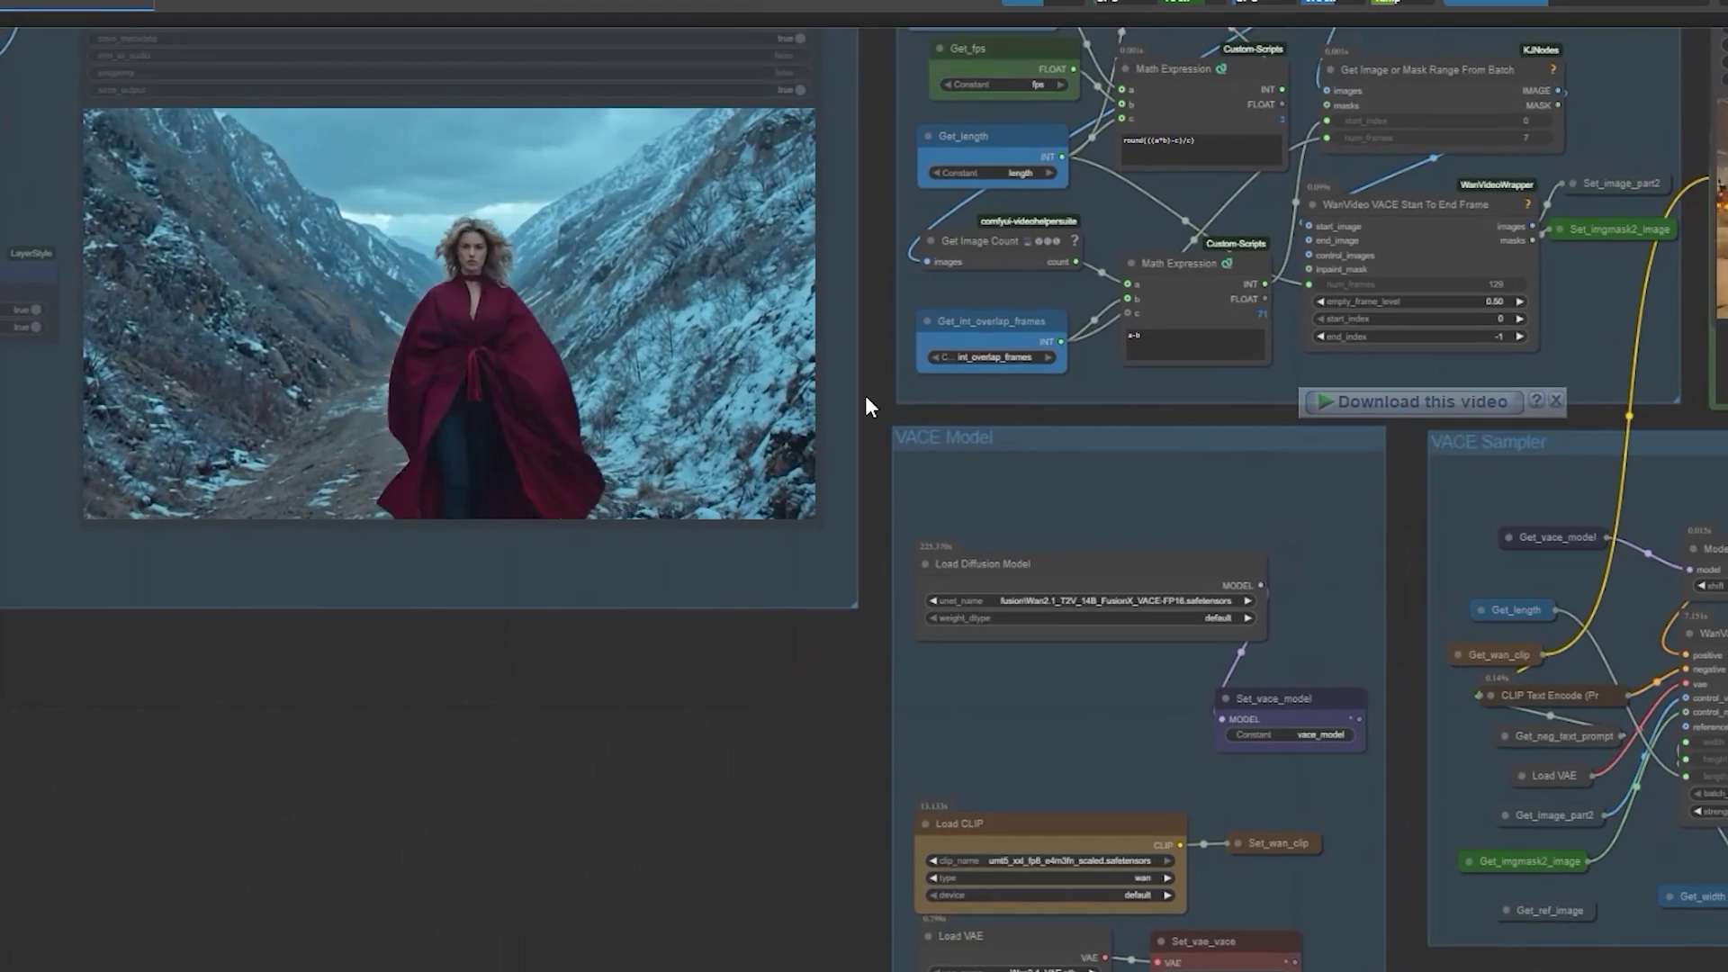
left_click_drag(864, 401, 843, 583)
scroll(1034, 514, "up", 5)
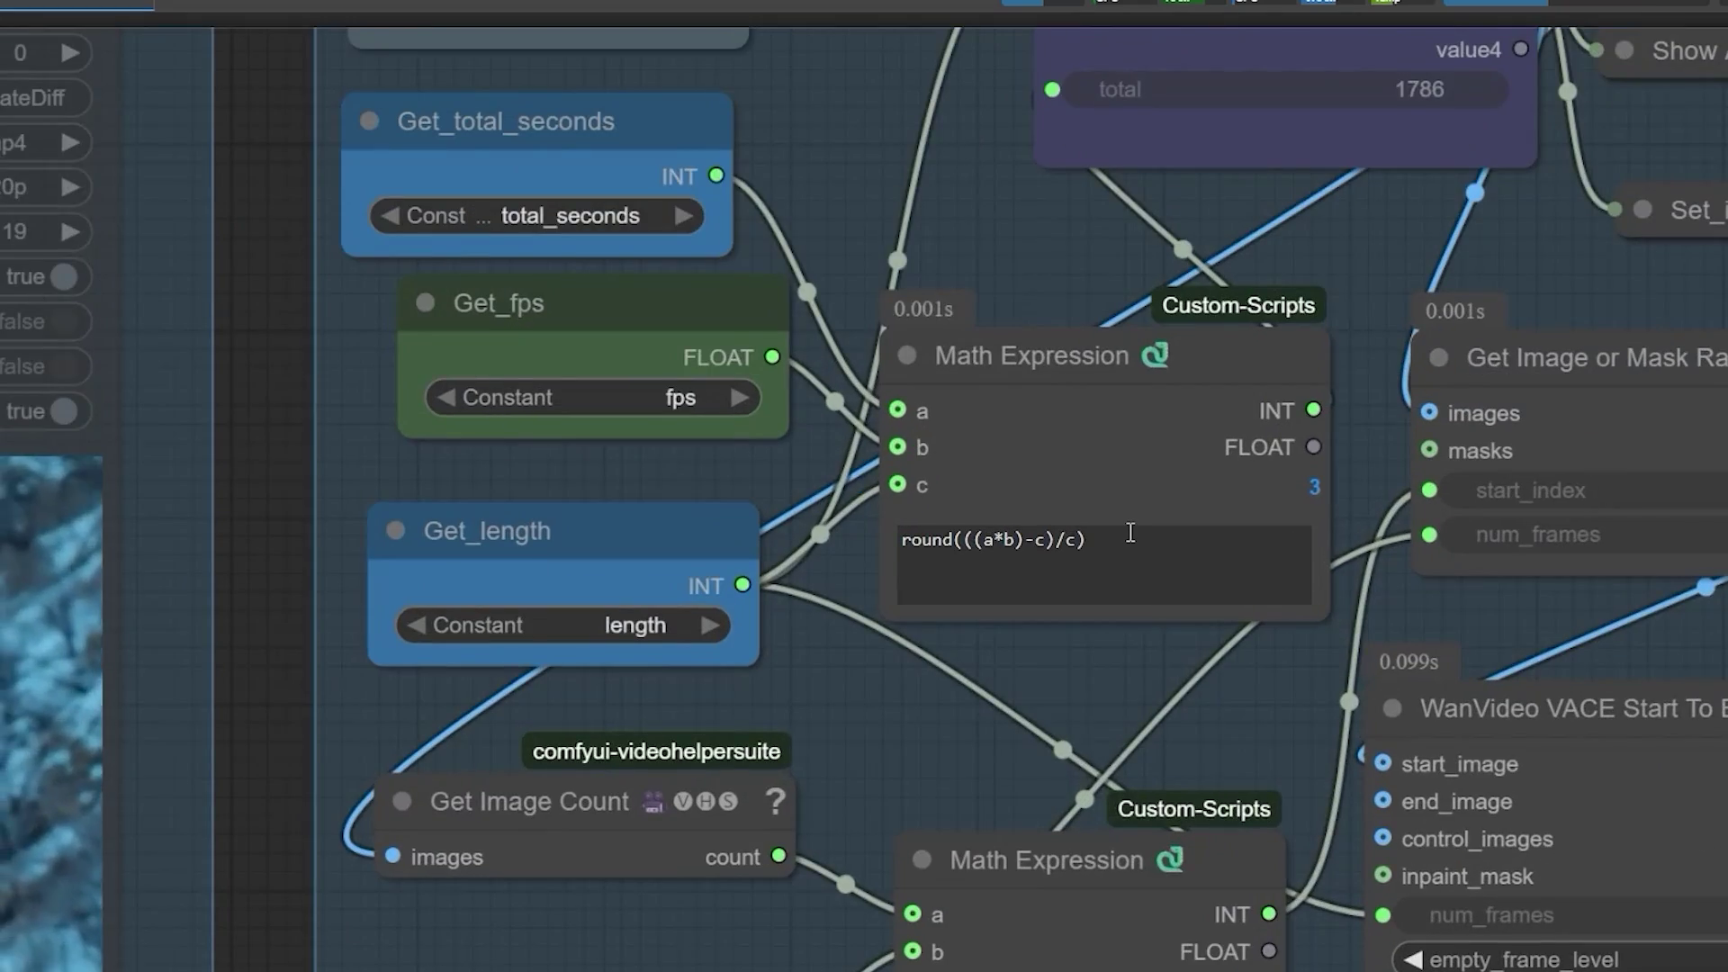
scroll(1188, 517, "up", 8)
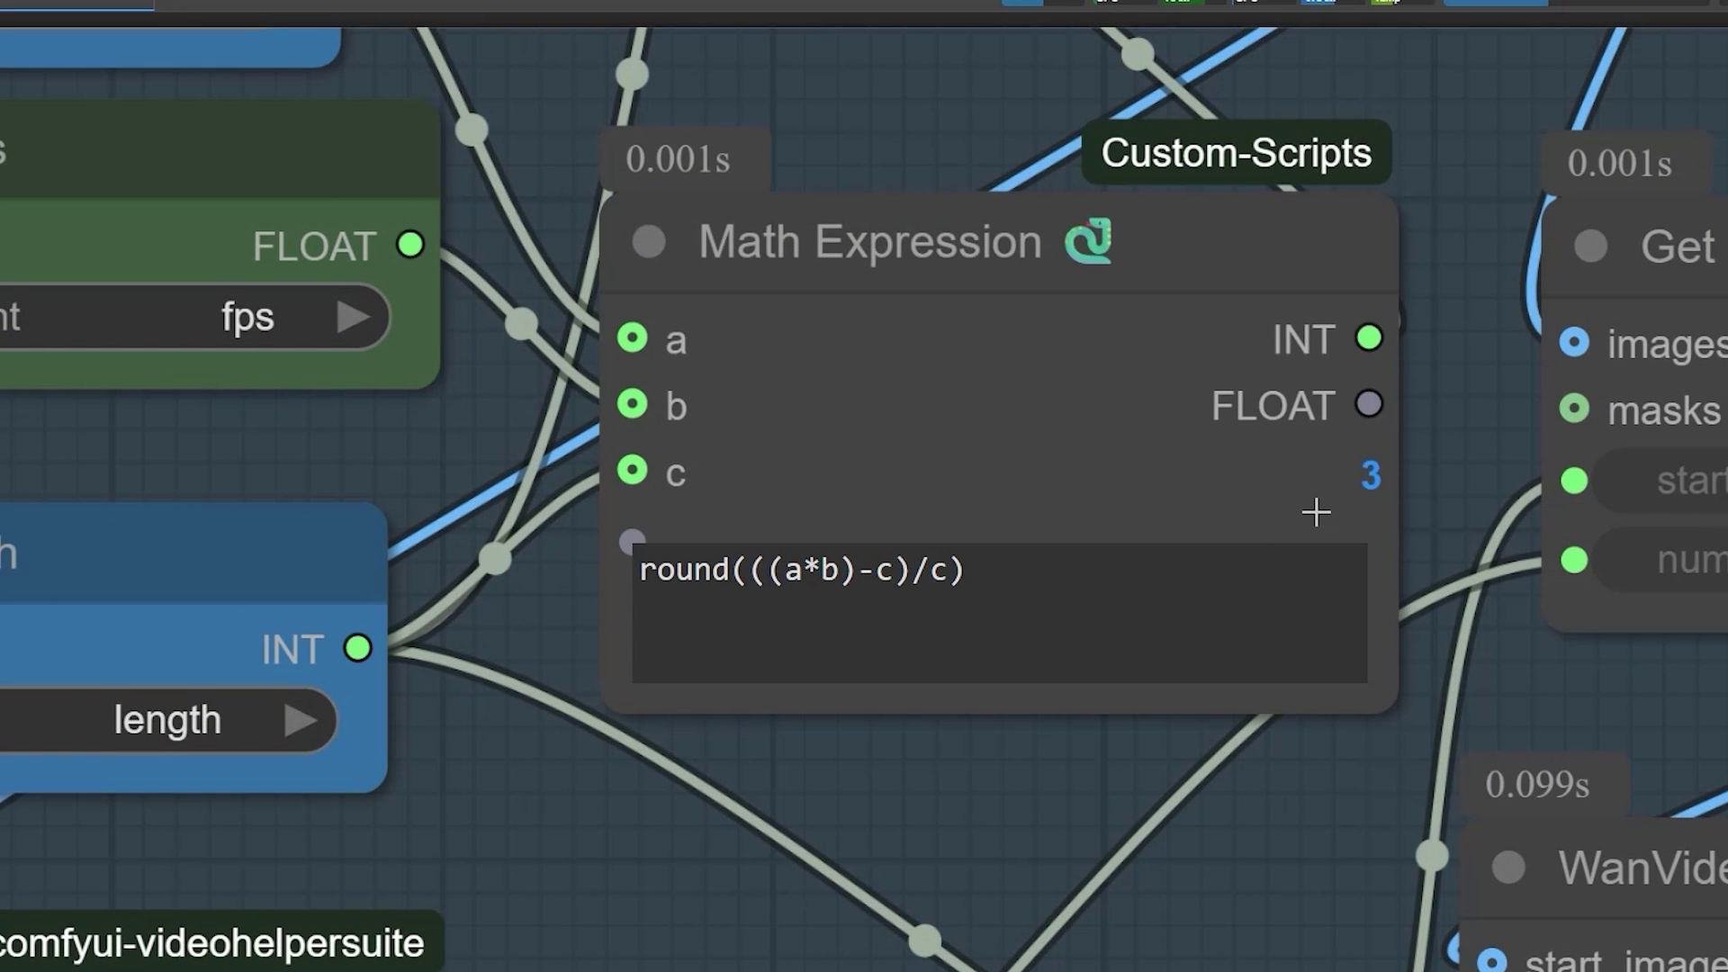
scroll(1316, 512, "down", 5)
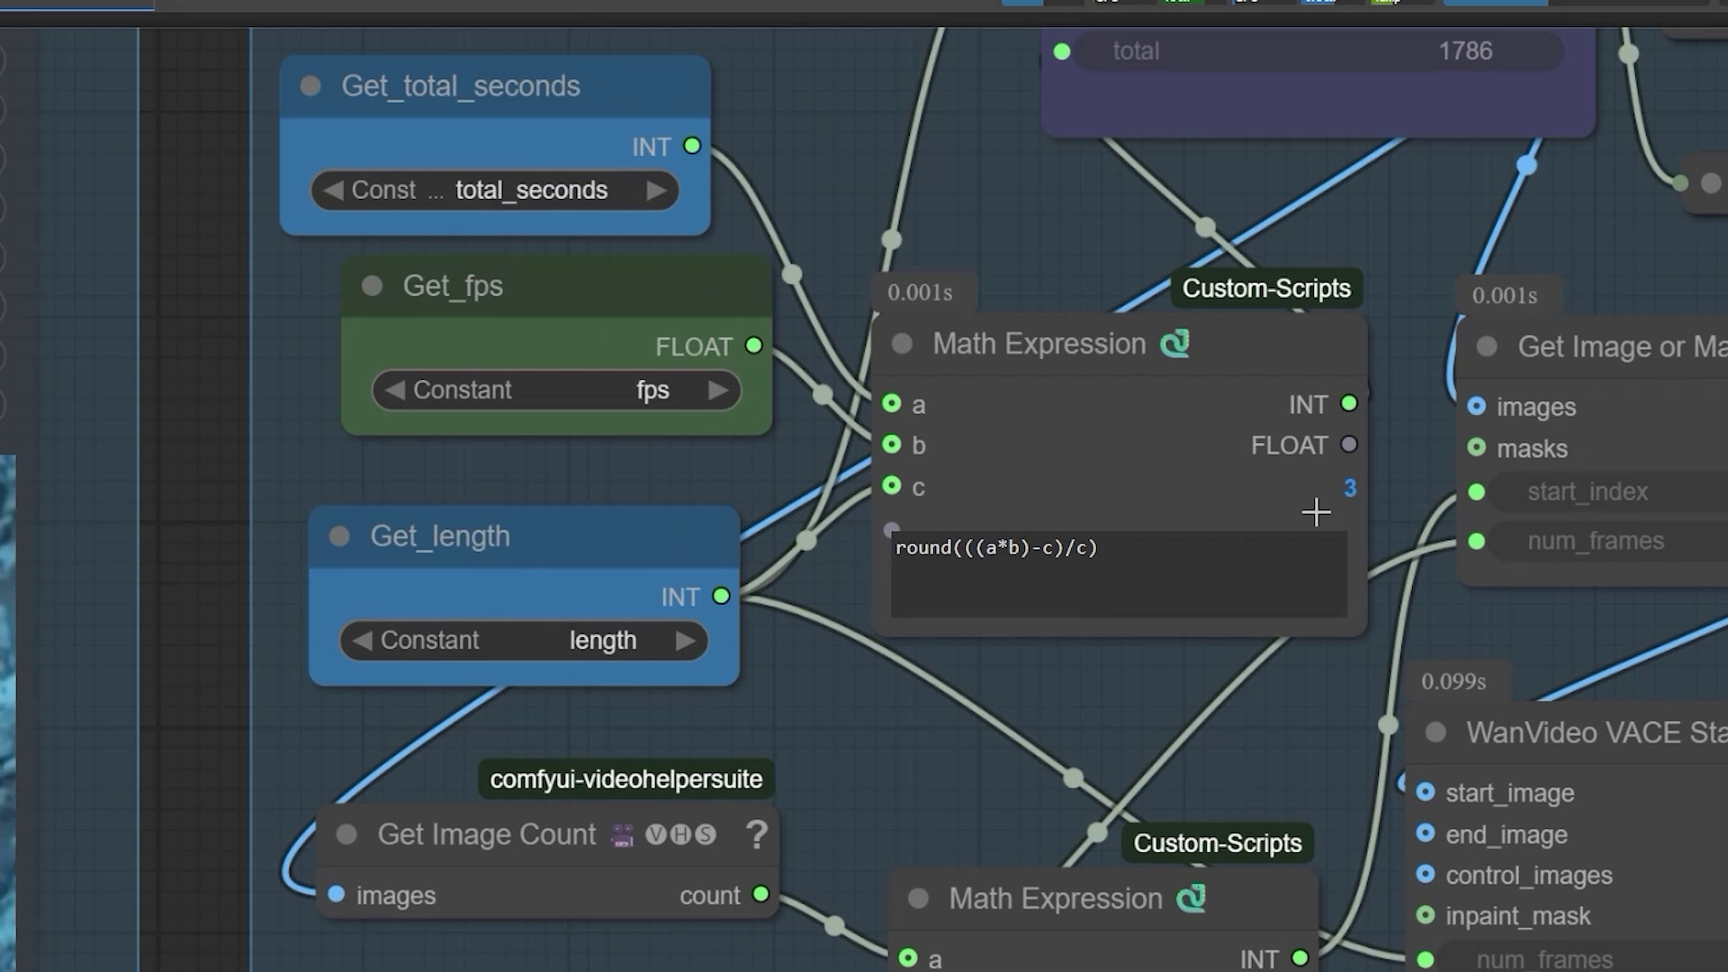
scroll(1316, 512, "down", 5)
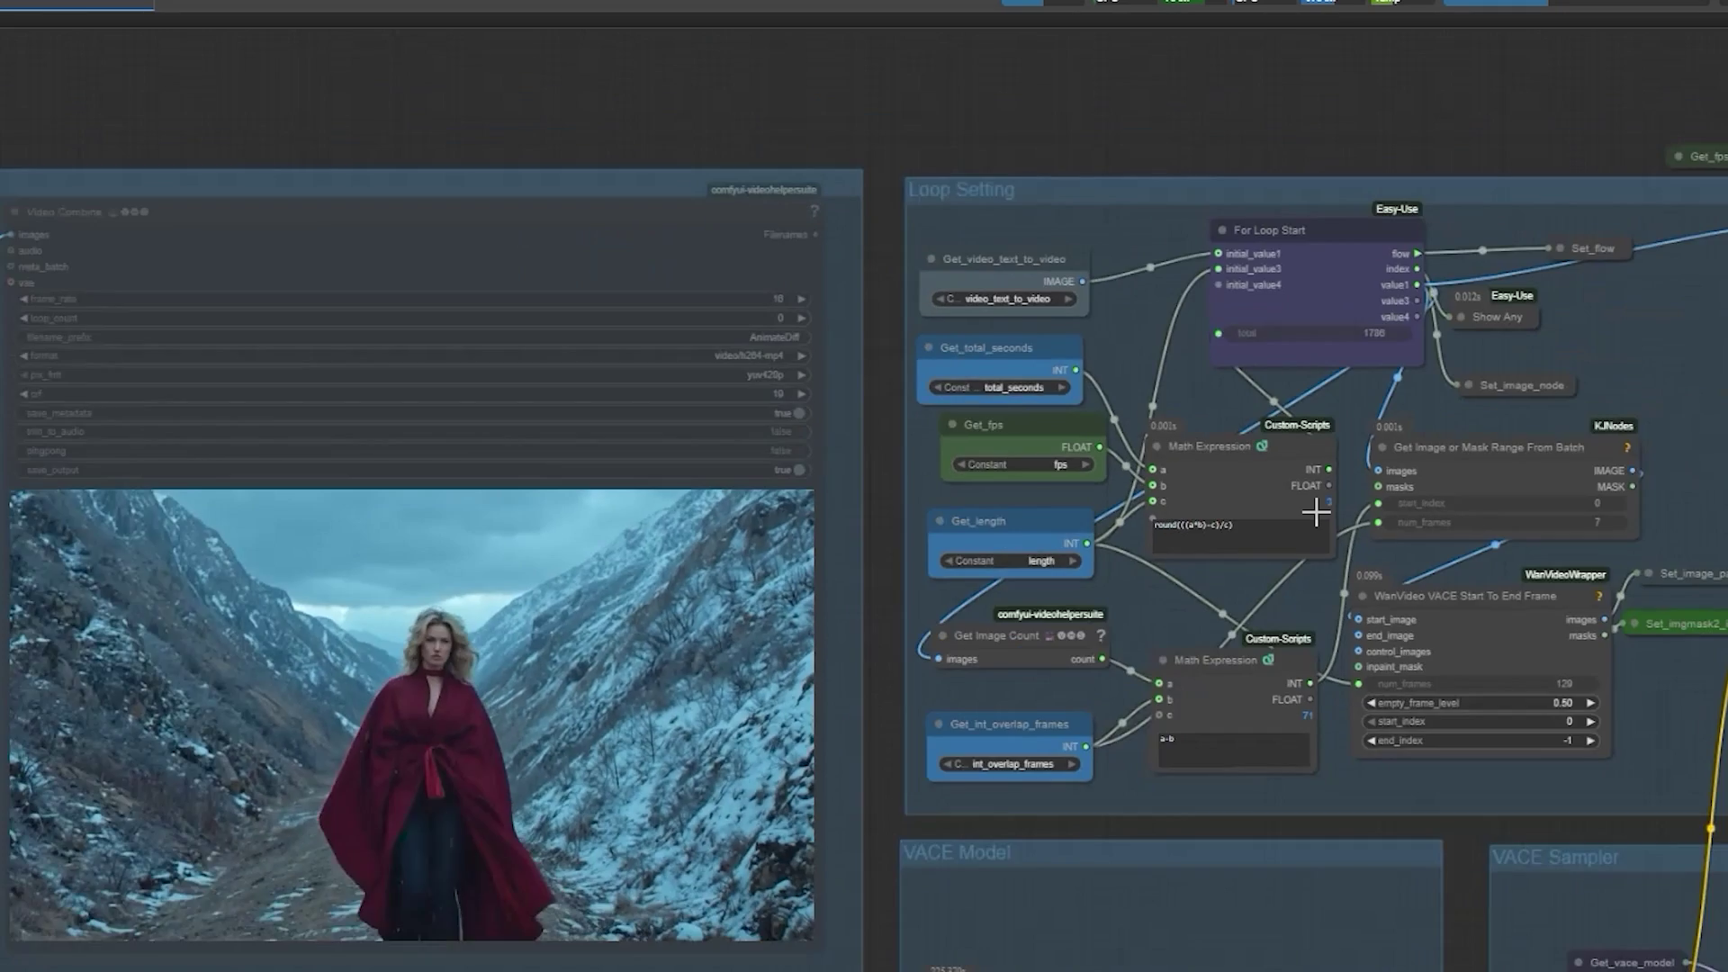
scroll(1316, 512, "down", 3)
left_click_drag(1524, 162, 51, 51)
scroll(940, 496, "up", 10)
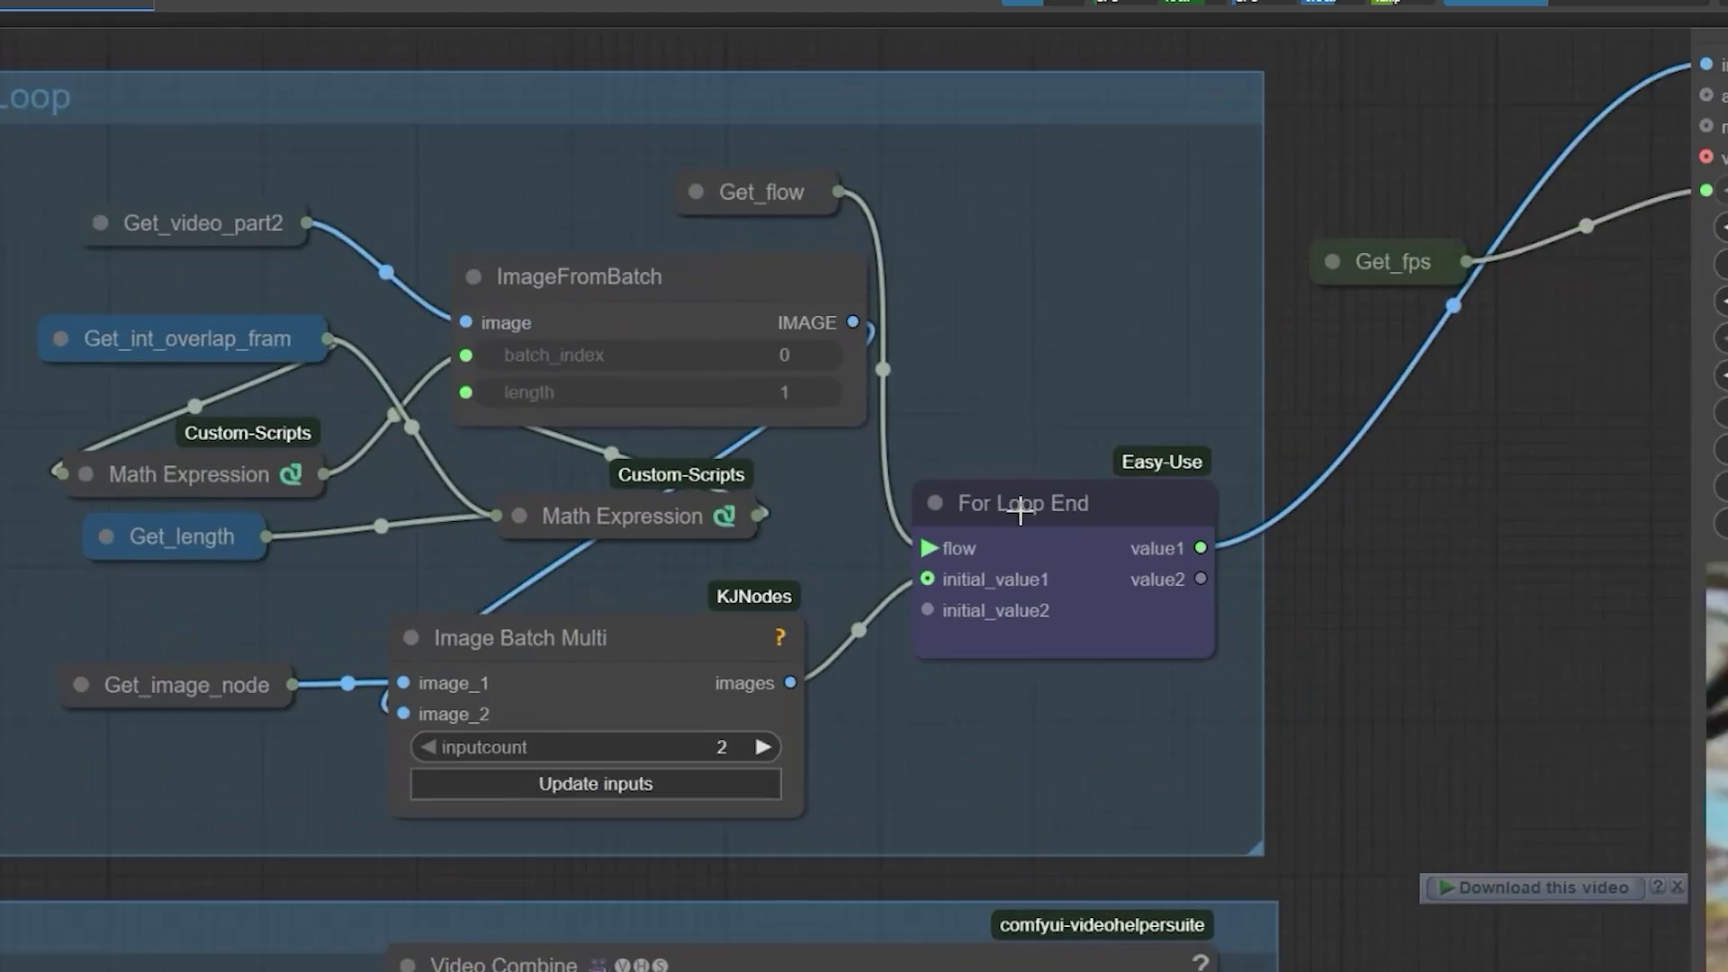
scroll(1020, 511, "up", 5)
left_click(1022, 510)
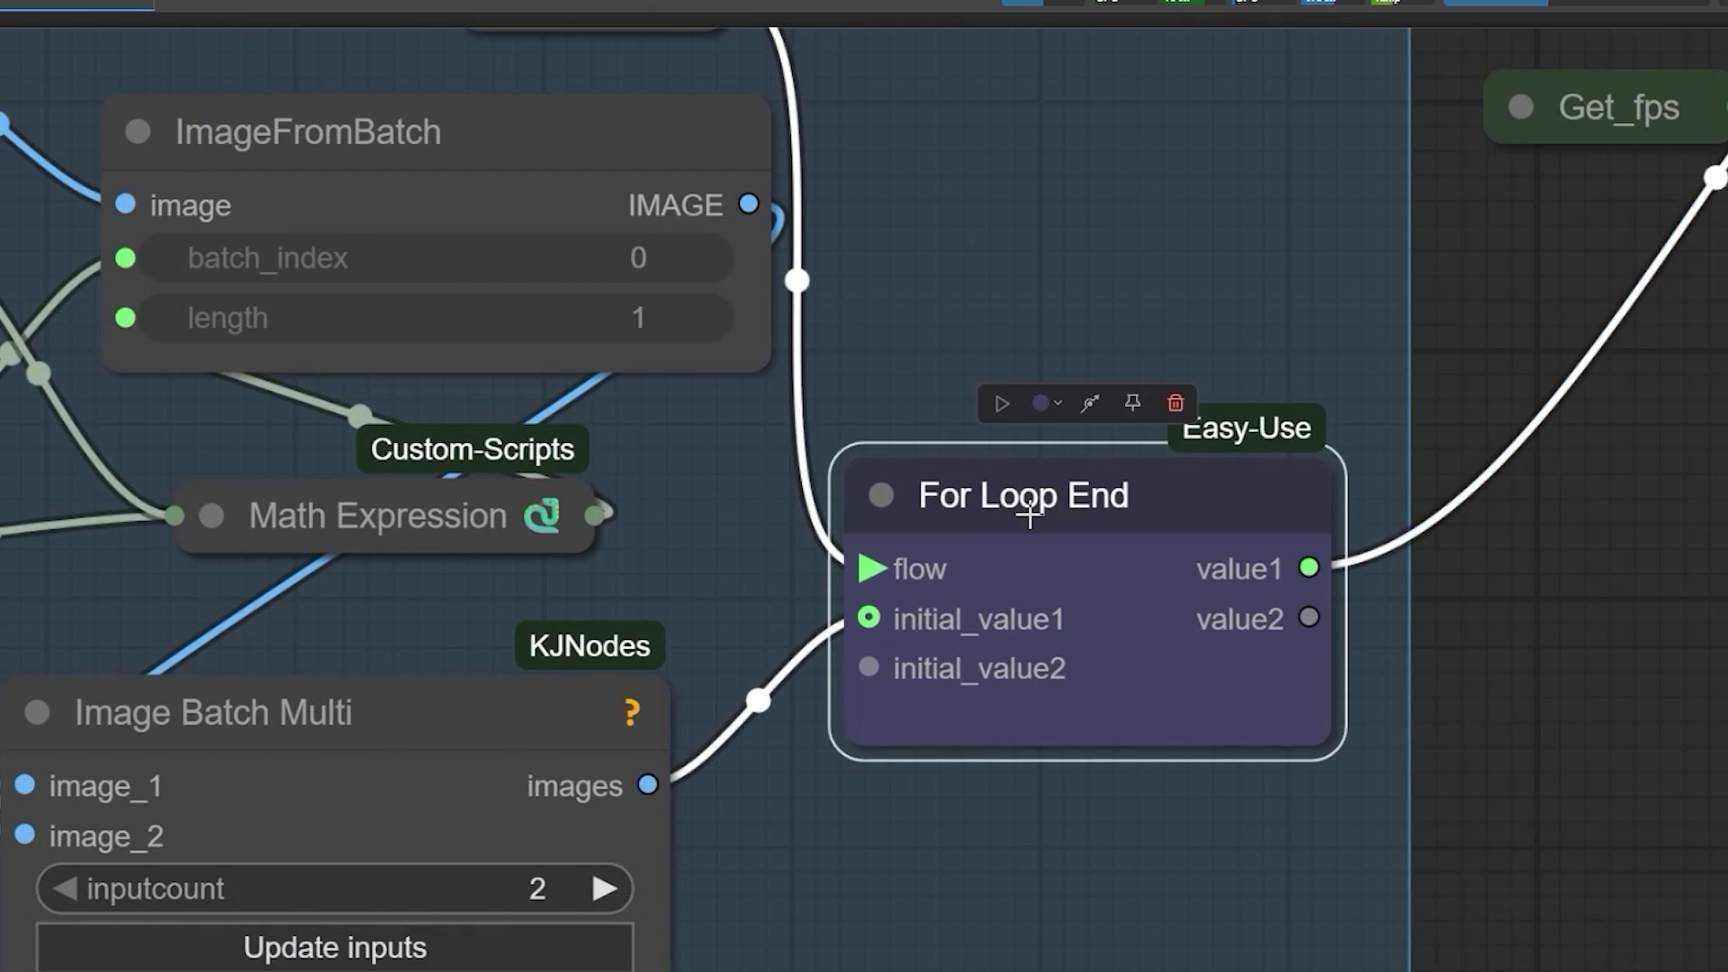
left_click_drag(1104, 345, 982, 343)
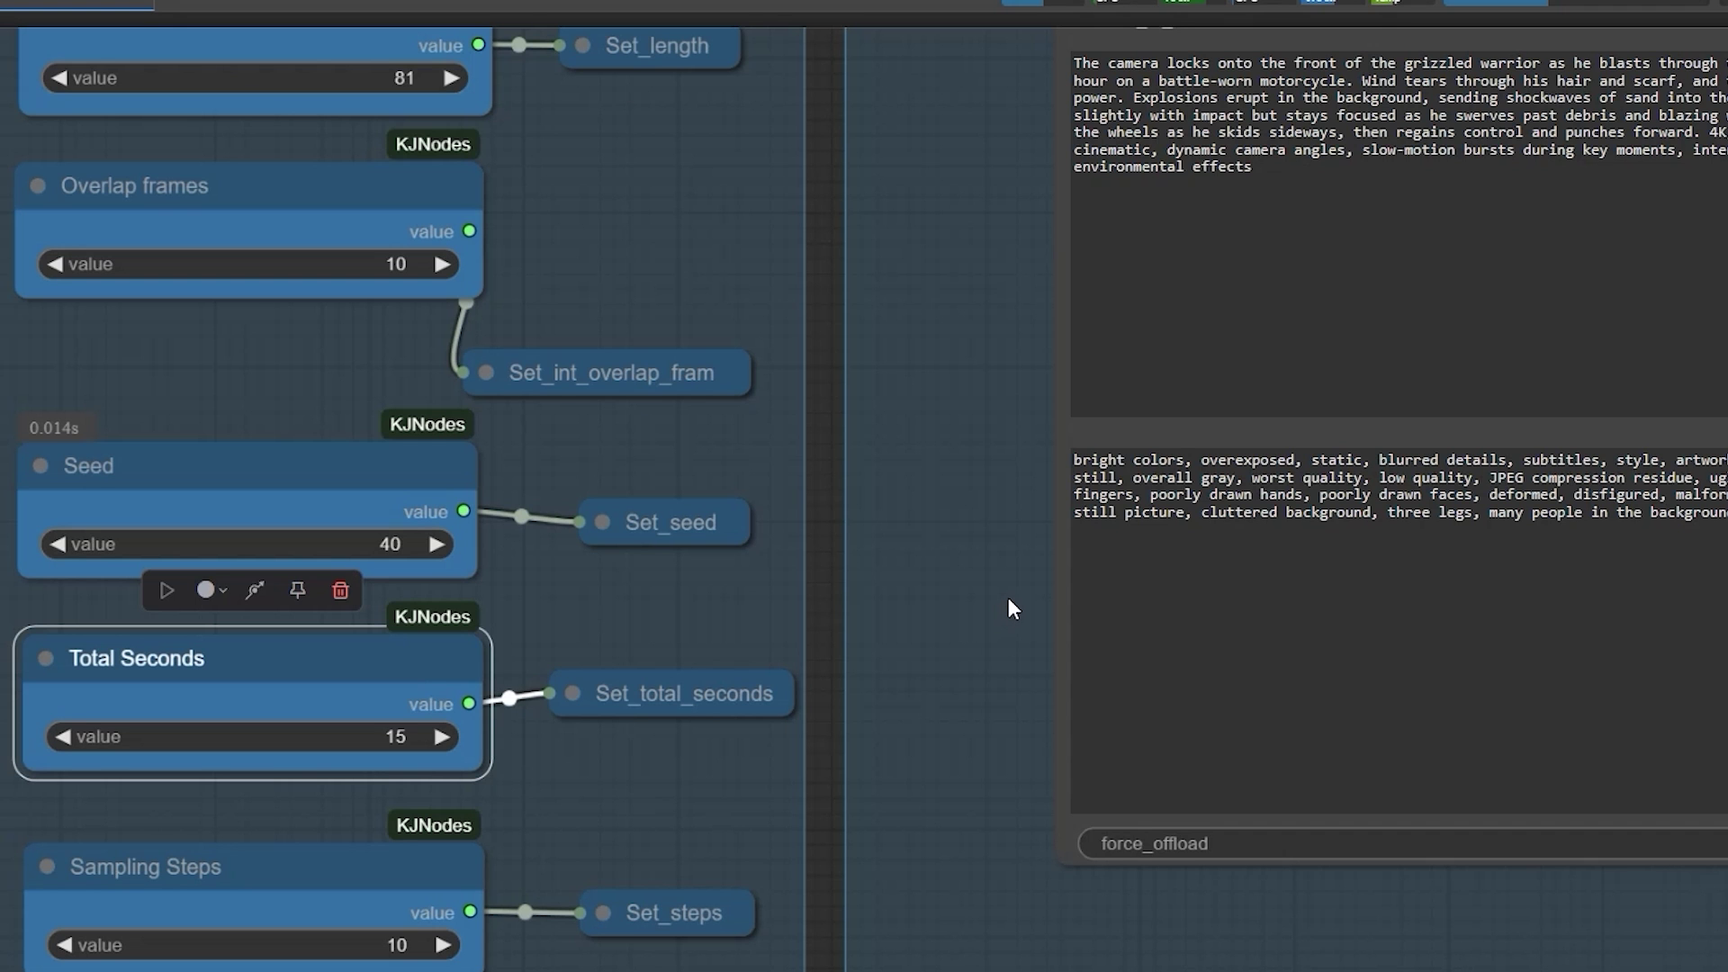
- Zoom onto the Text to Video prompt and select the whole motorcycle prompt text
scroll(1008, 598, "down", 7)
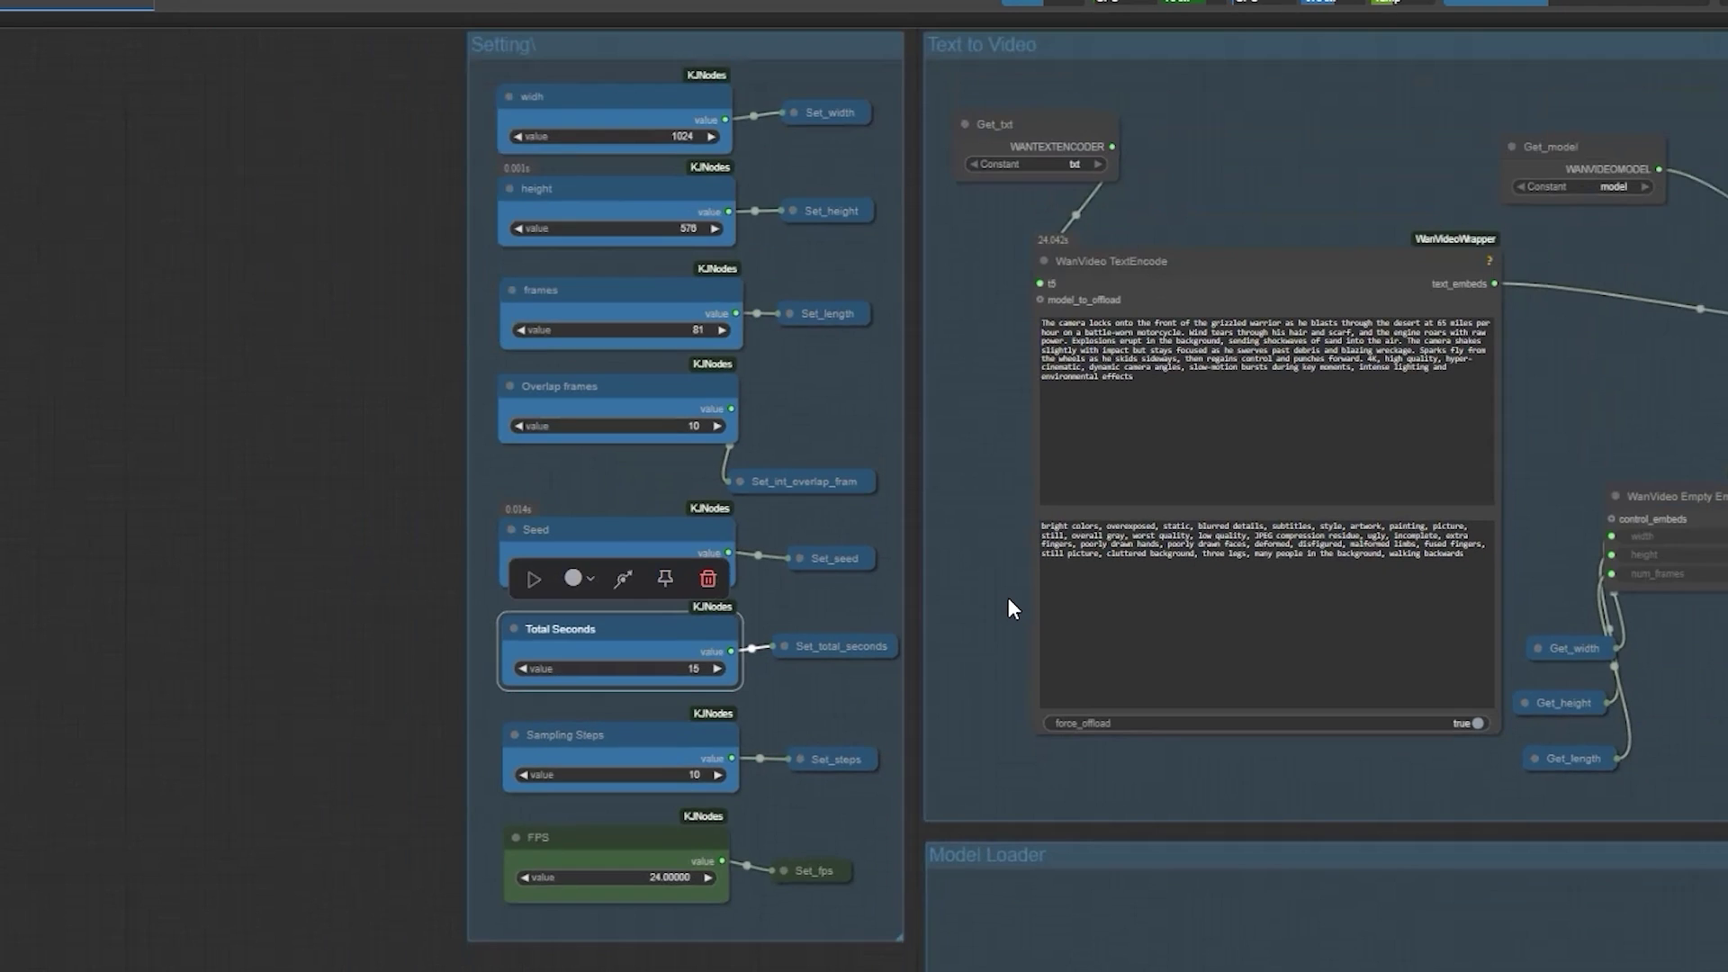
left_click_drag(996, 515, 964, 703)
scroll(1071, 532, "up", 9)
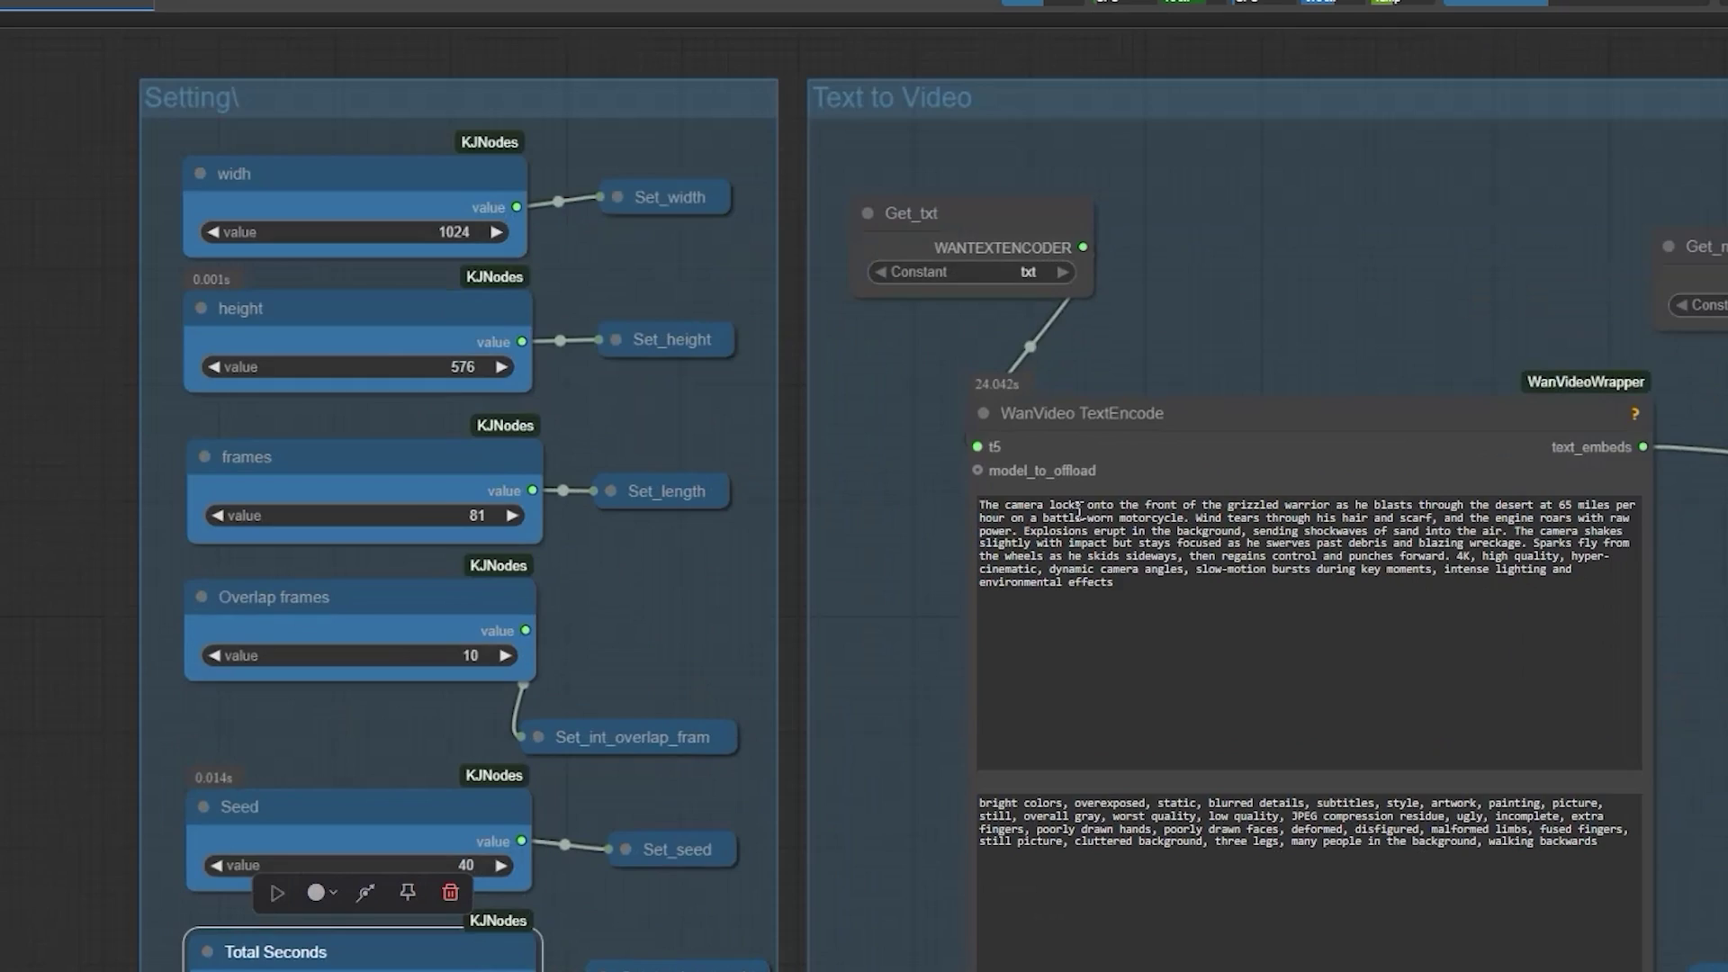
scroll(1072, 532, "up", 4)
left_click_drag(861, 479, 1365, 683)
scroll(787, 574, "down", 3)
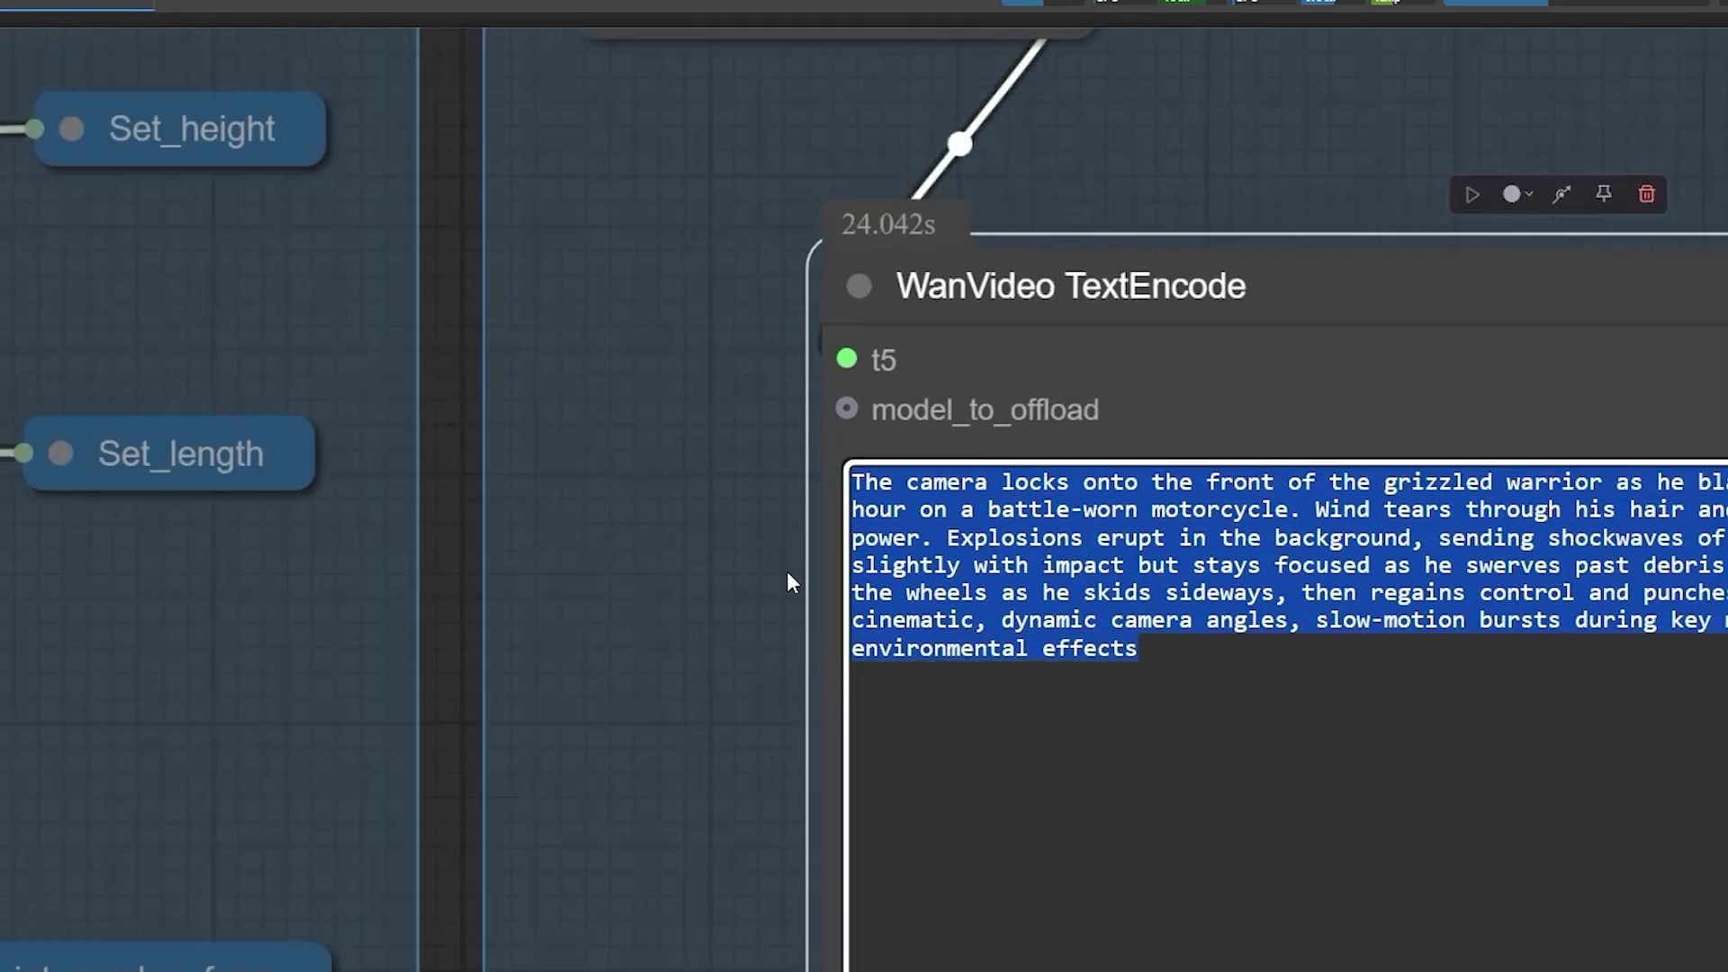
- Review the Overlap frames and Total Seconds nodes in the Setting group
left_click_drag(786, 576, 1086, 549)
left_click_drag(1247, 622, 1235, 504)
left_click_drag(1146, 754, 1036, 628)
scroll(848, 359, "up", 3)
left_click(847, 359)
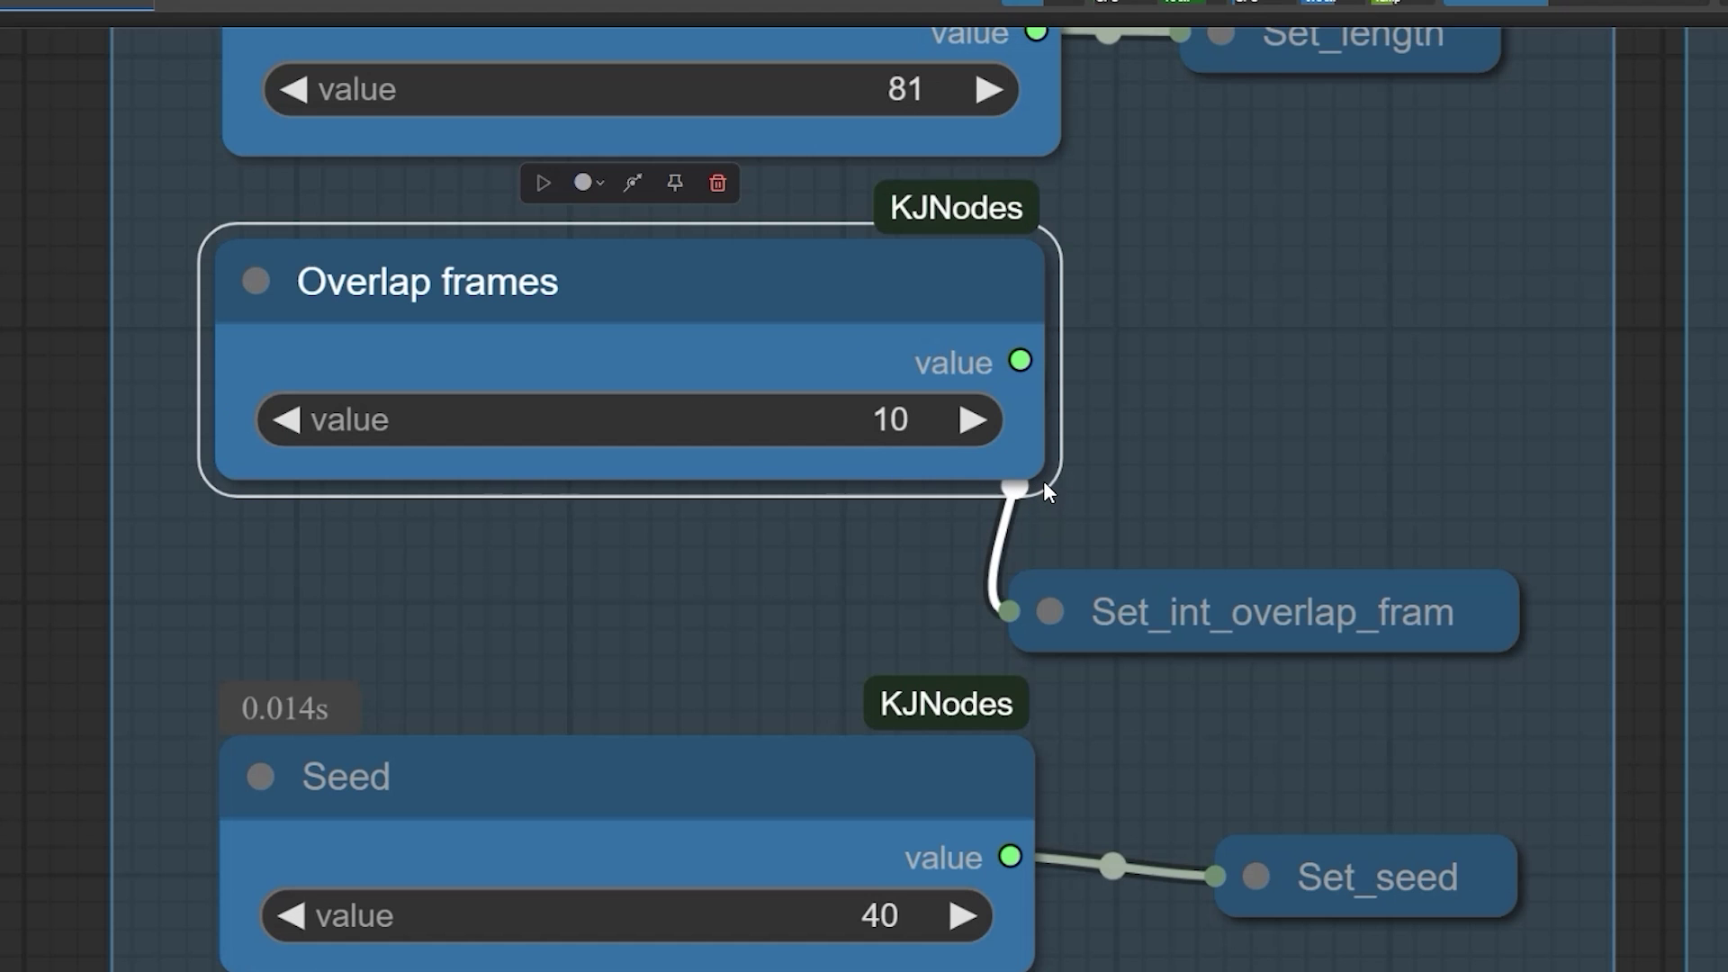
scroll(1044, 480, "down", 2)
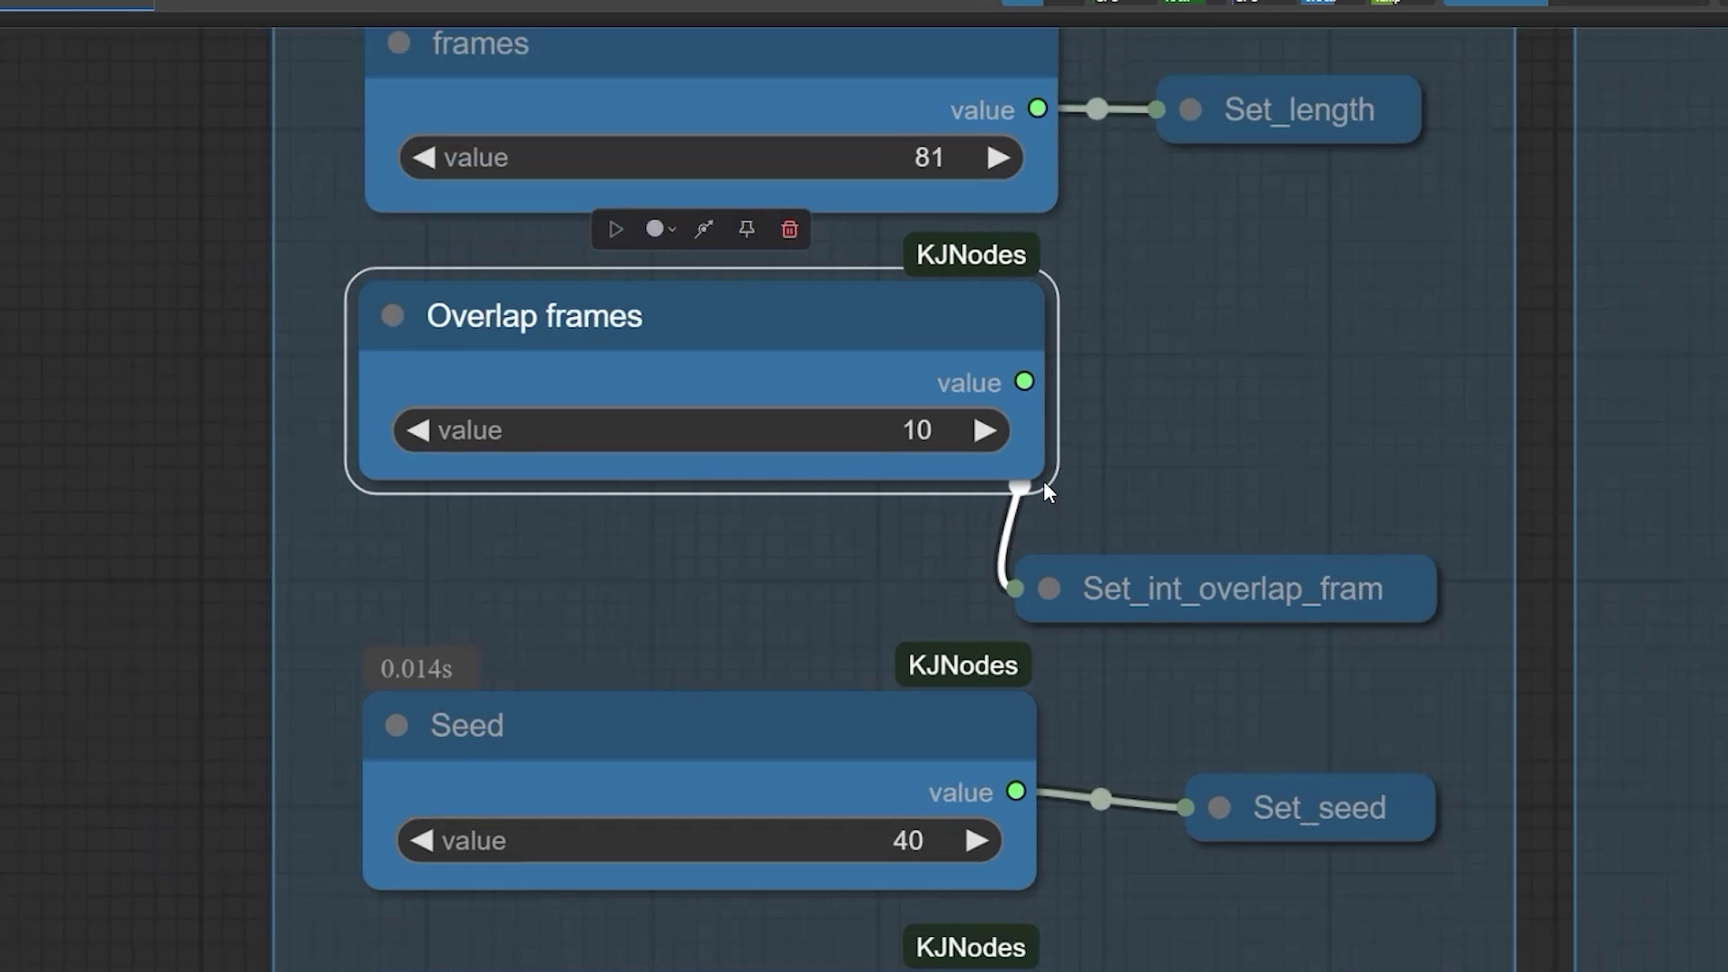
scroll(1044, 481, "down", 3)
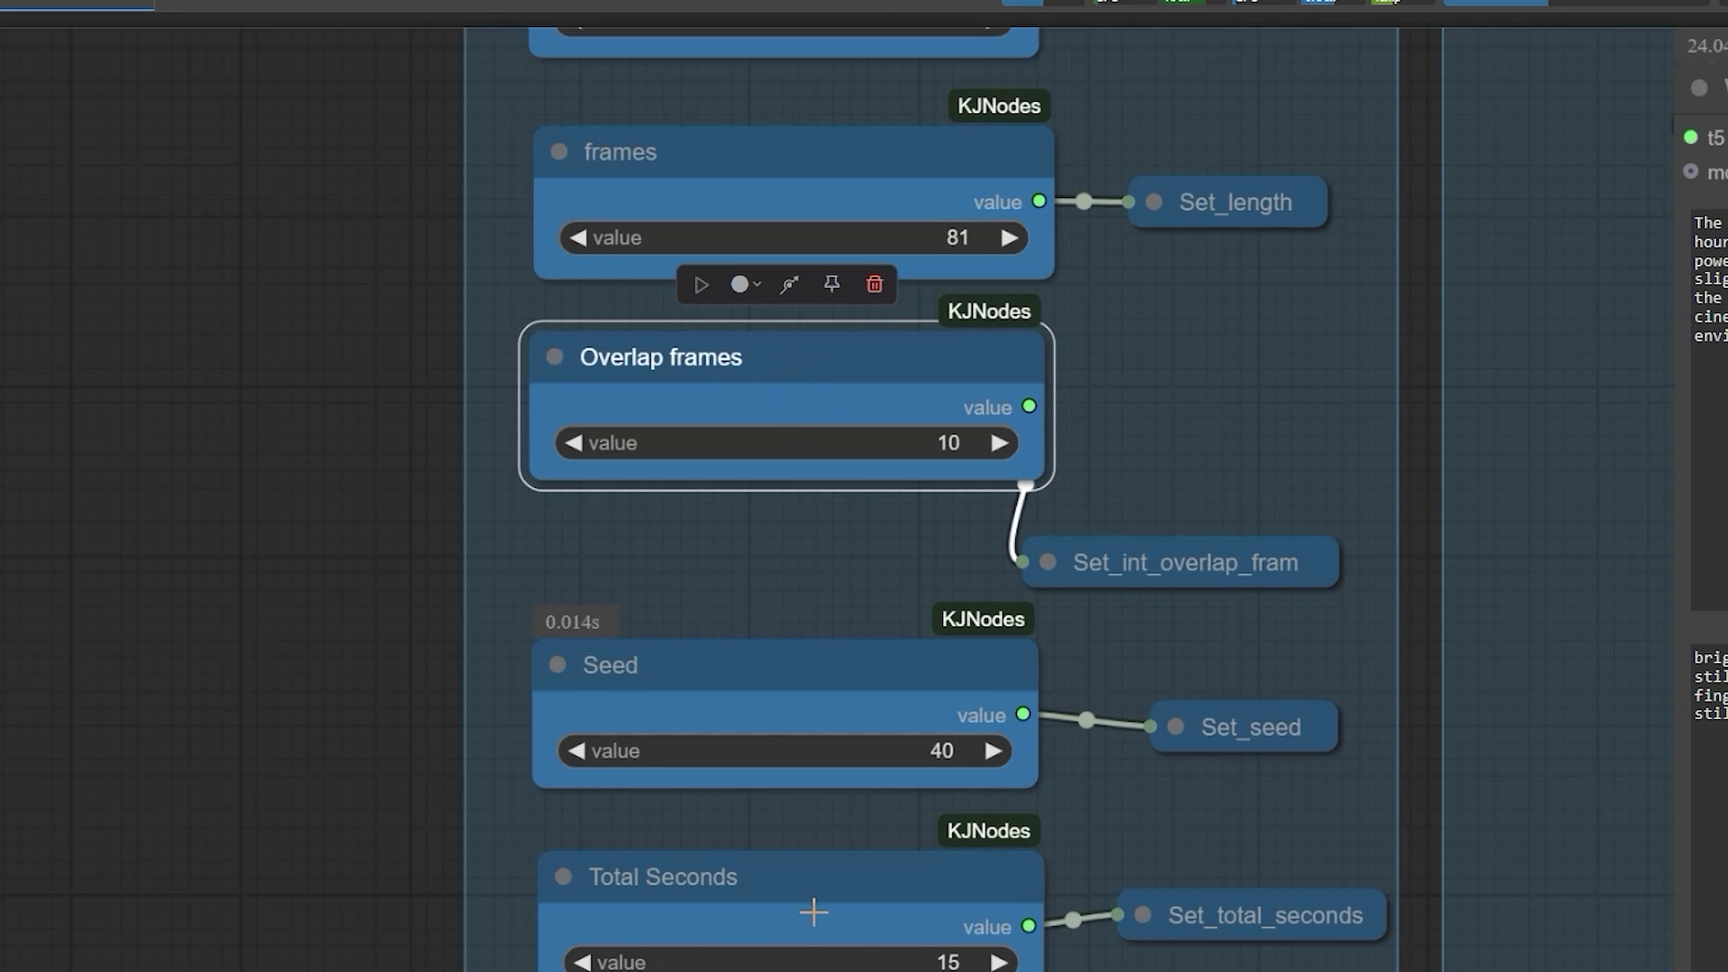
left_click(996, 863)
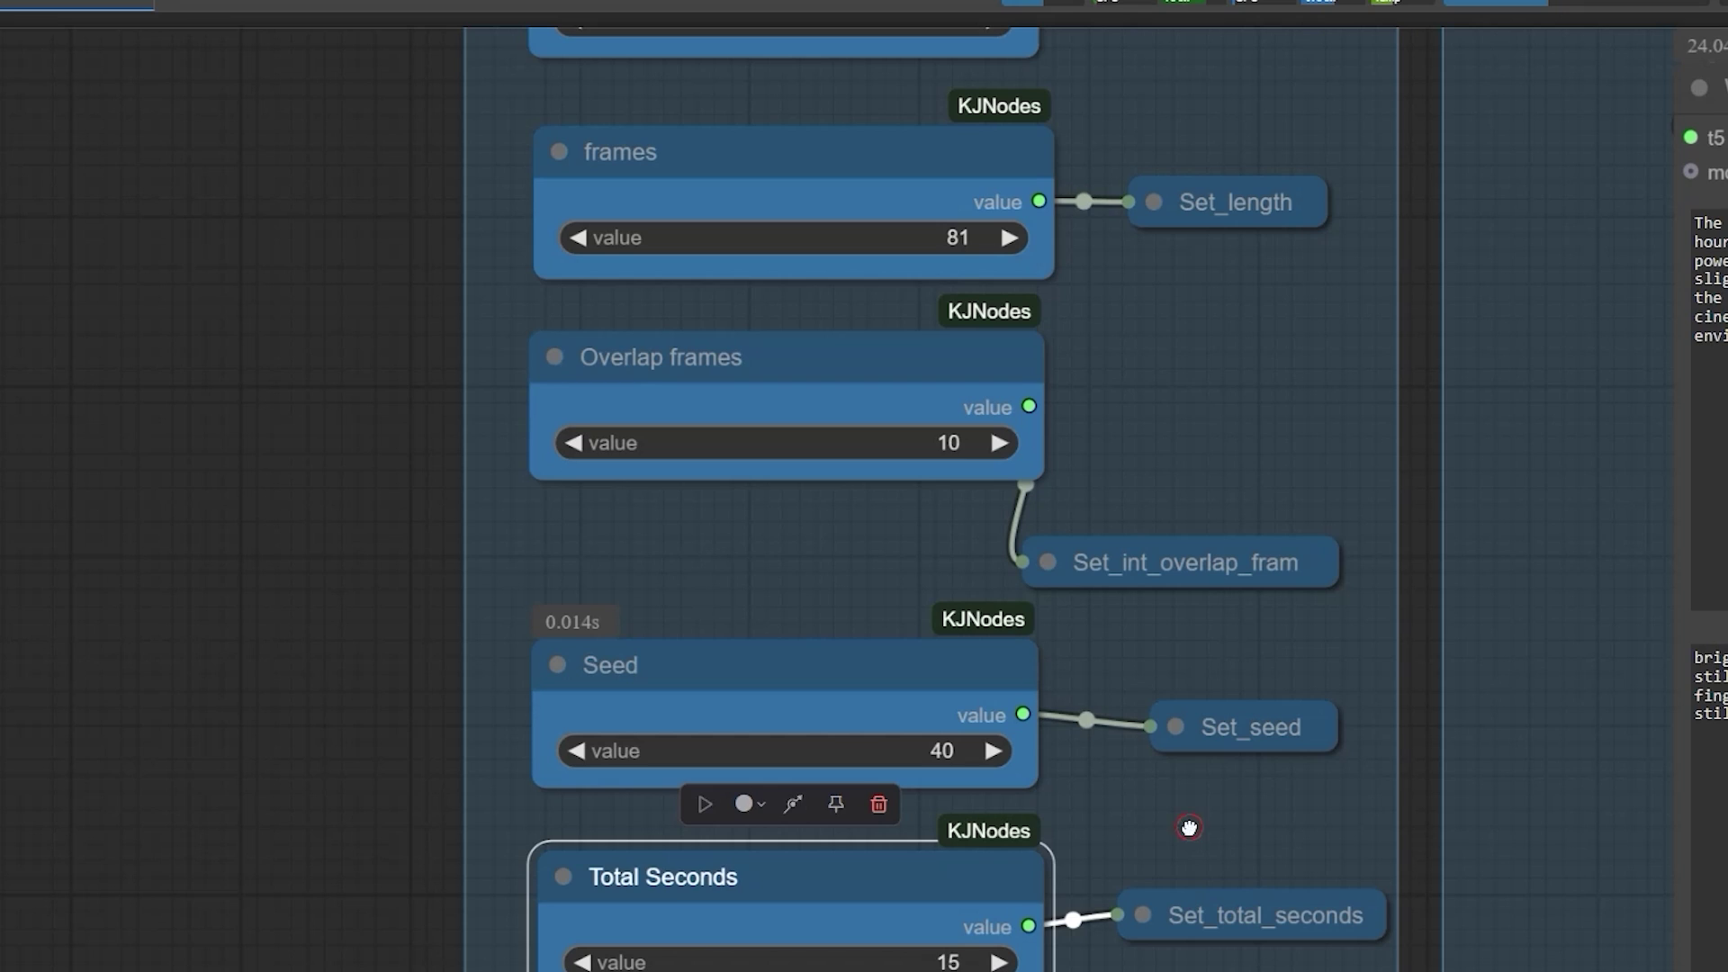
- Move the Model Loader group above Text to Video and pan to the sampler and decode nodes
left_click_drag(1190, 828, 927, 784)
scroll(927, 785, "down", 1)
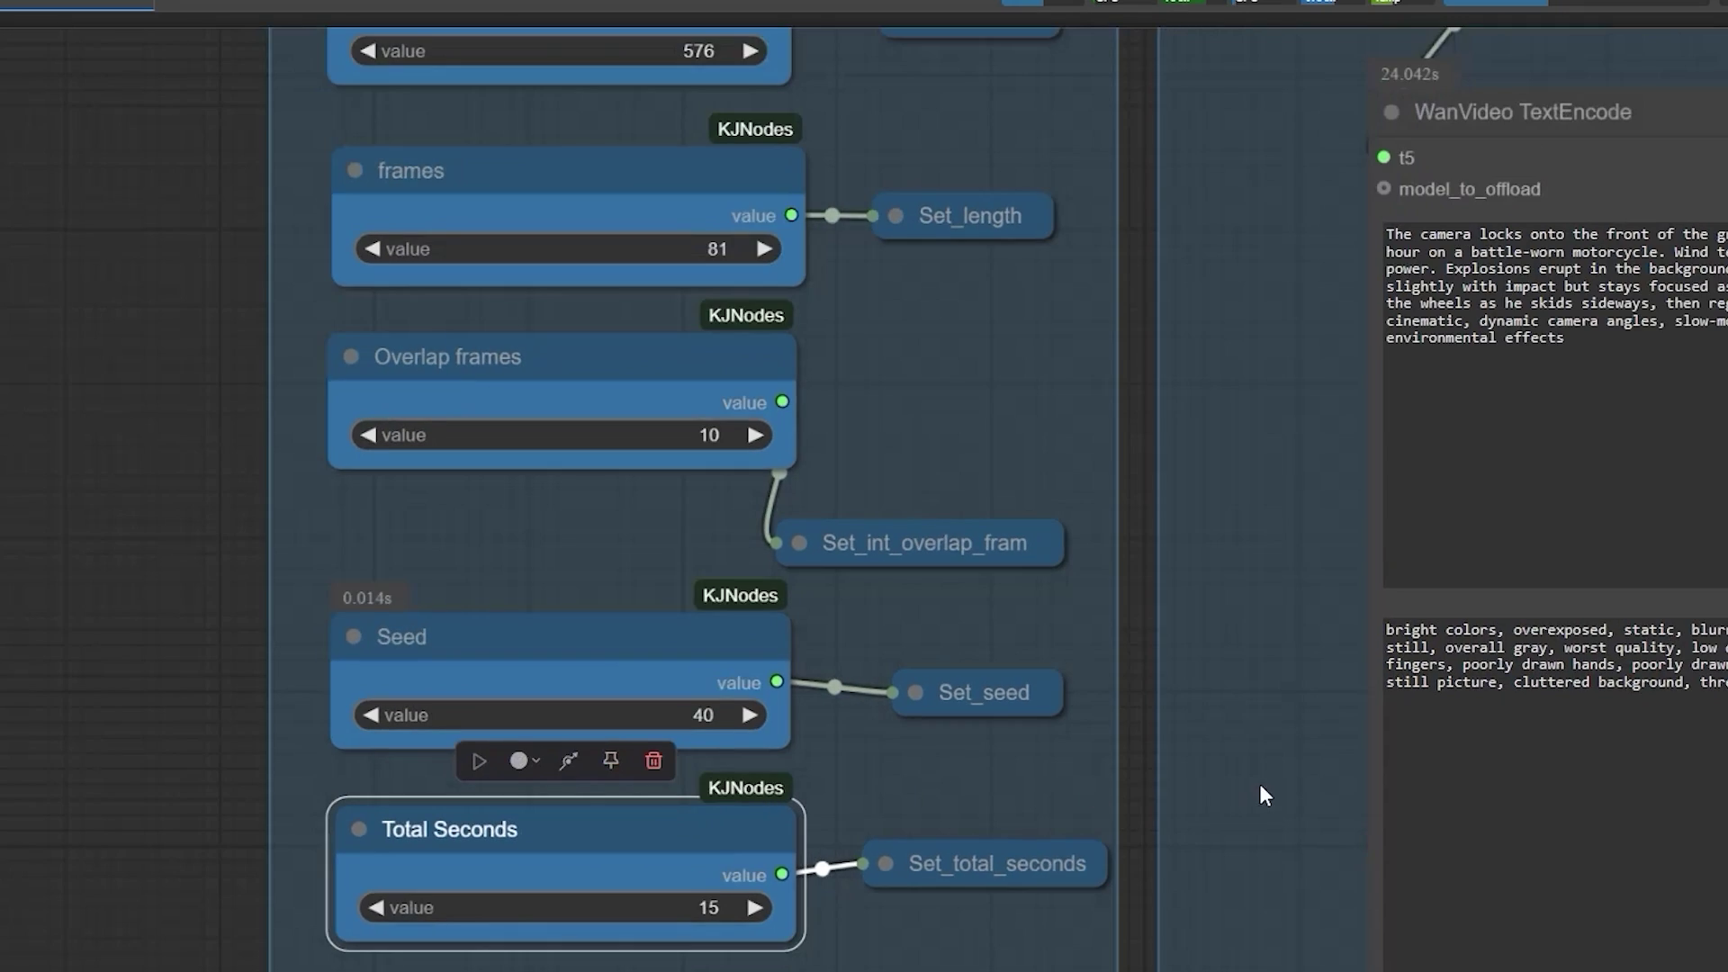
left_click_drag(1260, 785, 720, 745)
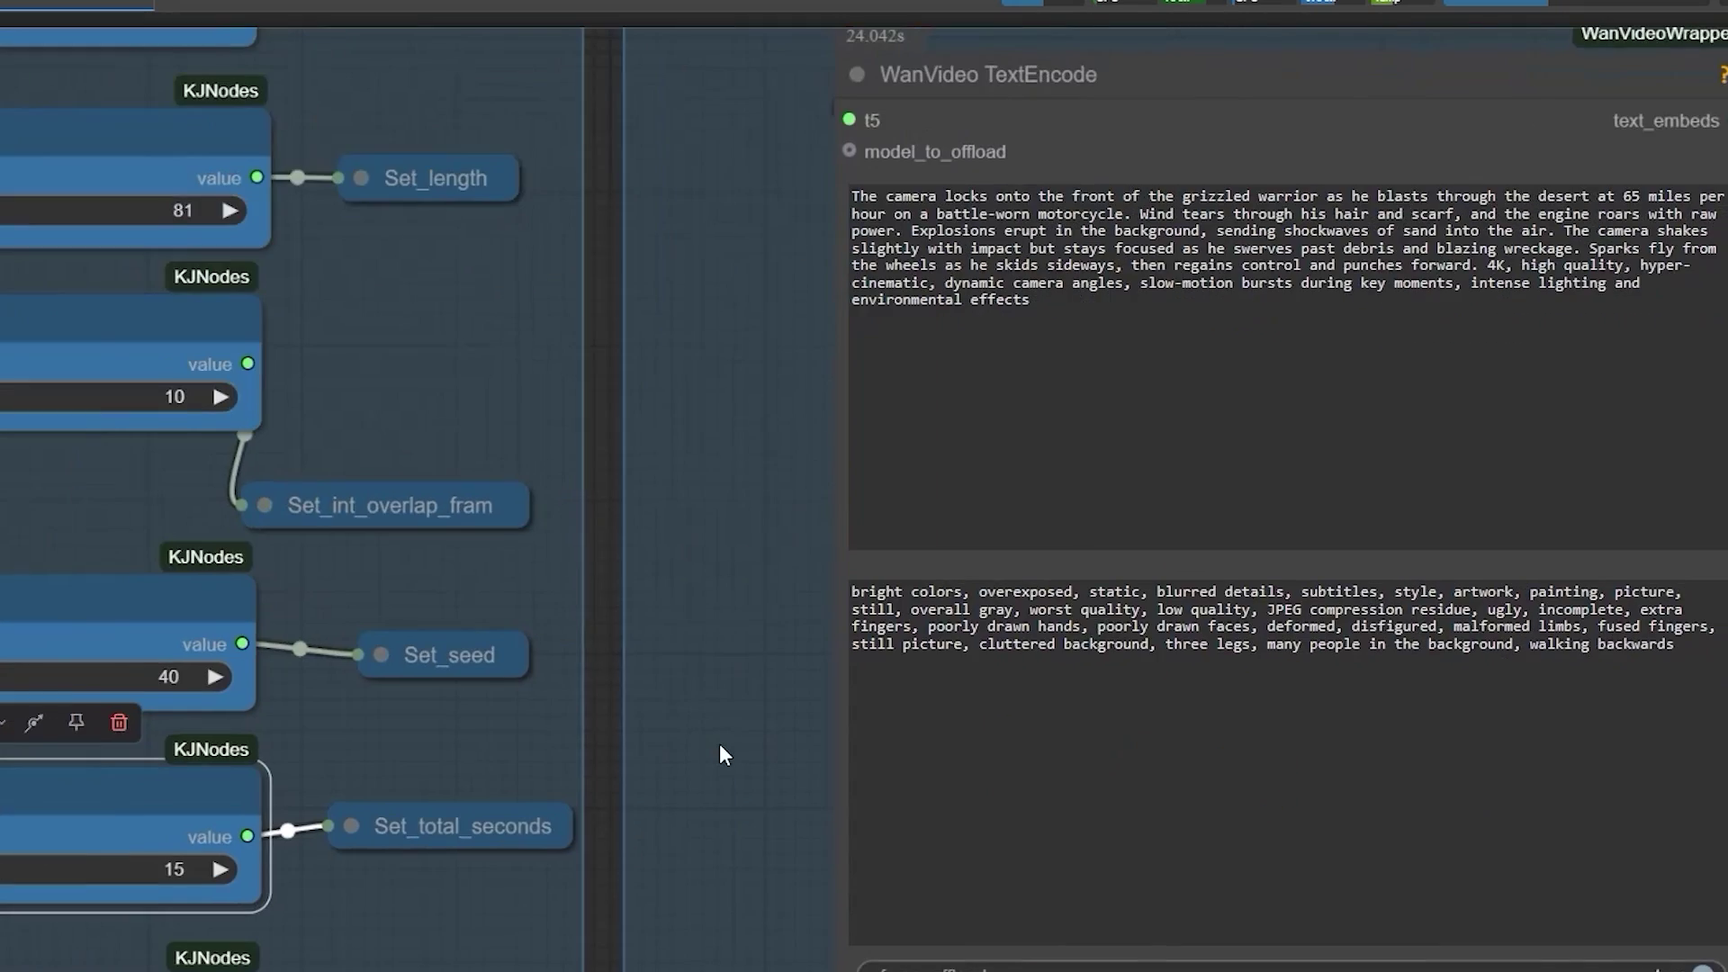
scroll(731, 745, "down", 3)
left_click_drag(1622, 517, 1046, 574)
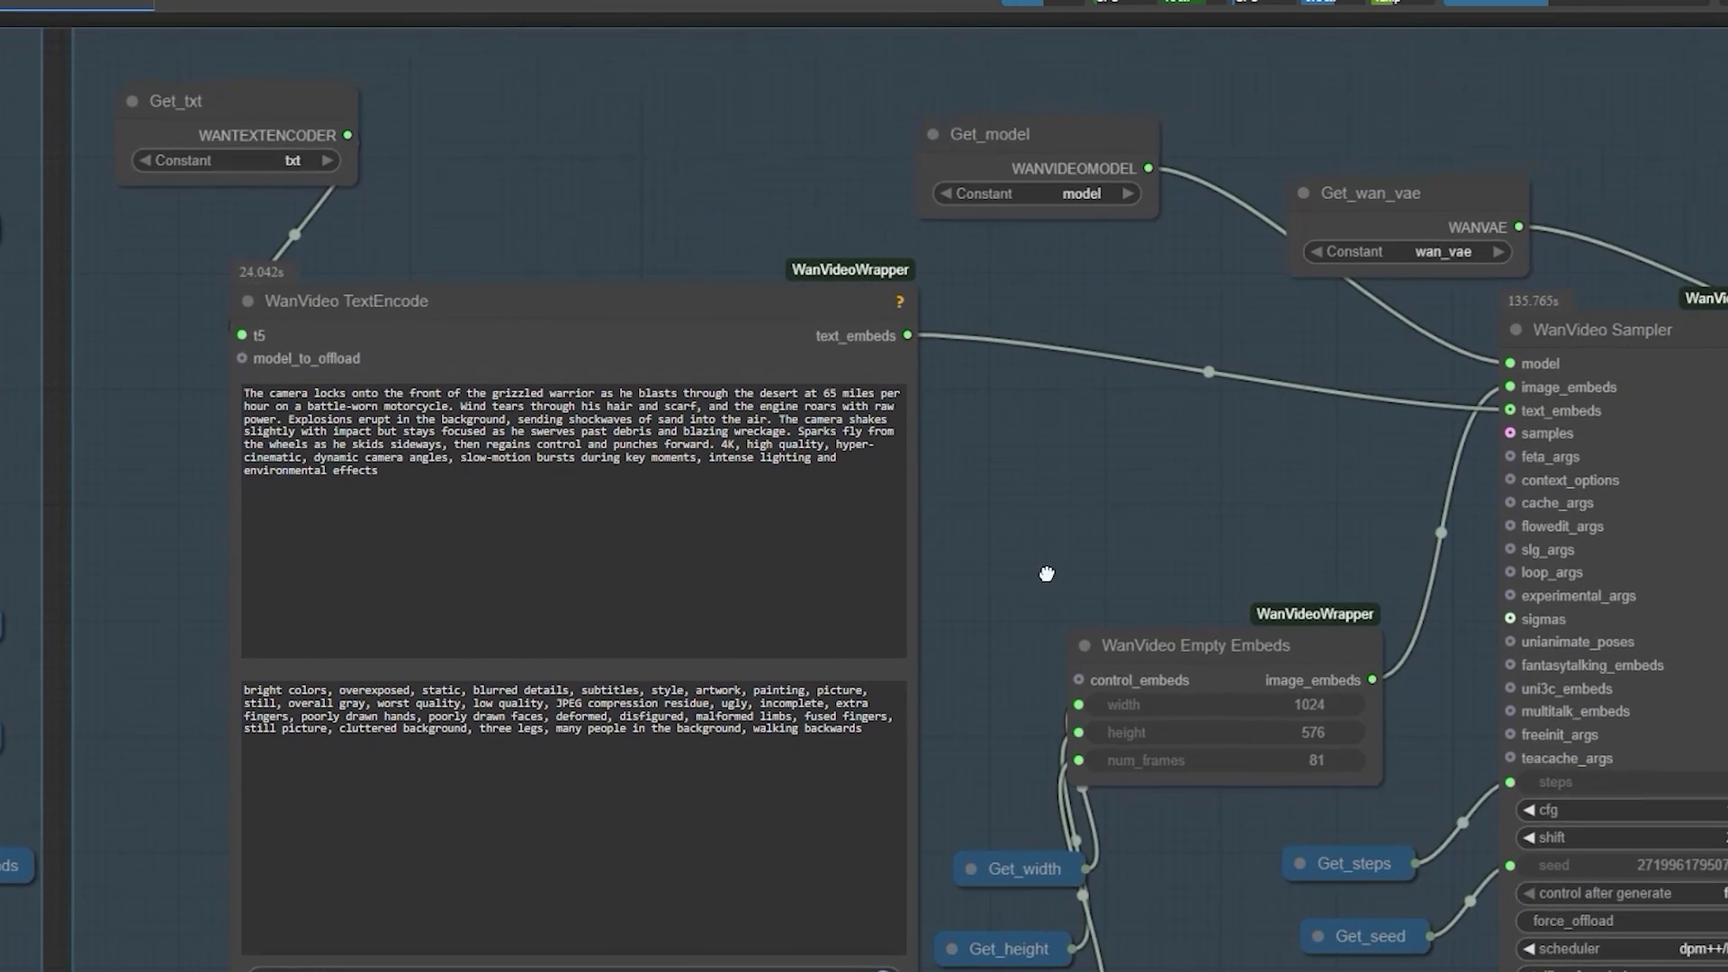
left_click_drag(1207, 926, 1266, 679)
scroll(1211, 846, "down", 5)
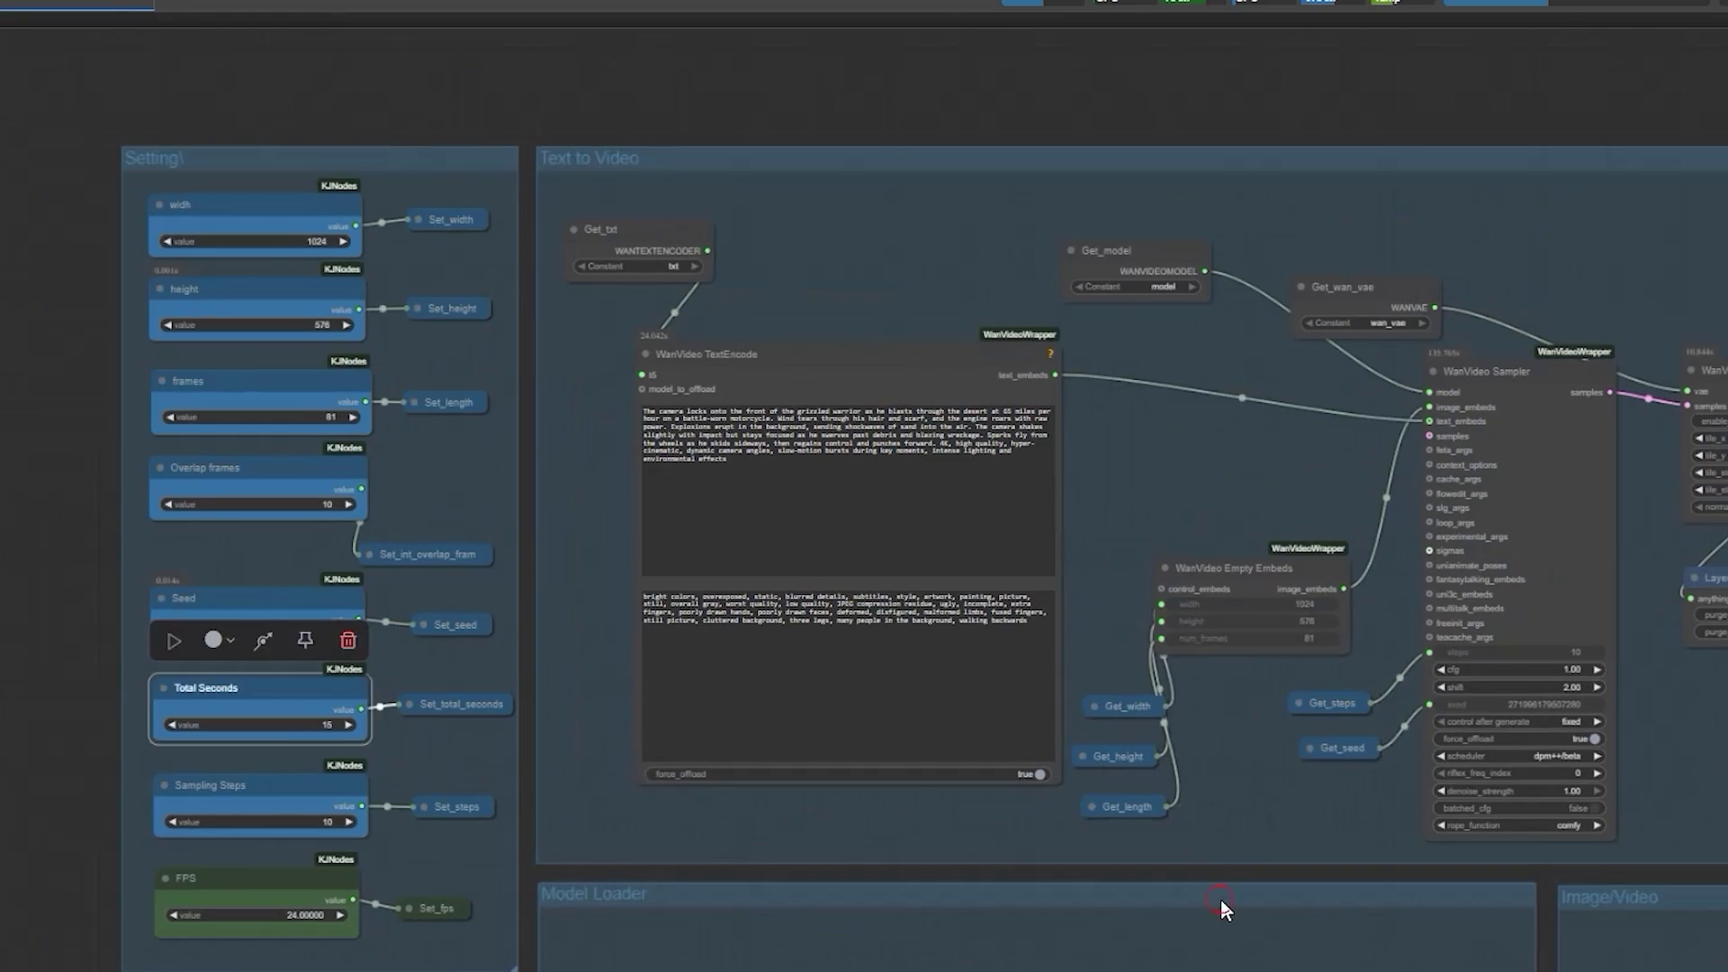
left_click_drag(1220, 899, 1239, 488)
scroll(1219, 960, "up", 2)
left_click_drag(1350, 419, 1376, 410)
left_click_drag(1620, 633, 1667, 954)
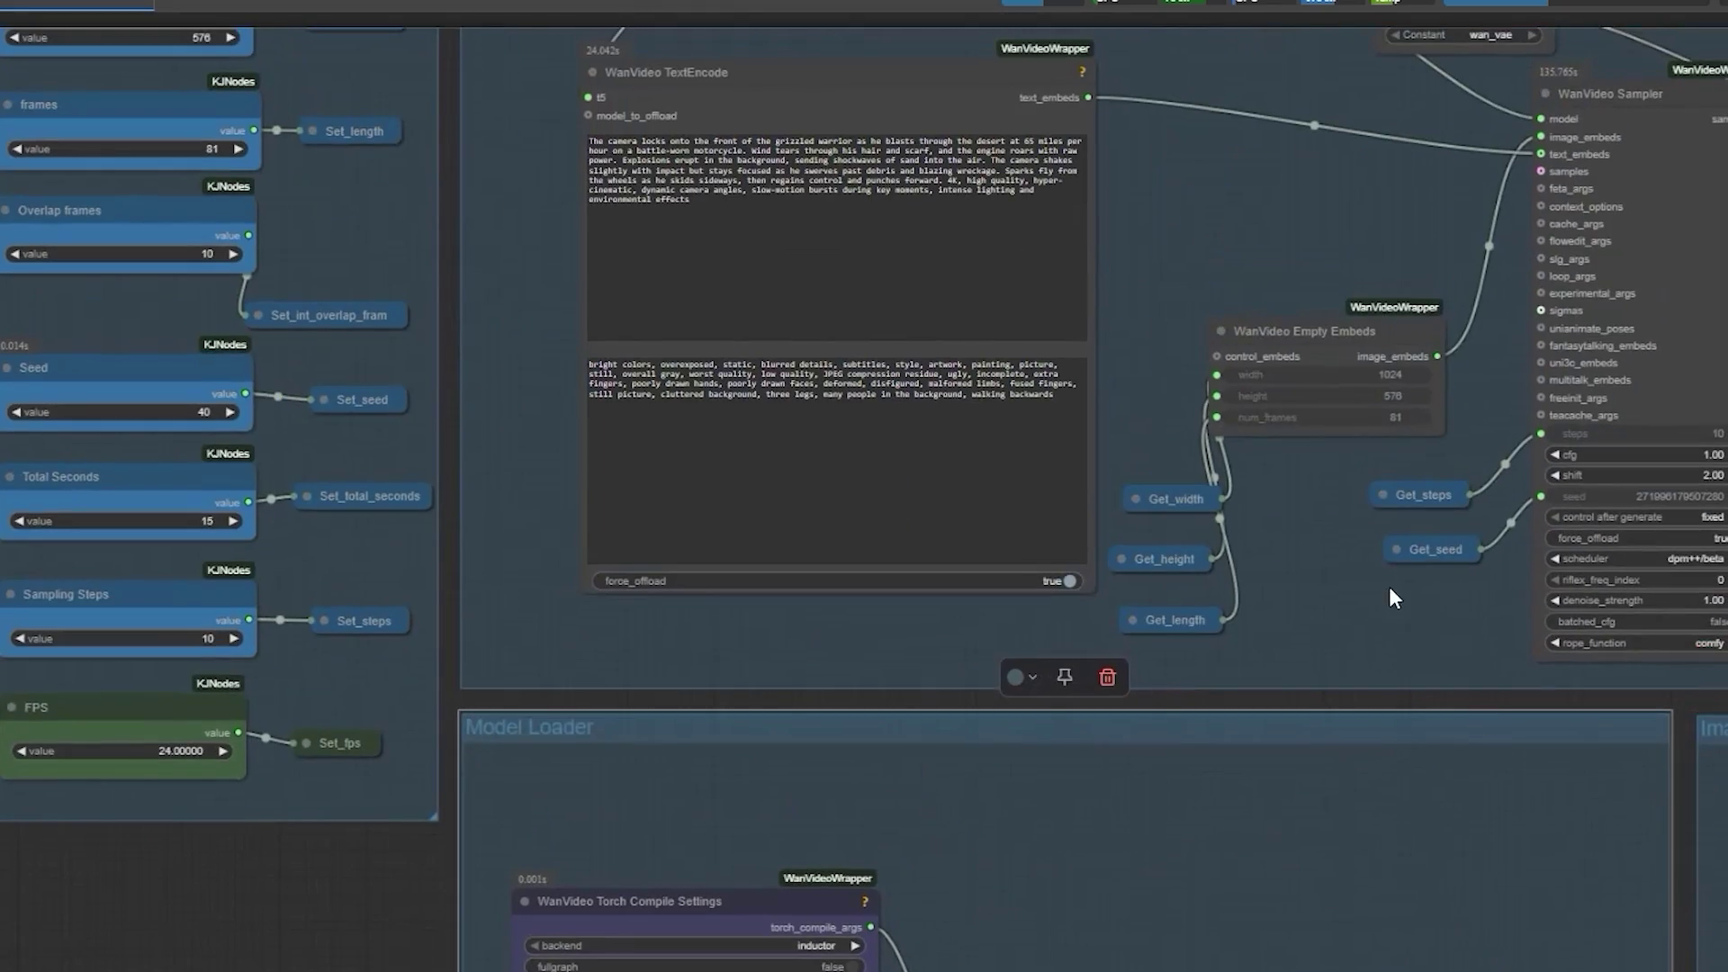
left_click_drag(1326, 243, 633, 495)
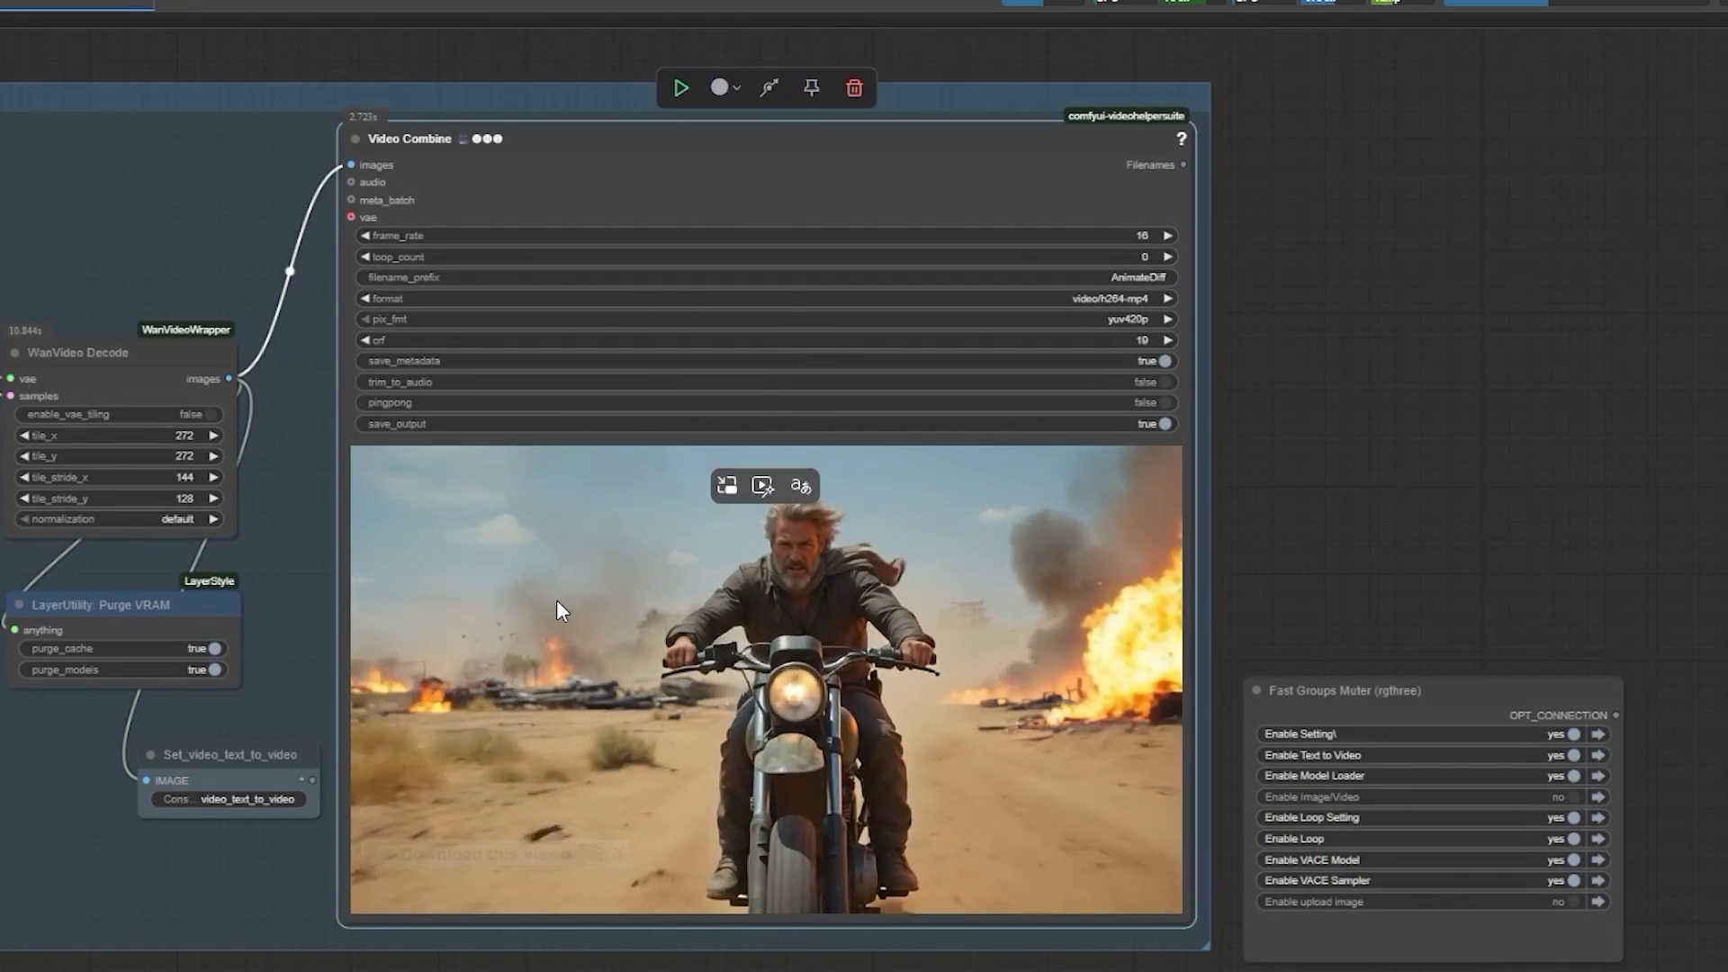
- Open the Video Combine clip in its own preview, then center on Fast Groups Muter
right_click(558, 602)
left_click(611, 346)
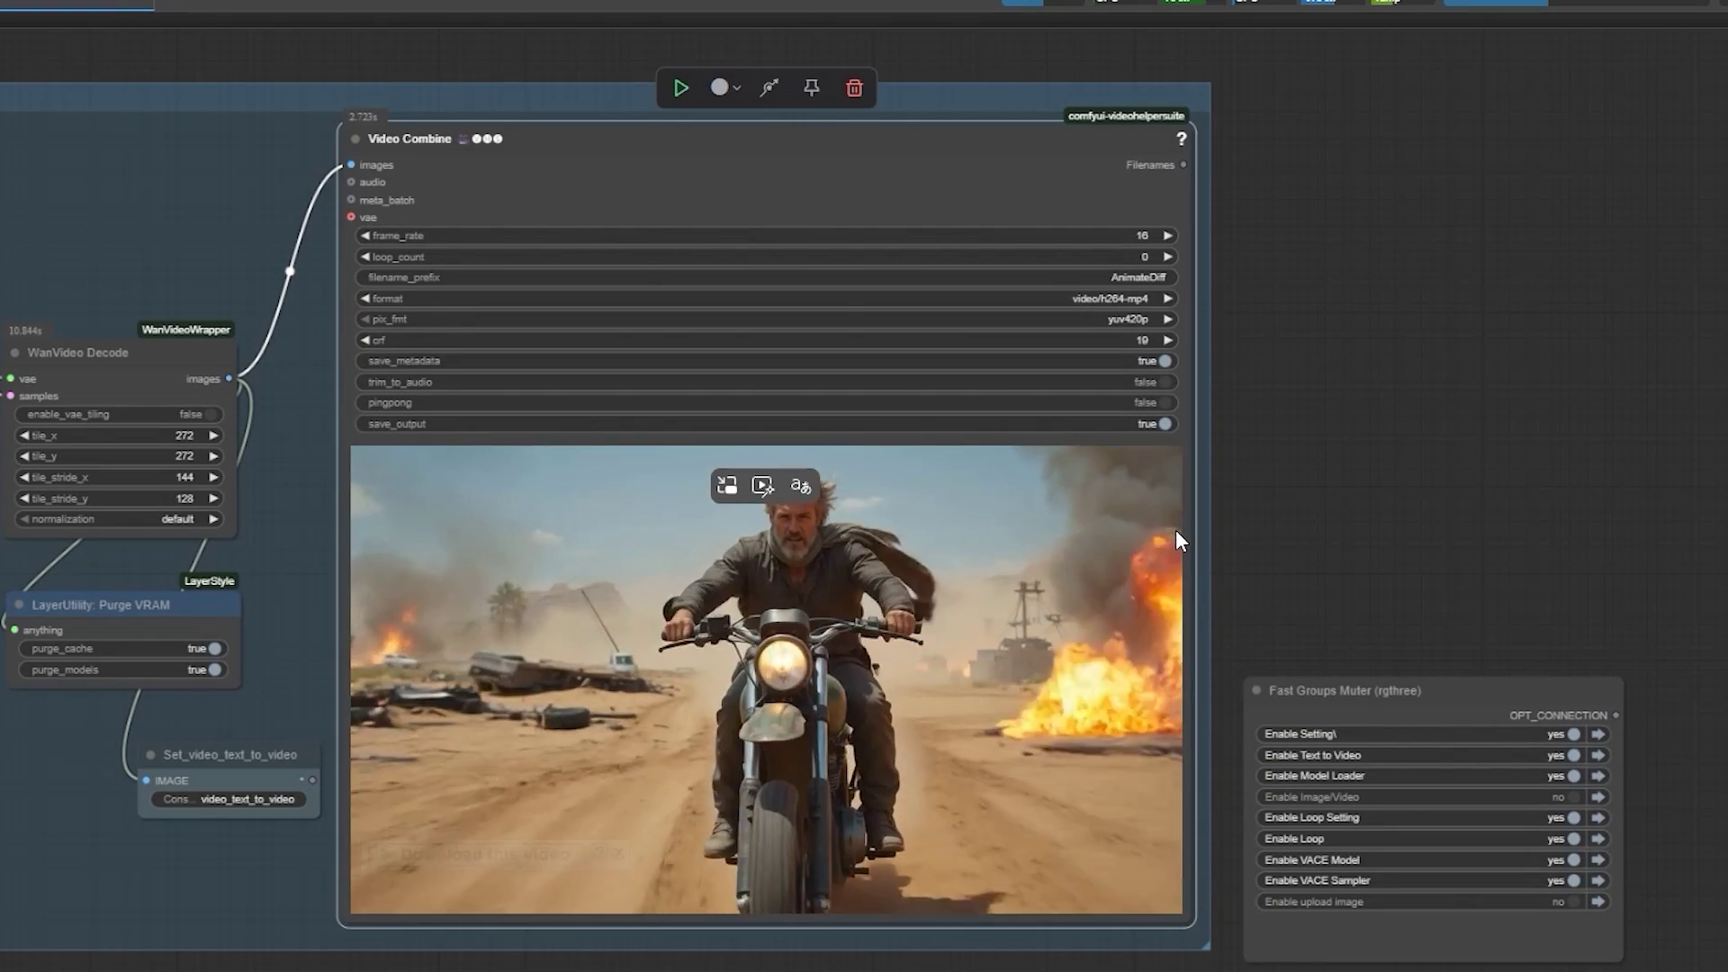
left_click_drag(1365, 575, 1107, 470)
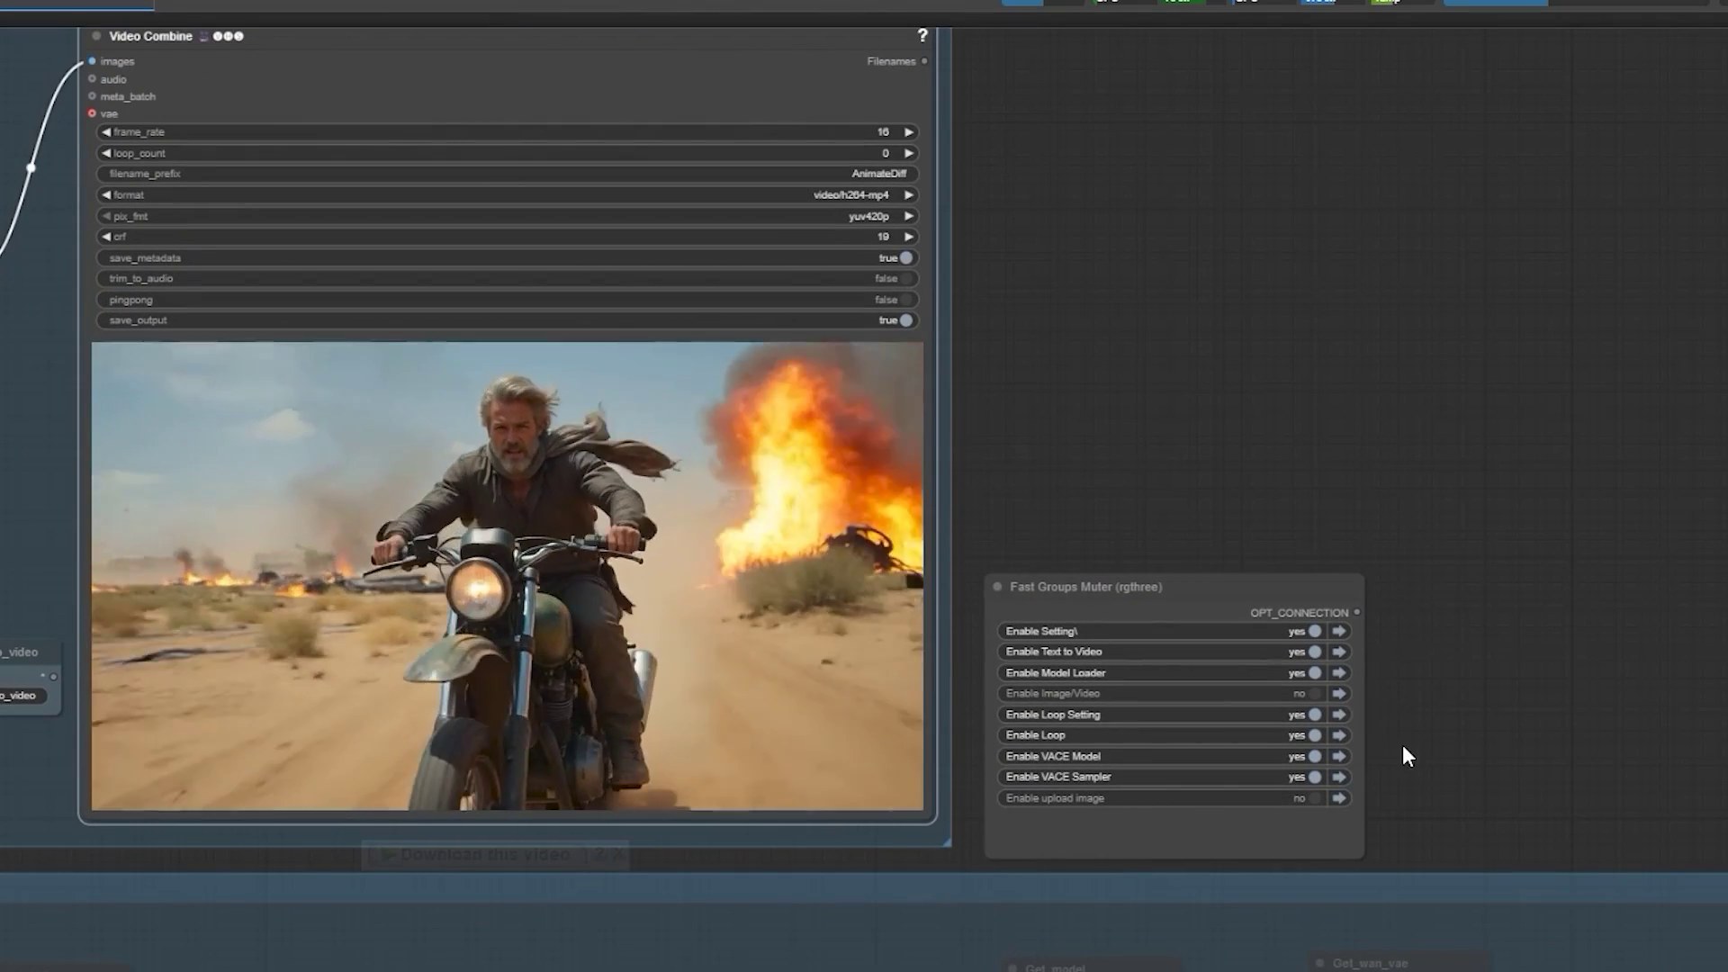
left_click_drag(1404, 747, 1227, 586)
scroll(1136, 560, "up", 8)
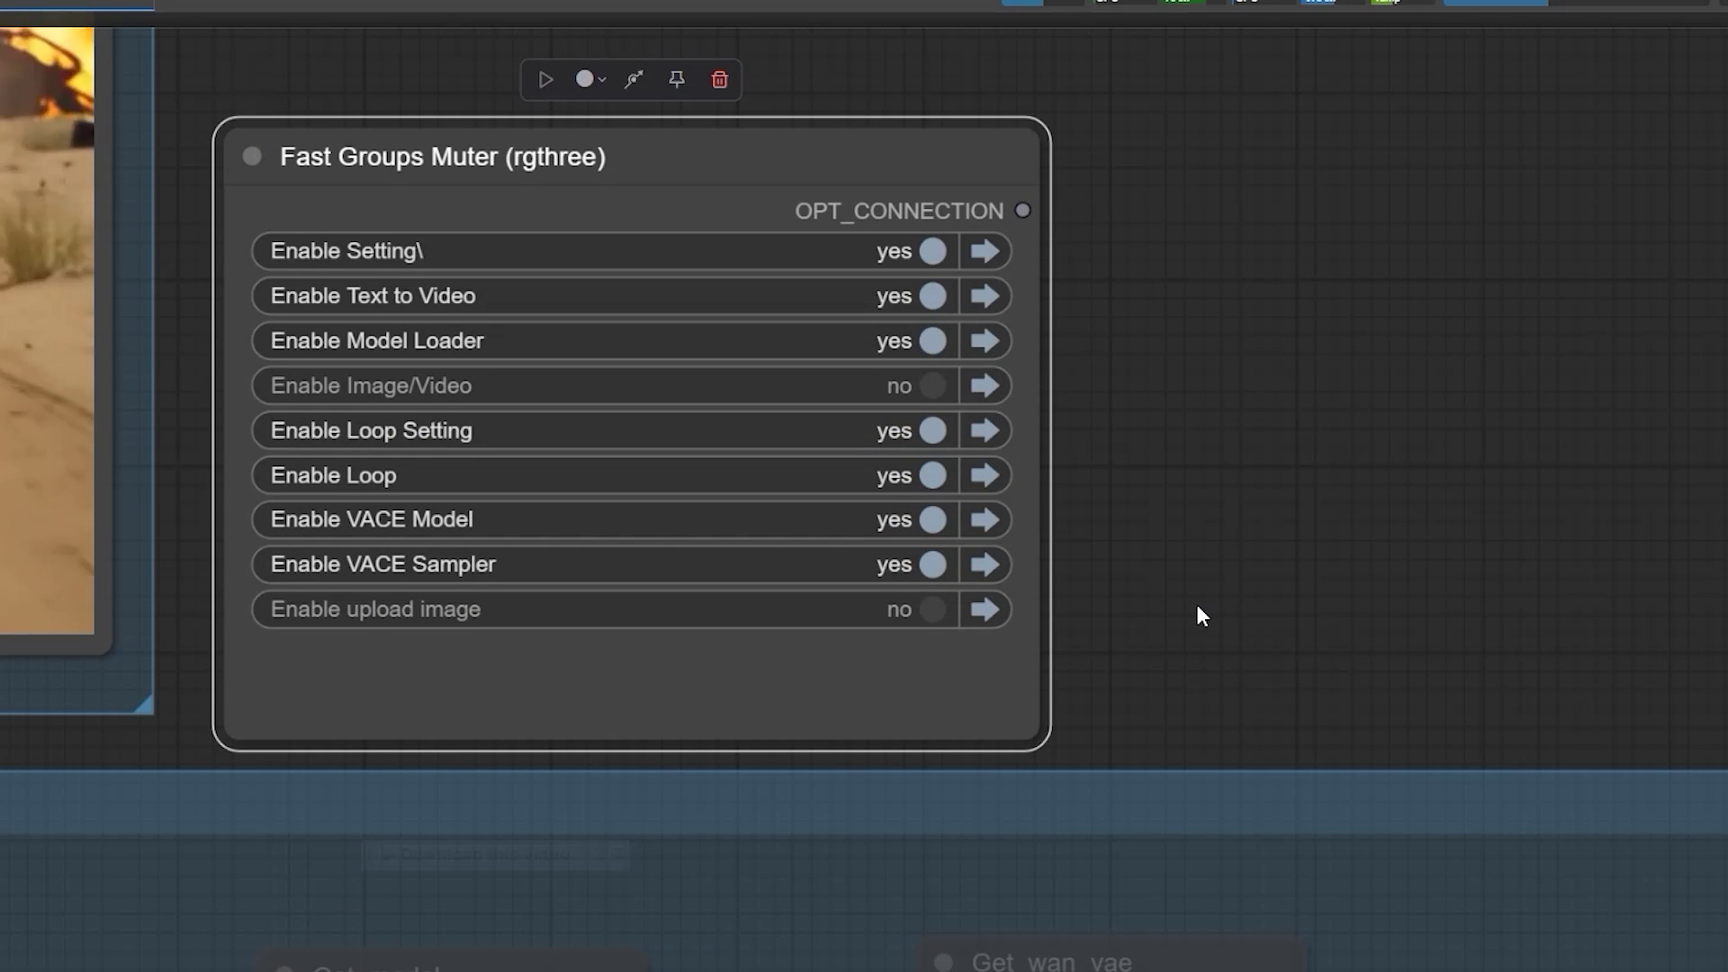
- Pan past the VACE Sampler nodes to frame Loop Setting's Math Expression, then the Loop group beside it
scroll(1197, 605, "down", 4)
left_click_drag(1500, 648, 614, 282)
scroll(870, 331, "down", 6)
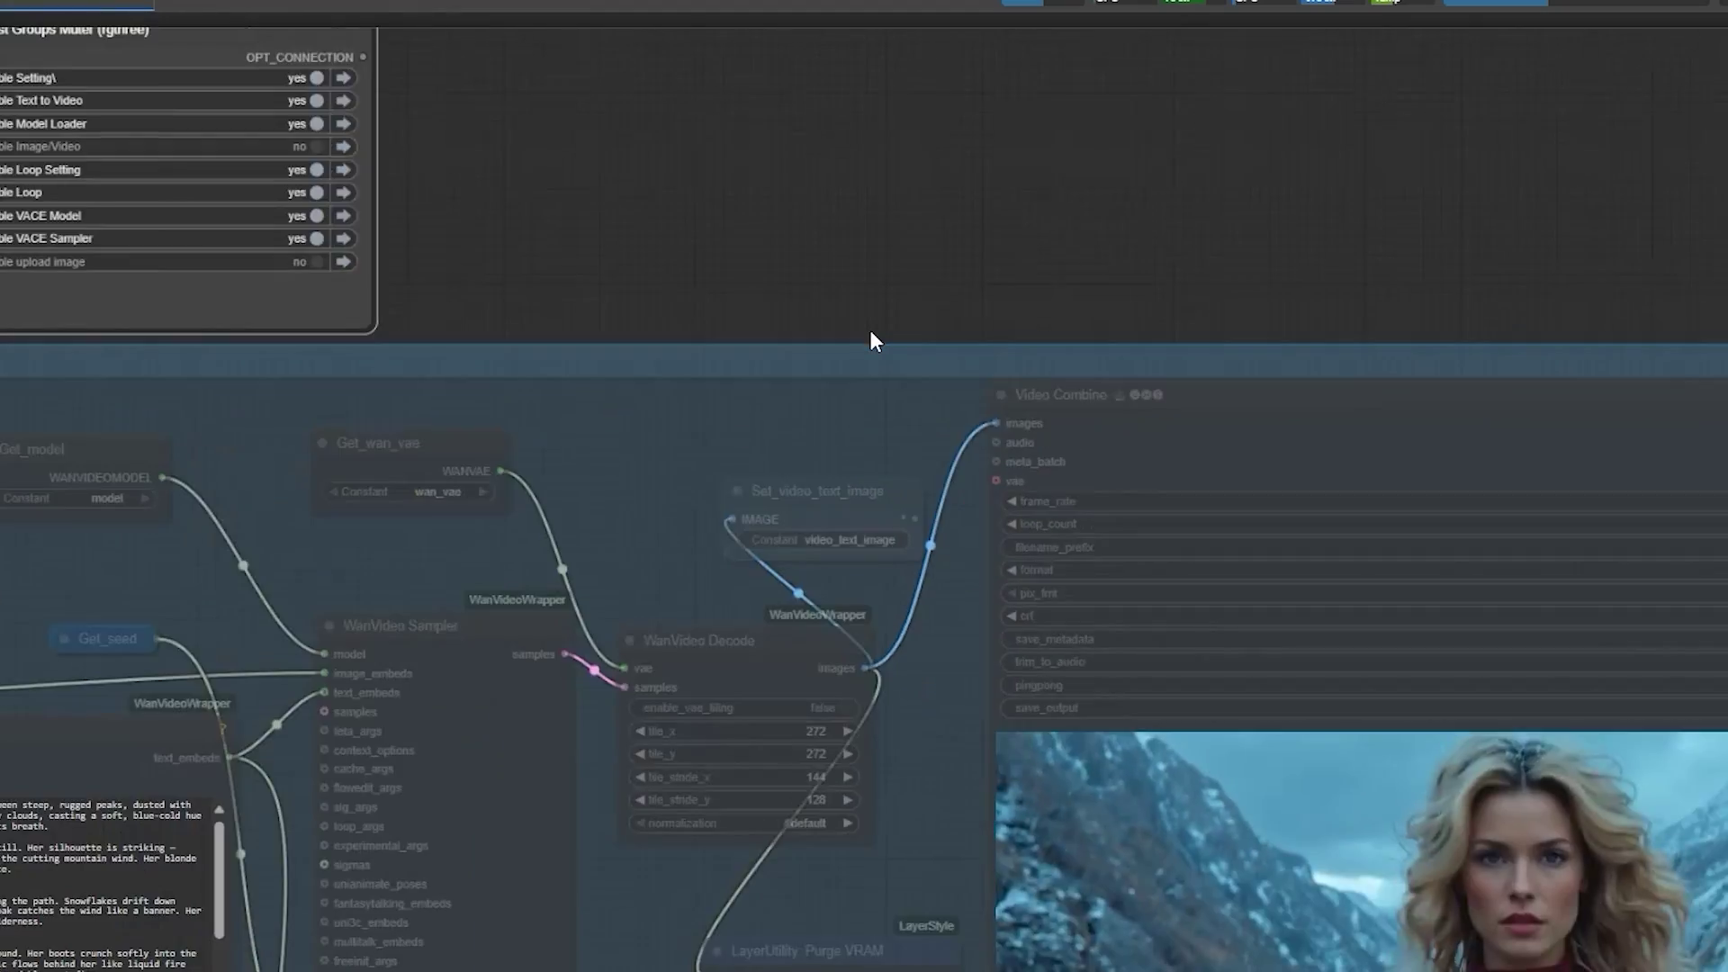
left_click_drag(1441, 315, 281, 129)
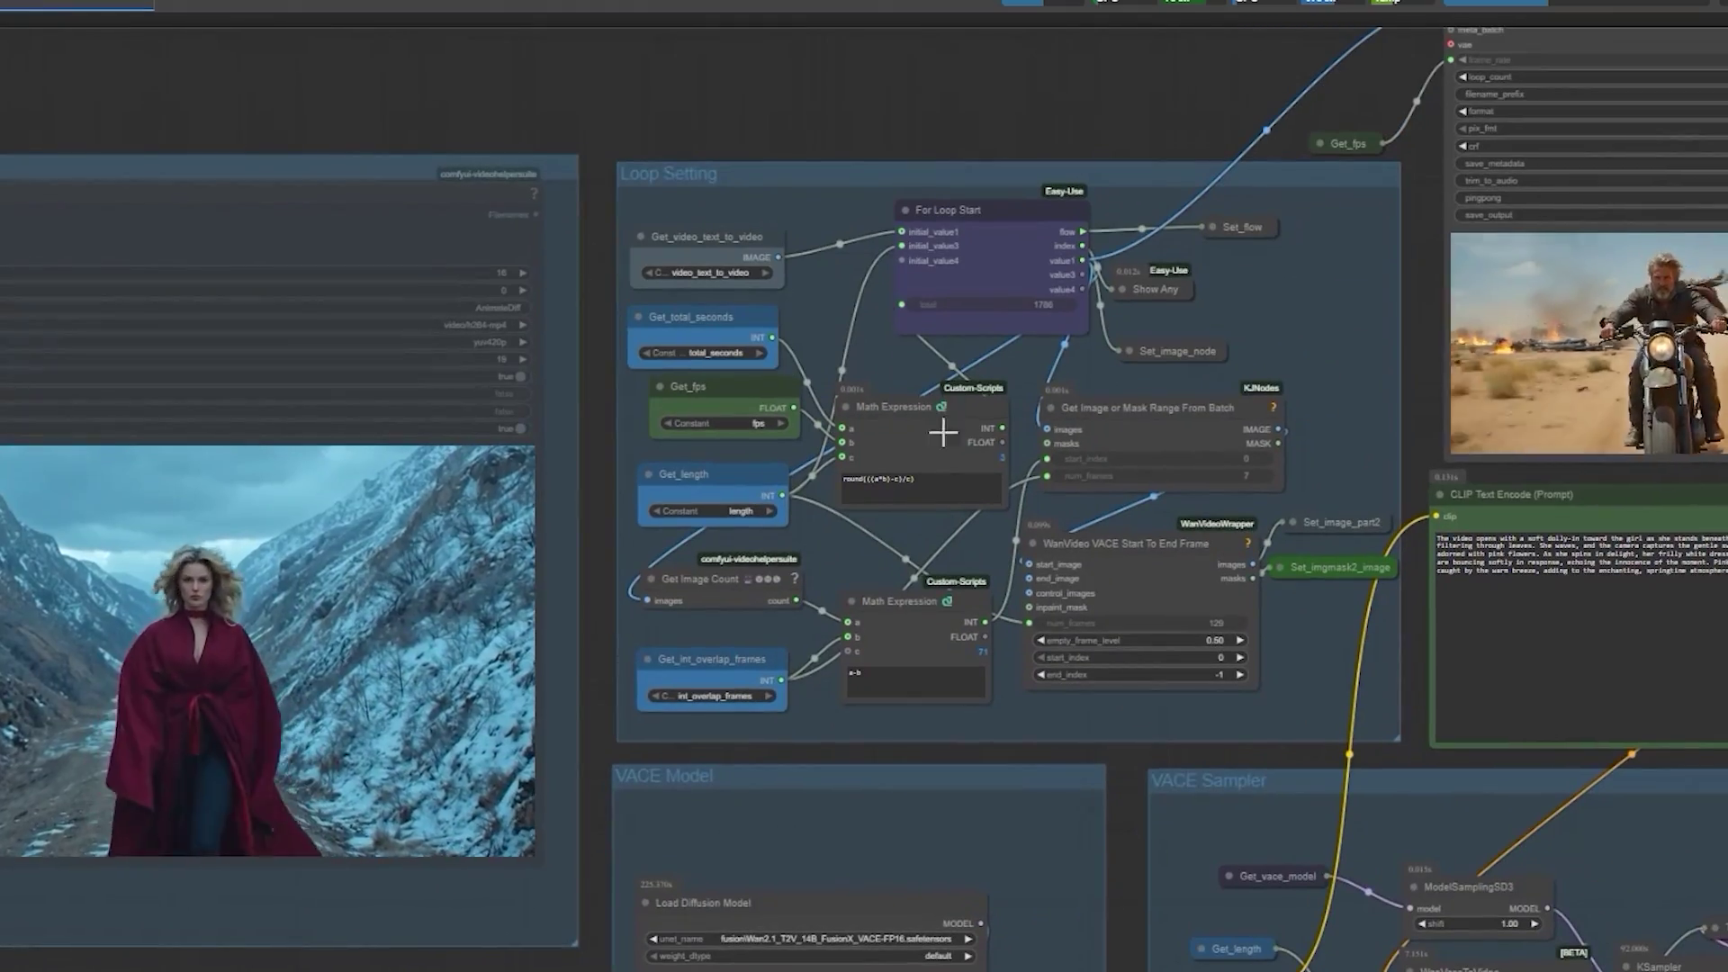
left_click_drag(1305, 638, 882, 369)
left_click_drag(1034, 454, 894, 529)
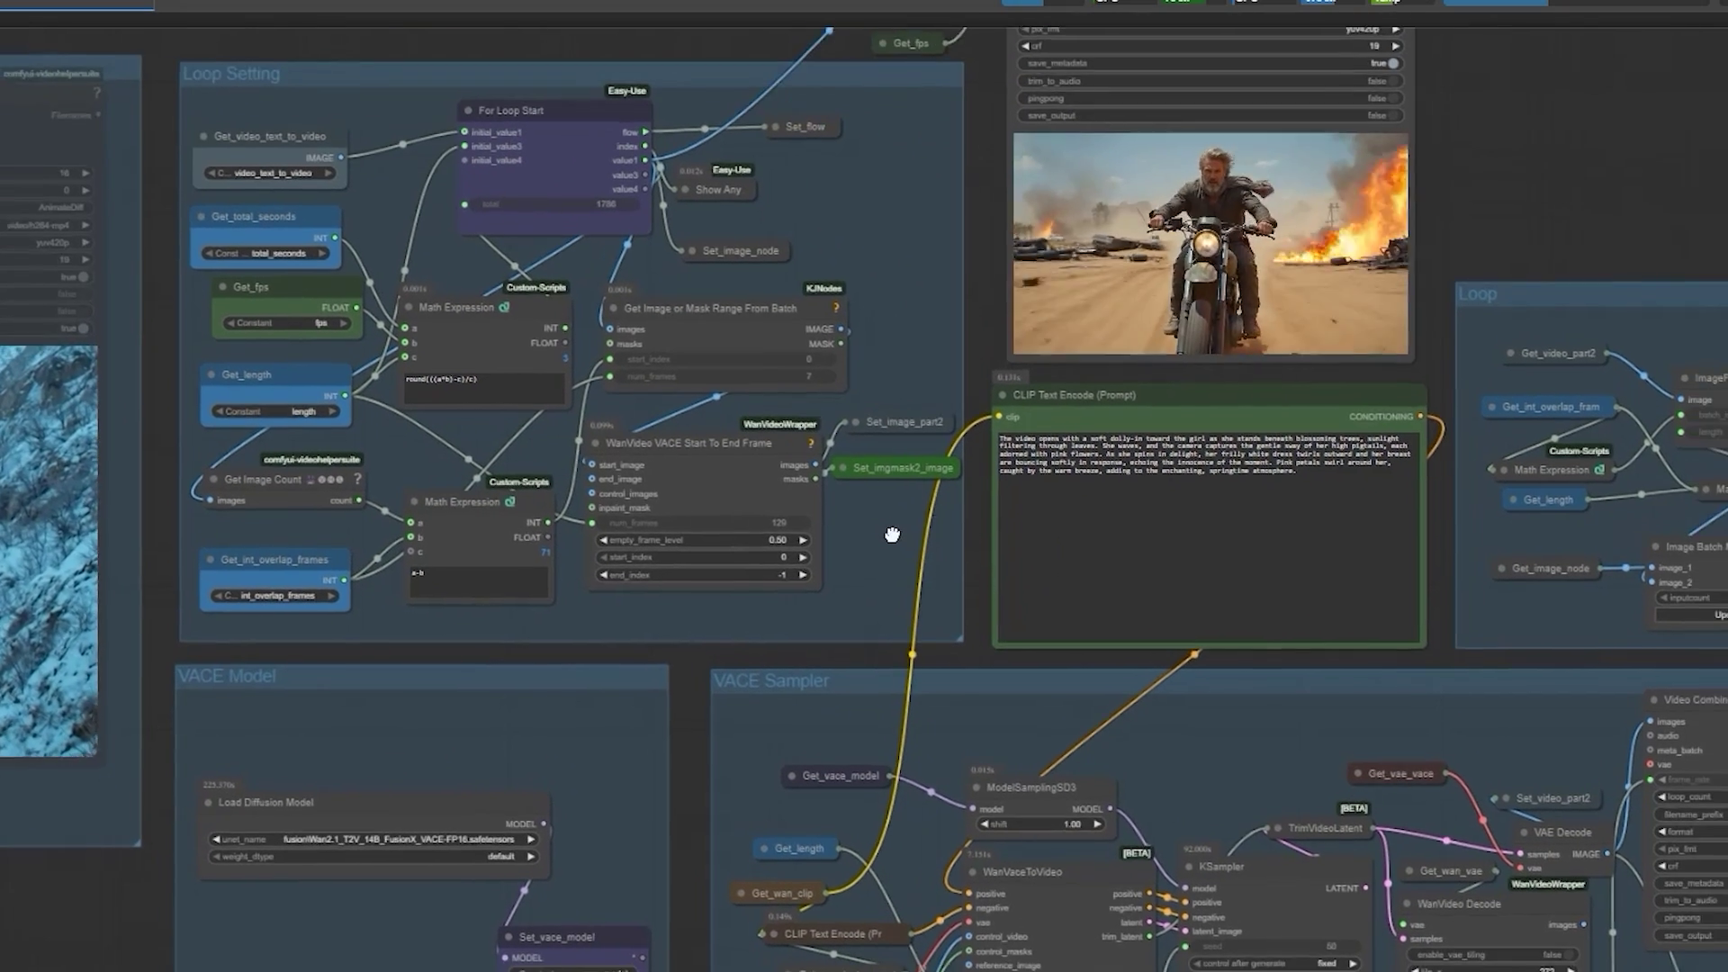
scroll(887, 585, "up", 12)
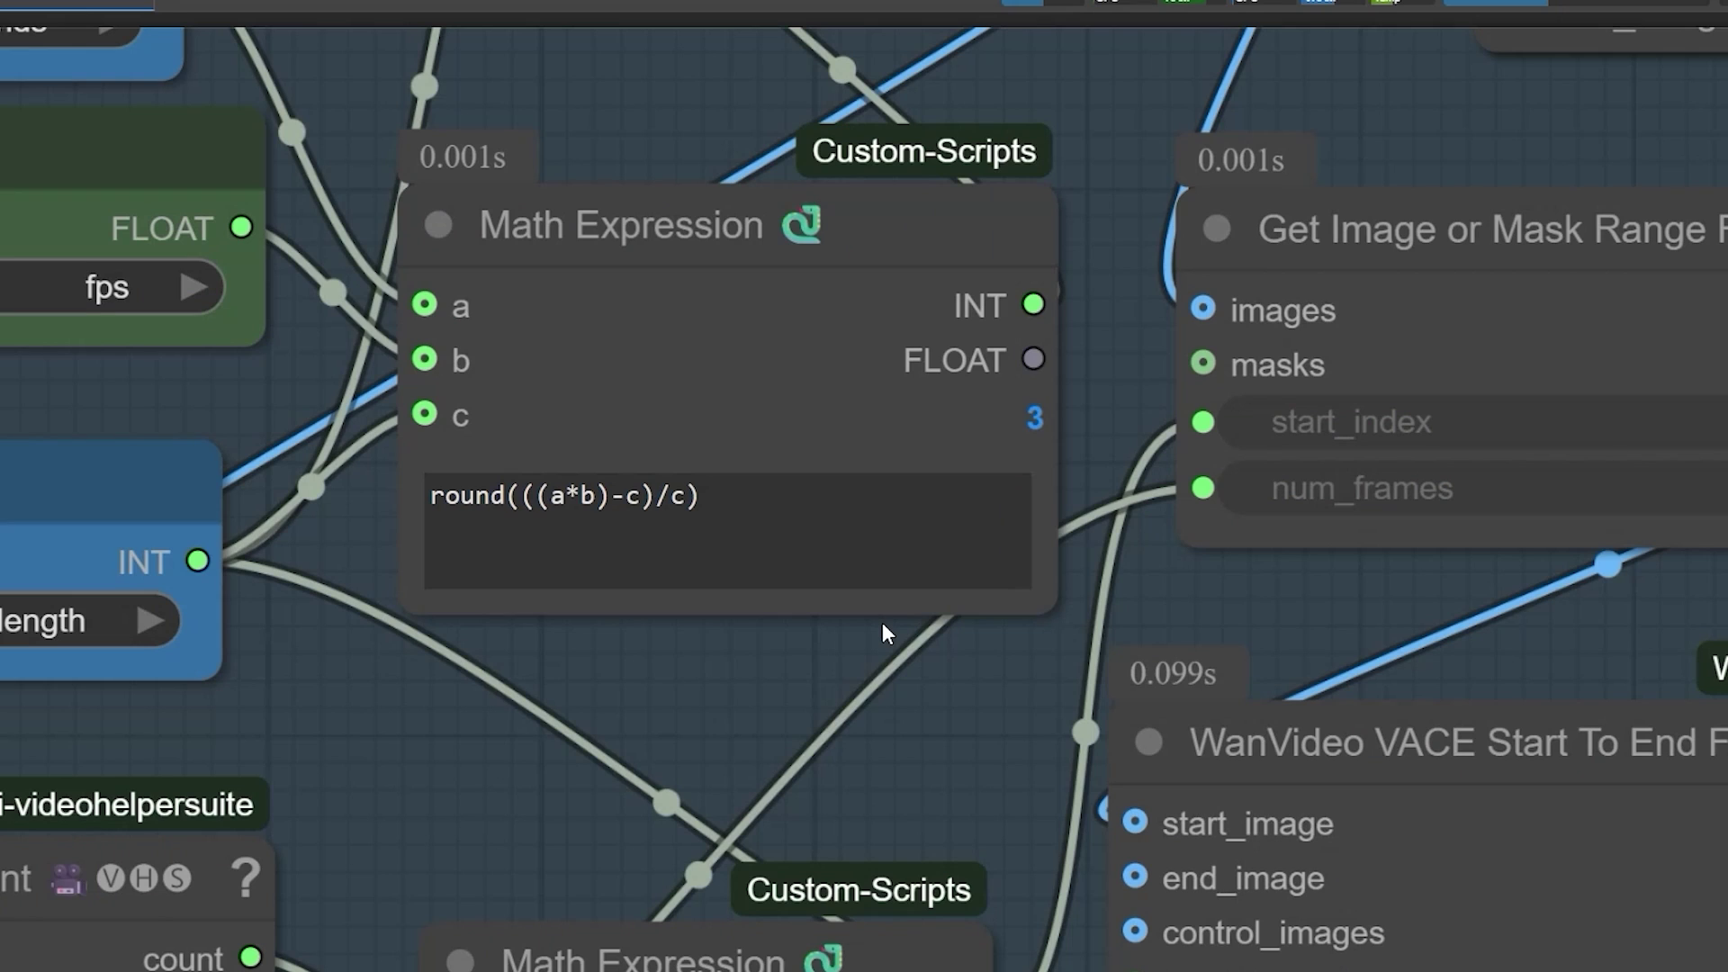
scroll(882, 623, "down", 12)
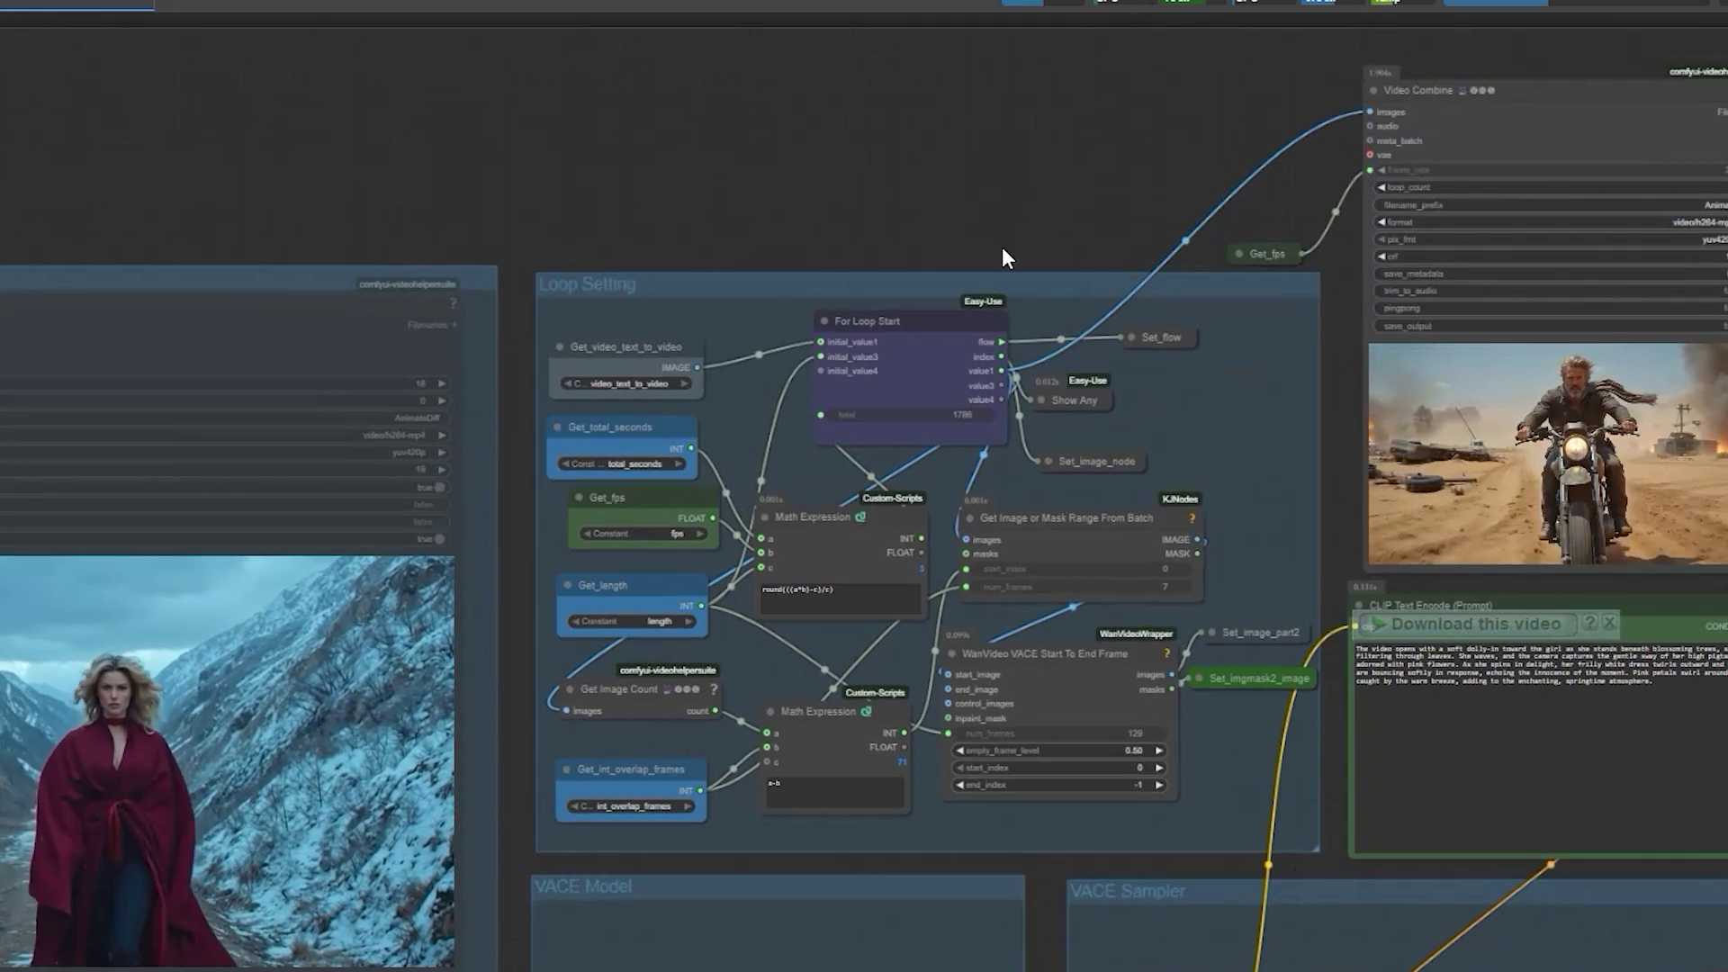
left_click_drag(1002, 246, 520, 104)
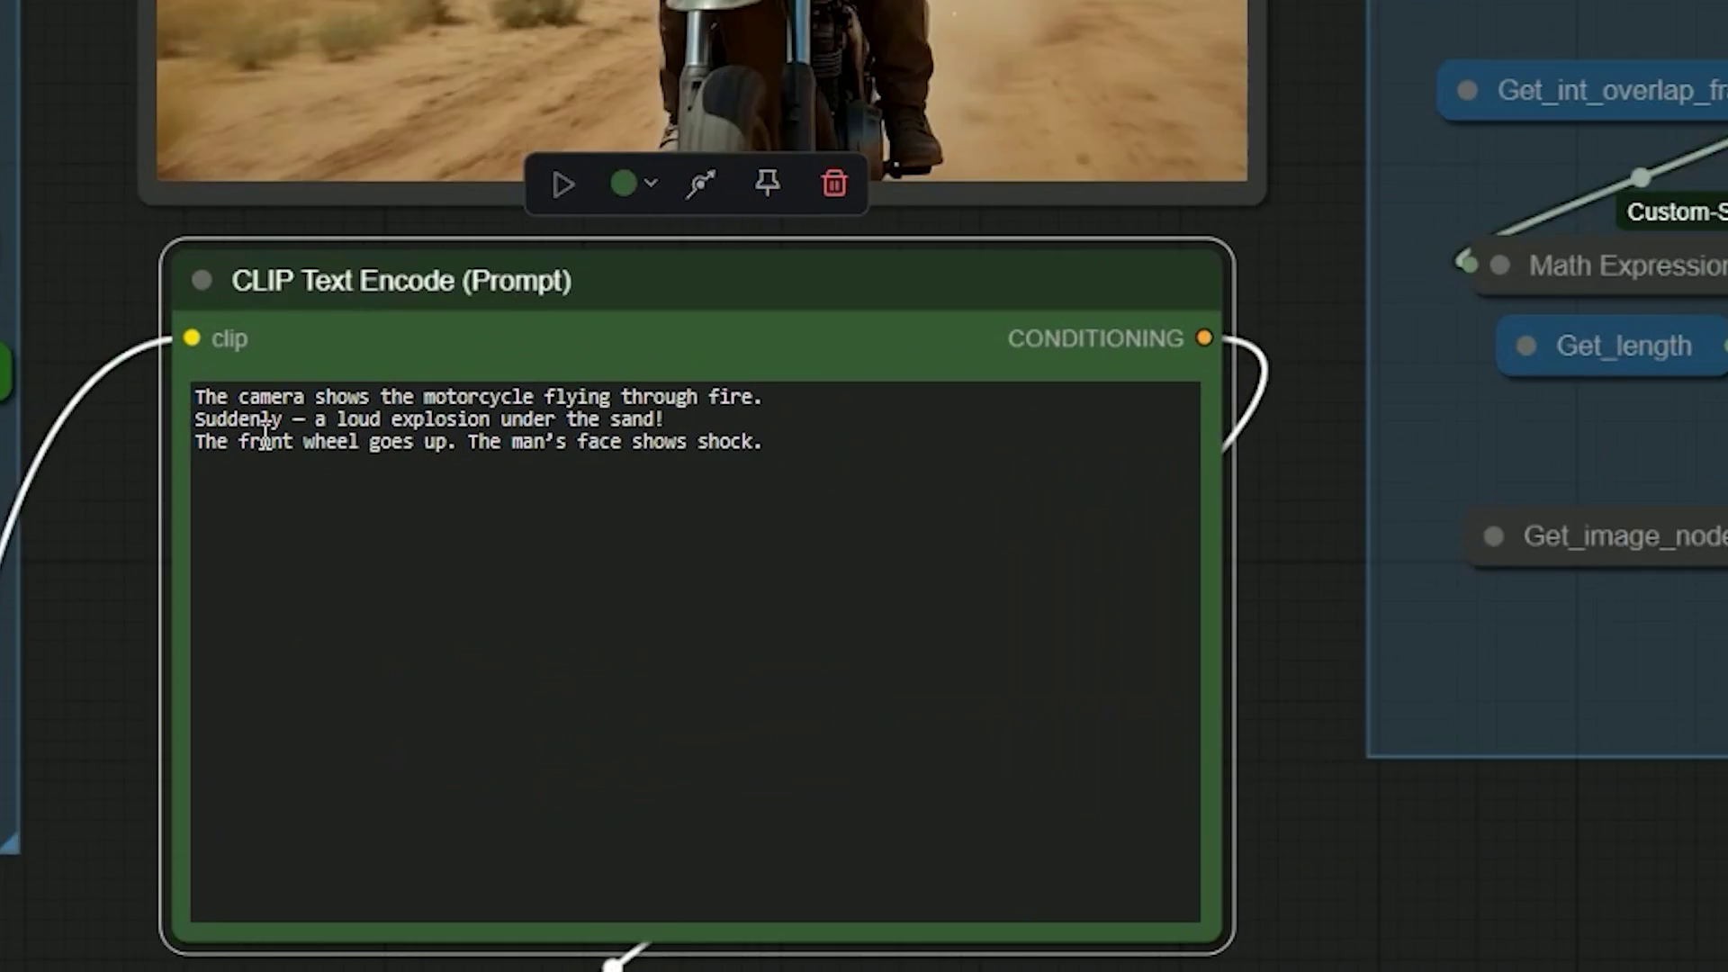
scroll(263, 435, "up", 5)
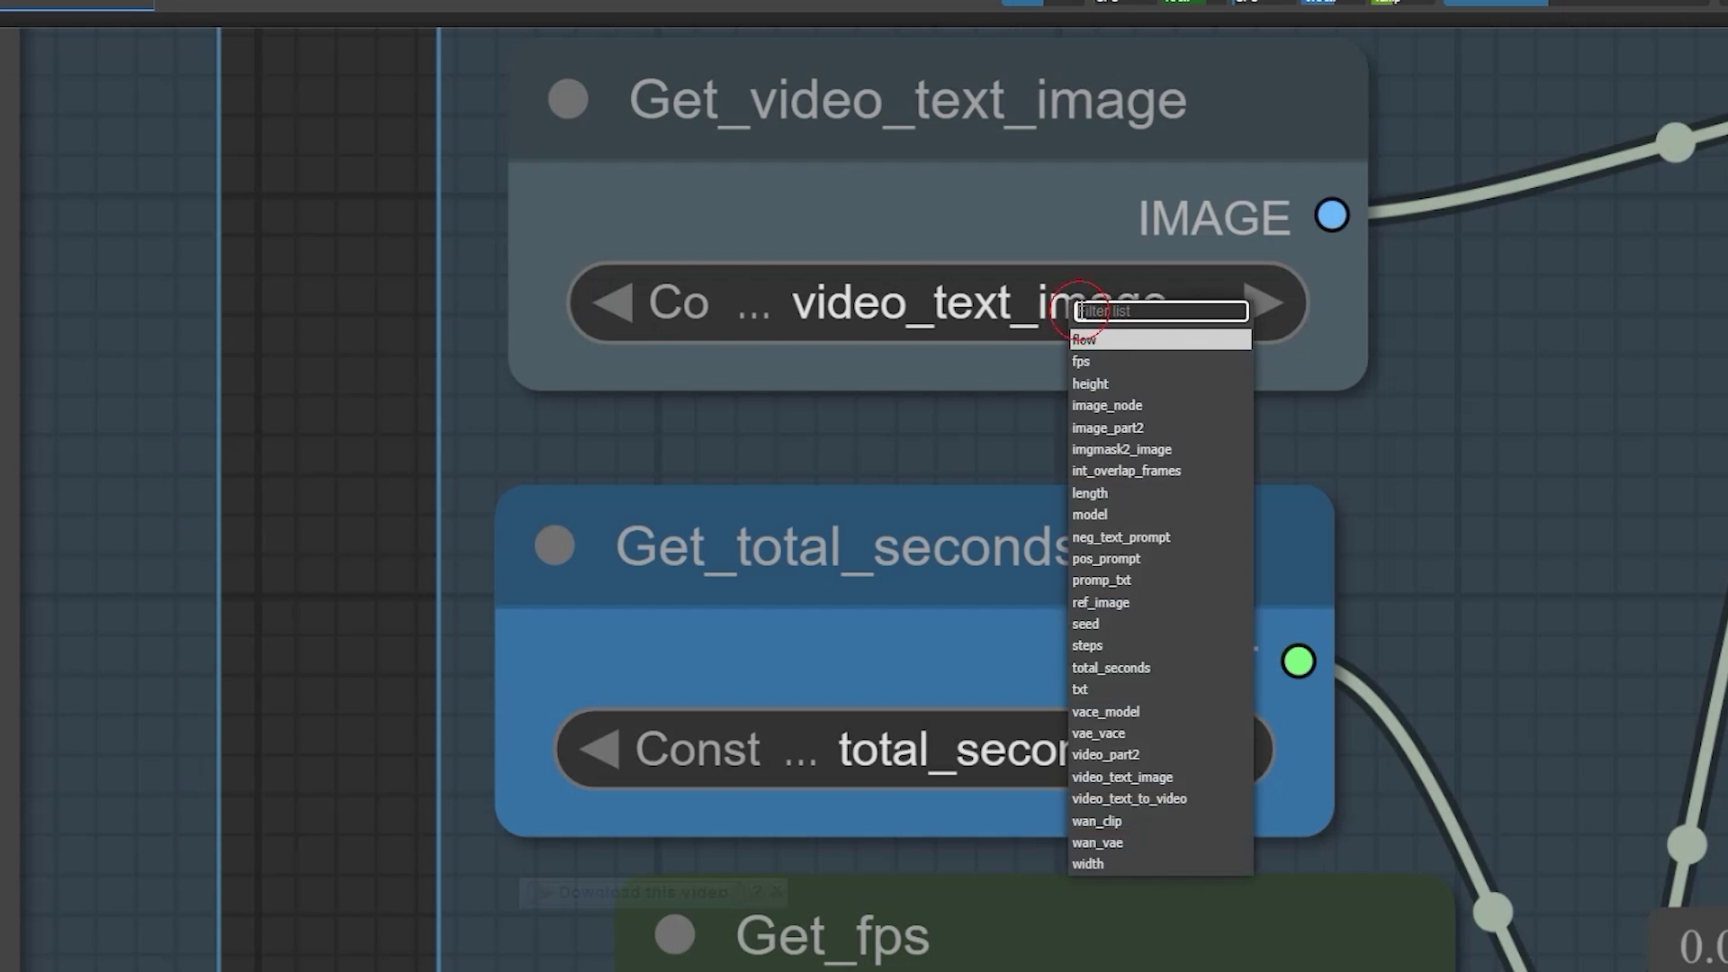
- Open the Get node's variable list and close it, keeping video_text_image as the loop source
left_click(922, 297)
left_click(952, 167)
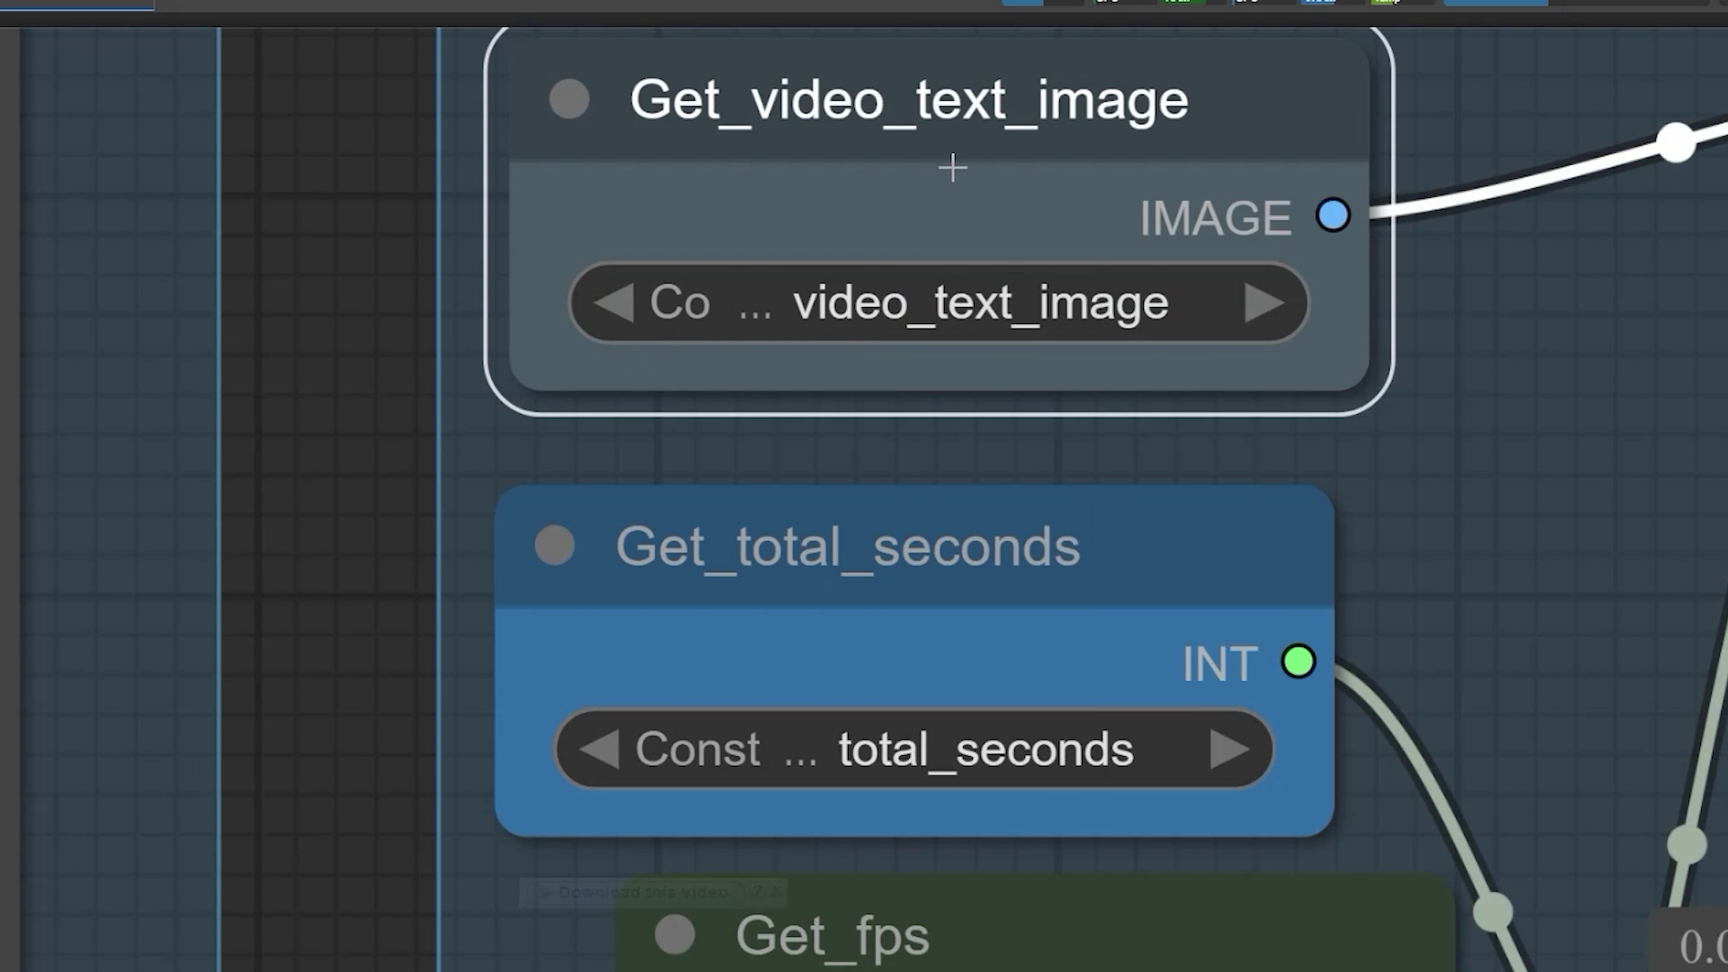